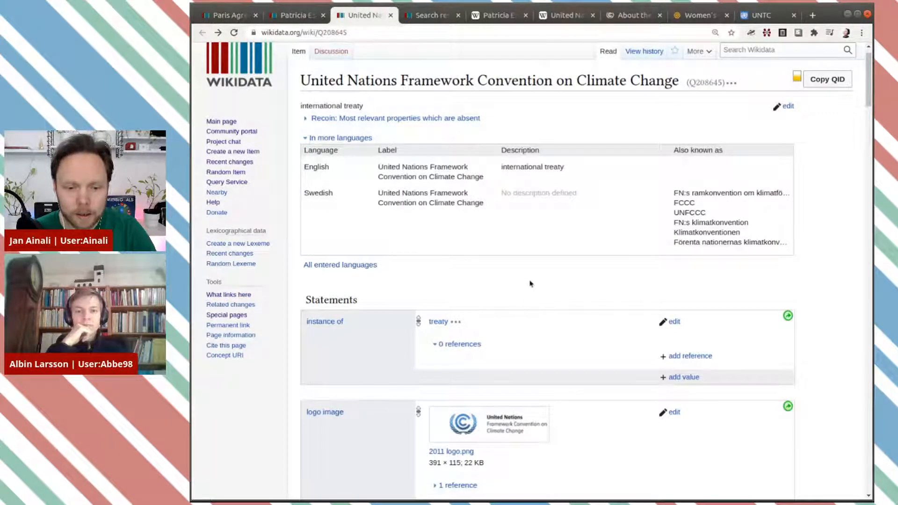
Step: View the headers of the Wikidata items for the United Nations Framework Convention on Climate Change and Patricia Espinosa
scroll(531, 283, "up", 1)
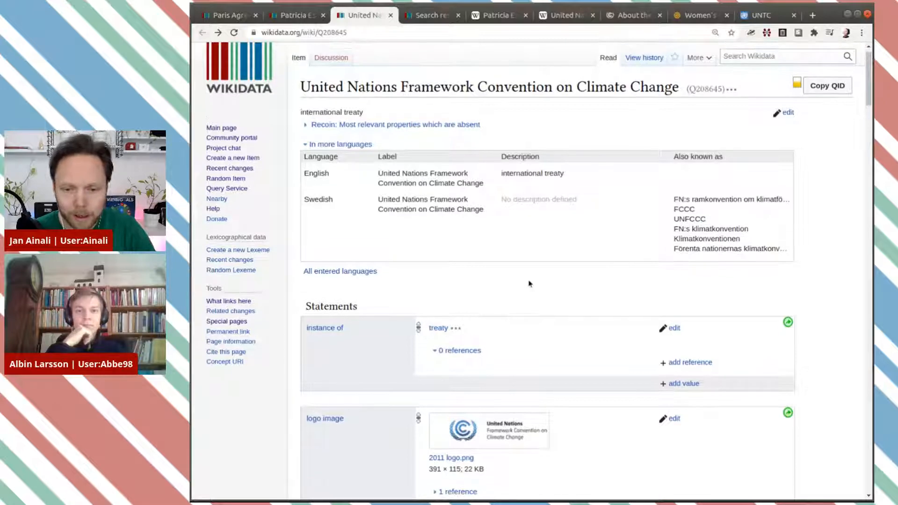
scroll(530, 284, "up", 1)
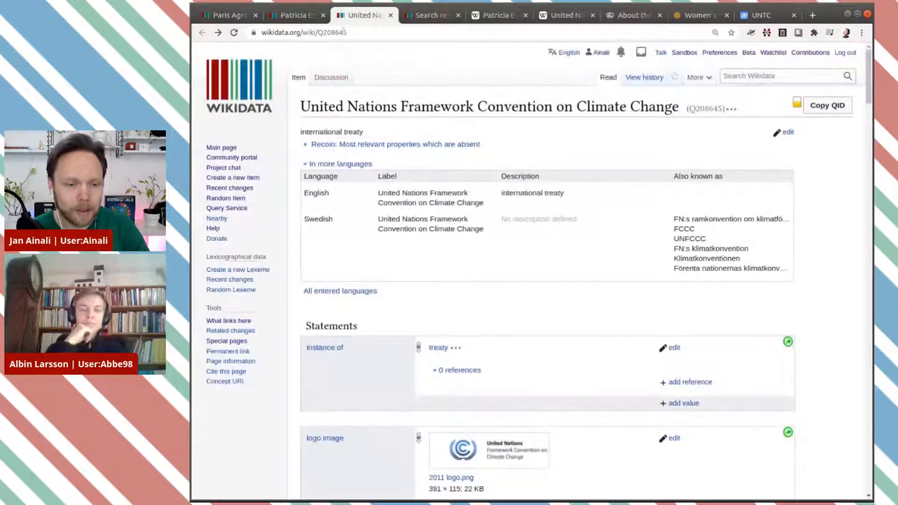
left_click(288, 17)
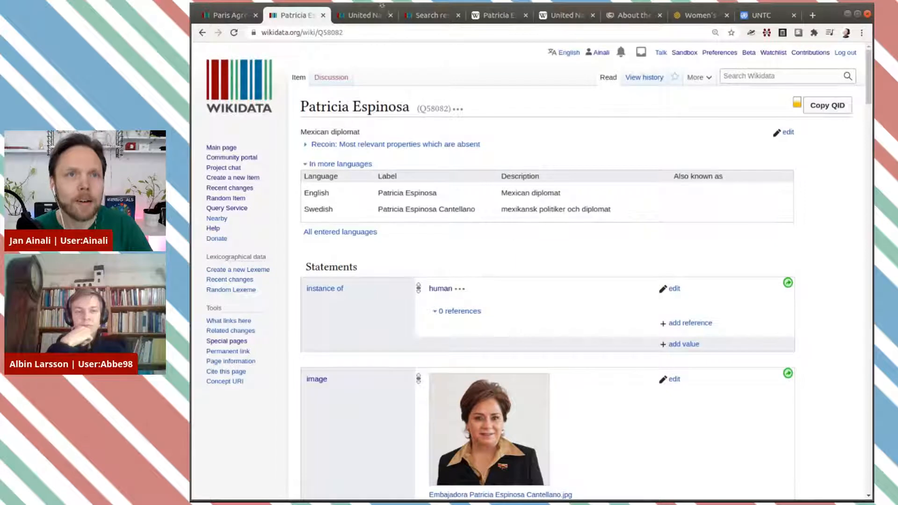
left_click(356, 15)
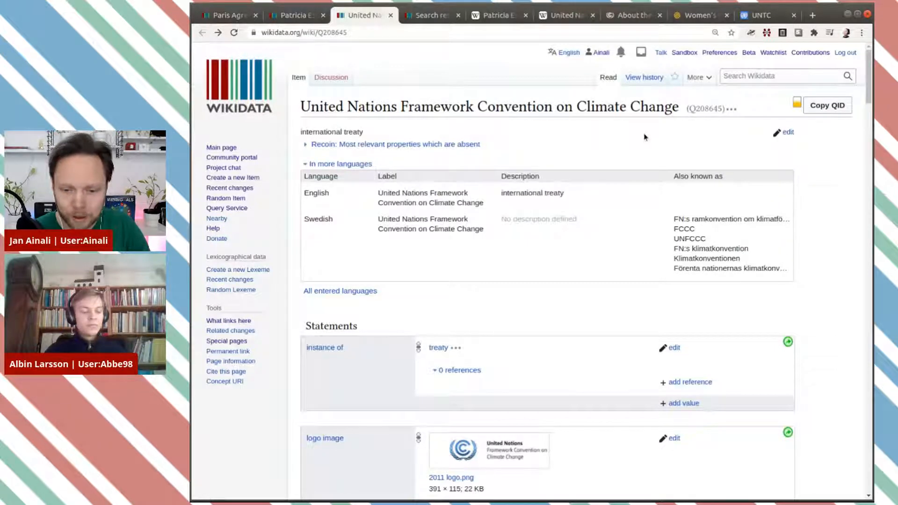
scroll(603, 165, "down", 2)
scroll(589, 168, "up", 2)
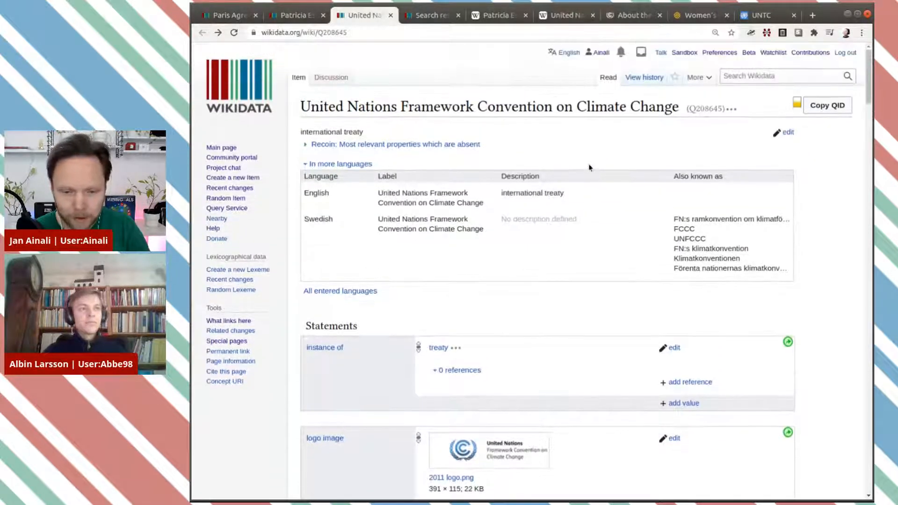
Step: Review the employer and position held statements on Patricia Espinosa's Wikidata item, and return to the climate convention's item
left_click(304, 16)
scroll(554, 221, "down", 1)
scroll(554, 221, "down", 9)
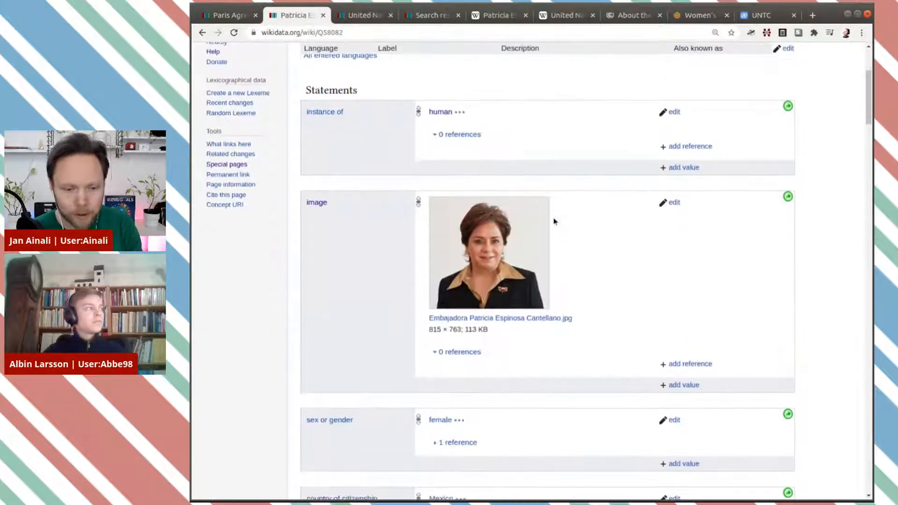
scroll(554, 220, "down", 15)
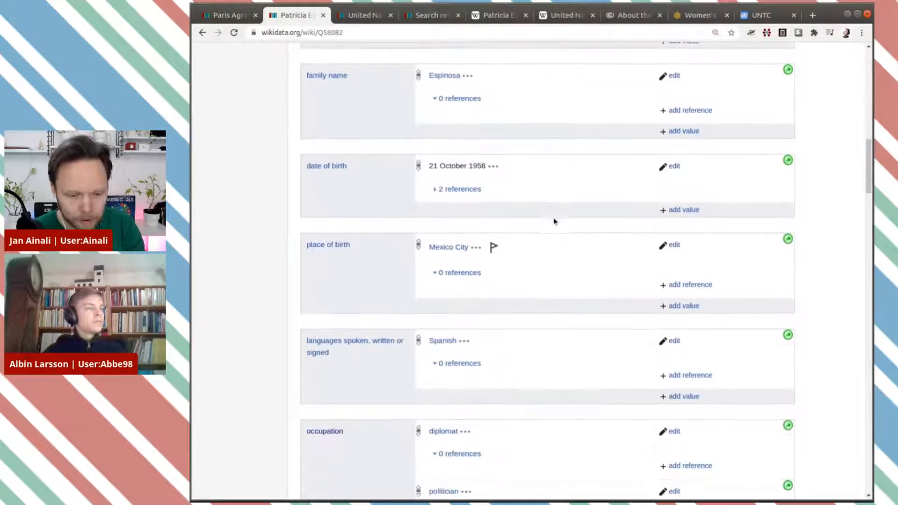
scroll(554, 222, "down", 1)
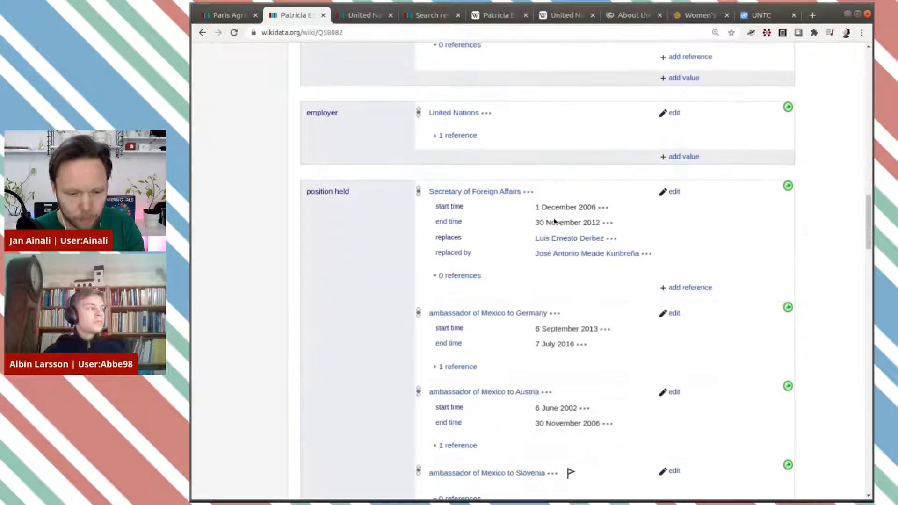
scroll(363, 213, "down", 1)
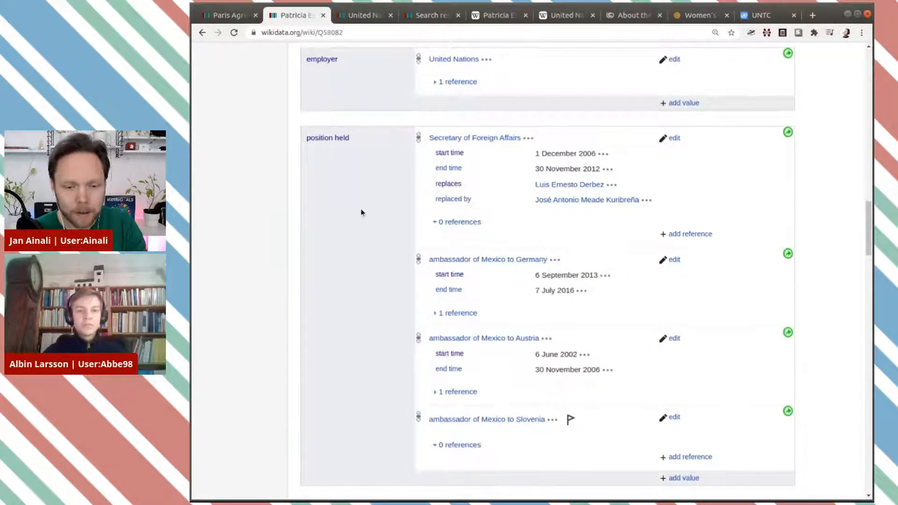
scroll(361, 196, "down", 1)
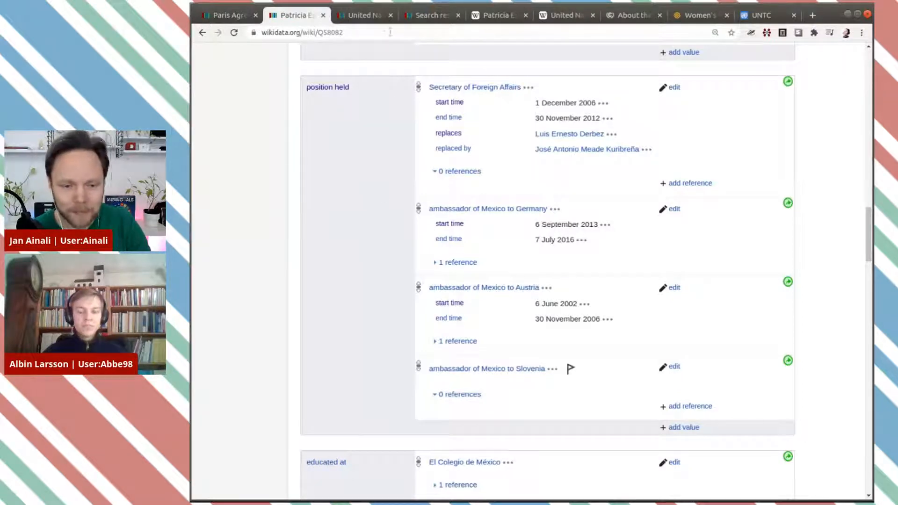
left_click(363, 15)
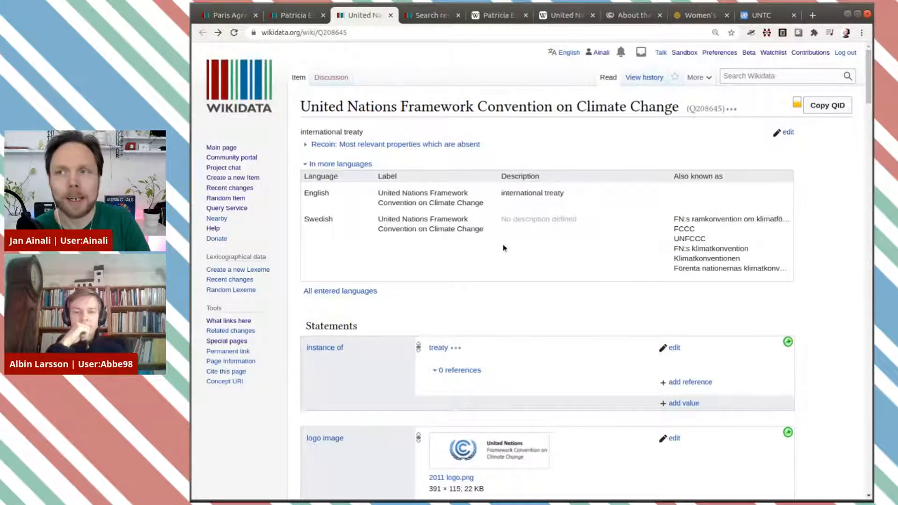
Step: Close the in-page search in the Wikipedia article on the climate convention and go to its Secretariat section
left_click(560, 17)
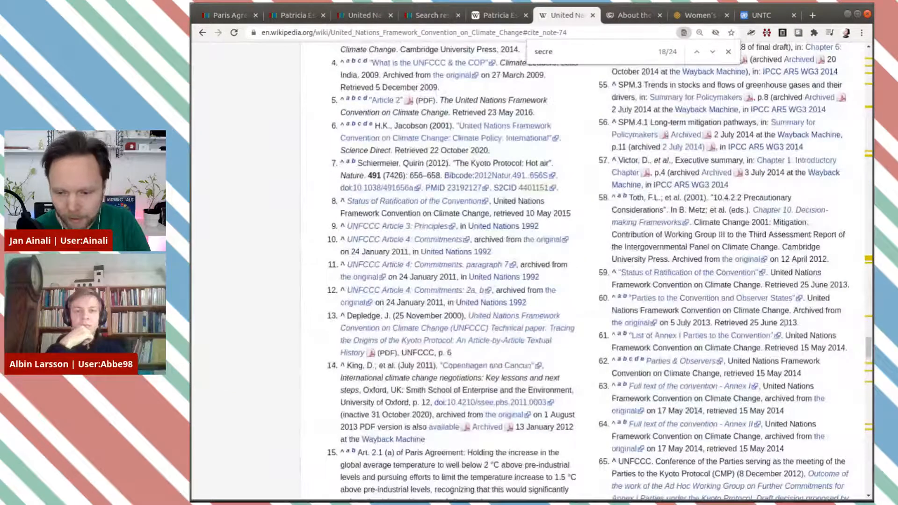
left_click_drag(868, 346, 868, 60)
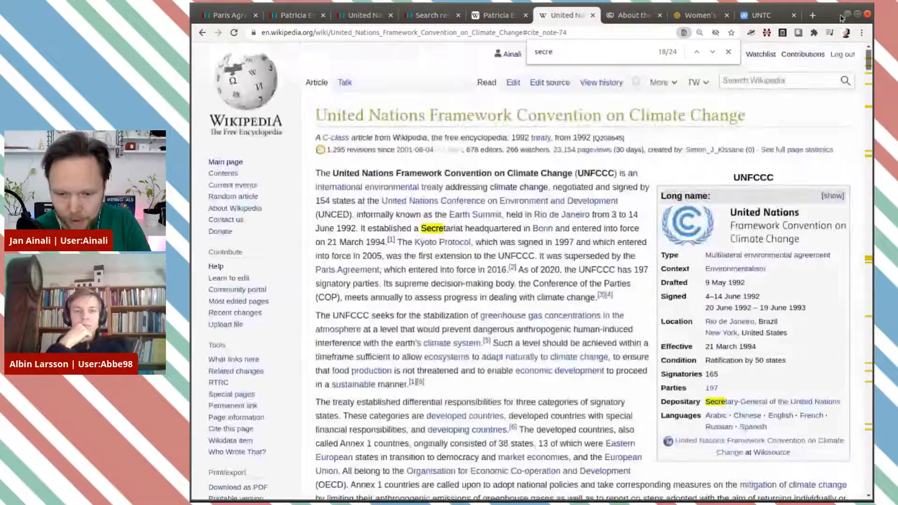
left_click(729, 52)
scroll(507, 276, "down", 5)
scroll(506, 276, "down", 5)
scroll(507, 276, "down", 3)
left_click(374, 155)
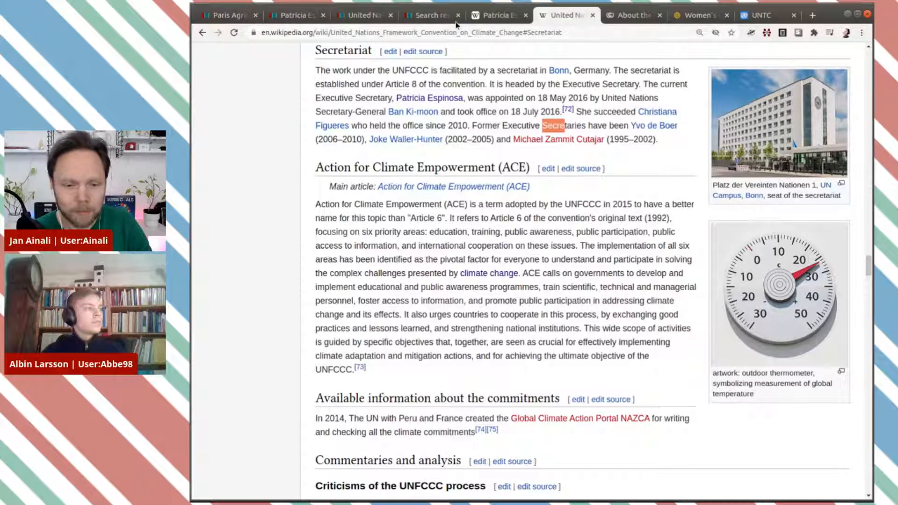
Step: Open Wikidata's form for creating a new Item from the property search results page
left_click(430, 14)
scroll(500, 149, "up", 5)
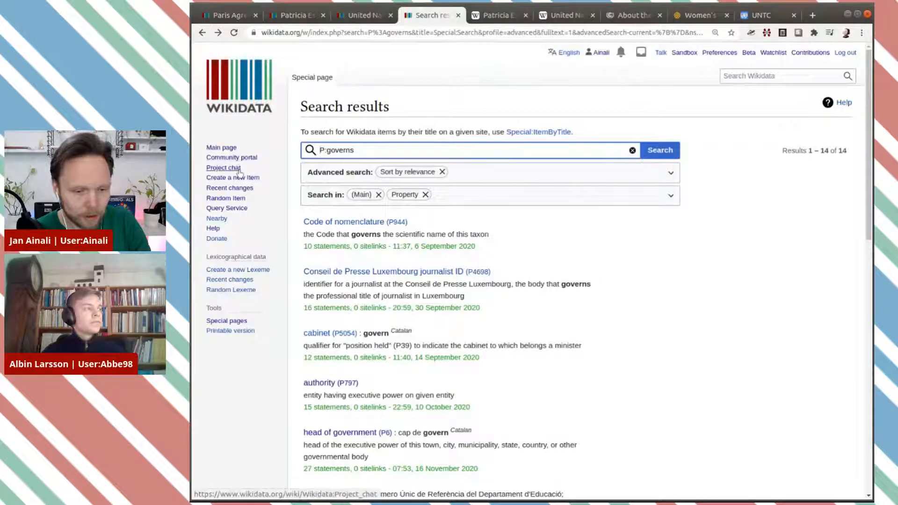
left_click(243, 180)
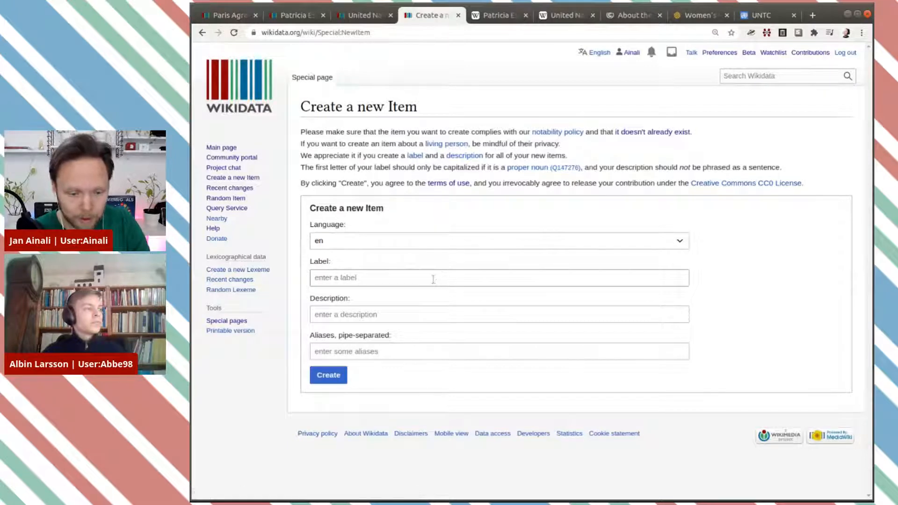
left_click(433, 278)
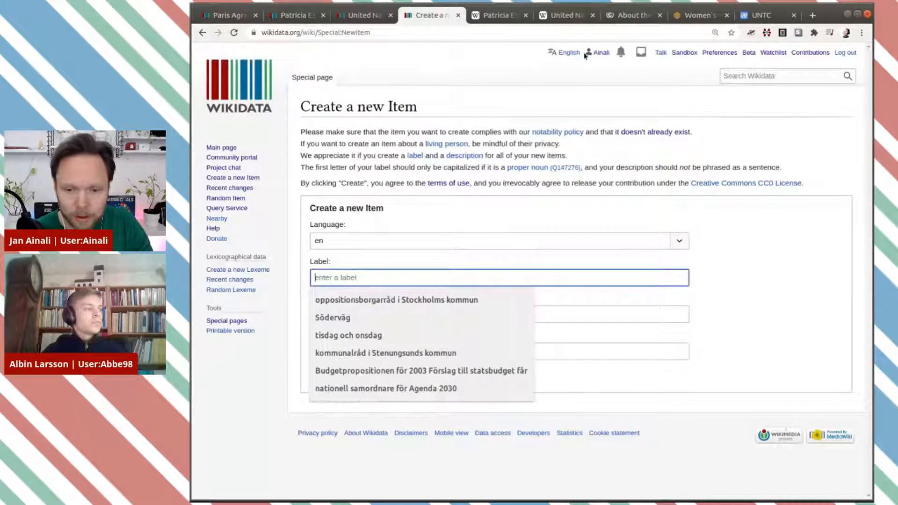
Step: Copy "UNFCCC secretariat" from the unfccc.int page about the secretariat and enter it as the new item's label
left_click(634, 14)
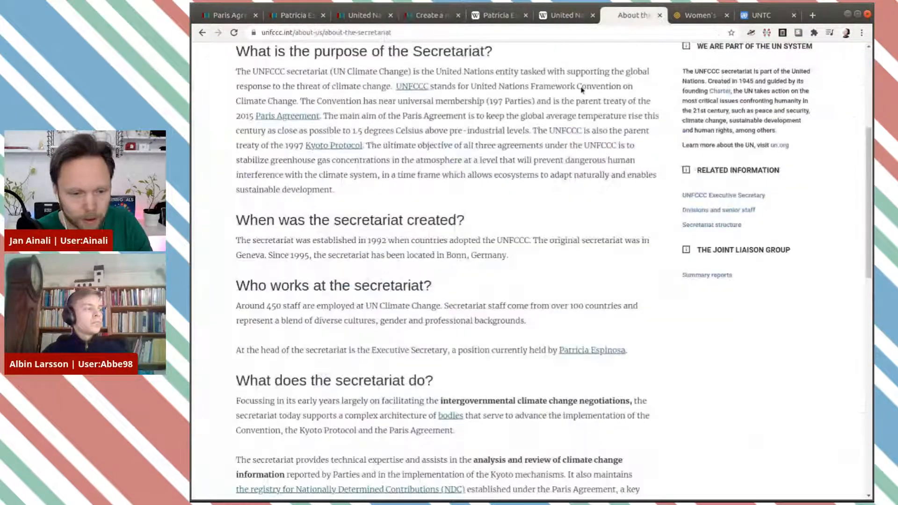
left_click_drag(257, 71, 327, 71)
key("ctrl+c")
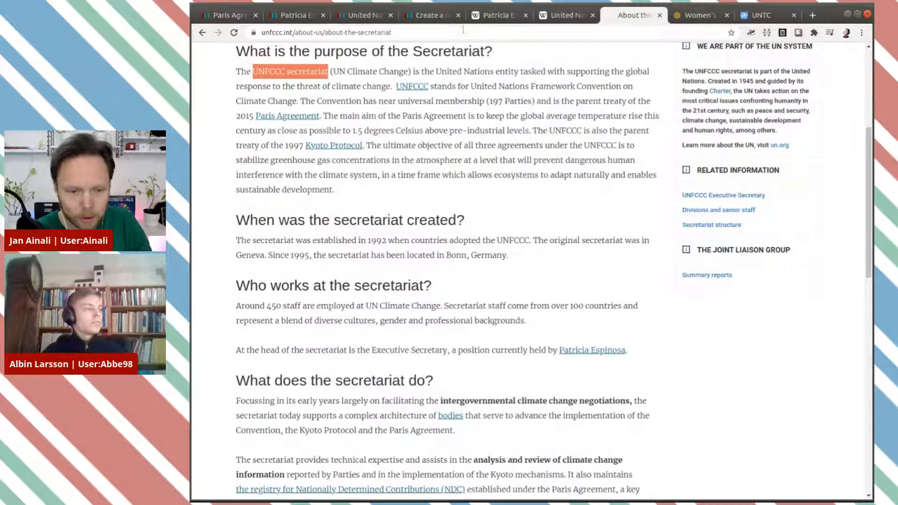
left_click(413, 18)
left_click(391, 277)
key("ctrl+v")
Step: Enter "entity overseeing the" as the start of the new item's English description
left_click(402, 314)
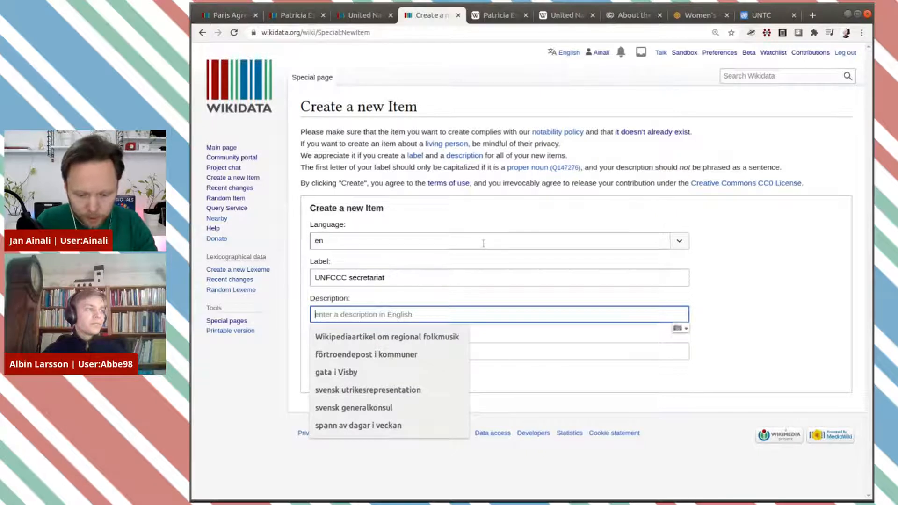
type("entity overss")
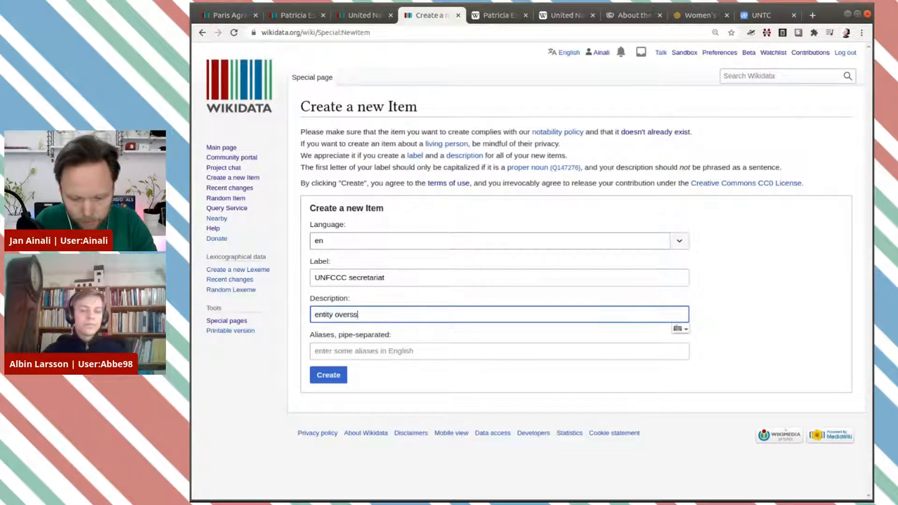
type("emg the")
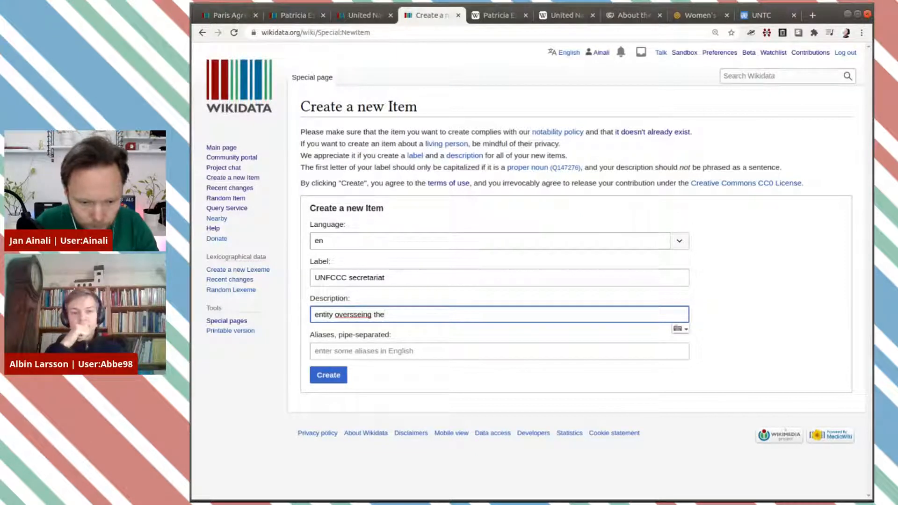
left_click(358, 314)
key("BackSpace")
type("e")
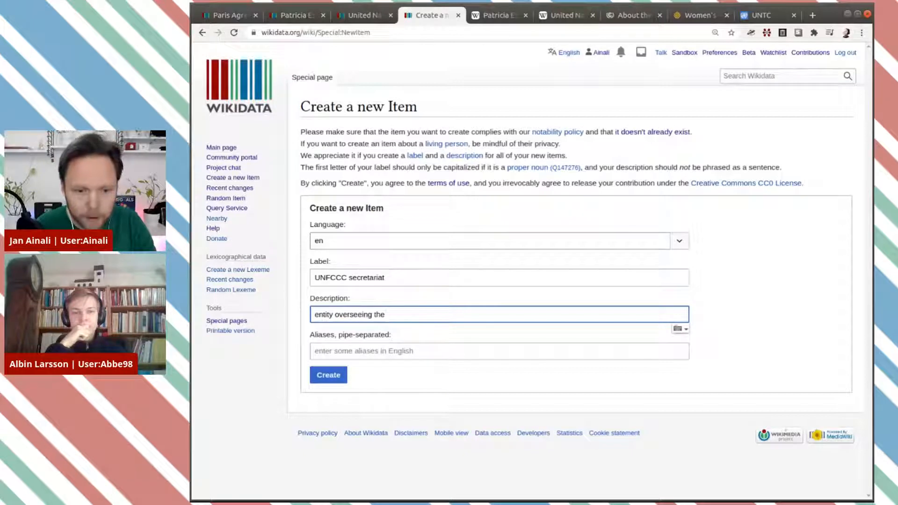
Step: Complete the description with the title copied from the United Nations Framework Convention on Climate Change item, and create the item
left_click(361, 32)
left_click(360, 17)
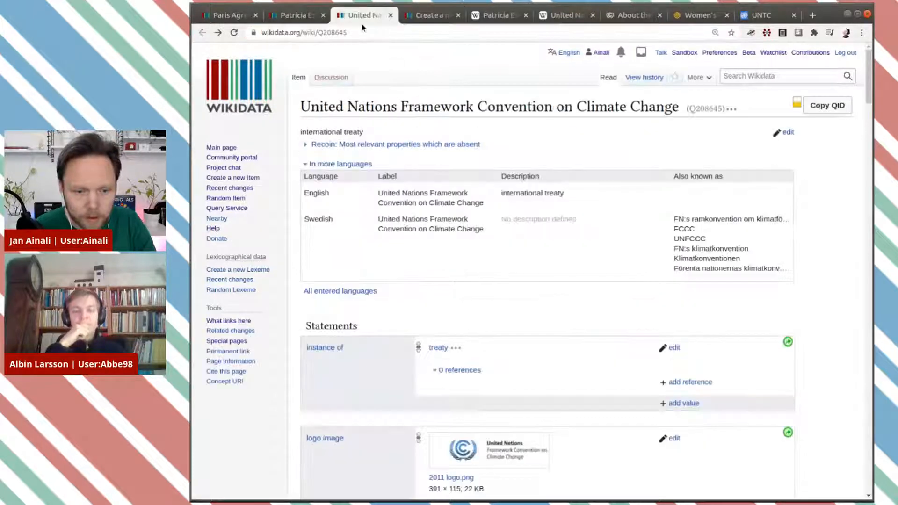
left_click_drag(300, 107, 680, 104)
key("ctrl+c")
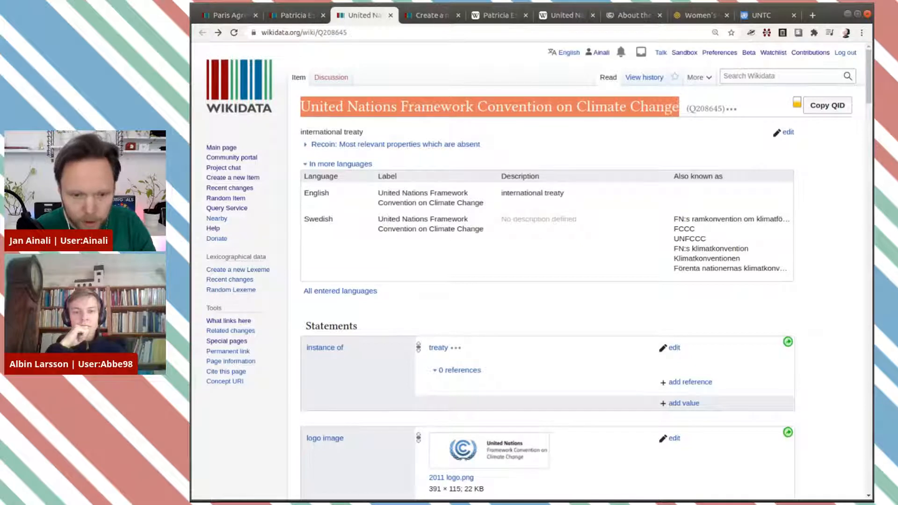
left_click(423, 15)
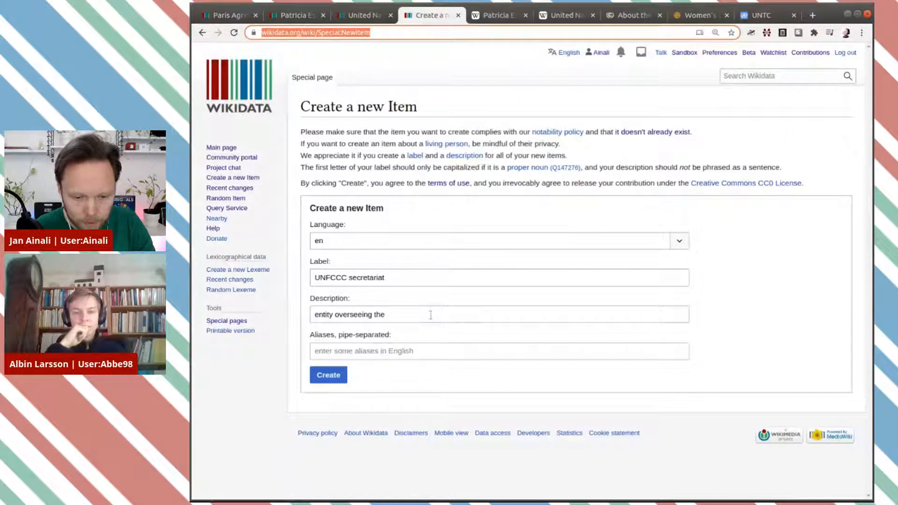
left_click(430, 315)
key("ctrl+v")
left_click(337, 381)
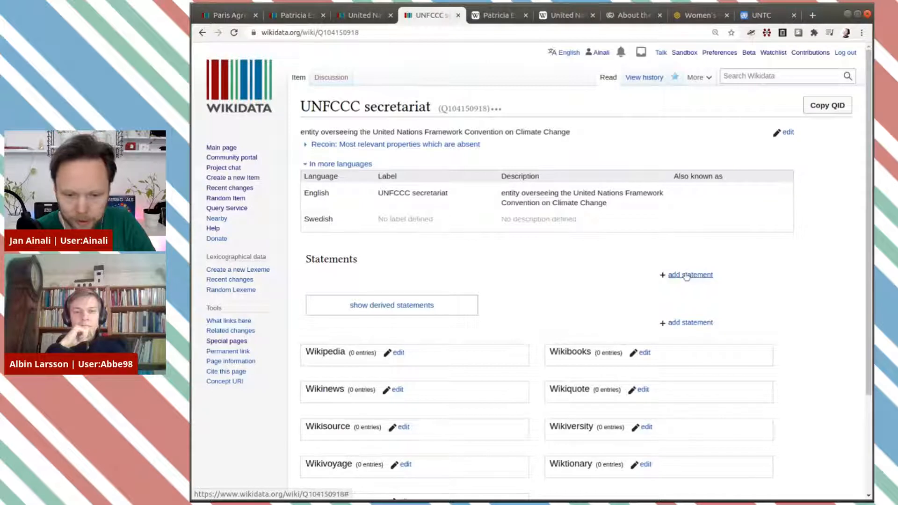
Step: Start a statement on the UNFCCC secretariat item with the property instance of, checking the secretariat's web page and the convention's item
left_click(687, 276)
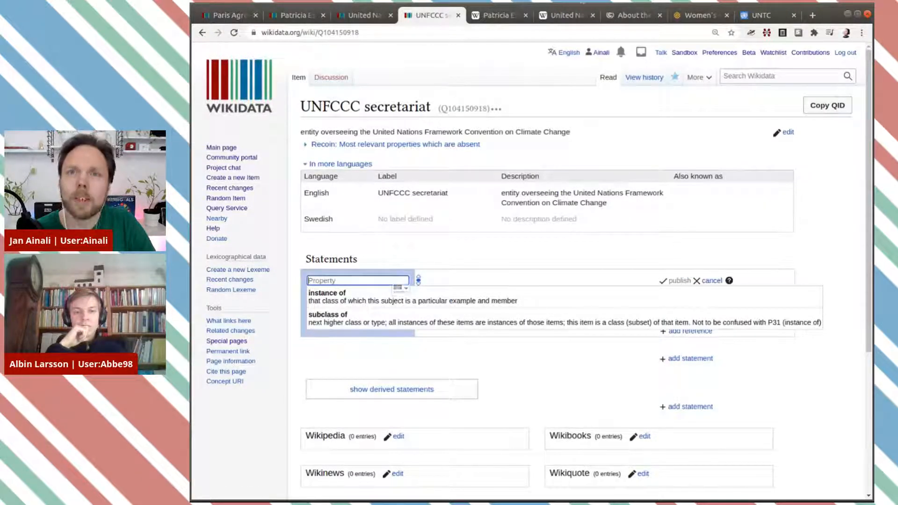
left_click(622, 17)
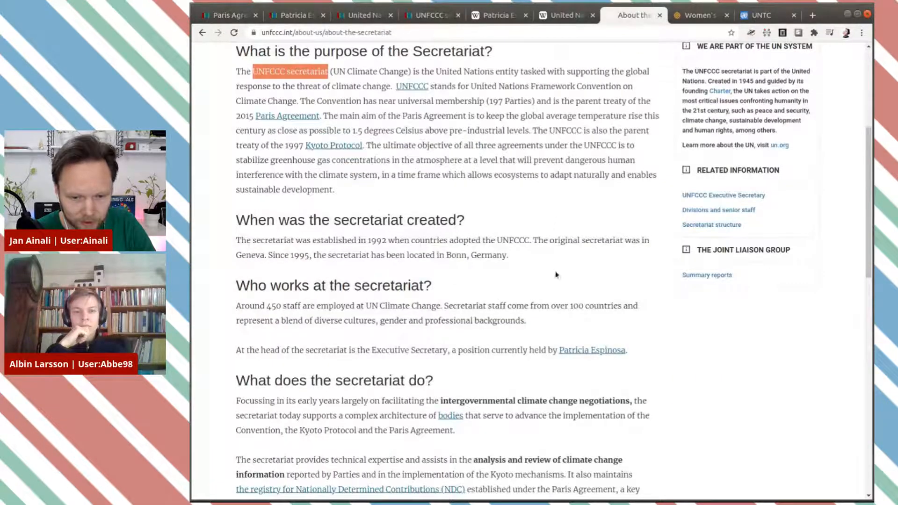
scroll(557, 275, "down", 2)
scroll(557, 275, "up", 5)
left_click(360, 15)
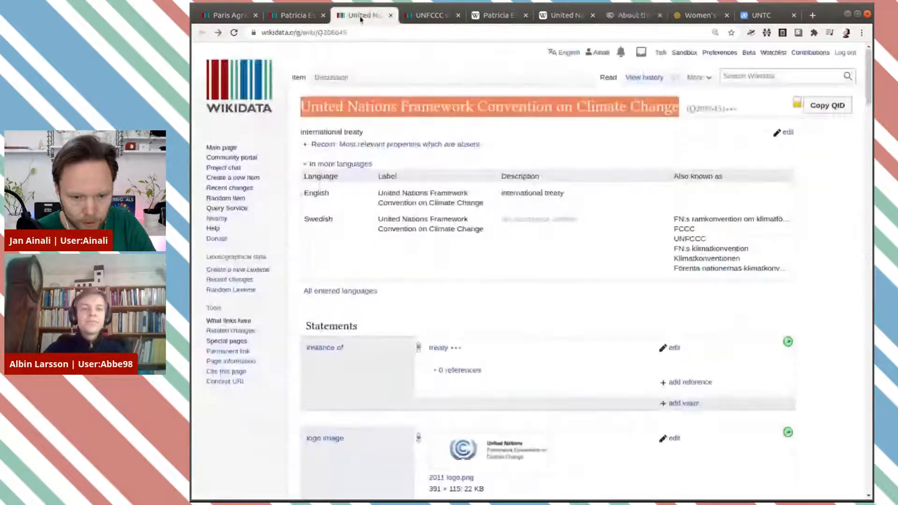
left_click(428, 15)
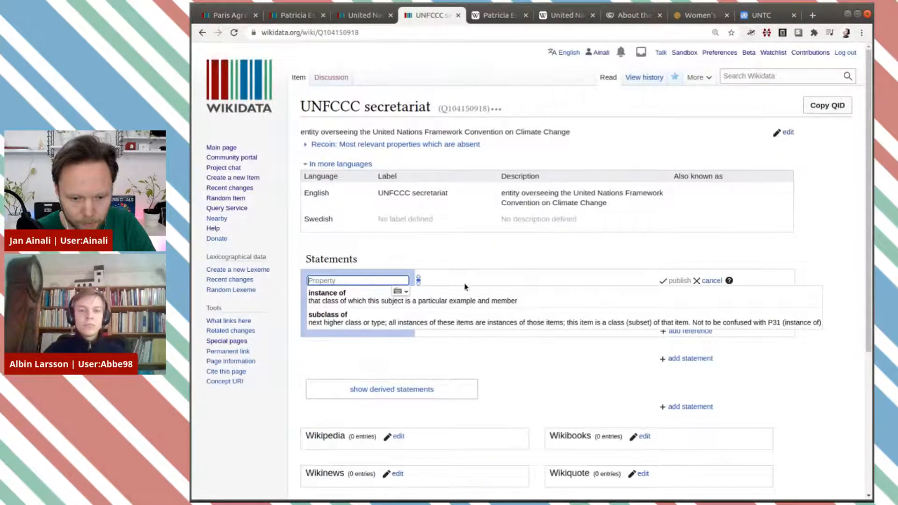
left_click(505, 295)
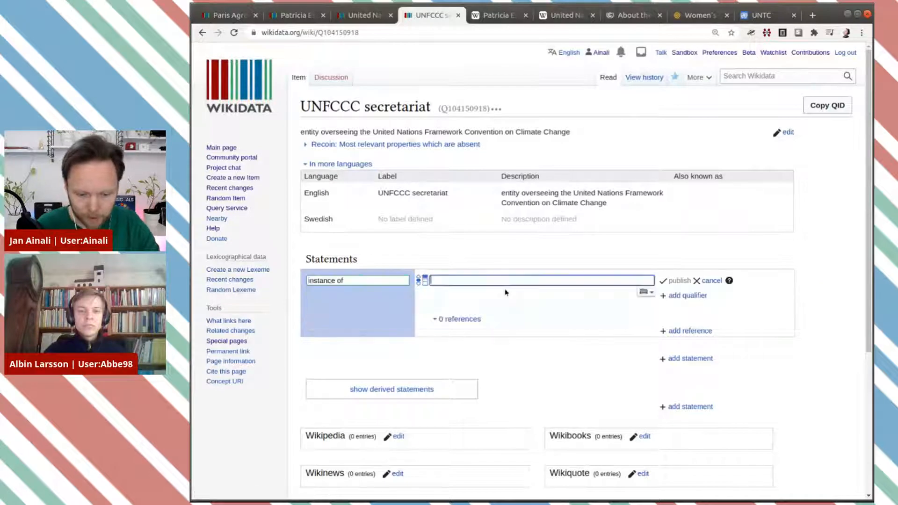
Step: Set the instance of value to the item secretariat, the central administrative department or function, and publish the statement
type("secrata")
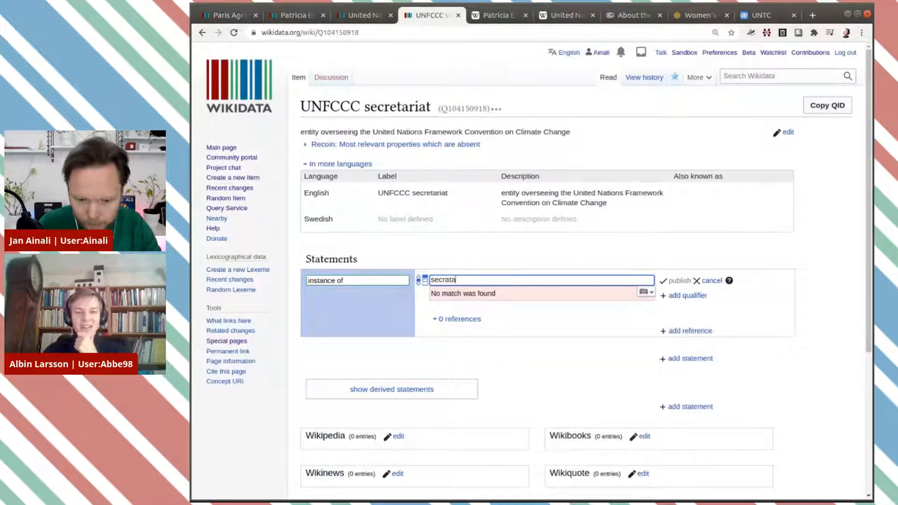
key("BackSpace")
key("BackSpace")
key("BackSpace")
type("eta")
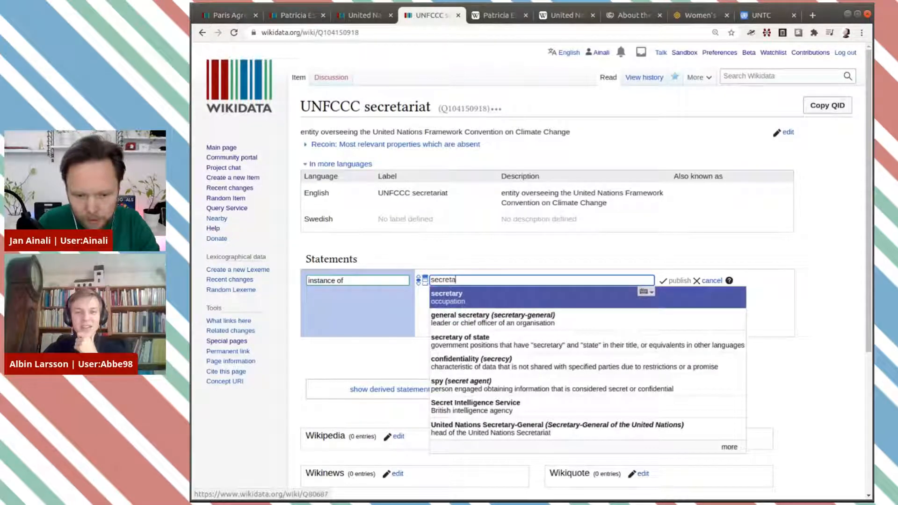
type("r")
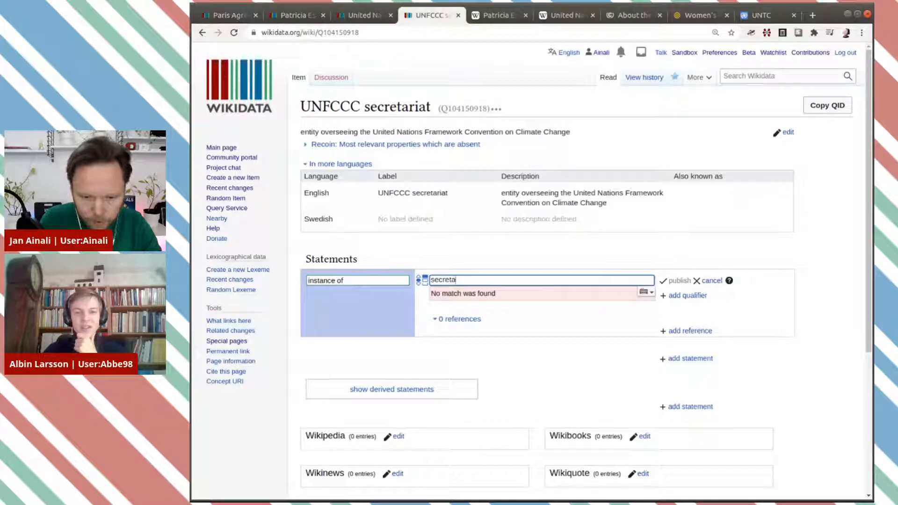
key("BackSpace")
key("BackSpace")
type("a")
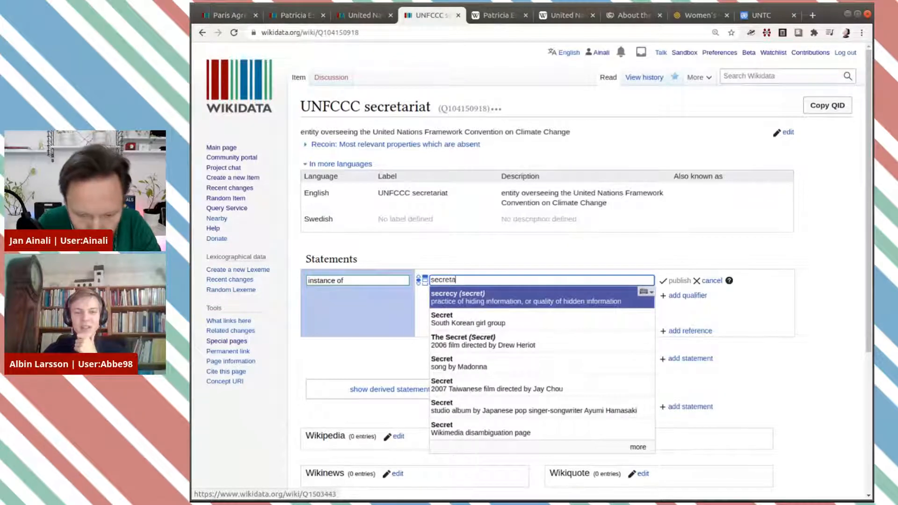
type("ri")
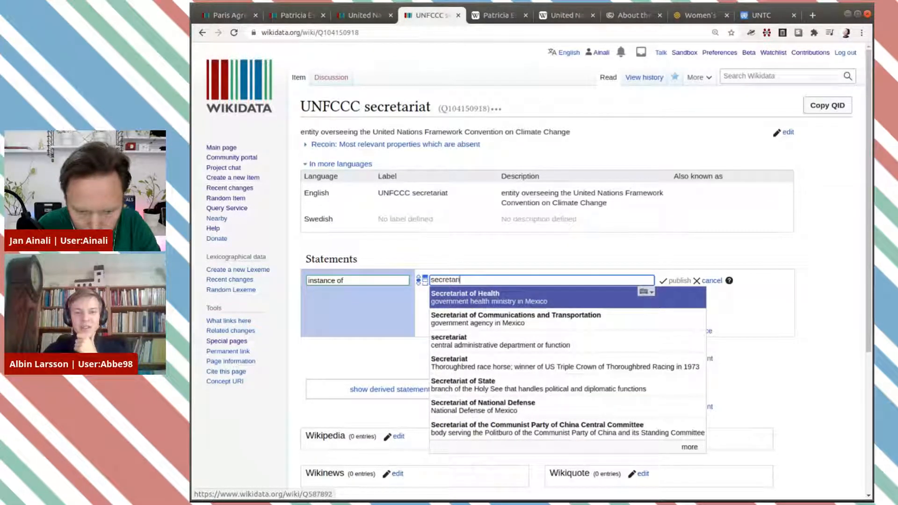
left_click(514, 341)
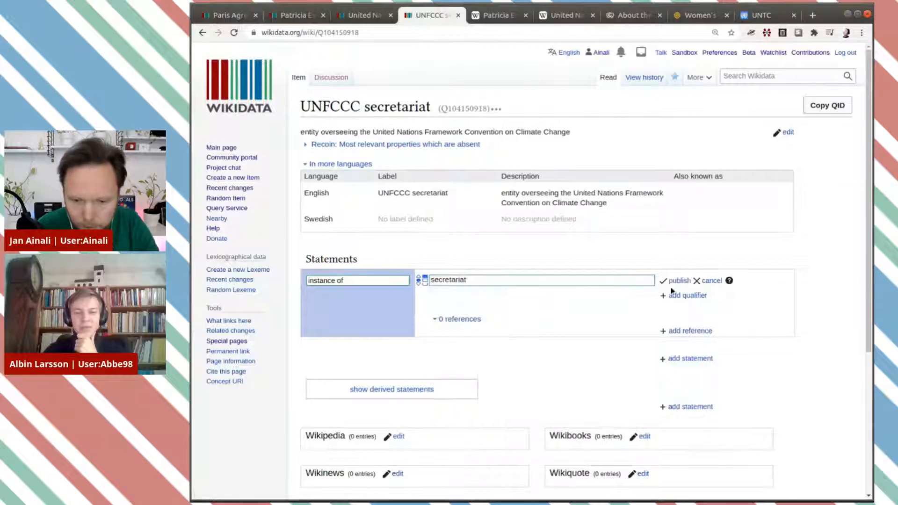
left_click(678, 281)
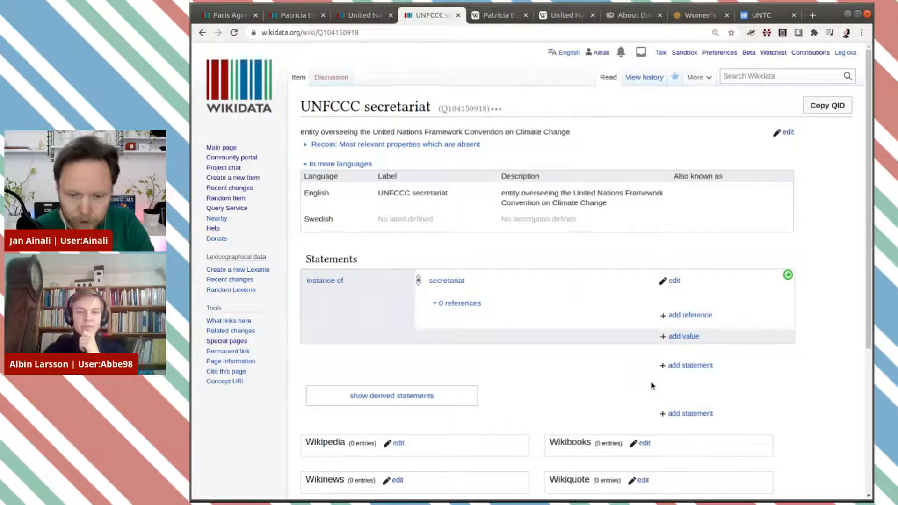
left_click(683, 366)
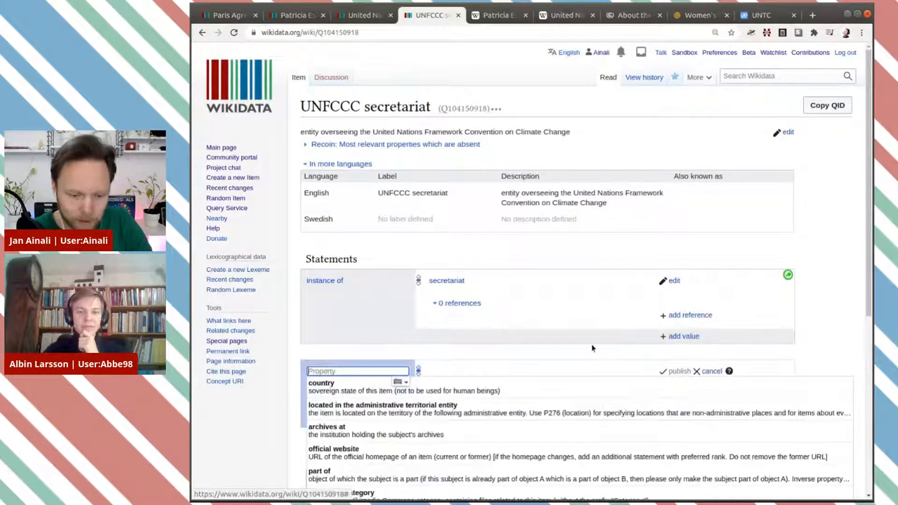
scroll(592, 349, "down", 3)
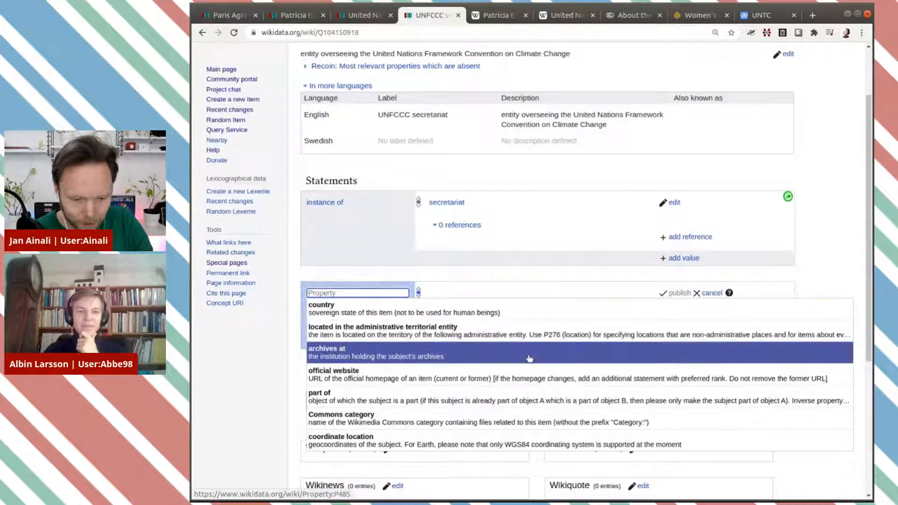
left_click(526, 374)
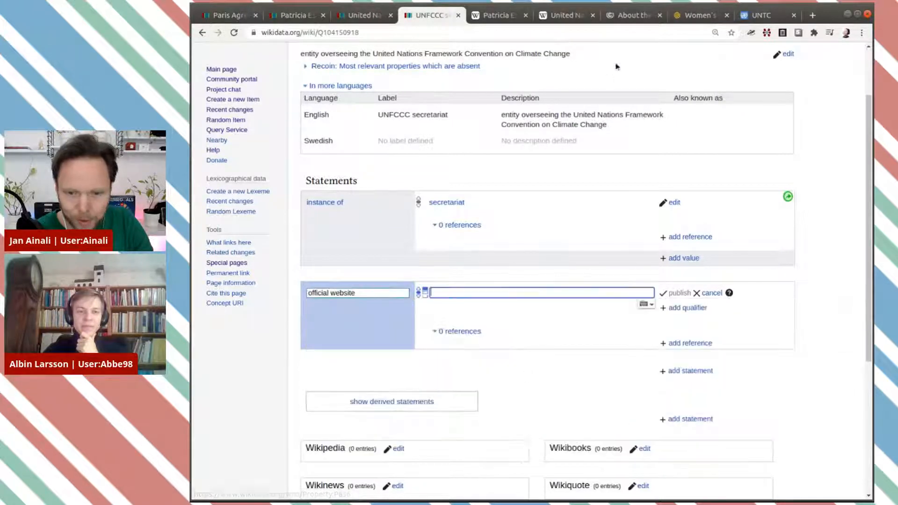
left_click(634, 16)
double_click(284, 33)
key("ctrl+c")
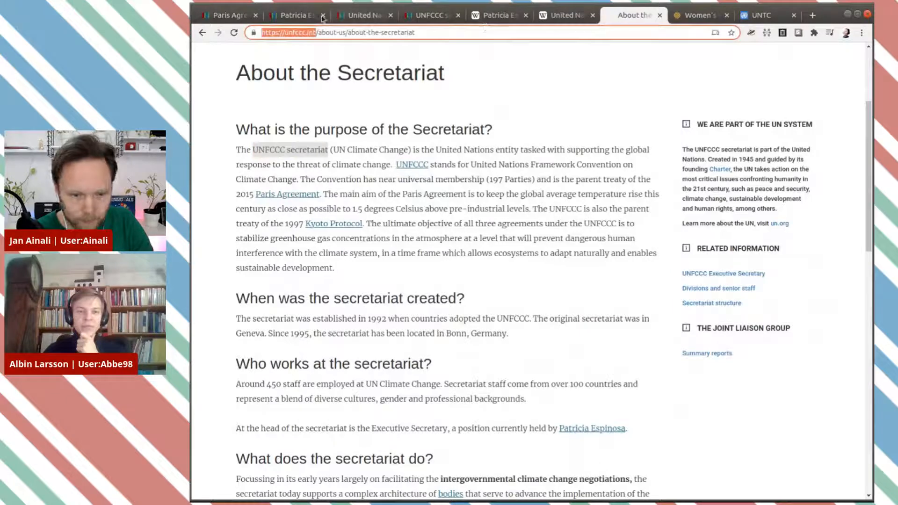
left_click(419, 16)
key("ctrl+v")
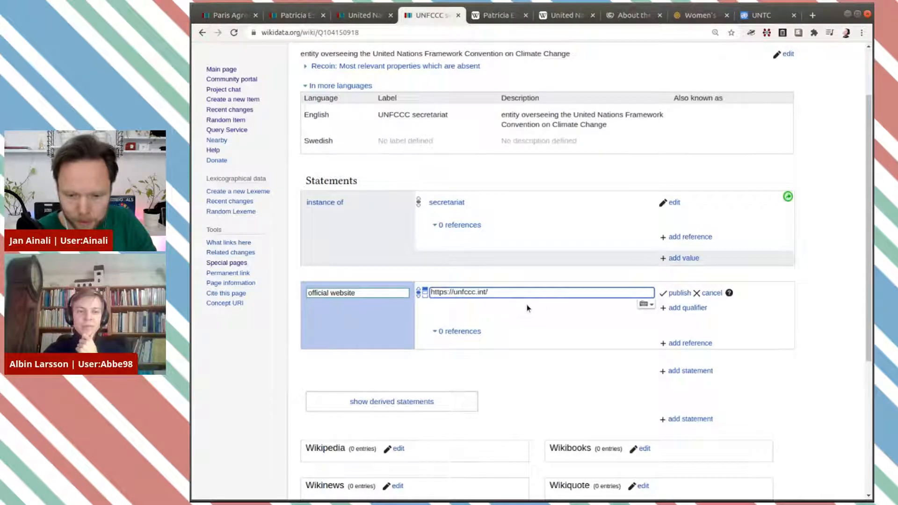
left_click(681, 294)
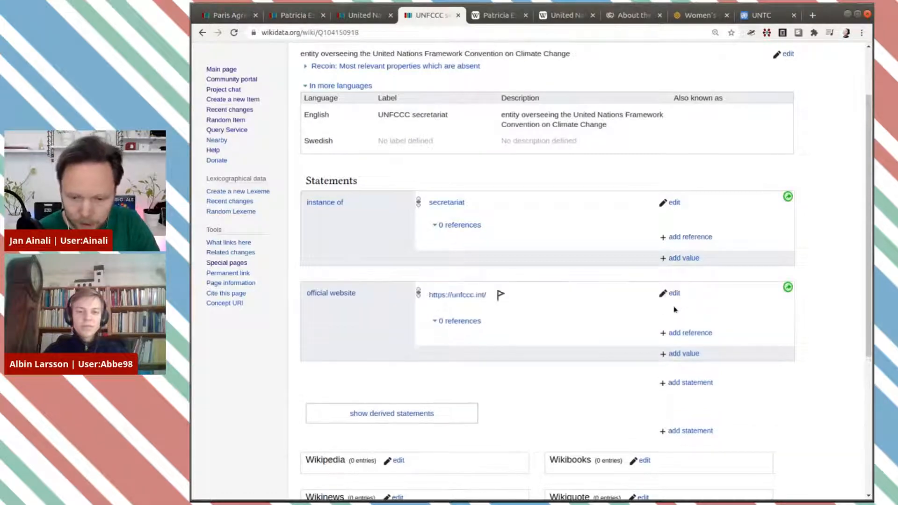
Step: Qualify the official website statement with language of work or name set to English, and publish it
left_click(674, 294)
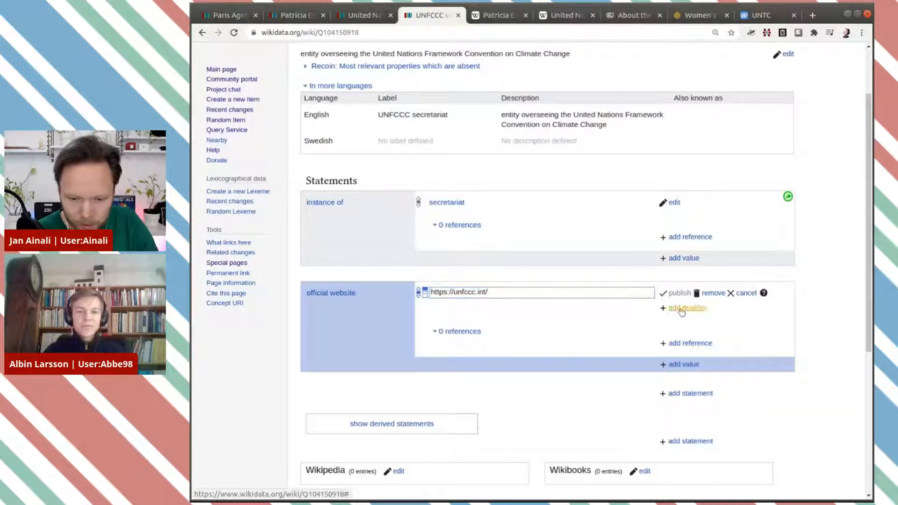
left_click(681, 309)
left_click(553, 320)
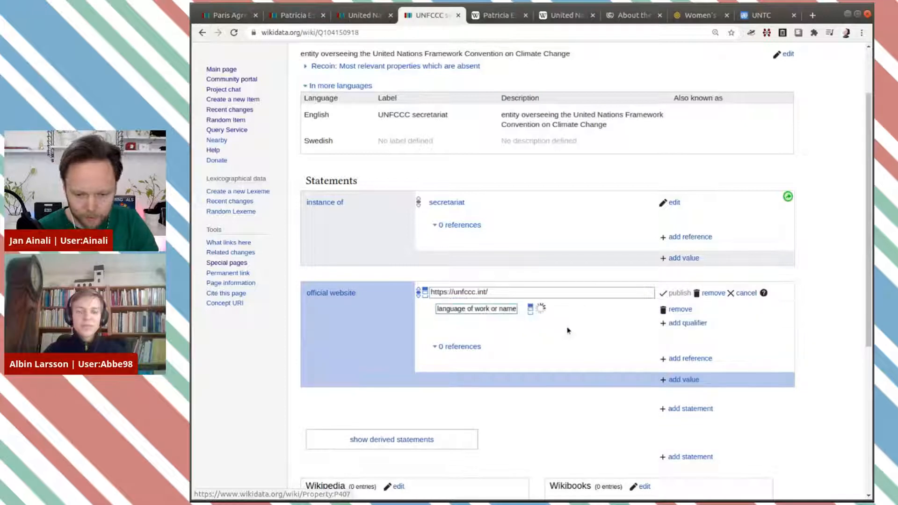
type("en")
left_click(575, 328)
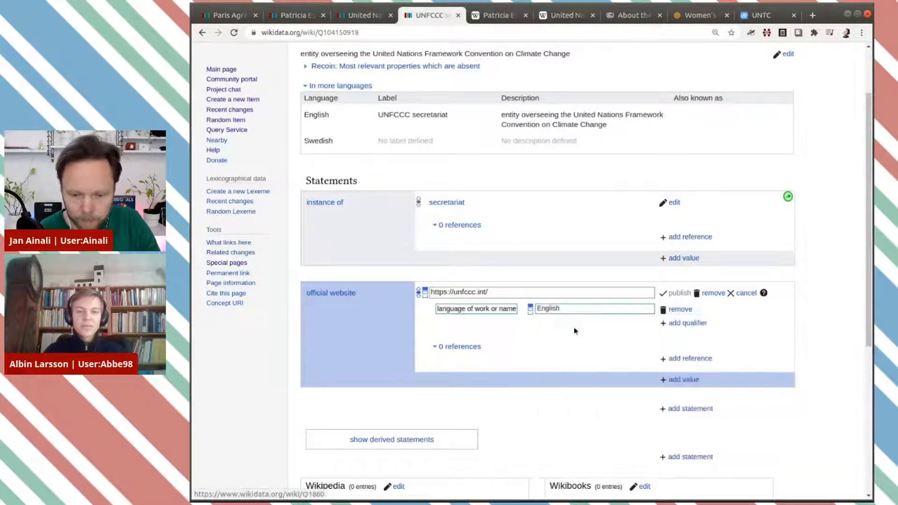
left_click(680, 293)
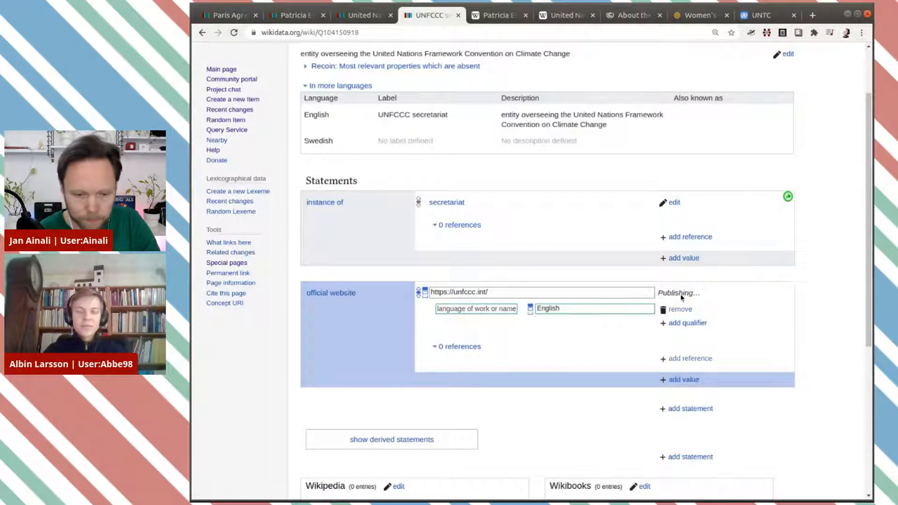
Step: Check the existing statements on the United Nations Framework Convention on Climate Change item and start a new one with the property authority
left_click(362, 15)
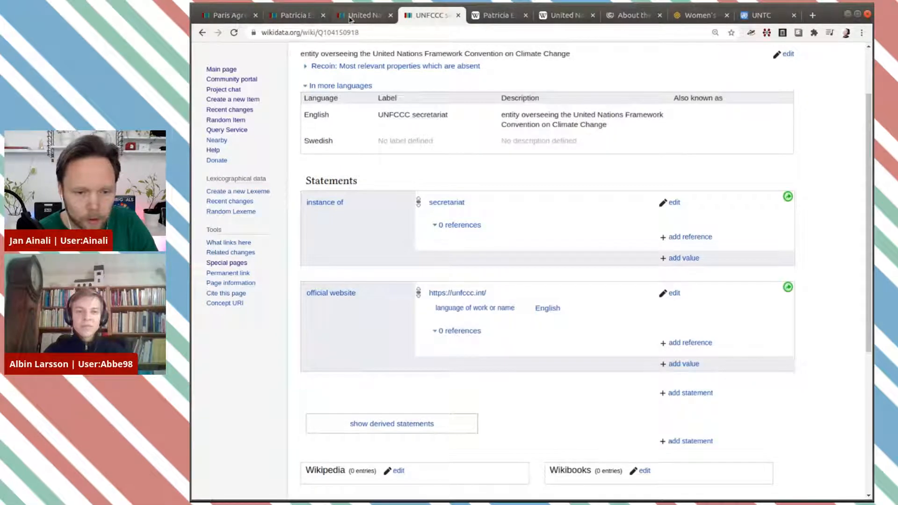
scroll(530, 266, "down", 5)
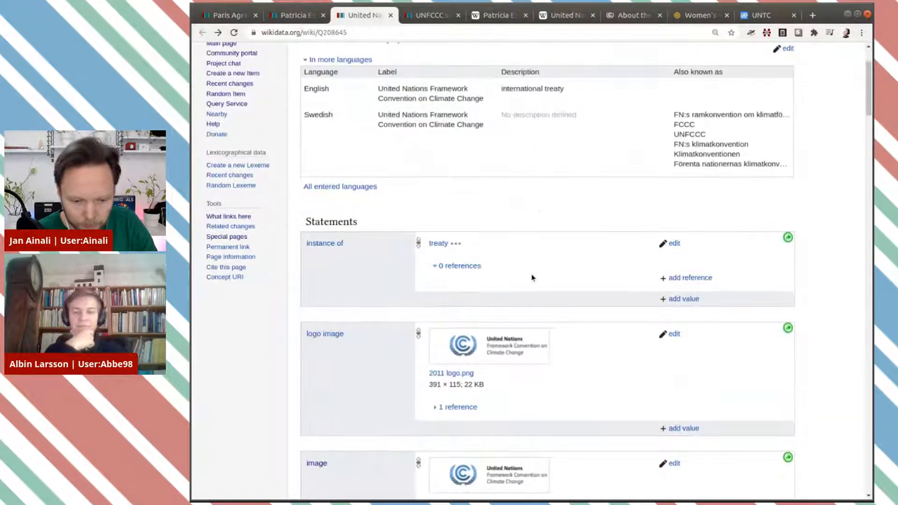
scroll(353, 240, "down", 8)
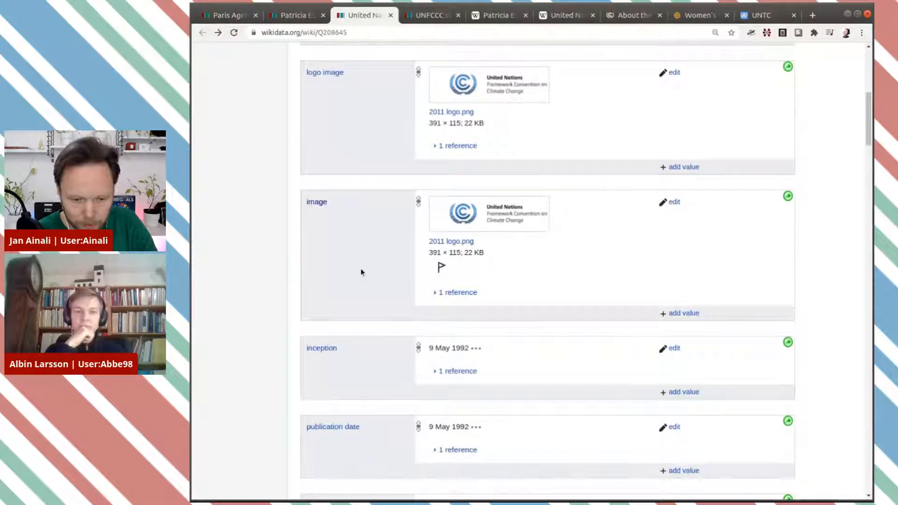
scroll(370, 268, "down", 8)
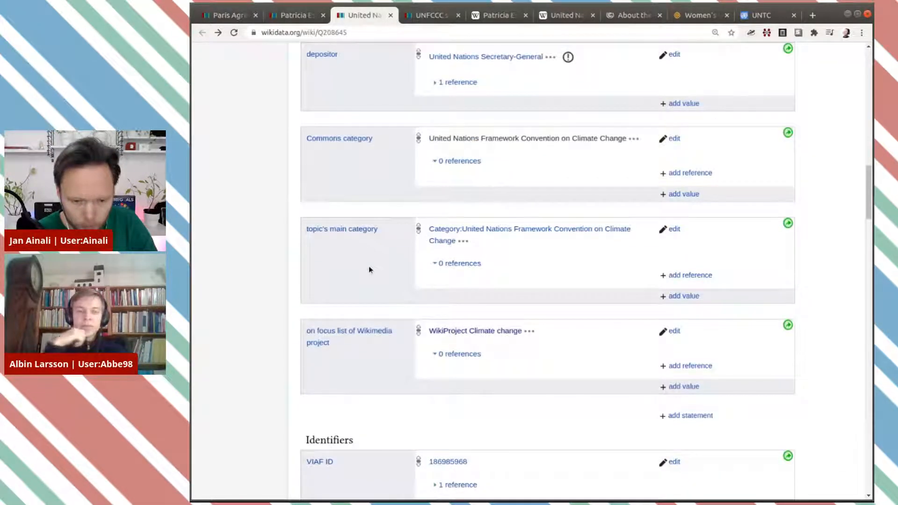
scroll(369, 269, "up", 6)
scroll(371, 267, "down", 10)
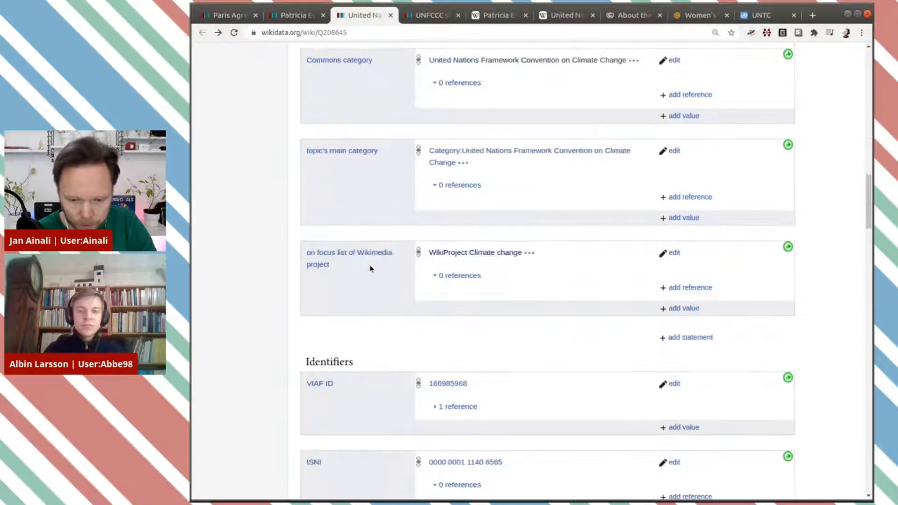
left_click(702, 339)
type("au")
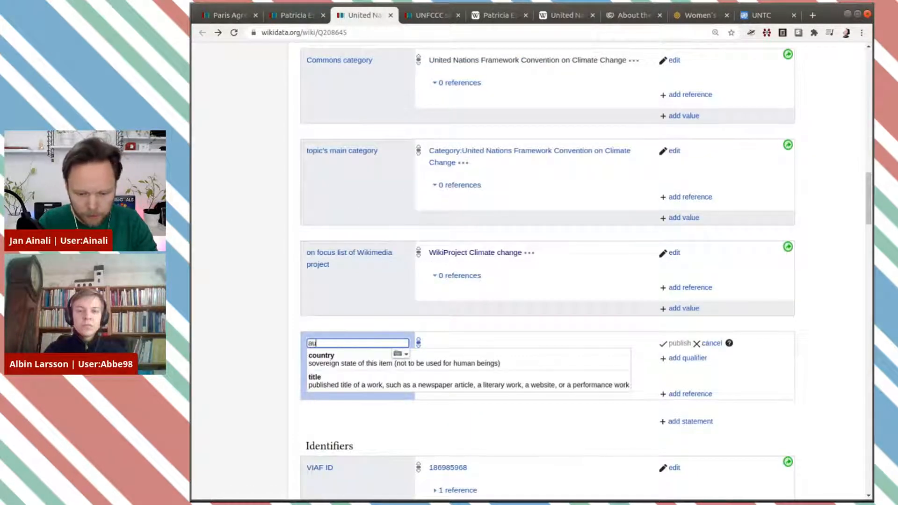
type("tho")
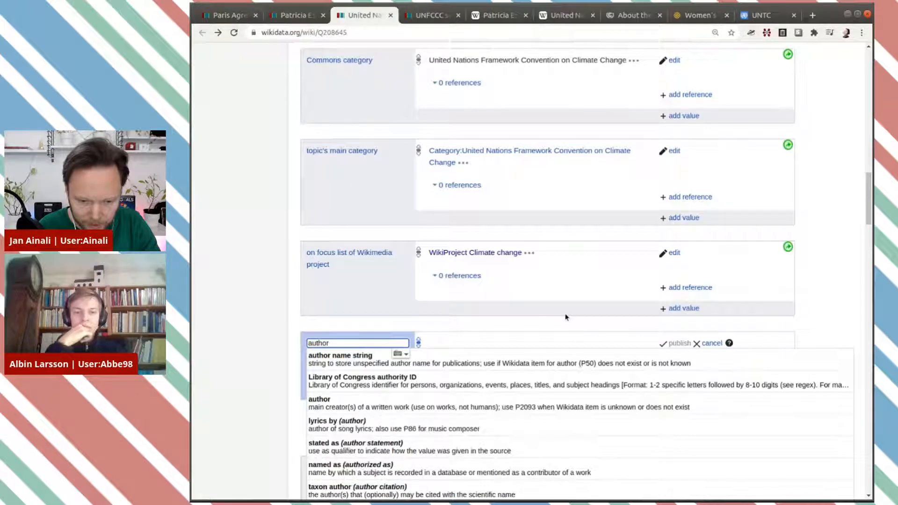
type("ri")
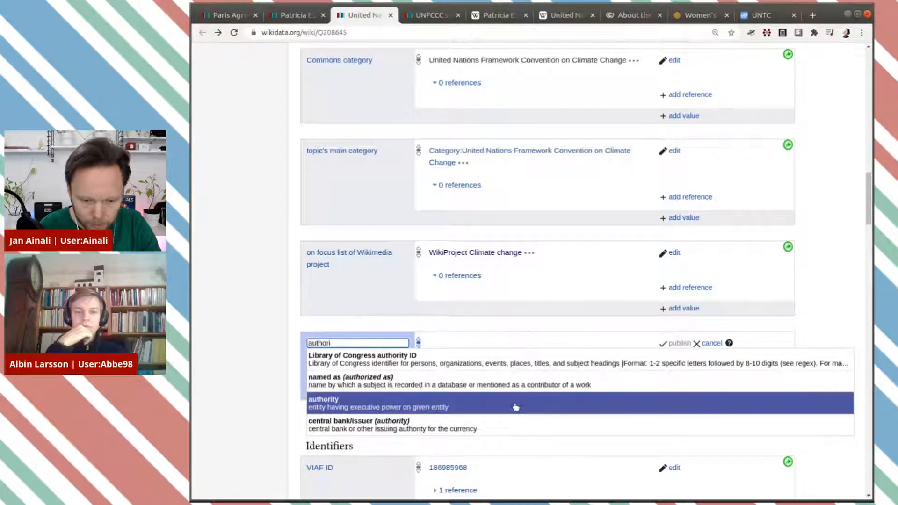
left_click(515, 405)
Step: Set the convention's authority to the UNFCCC secretariat item using its copied item ID Q104150918, and publish the statement
left_click(430, 15)
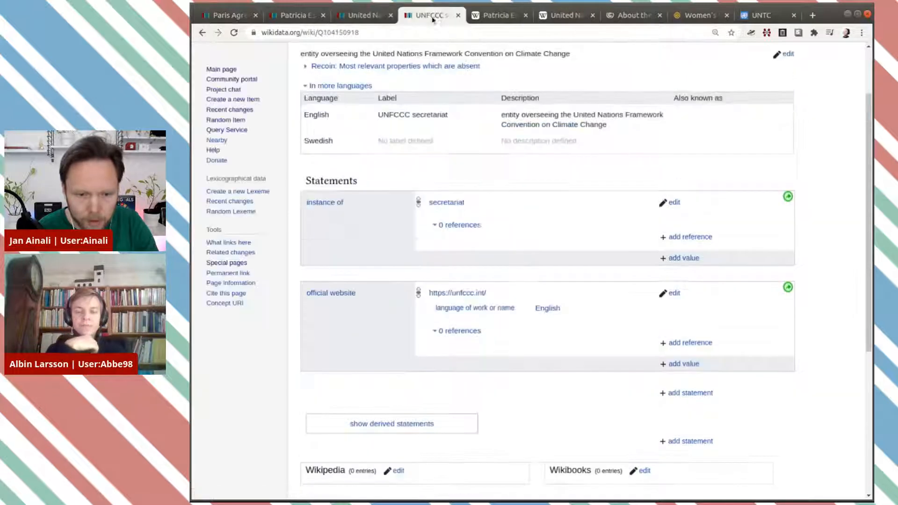
double_click(370, 32)
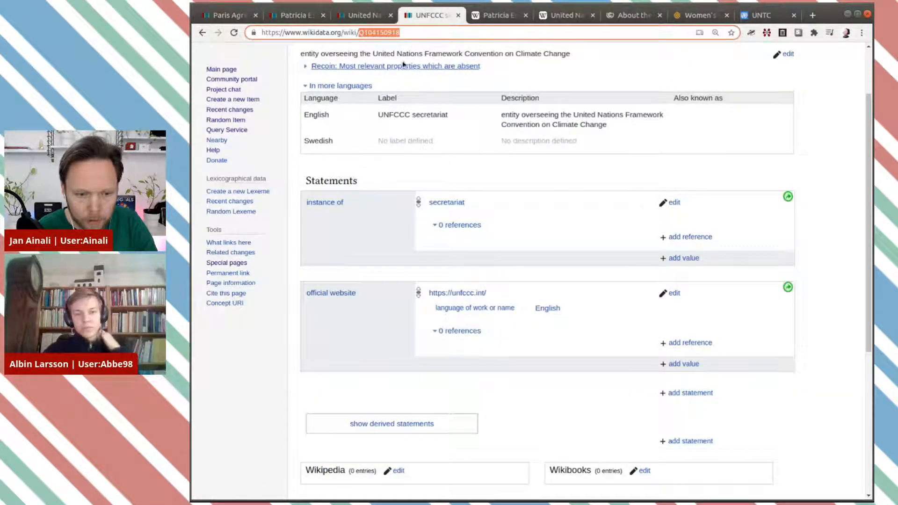
key("ctrl+c")
left_click(362, 15)
key("ctrl+v")
left_click(475, 353)
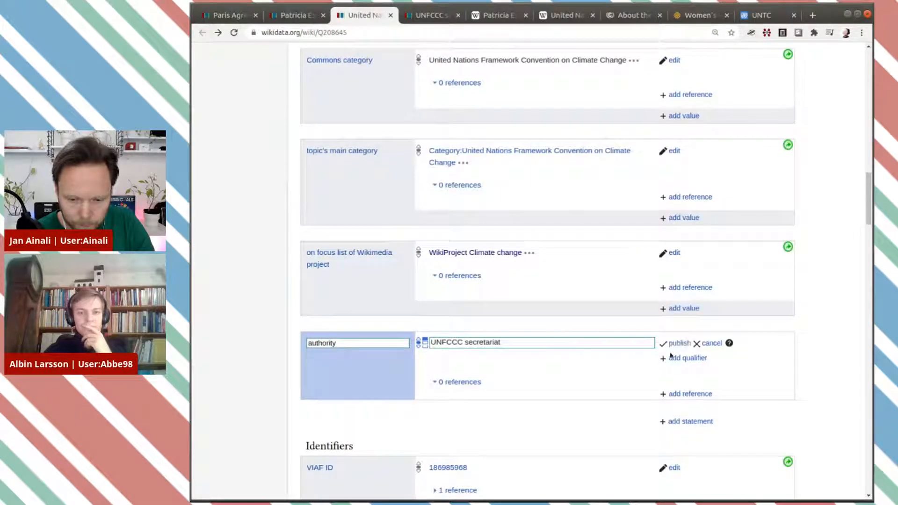
left_click(677, 343)
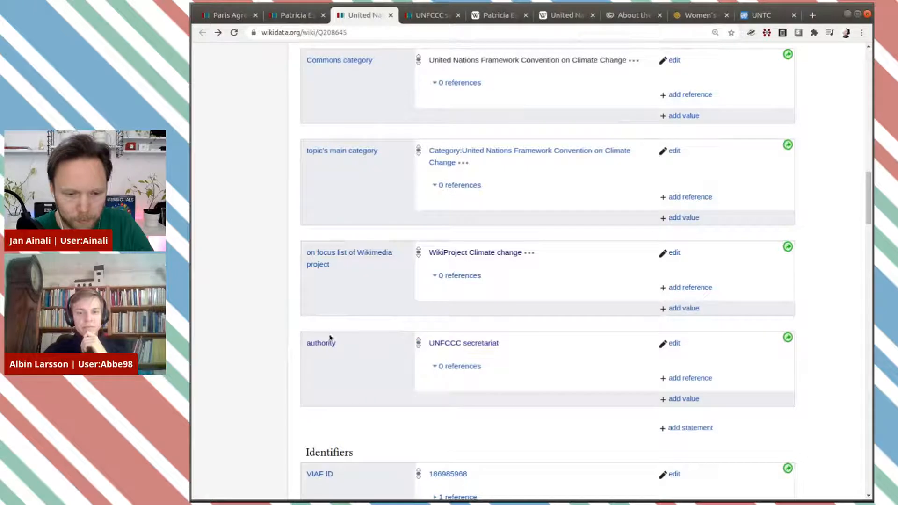
Step: Review the Paris Agreement, convention and UNFCCC secretariat items for how they are connected by their statements
left_click(428, 14)
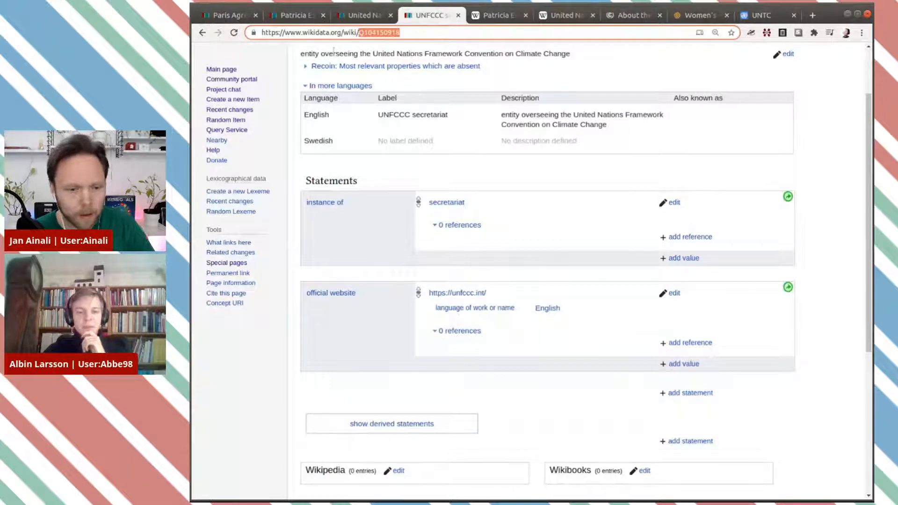
left_click(230, 17)
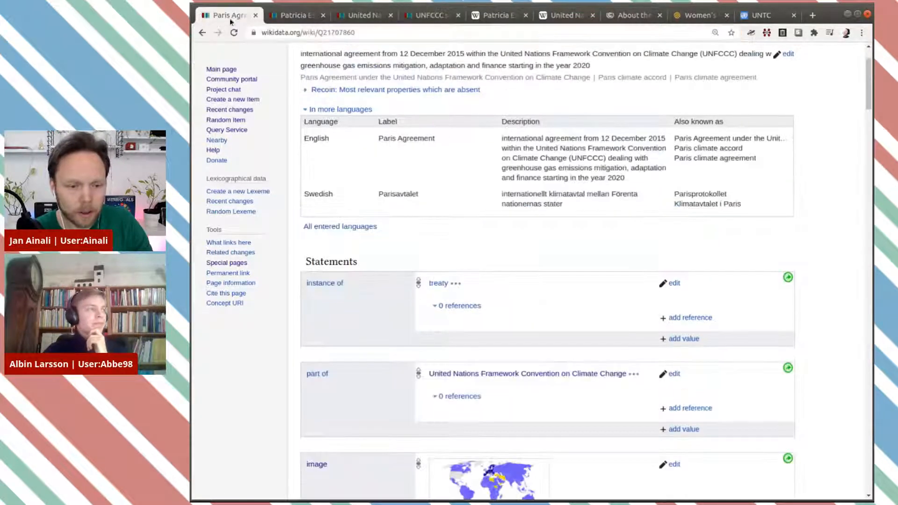
left_click(343, 20)
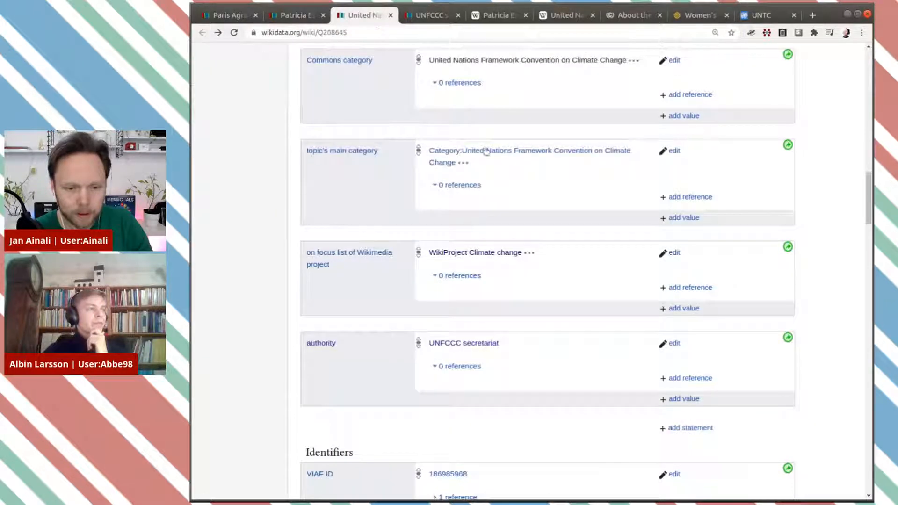
left_click(428, 15)
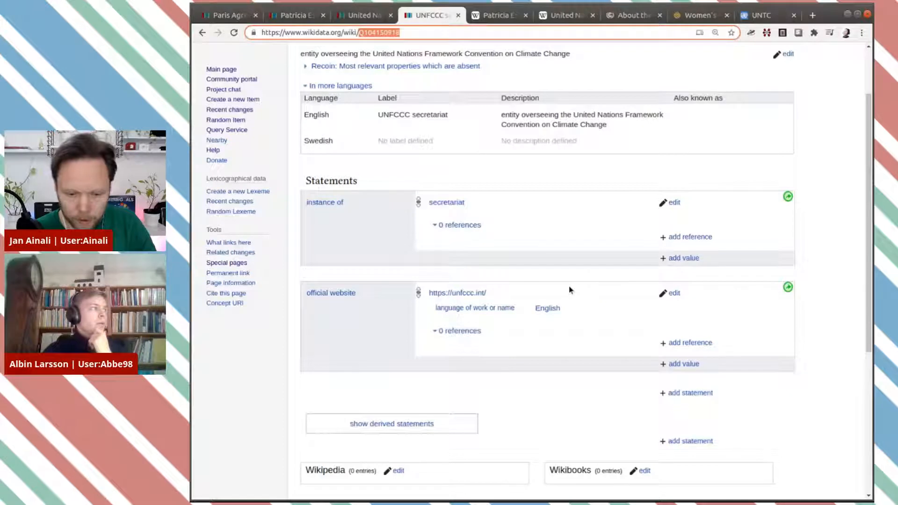
scroll(570, 290, "down", 3)
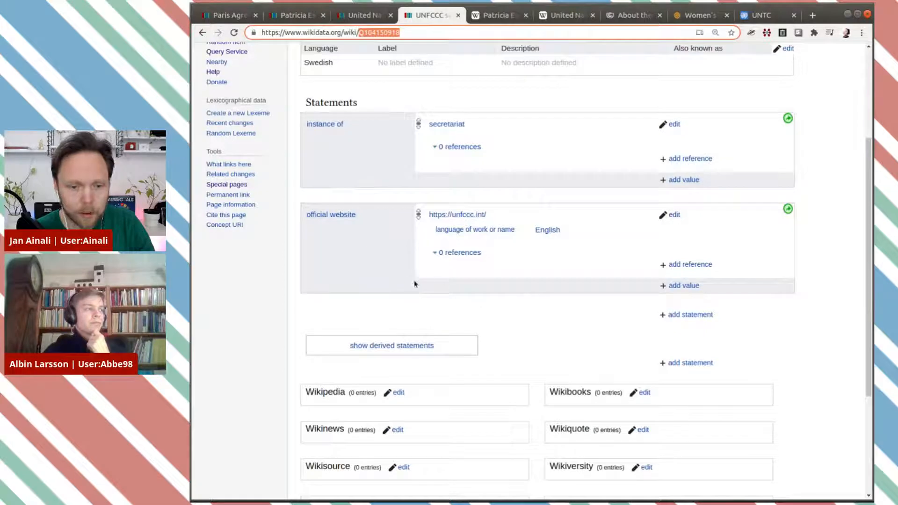
scroll(443, 286, "up", 1)
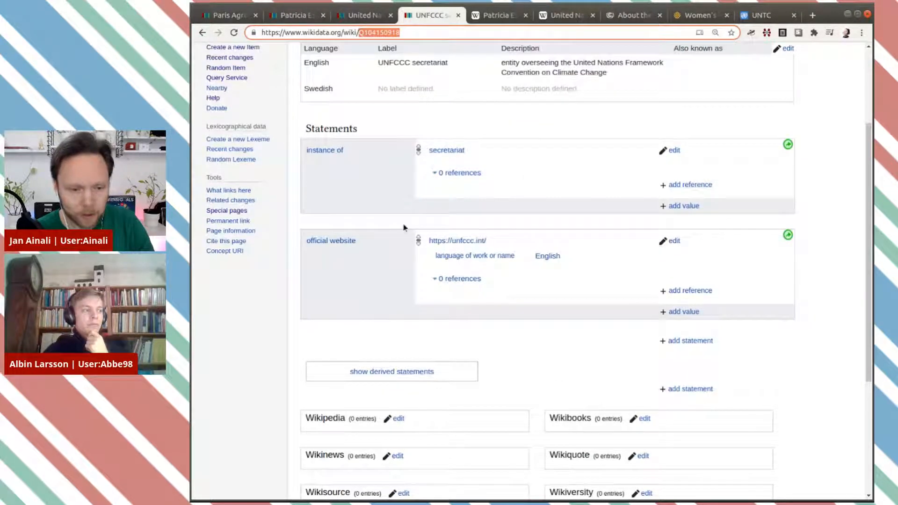
Step: Open the form for creating a new Wikidata item in a separate tab
scroll(454, 235, "up", 3)
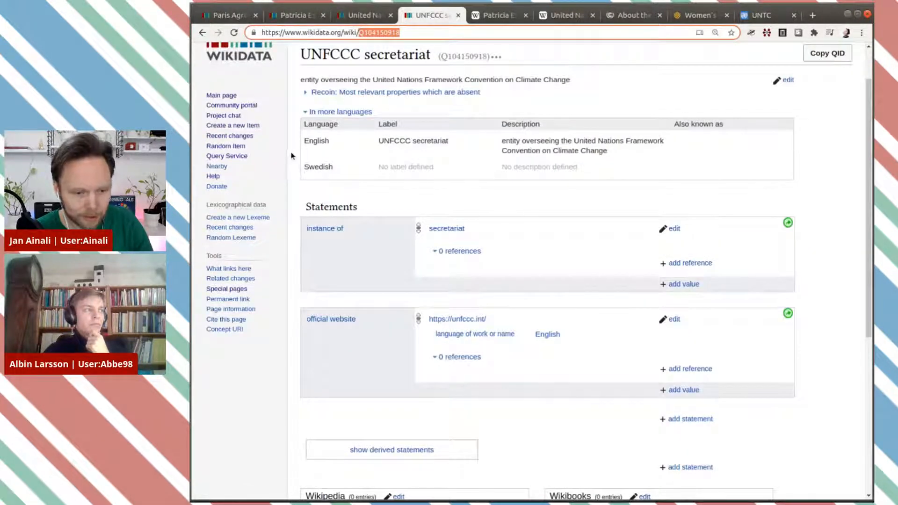
middle_click(253, 126)
key("ctrl+Tab")
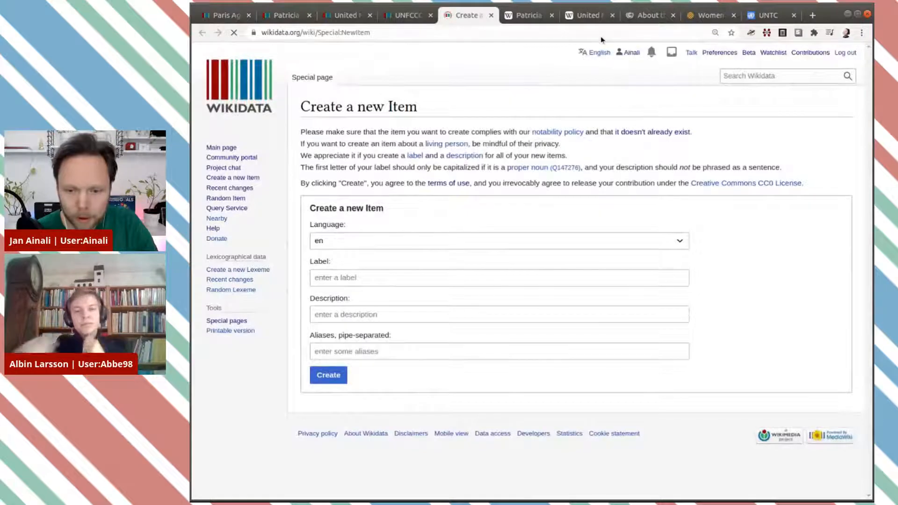
Step: Check the office's title in the Wikipedia article and on the UNFCCC site, and copy the heading "Executive Secretary" from the latter
left_click(523, 15)
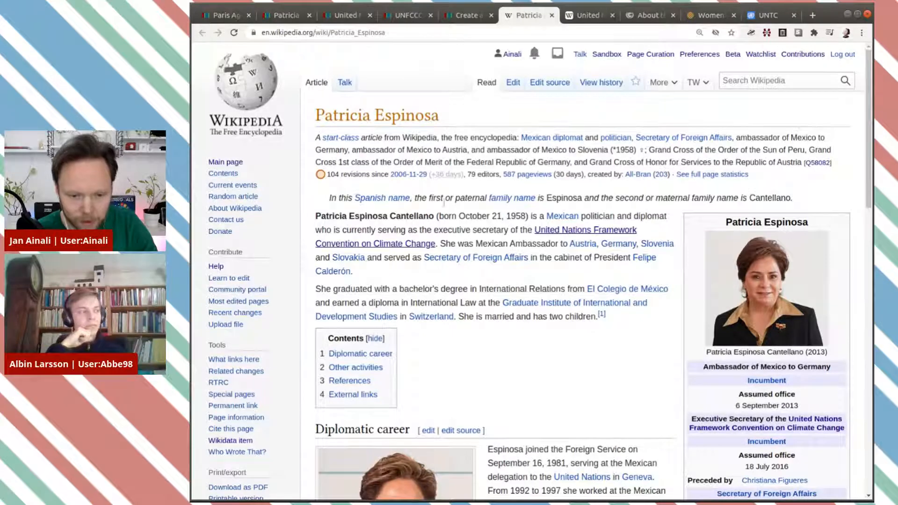
left_click_drag(438, 230, 502, 230)
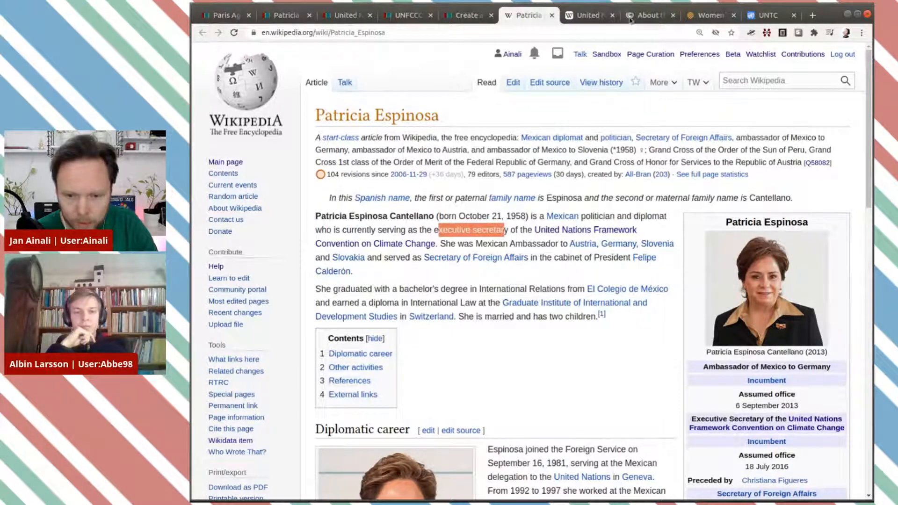
left_click(648, 15)
scroll(555, 211, "up", 3)
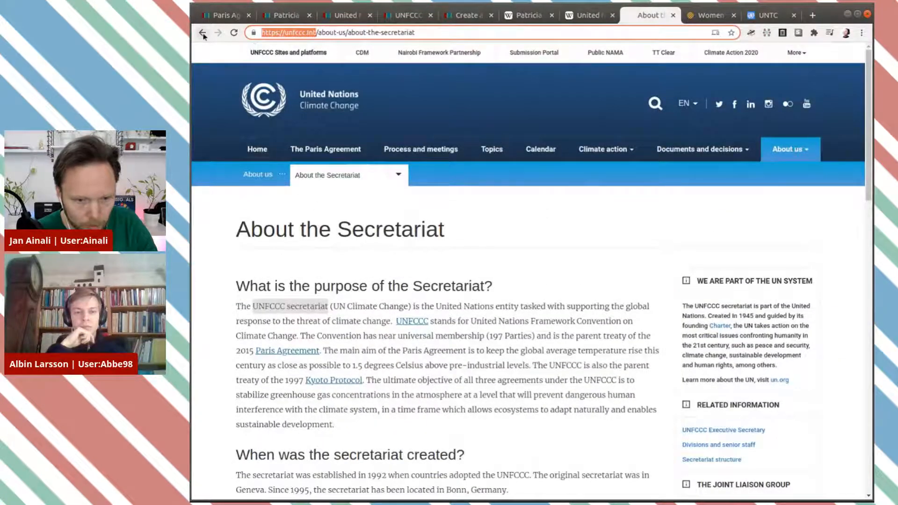
key("alt+Left")
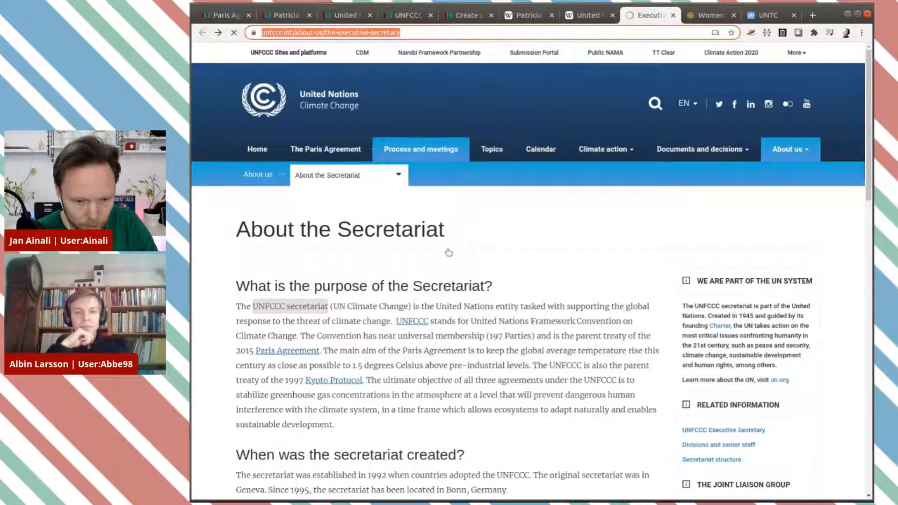
left_click_drag(339, 222, 236, 229)
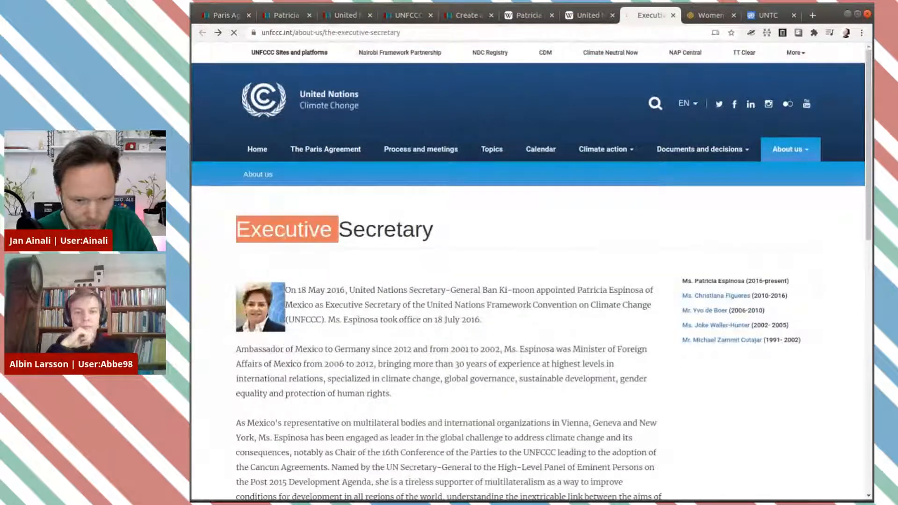
left_click_drag(400, 234, 435, 233)
key("ctrl+c")
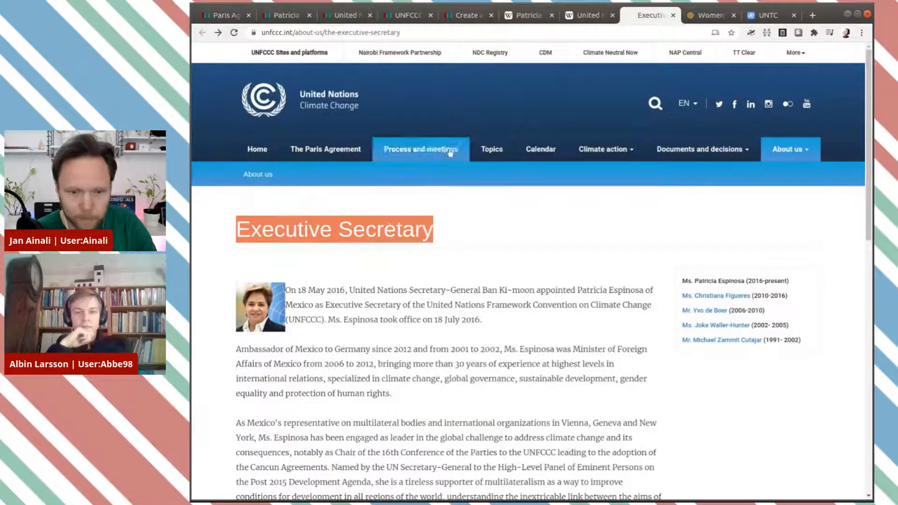
Step: Label the new Wikidata item "Executive Secretary of the UNFCCC Secretariat", starting with the copied title
left_click(466, 15)
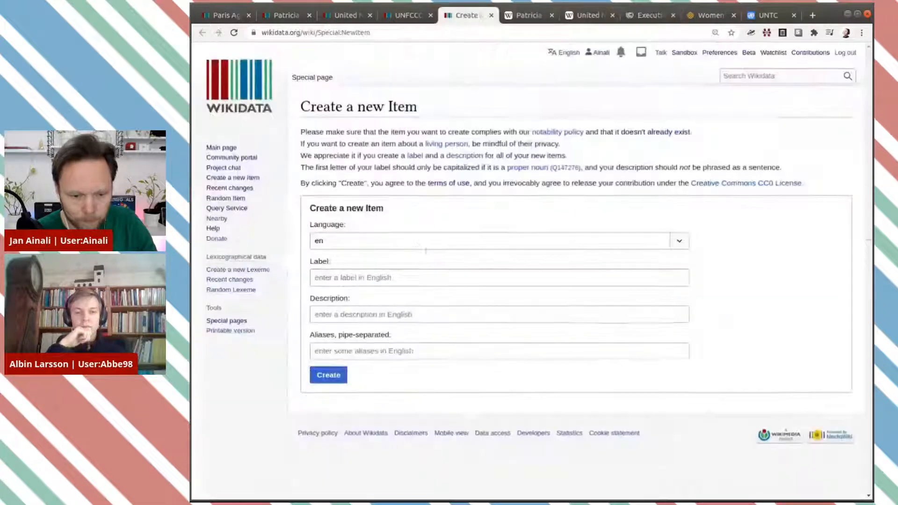
left_click(404, 277)
key("ctrl+v")
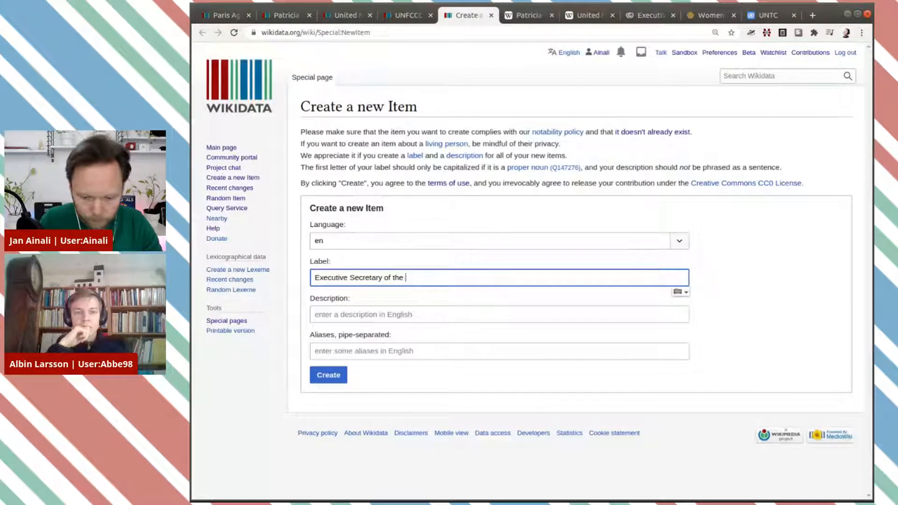
type("of the UNFCCC Secre")
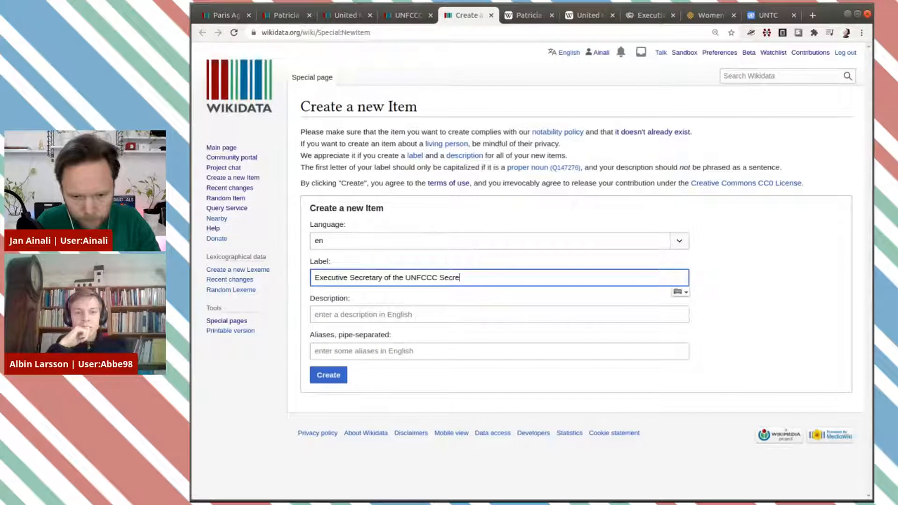
type("tar")
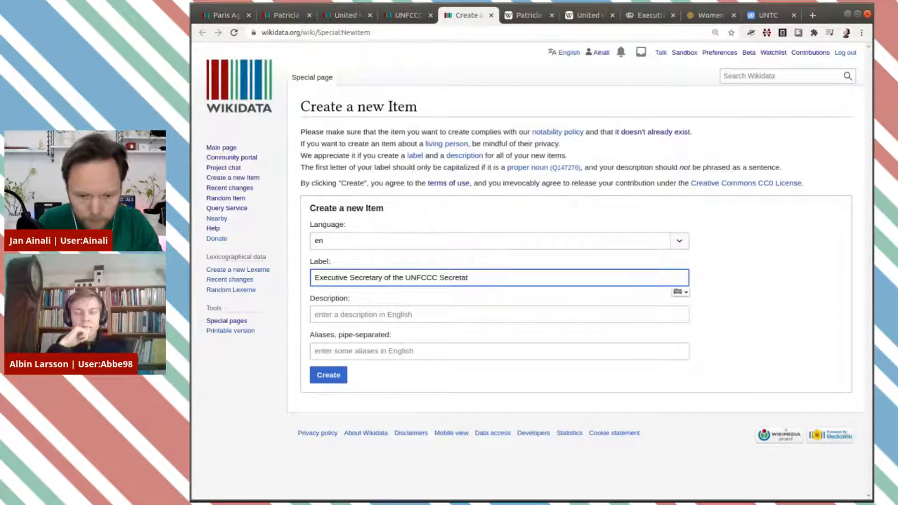
type("iat")
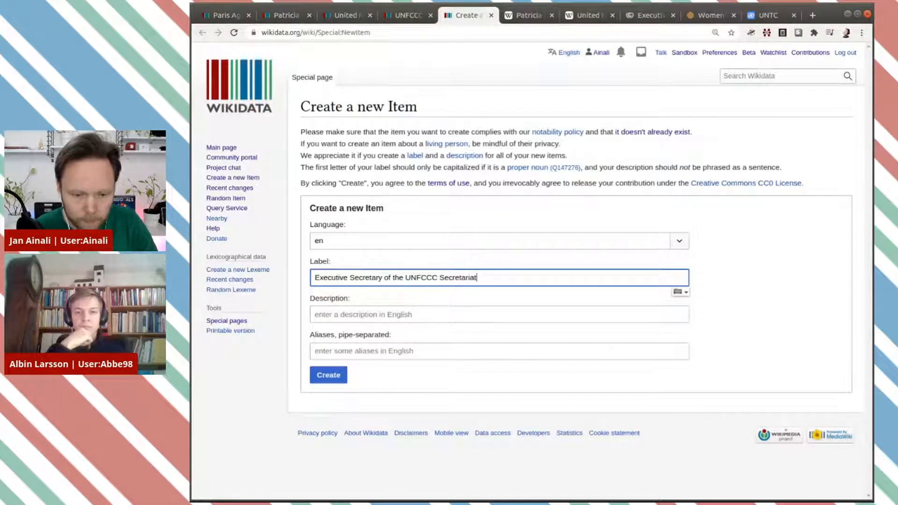
Step: Describe the new item as "head of the UNFCCC Secretariat", consulting the UNFCCC Executive Secretary page for wording
left_click(461, 317)
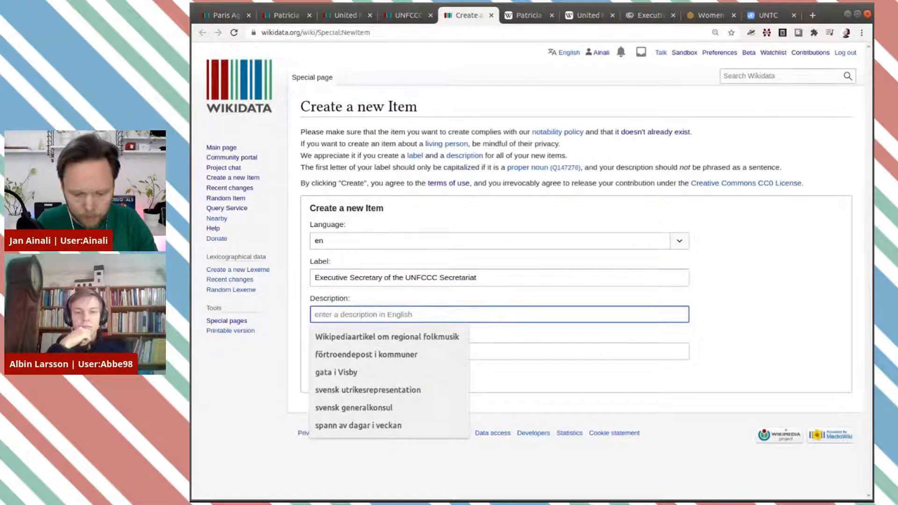
type("c")
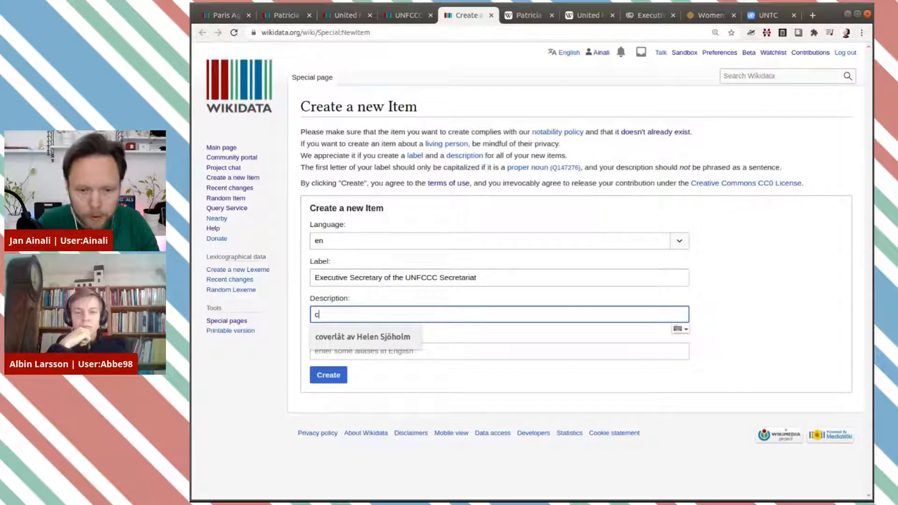
left_click(641, 14)
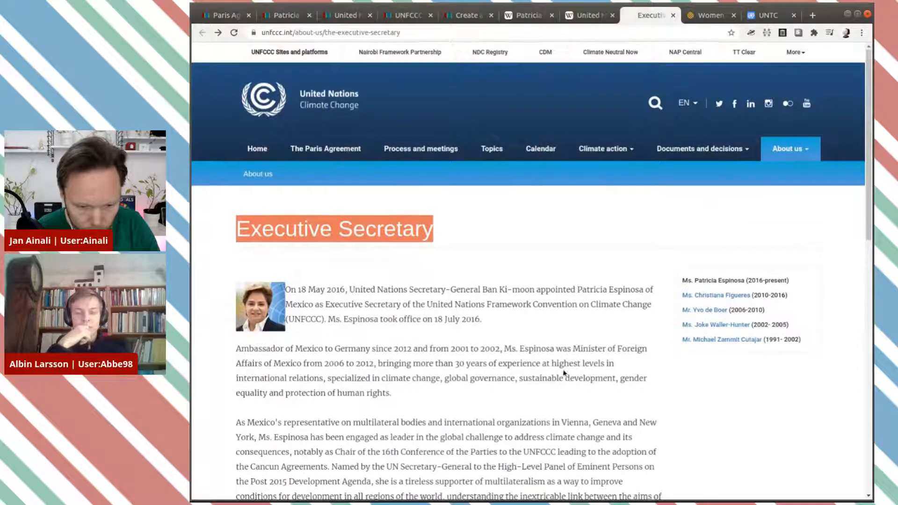
scroll(564, 373, "down", 4)
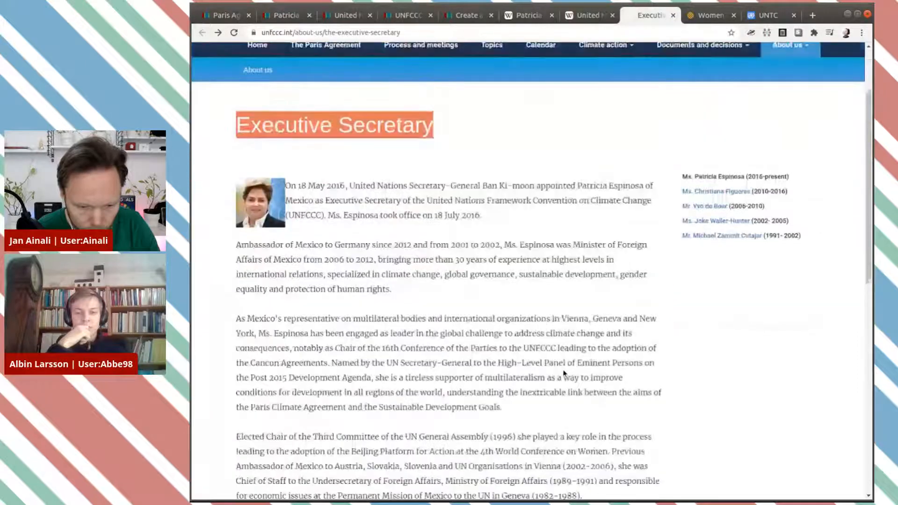
left_click(461, 15)
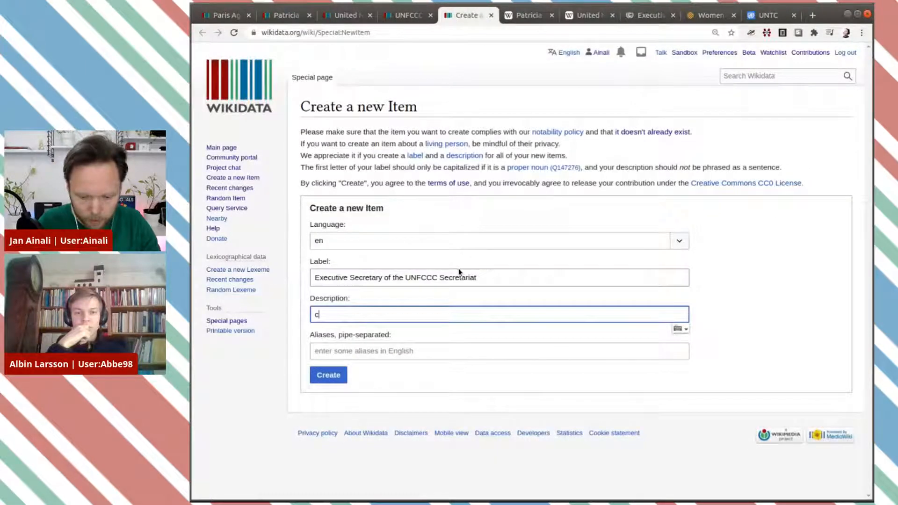
key("BackSpace")
type("head ")
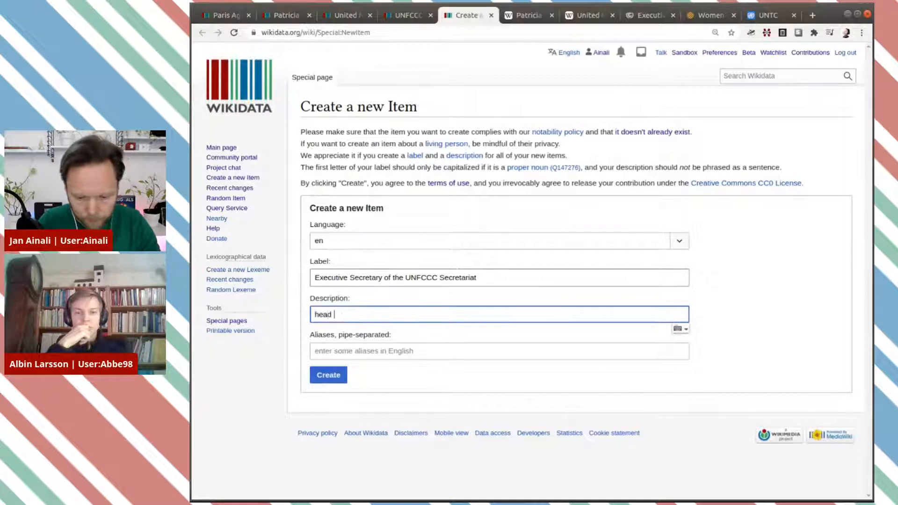
type("of the ")
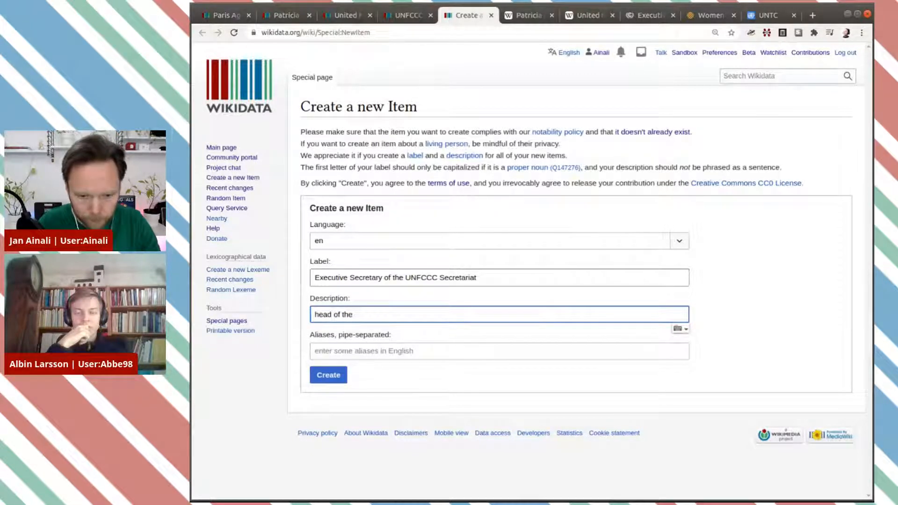
type("Executive Secretary")
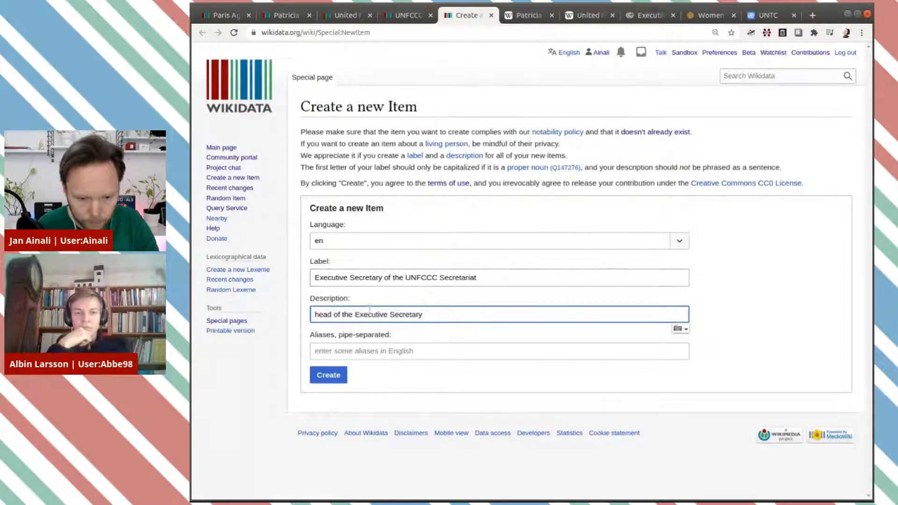
left_click_drag(353, 314, 537, 327)
key("BackSpace")
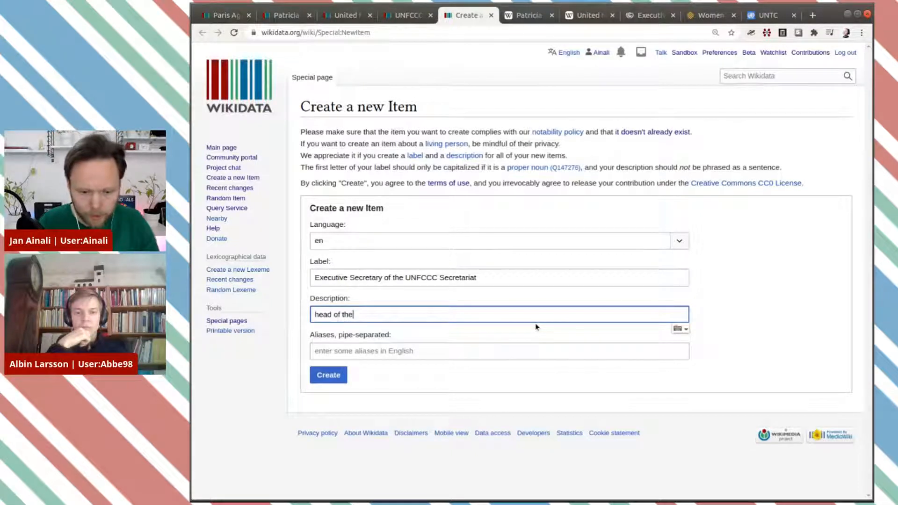
type("UNFCCC")
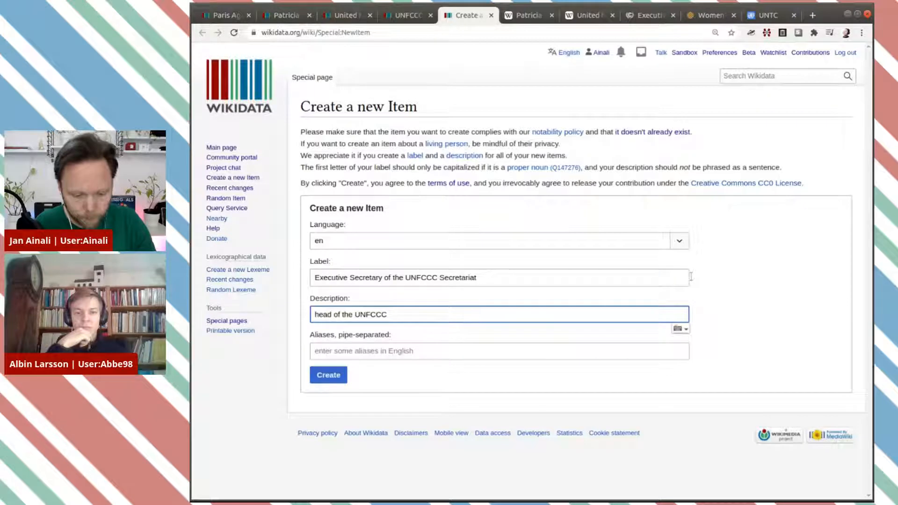
type(" Secretariat")
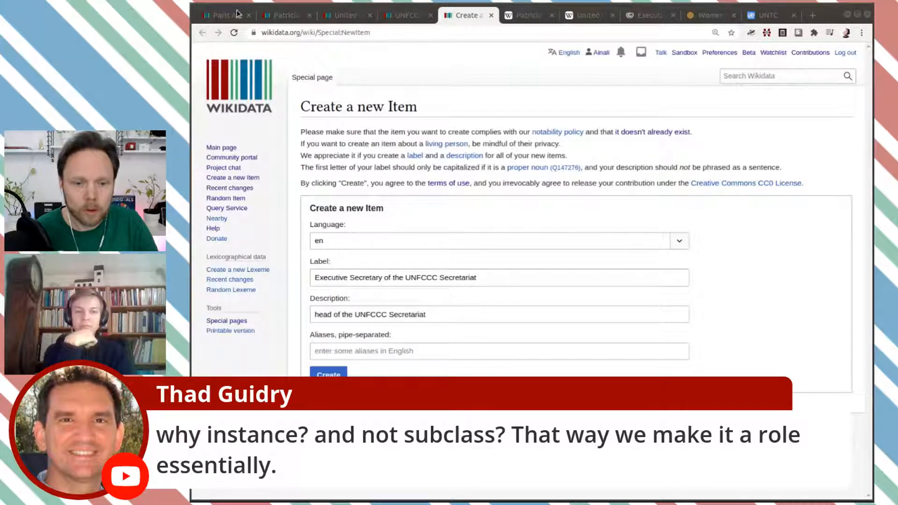
Step: Look up when the secretariat was created on the UNFCCC site's About the Secretariat page, and select the page's address
left_click(396, 17)
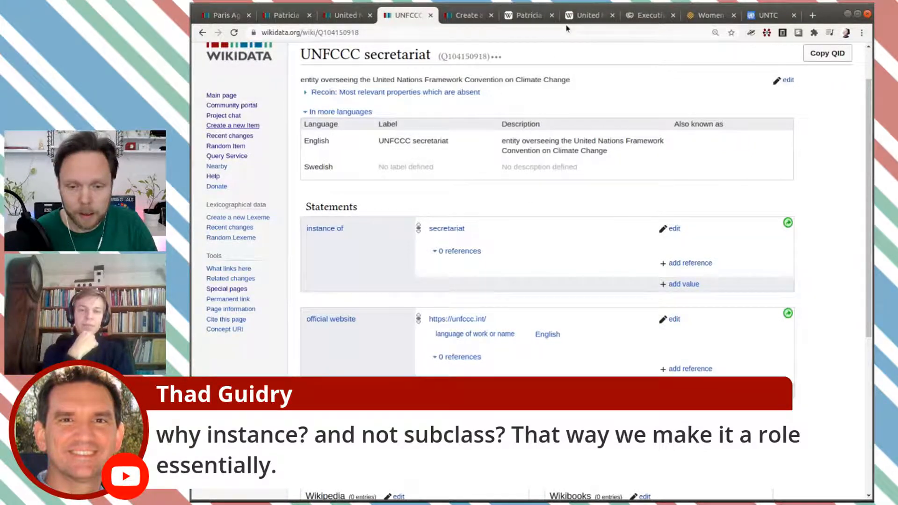
left_click(640, 15)
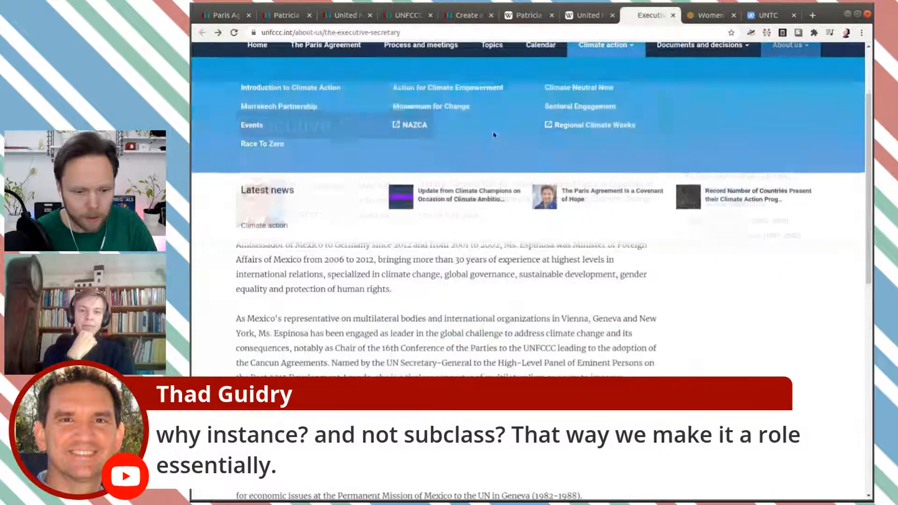
left_click(220, 35)
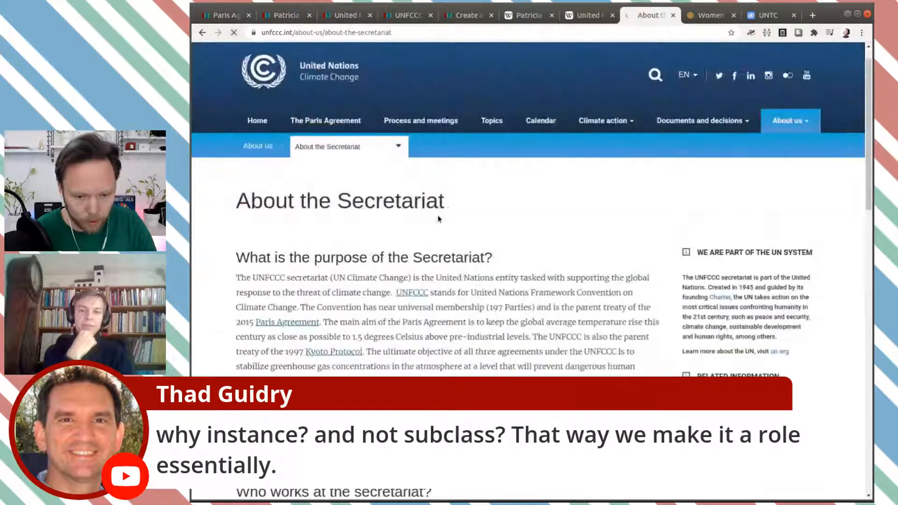
scroll(440, 232, "down", 3)
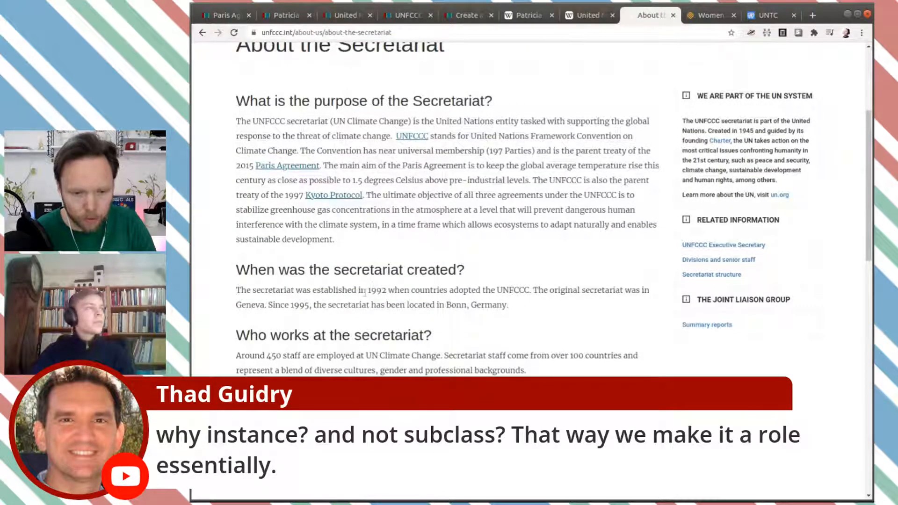
left_click(379, 33)
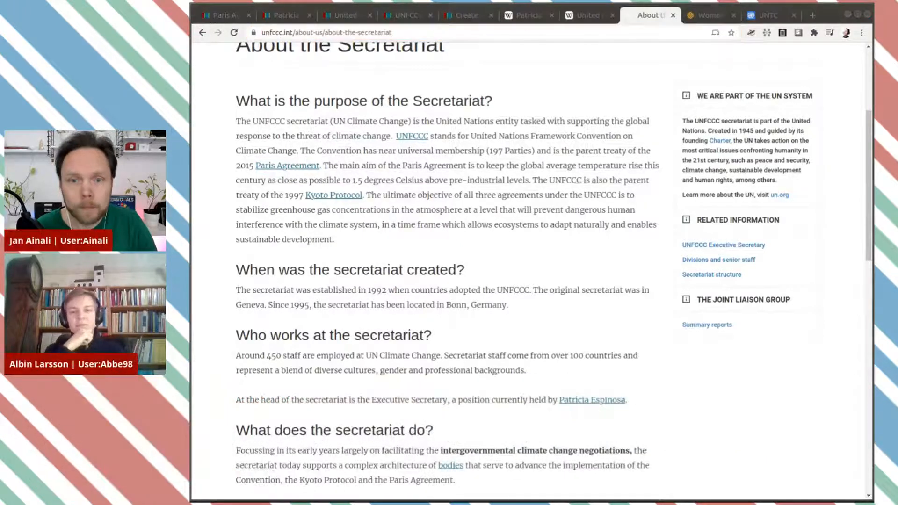
Step: Start an inception statement on the UNFCCC secretariat item with the value 1992
left_click(398, 16)
scroll(517, 361, "down", 2)
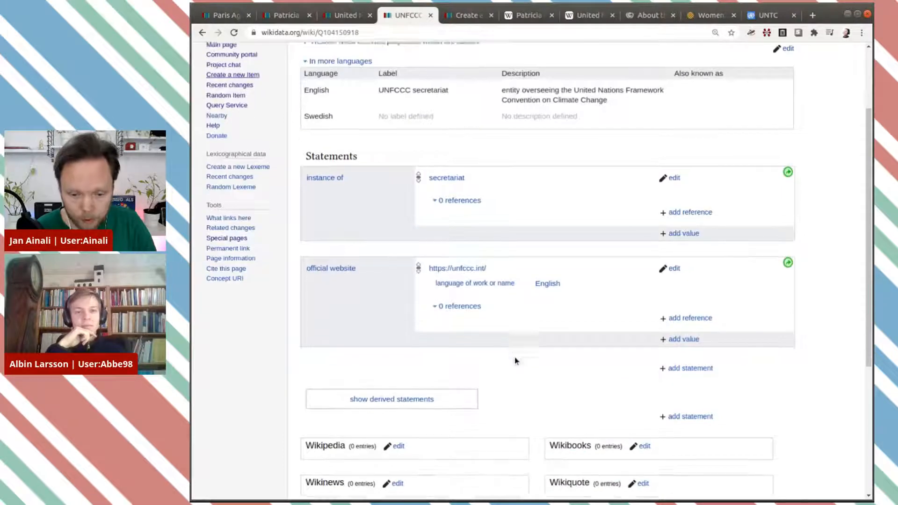
left_click(689, 368)
type("inc")
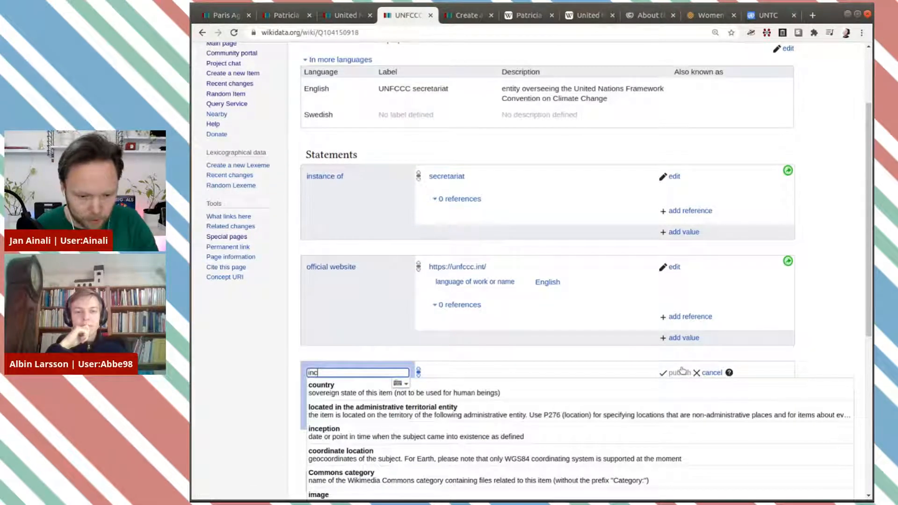
left_click(547, 386)
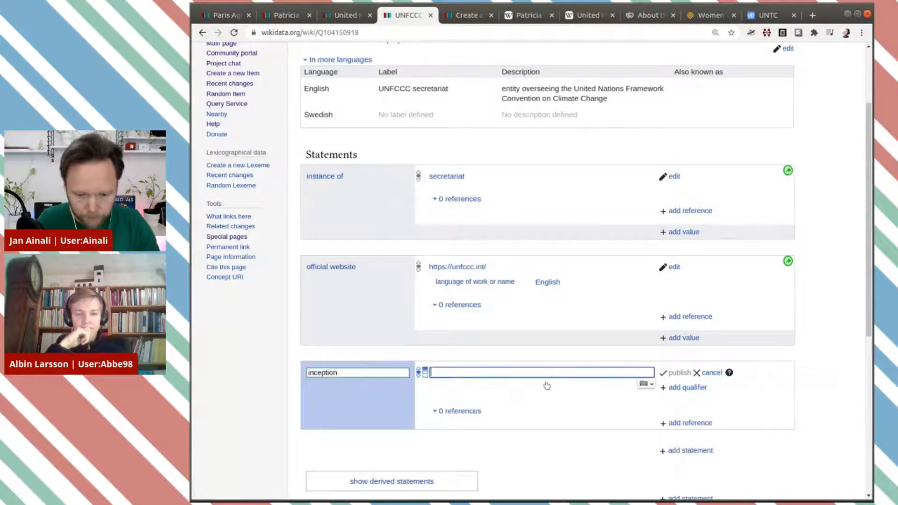
type("1992")
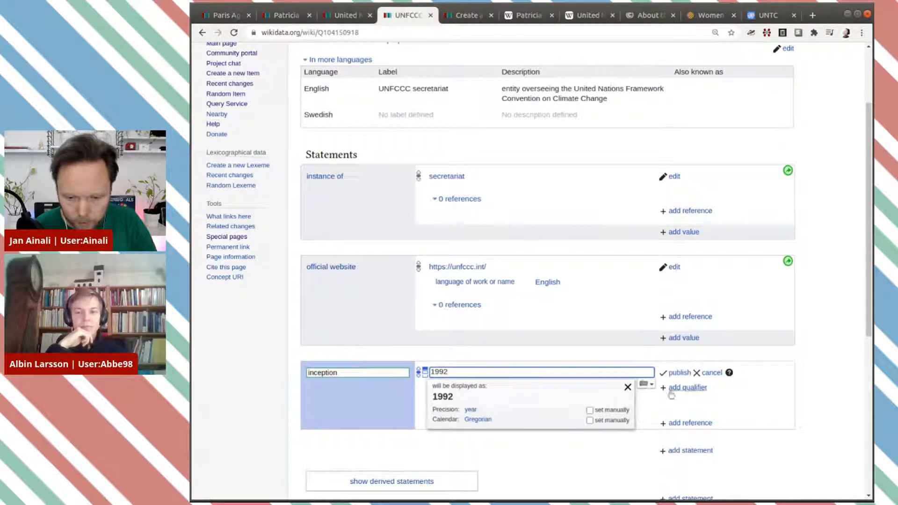
left_click(695, 425)
scroll(579, 366, "down", 3)
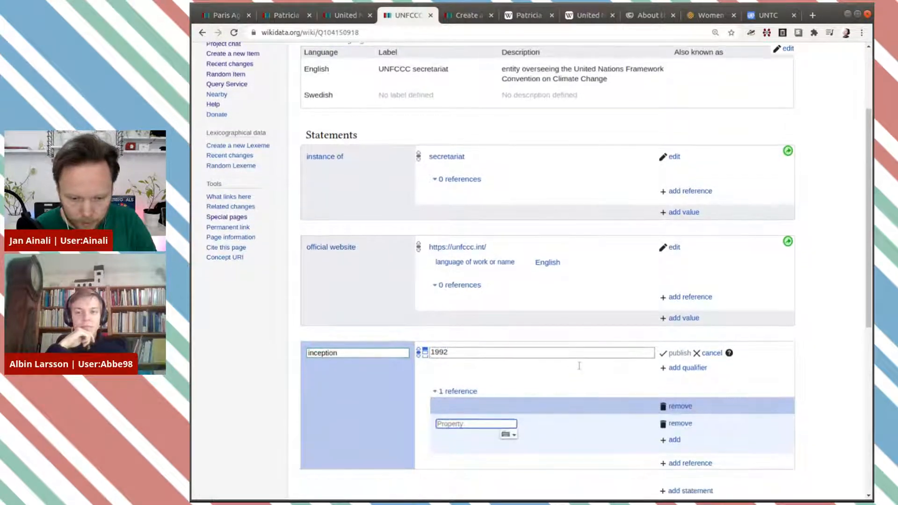
type("refer")
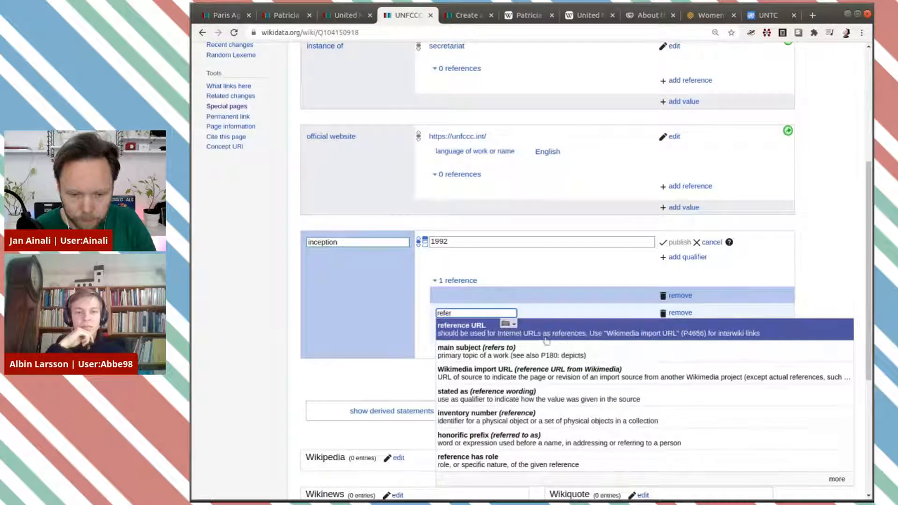
left_click(543, 333)
type("https://unfccc.int/about-us/about-the-secretariat")
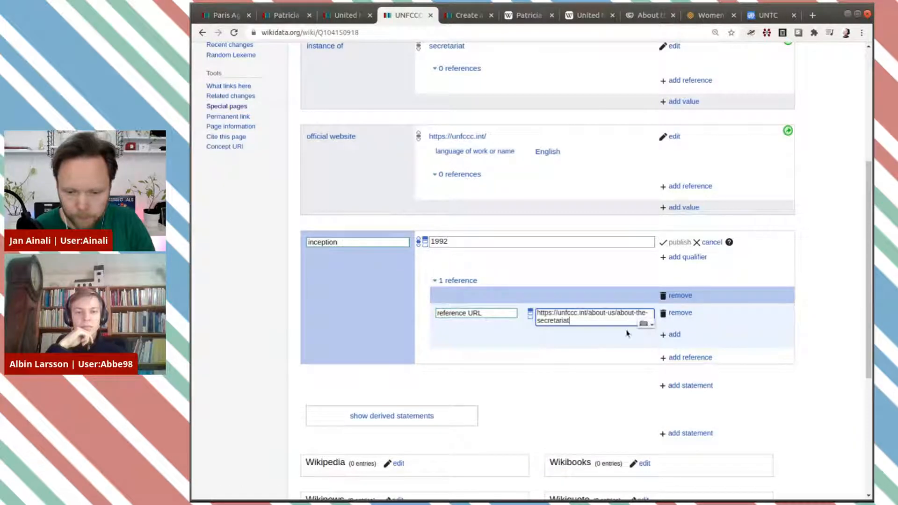
Step: Add the retrieved date 2020-12-12 to the inception reference and publish the statement
left_click(674, 334)
type("retr")
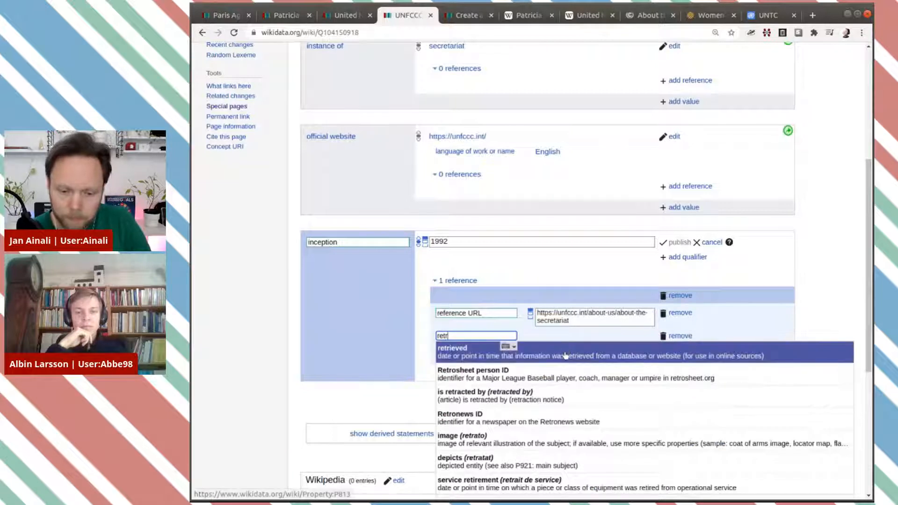
left_click(569, 347)
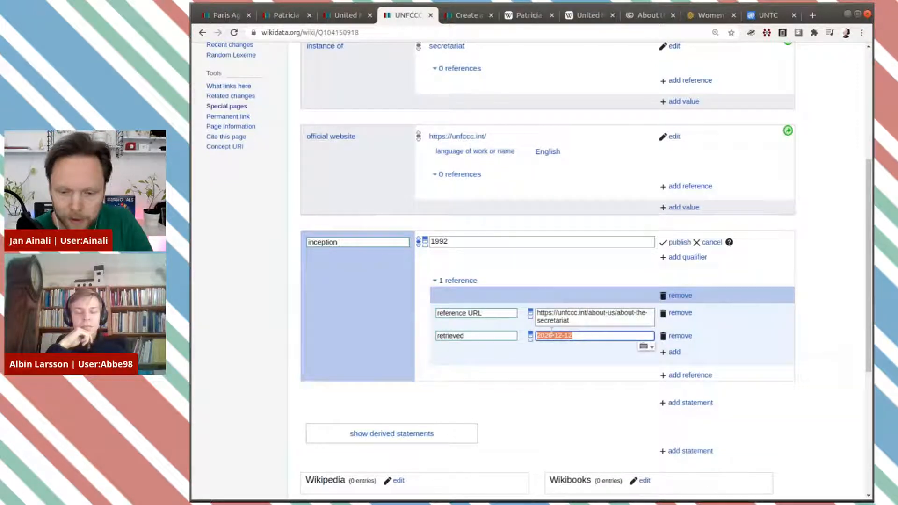
left_click(679, 242)
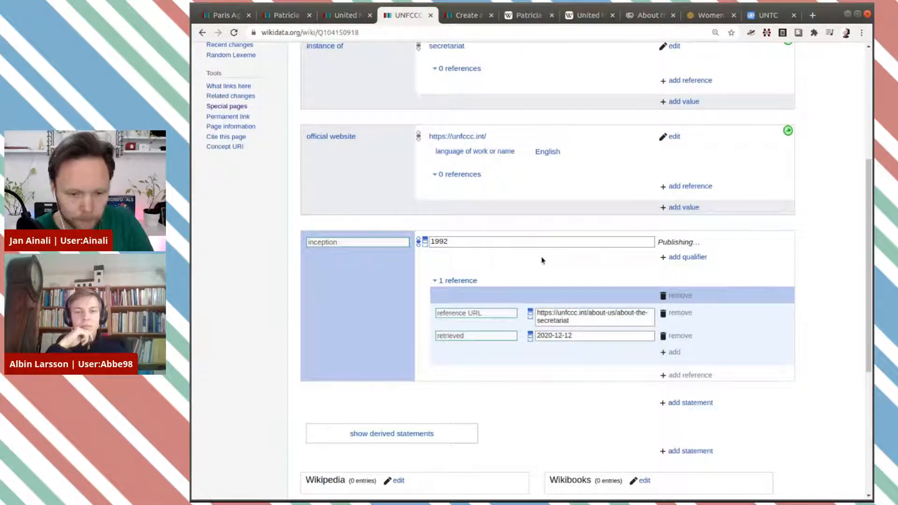
Step: Create the prepared Executive Secretary of the UNFCCC Secretariat item and start an "instance of" statement on it
left_click(456, 15)
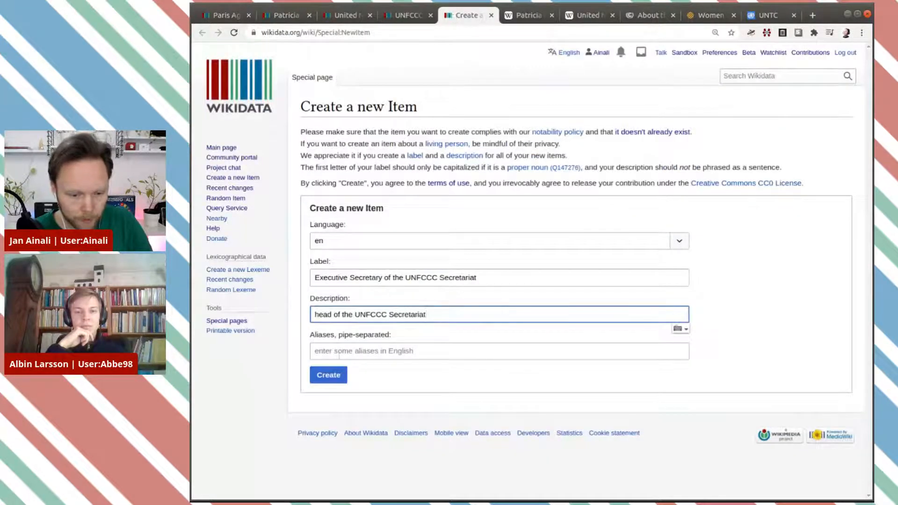
left_click(322, 379)
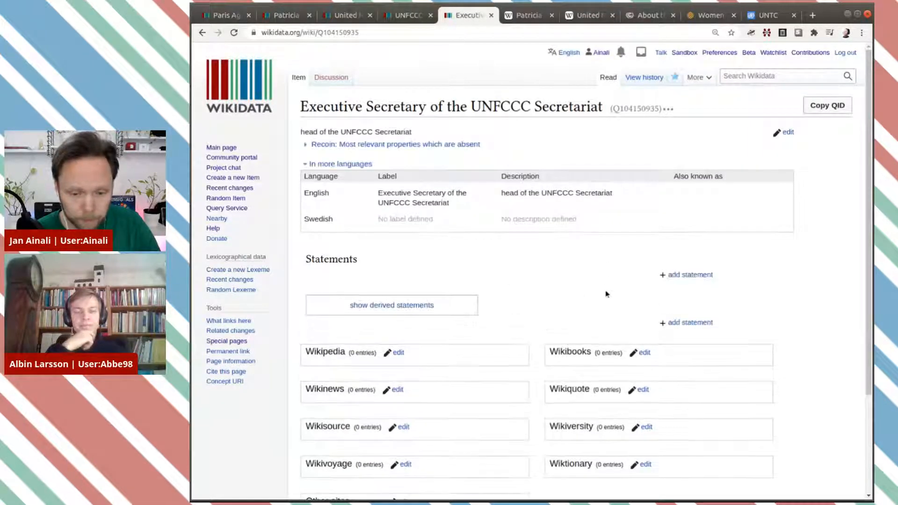
left_click(677, 277)
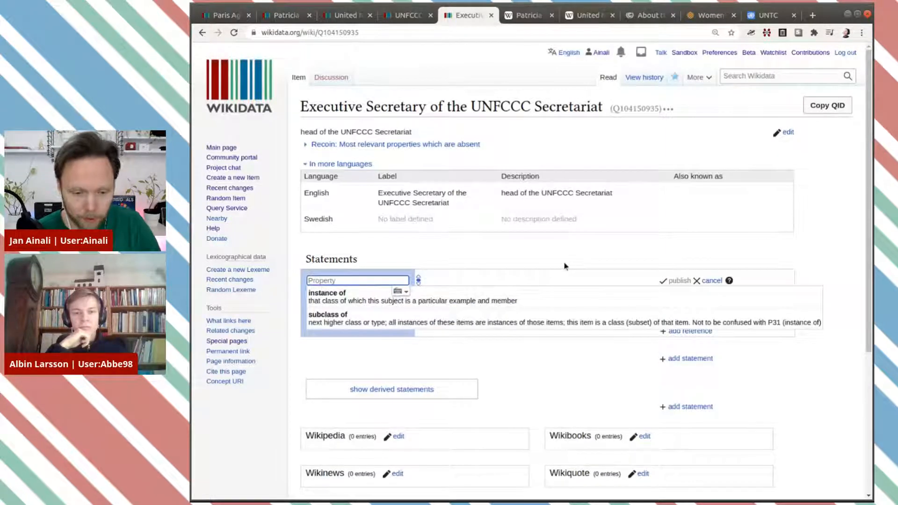
left_click(562, 296)
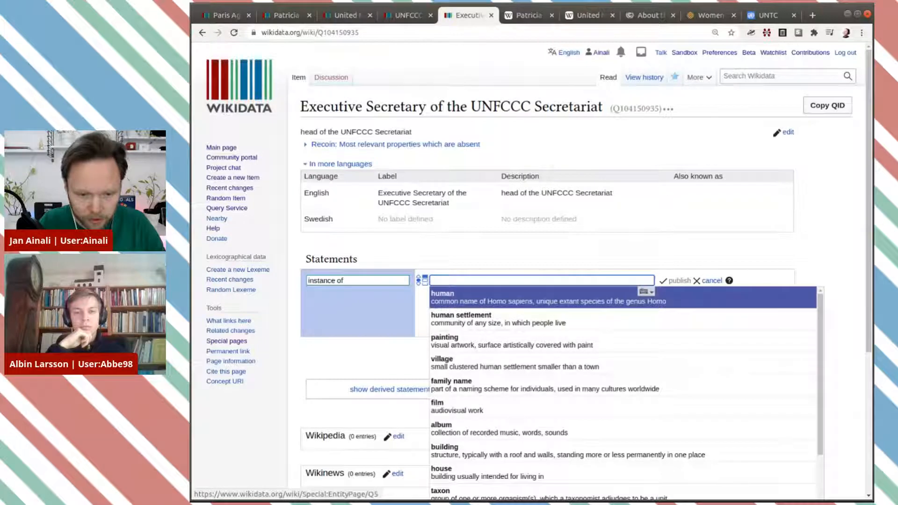
Step: Search the "instance of" value suggestions for "executive sec"
type("ece")
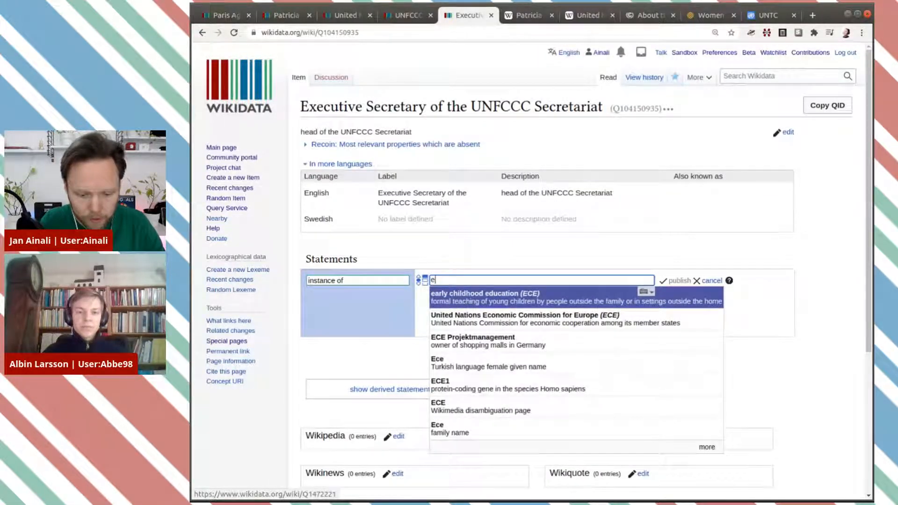
key("BackSpace")
key("BackSpace")
key("BackSpace")
type("execut")
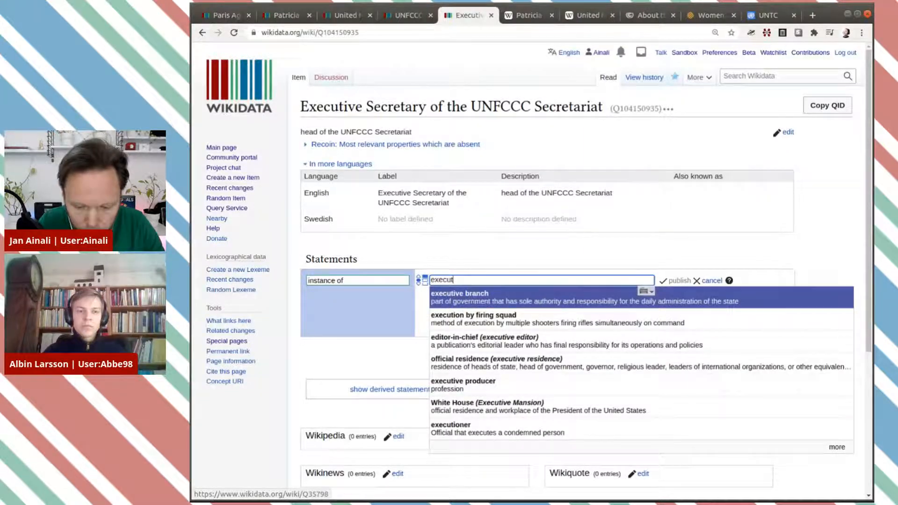
type("ive se")
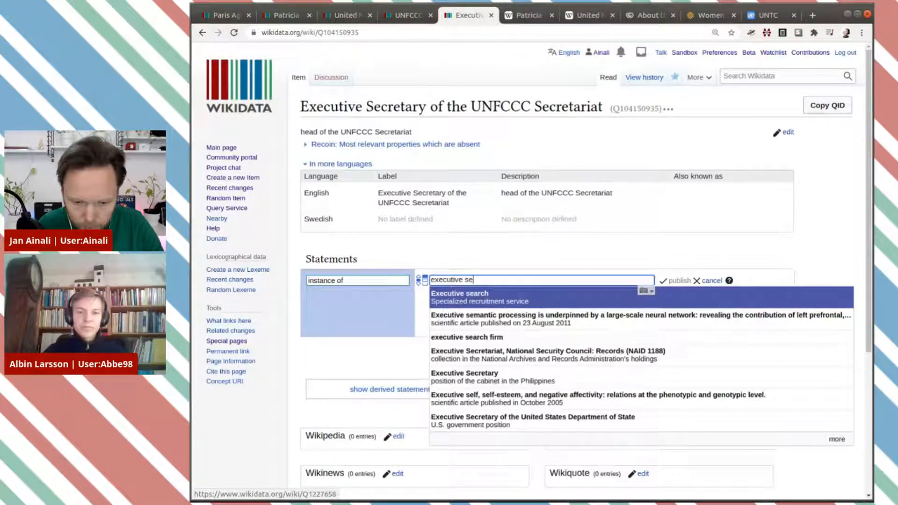
type("c")
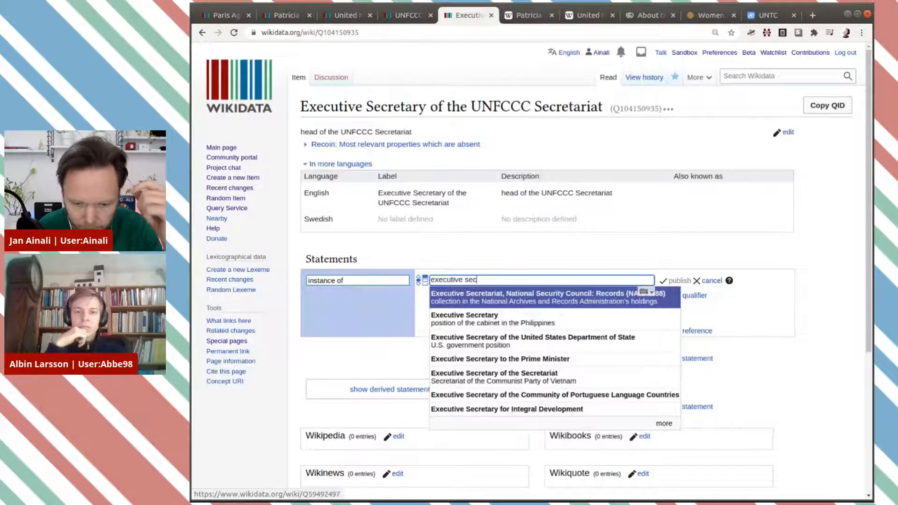
Step: Check how the Philippine Executive Secretary and the US Department of State Executive Secretary items are classified
middle_click(518, 321)
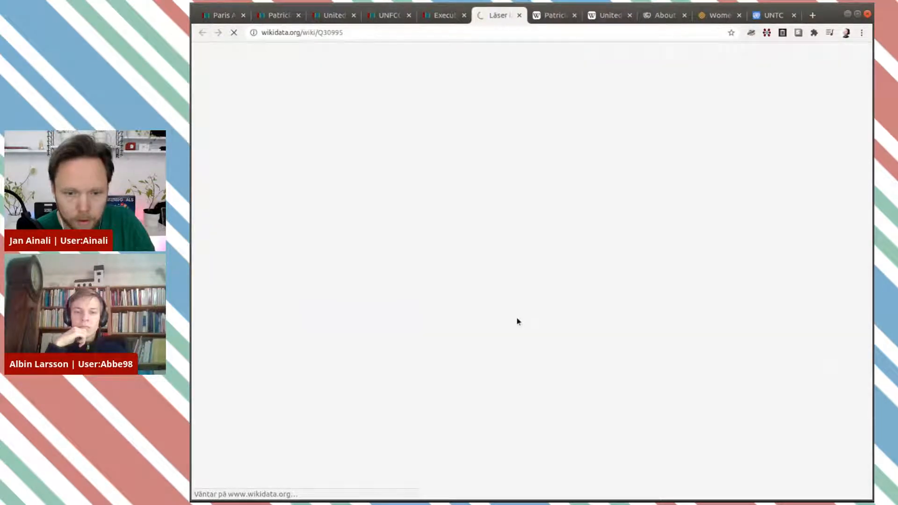
key("ctrl+Tab")
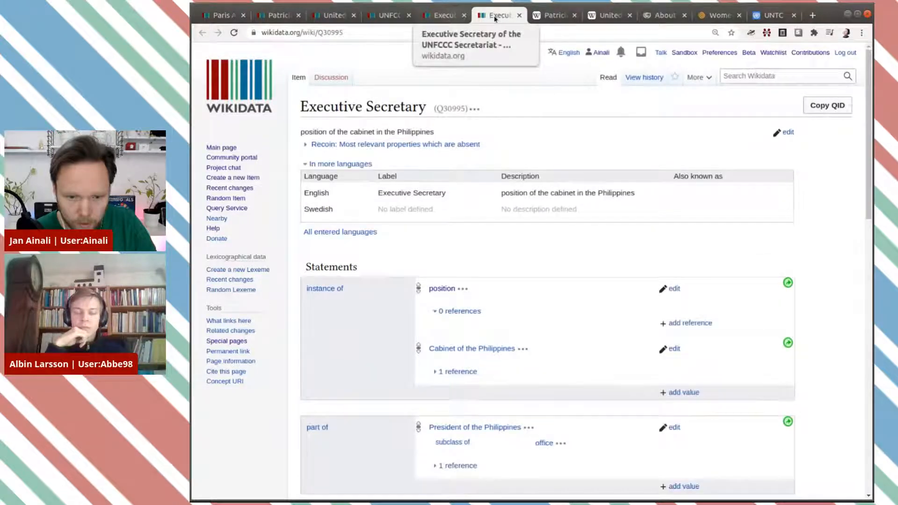
left_click(519, 15)
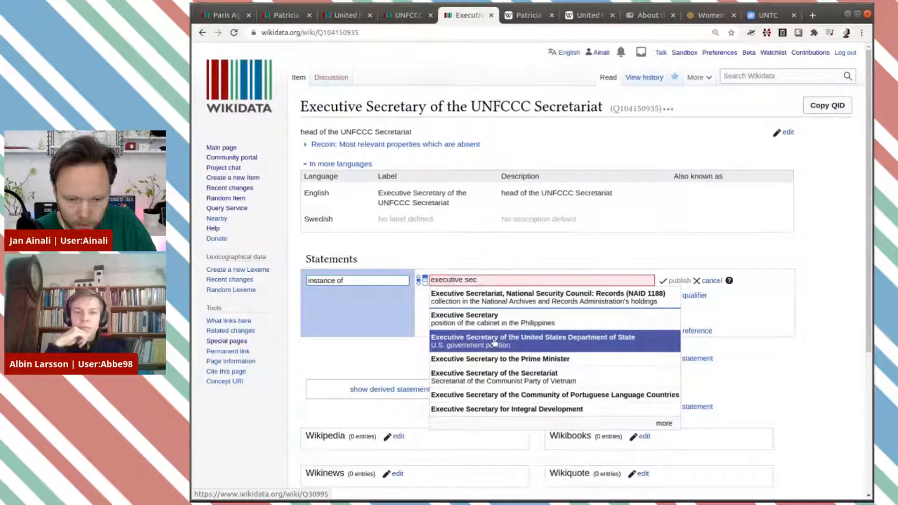
middle_click(497, 346)
key("ctrl+Tab")
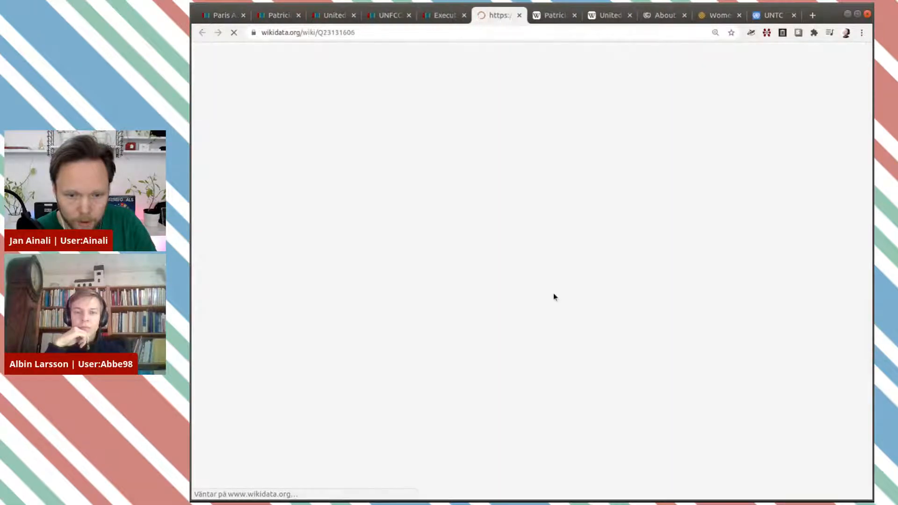
scroll(554, 293, "down", 2)
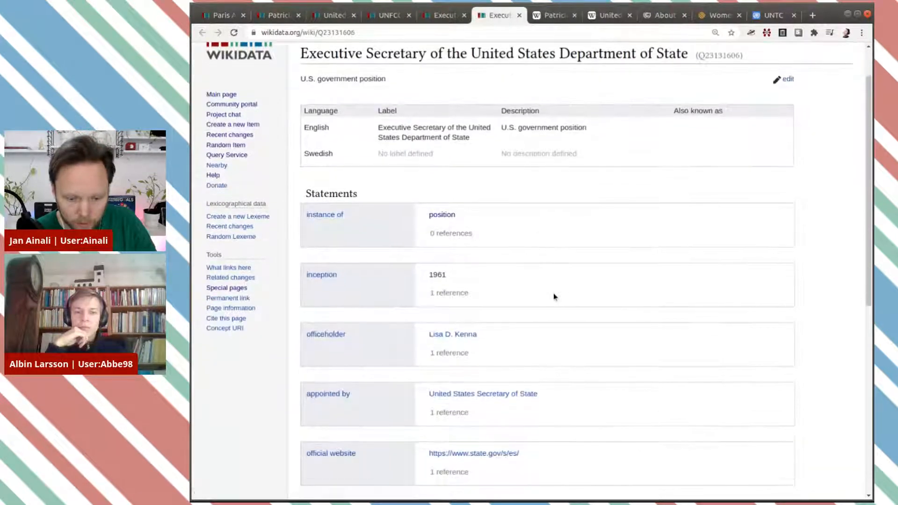
key("ctrl+w")
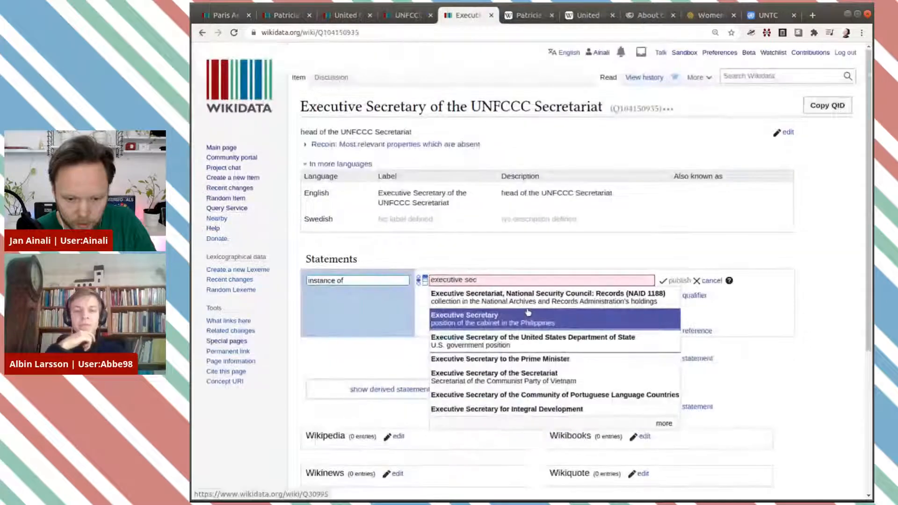
Step: Check the classification of the Executive Secretary items for the Prime Minister, the Vietnamese party Secretariat and the Community of Portuguese Language Countries
middle_click(503, 360)
key("ctrl+Tab")
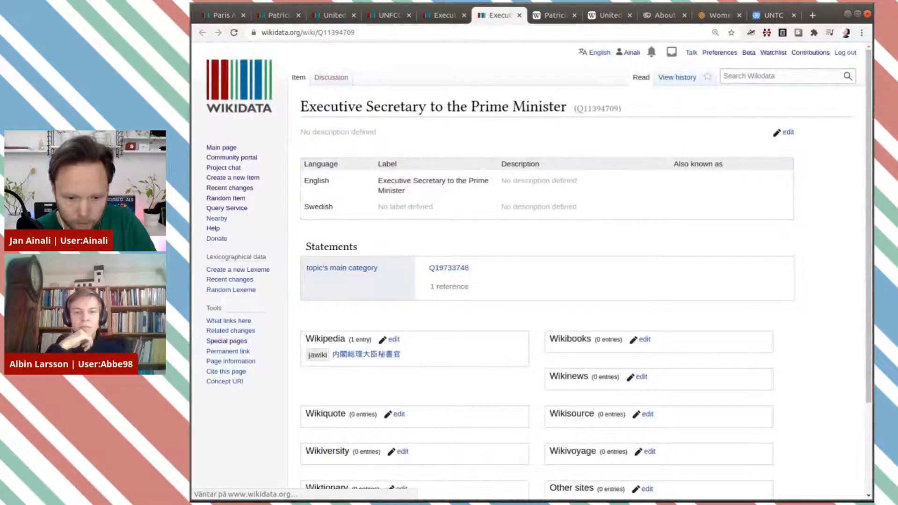
key("ctrl+w")
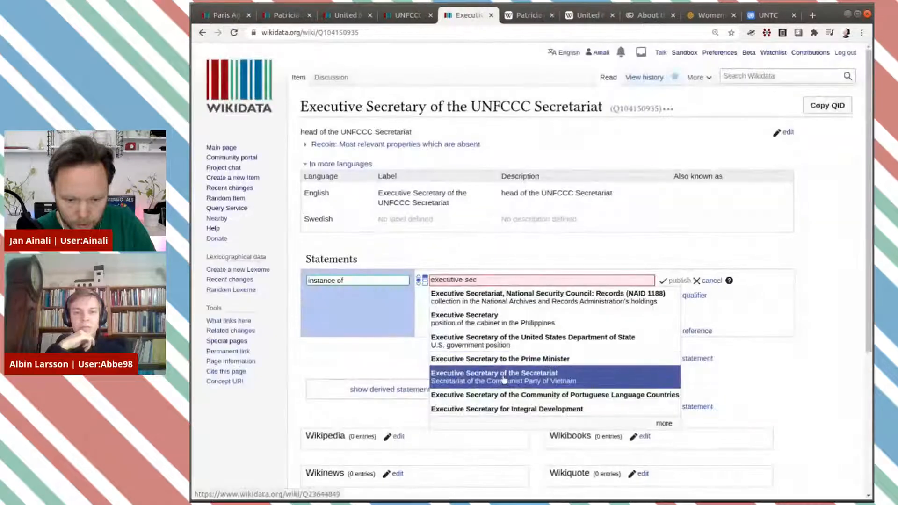
middle_click(504, 380)
key("ctrl+Tab")
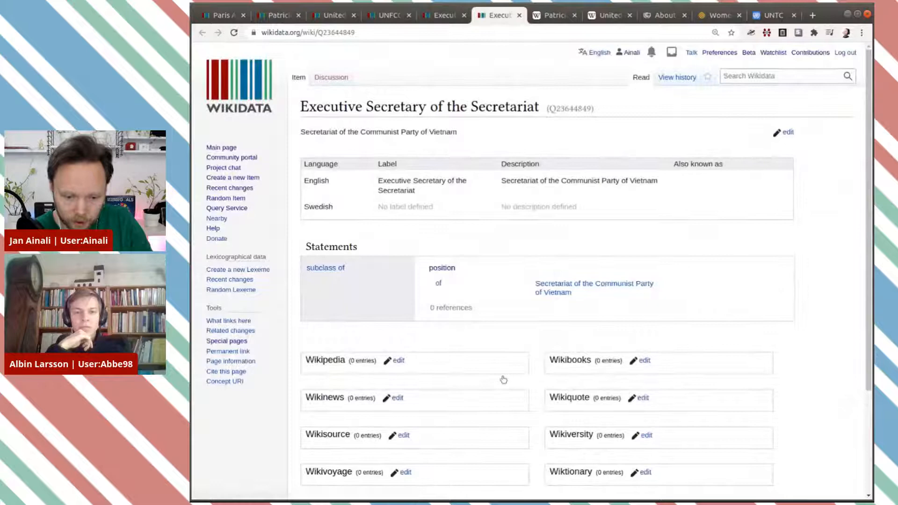
key("ctrl+w")
scroll(500, 374, "down", 1)
middle_click(500, 369)
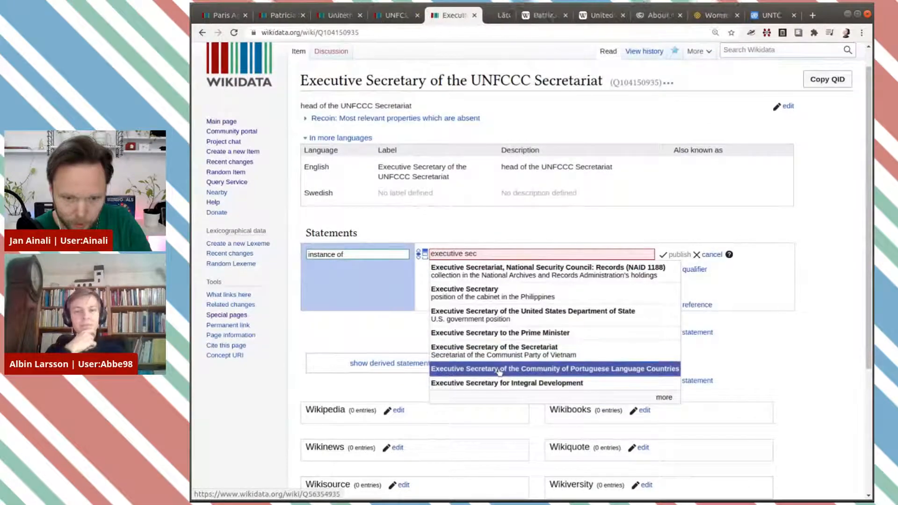
key("ctrl+Tab")
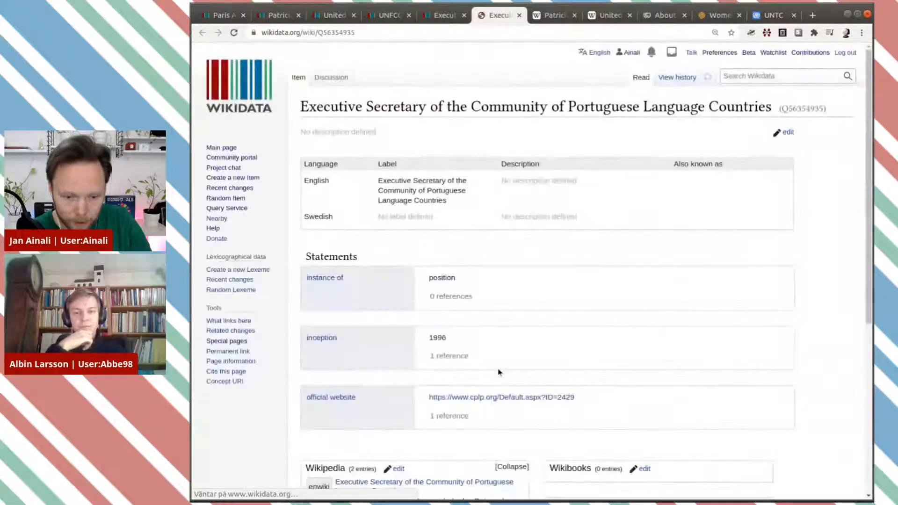
key("ctrl+w")
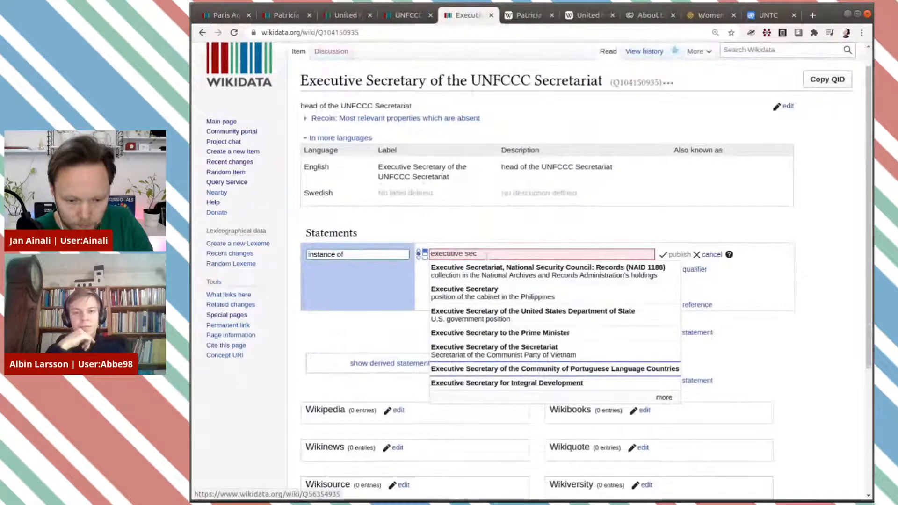
Step: Set the "instance of" value to "position", the social role with powers and responsibilities, and publish the statement
key("ctrl+a")
type("positio")
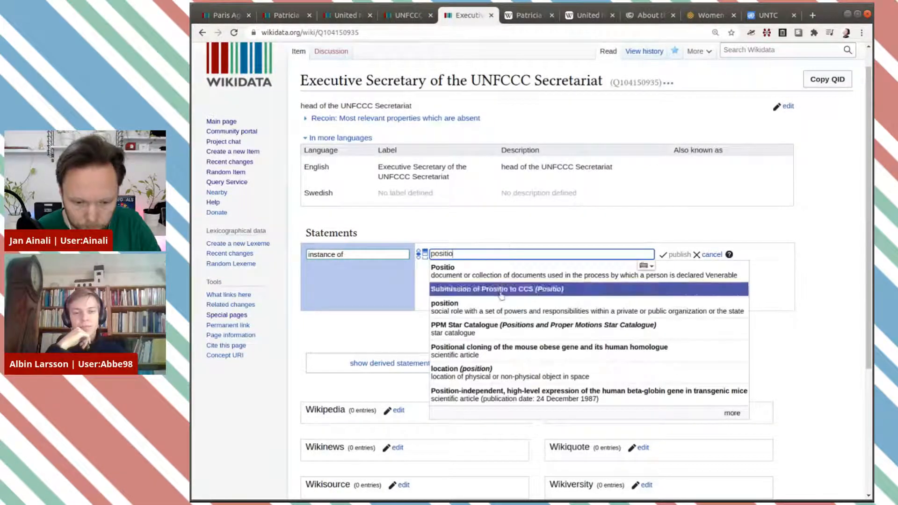
type("n")
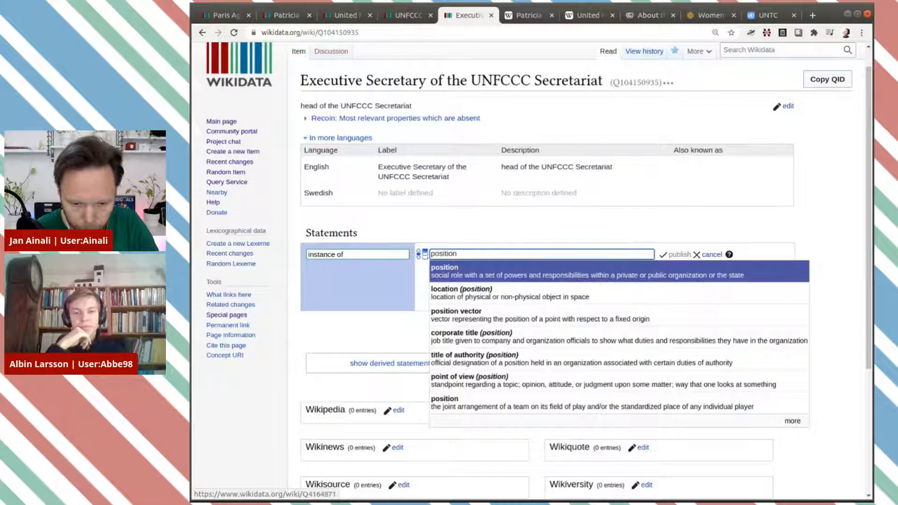
left_click(571, 276)
left_click(675, 255)
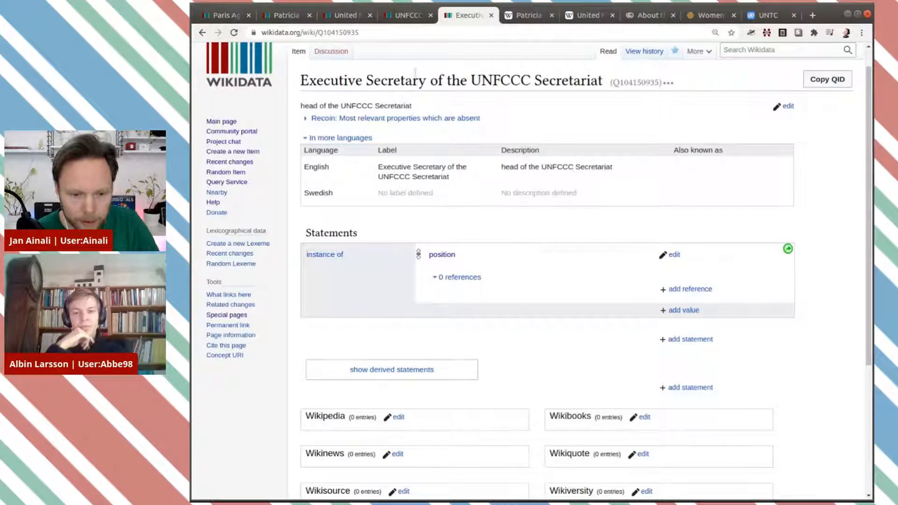
Step: Add "office held by head of the organization" to the UNFCCC secretariat item with value Executive Secretary of the UNFCCC Secretariat (Q104150935) and publish it
left_click(400, 17)
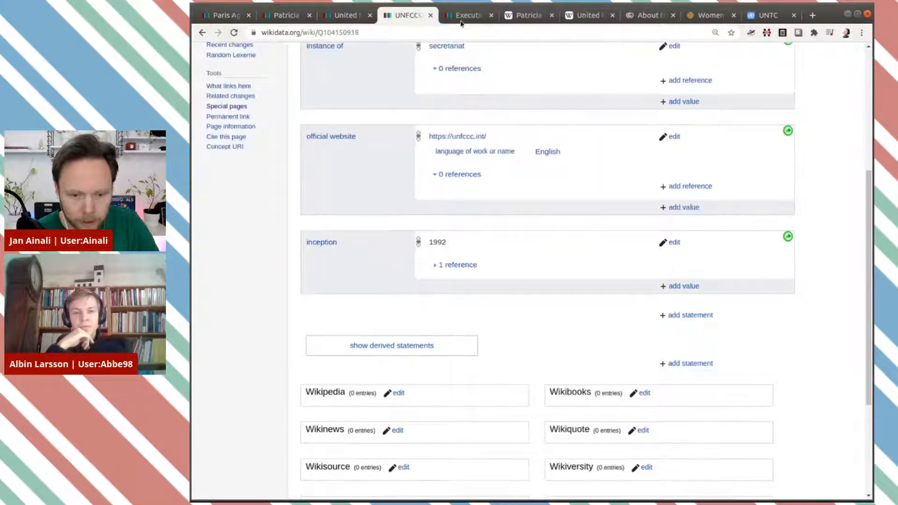
left_click(683, 315)
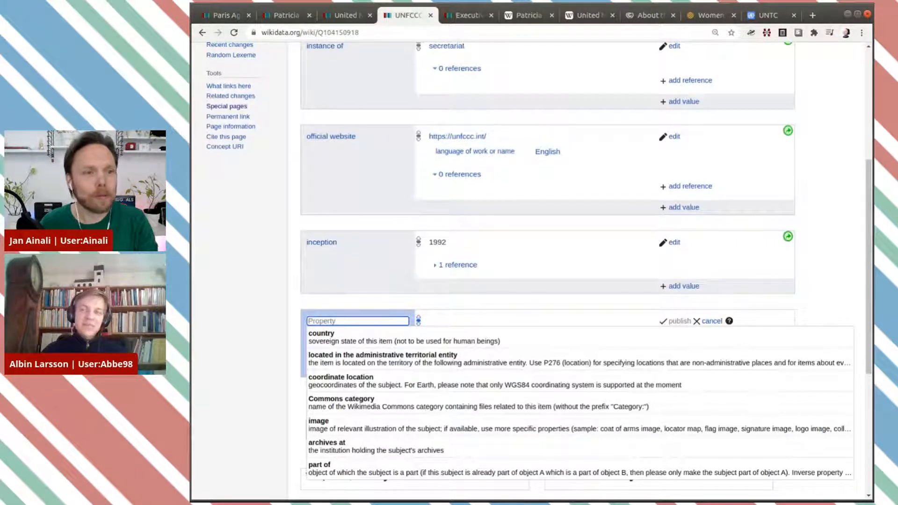
type("lead")
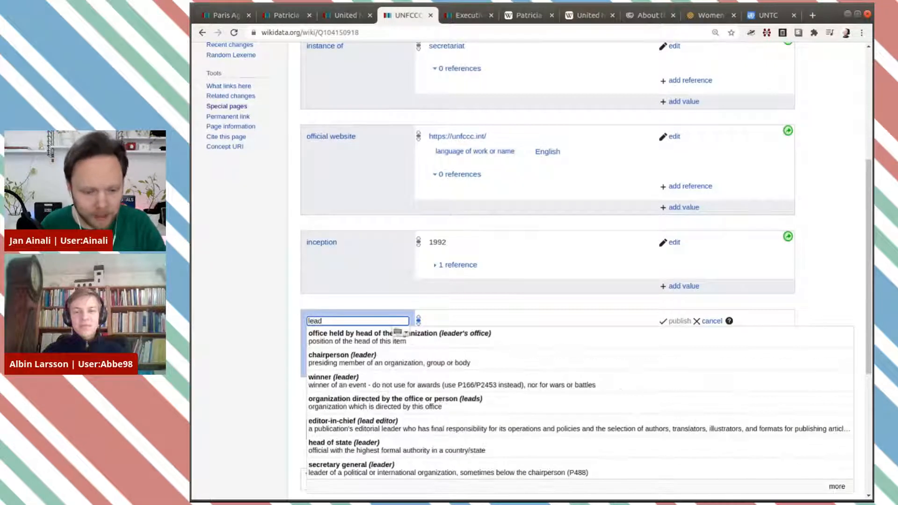
left_click(529, 345)
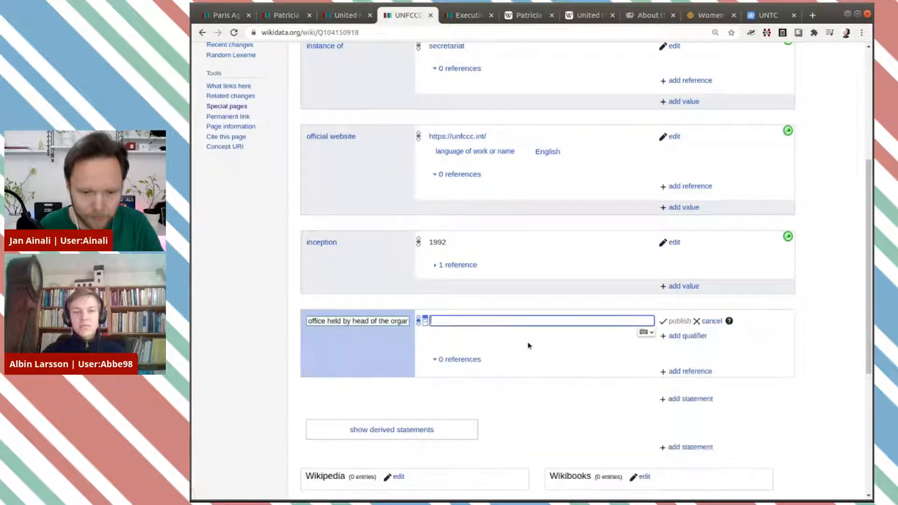
left_click(466, 18)
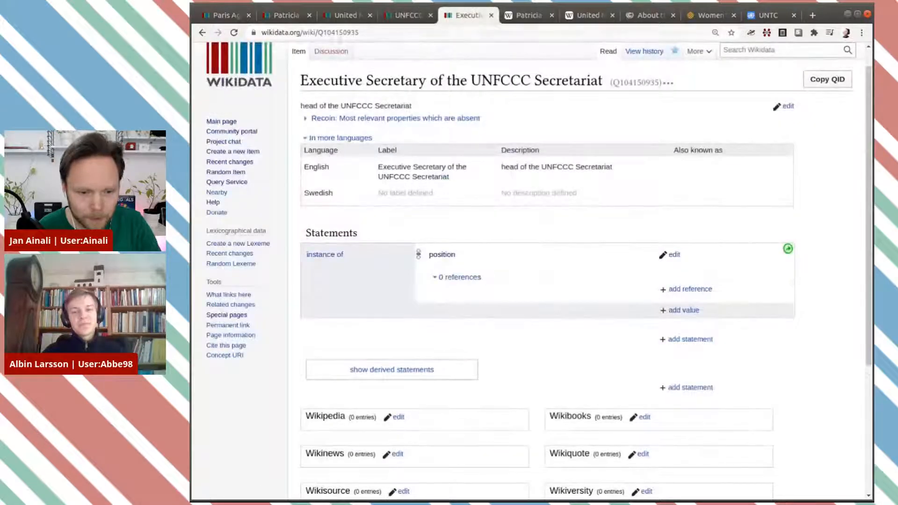
left_click(406, 15)
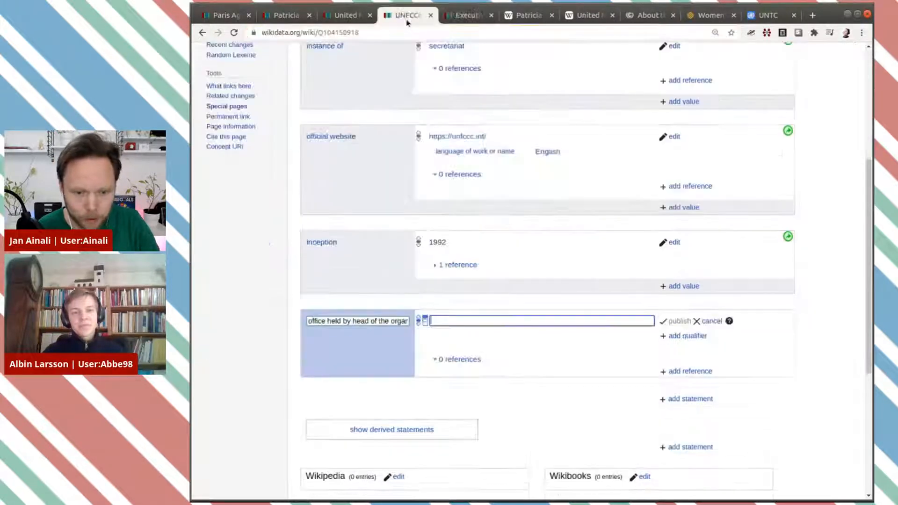
type("Q104150935")
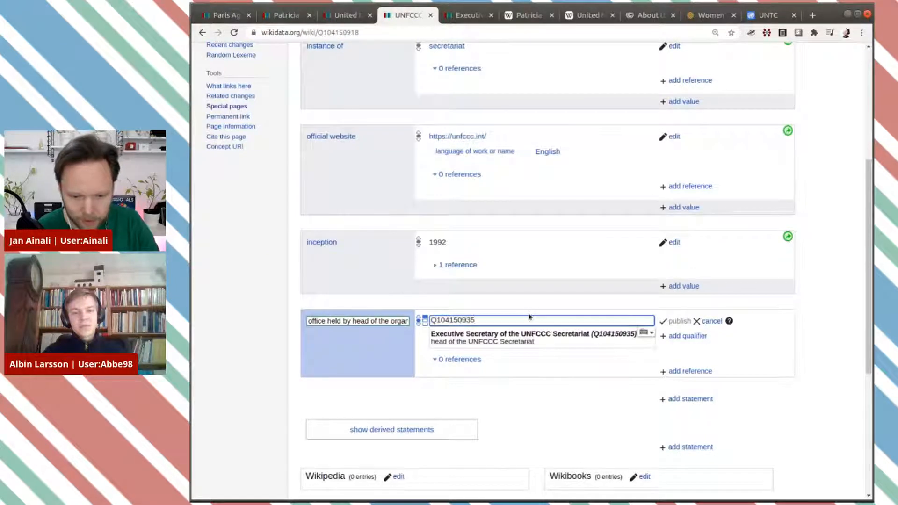
left_click(532, 334)
left_click(673, 324)
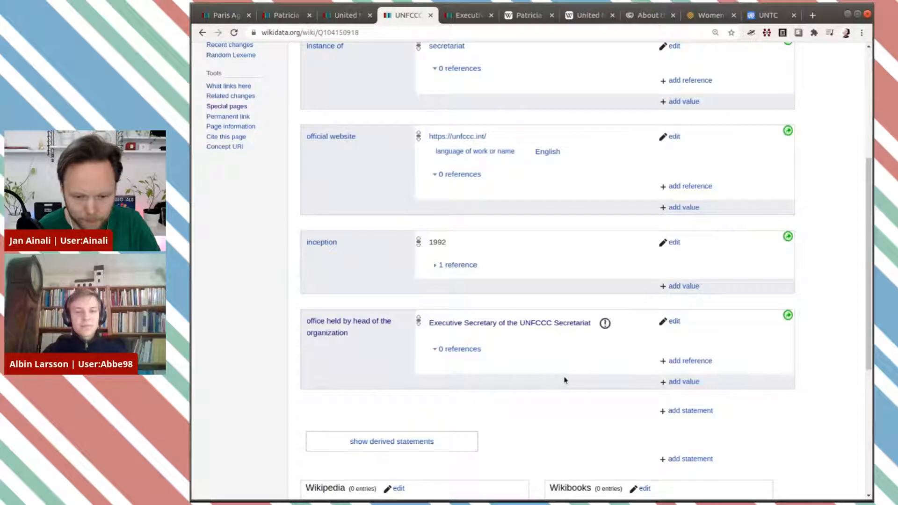
Step: Check the new statement's potential issue, then add and publish "organization directed by the office or person" with value UNFCCC secretariat on the Executive Secretary item
left_click(605, 325)
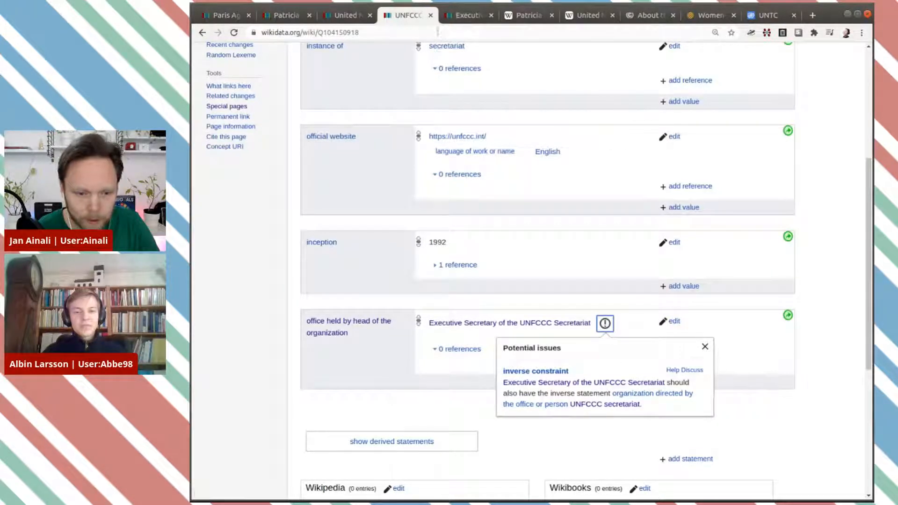
double_click(379, 32)
key("ctrl+c")
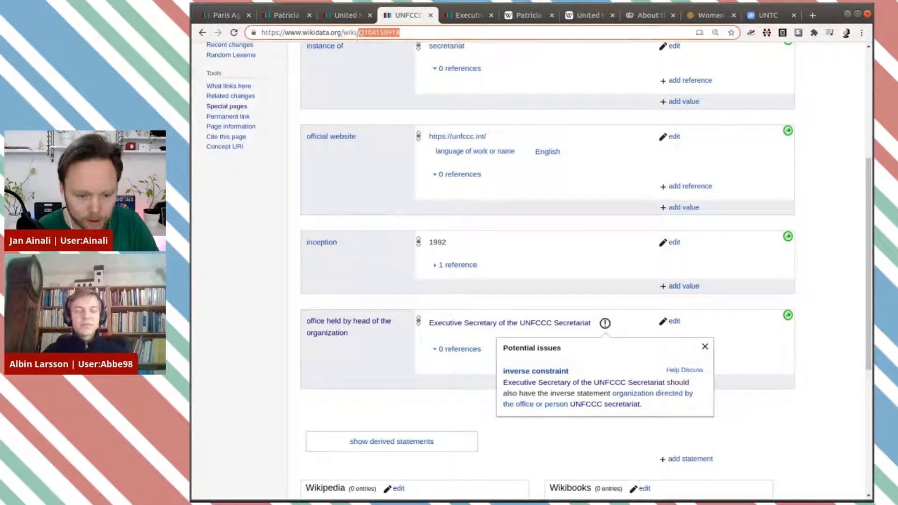
left_click(465, 15)
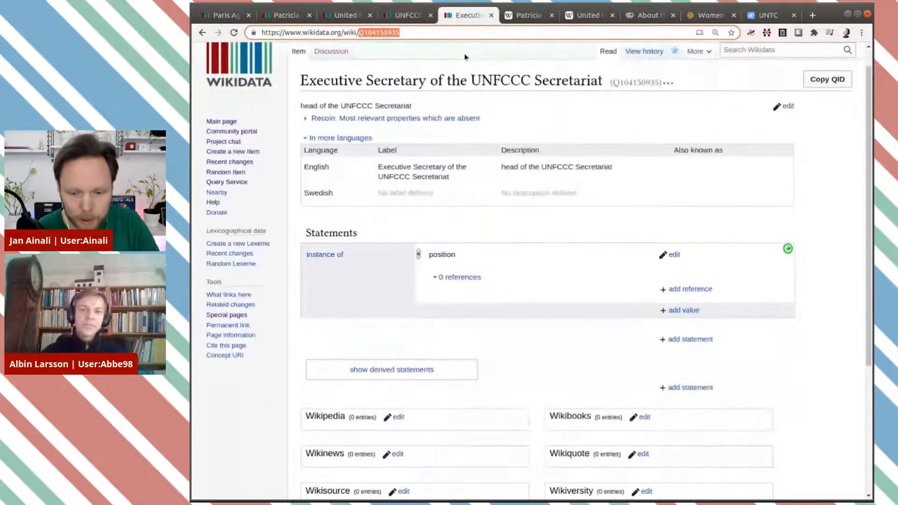
left_click(690, 340)
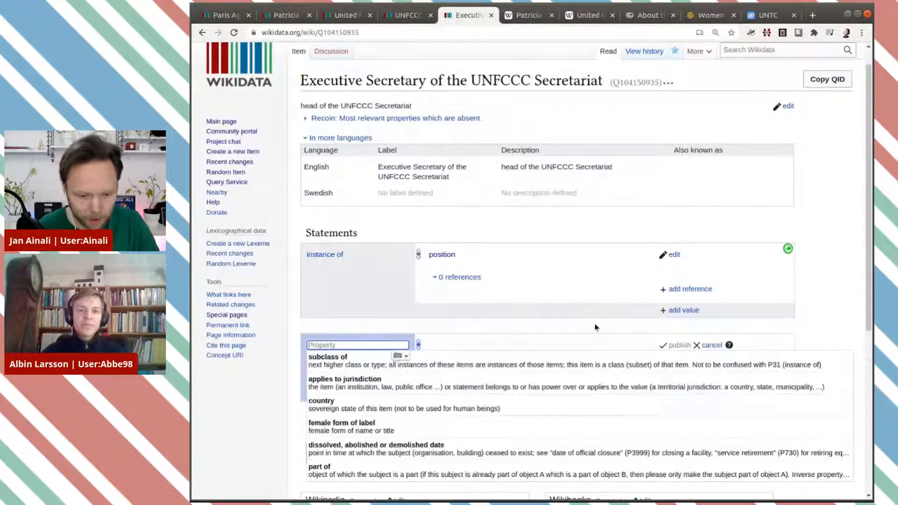
scroll(560, 302, "down", 2)
type("orga")
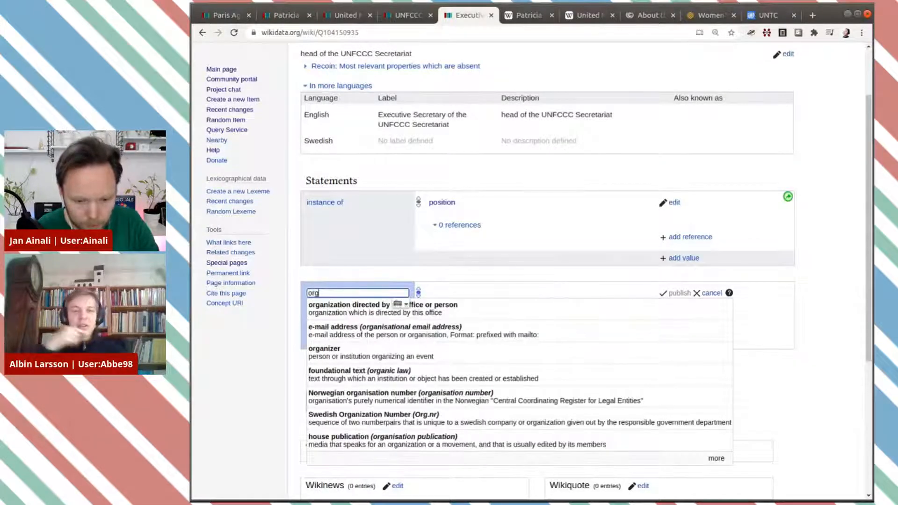
left_click(556, 308)
key("ctrl+v")
left_click(544, 310)
left_click(680, 293)
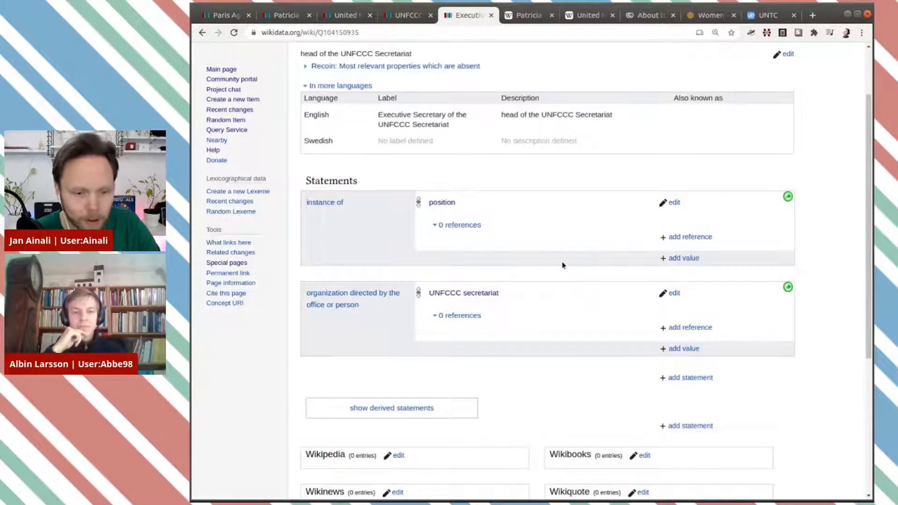
Step: Add a "position held" value to Patricia Espinosa's item: Executive Secretary of the UNFCCC Secretariat (Q104150935)
left_click(262, 18)
scroll(387, 231, "down", 5)
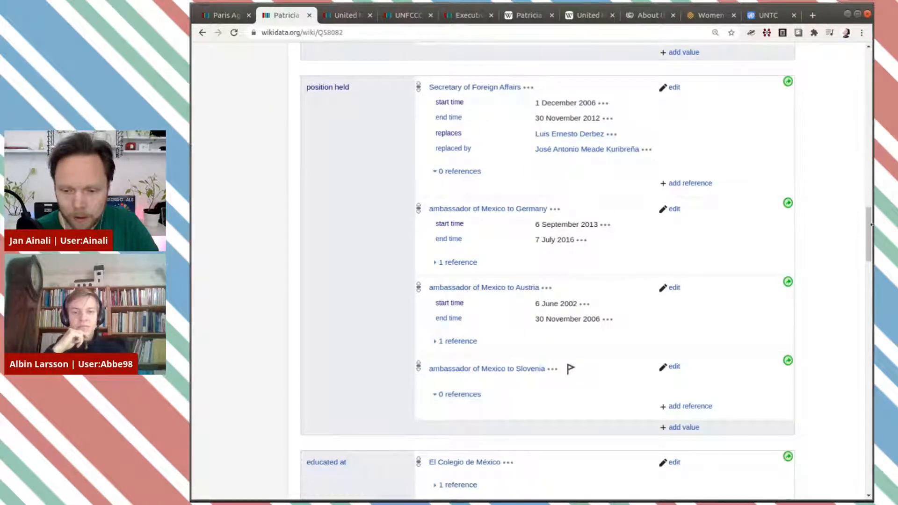
left_click_drag(870, 213, 865, 244)
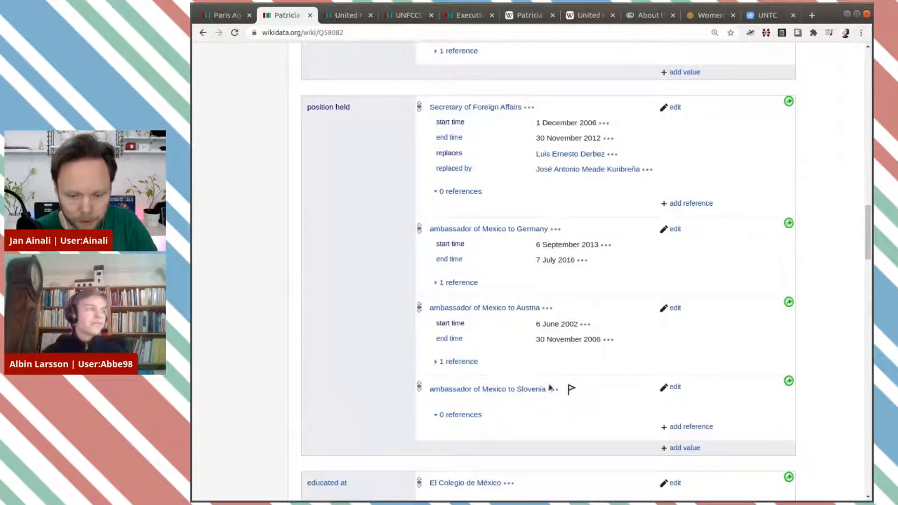
left_click(685, 449)
scroll(622, 260, "down", 2)
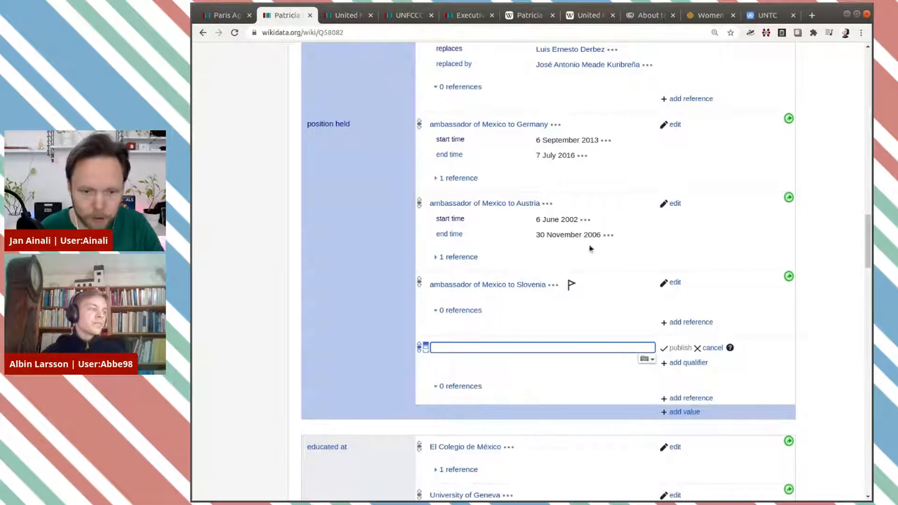
left_click(464, 16)
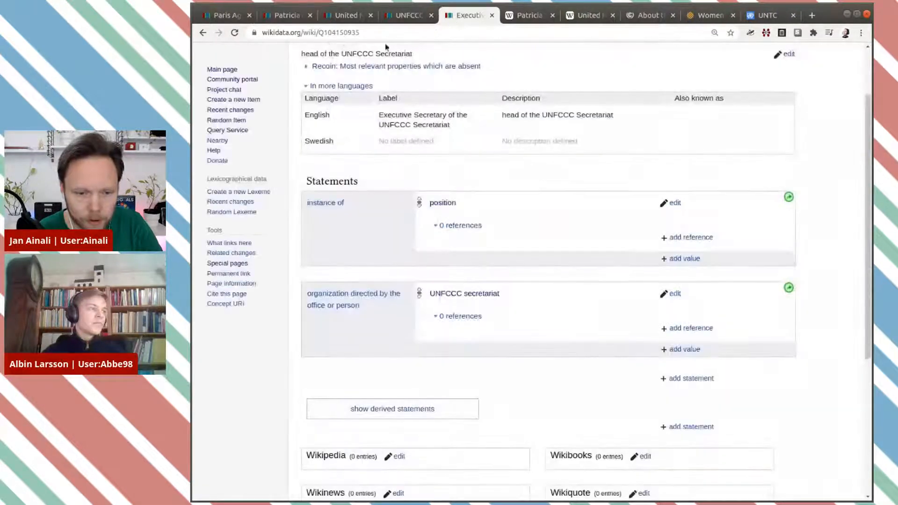
double_click(341, 32)
key("ctrl+c")
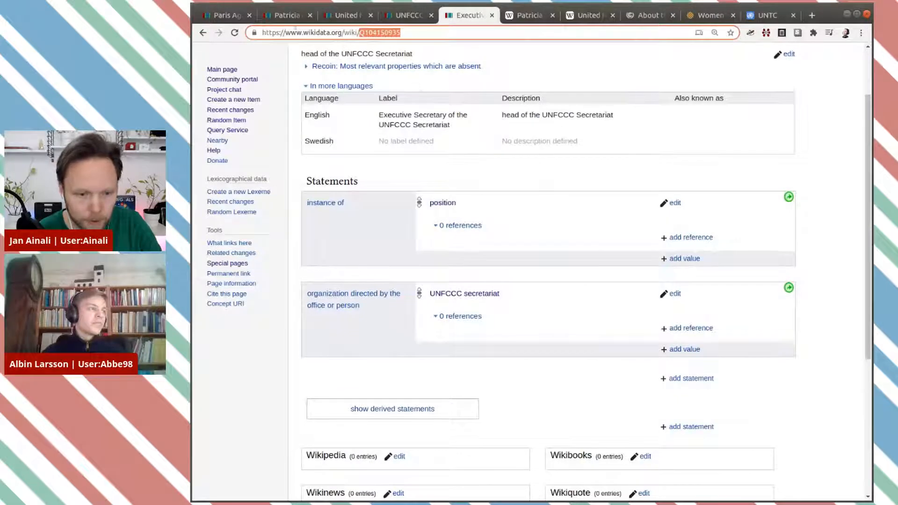
left_click(282, 19)
key("ctrl+v")
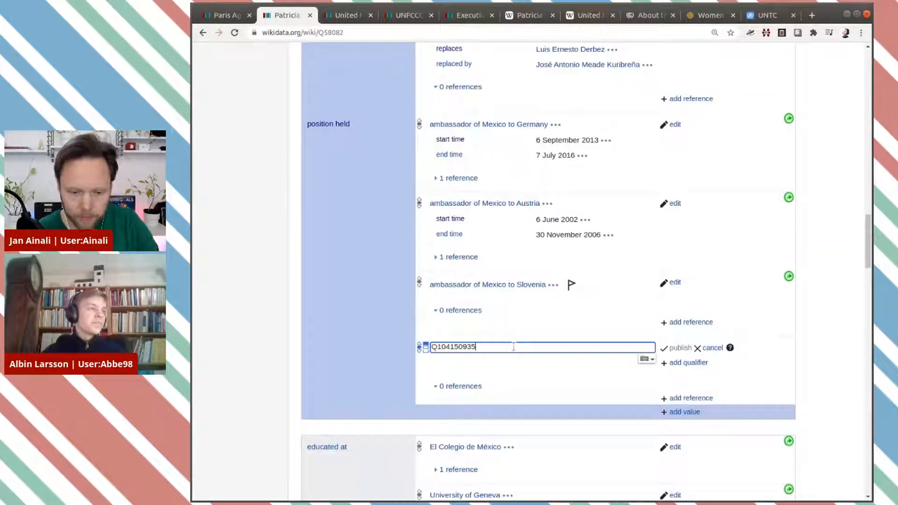
left_click(519, 363)
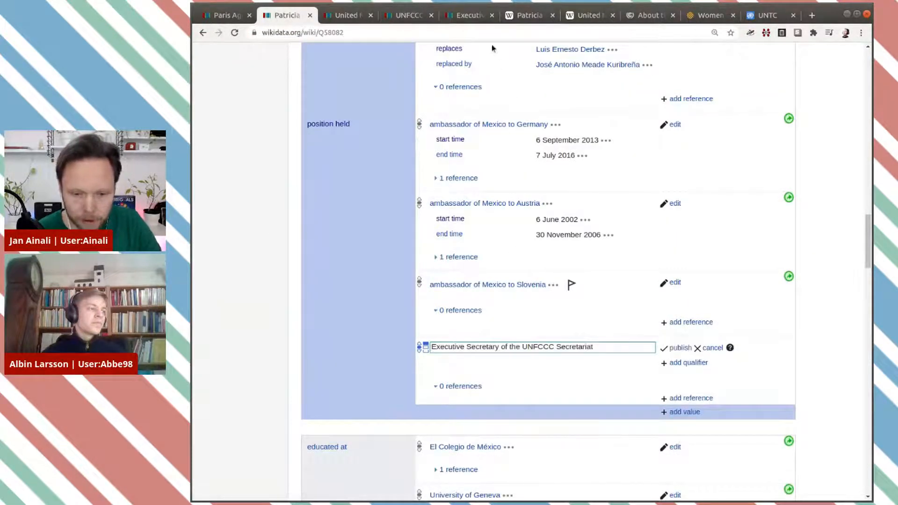
Step: Look up the date Patricia Espinosa took office on the UNFCCC website's Executive Secretary page and select that page's URL
left_click(643, 15)
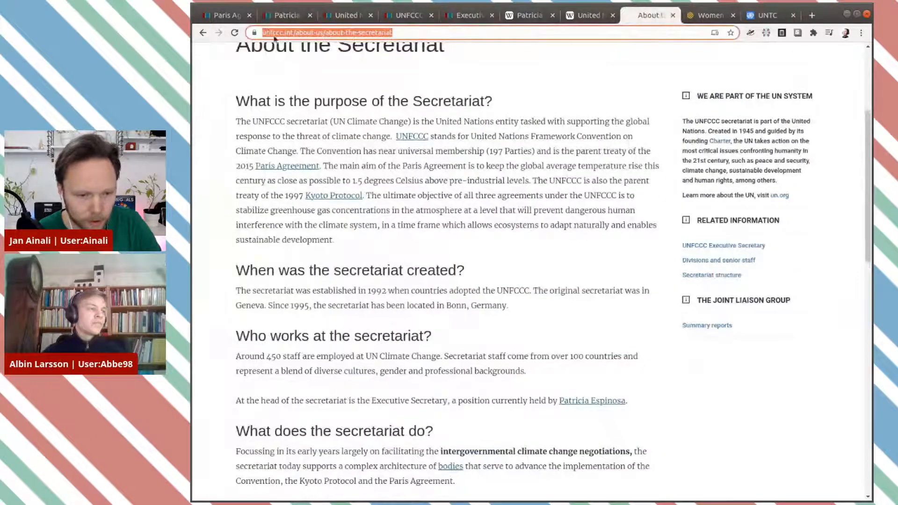
left_click(204, 33)
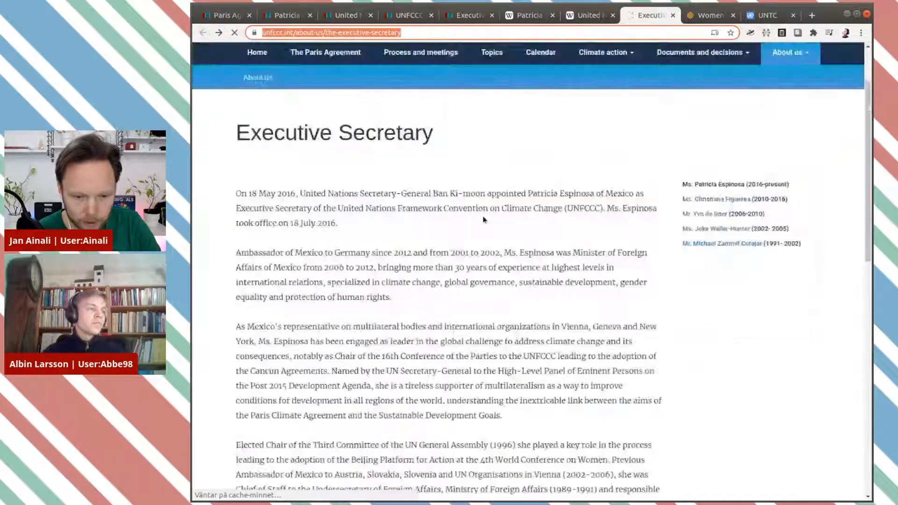
scroll(484, 219, "down", 2)
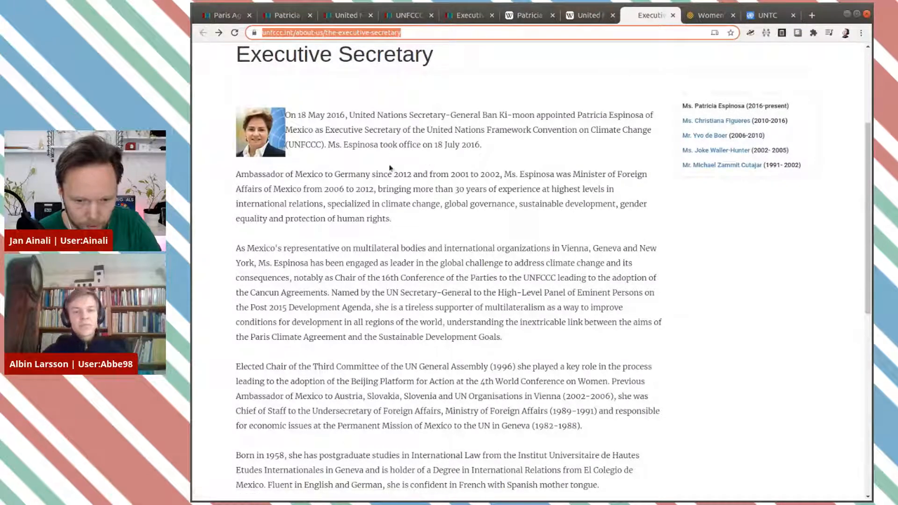
left_click_drag(447, 146, 480, 146)
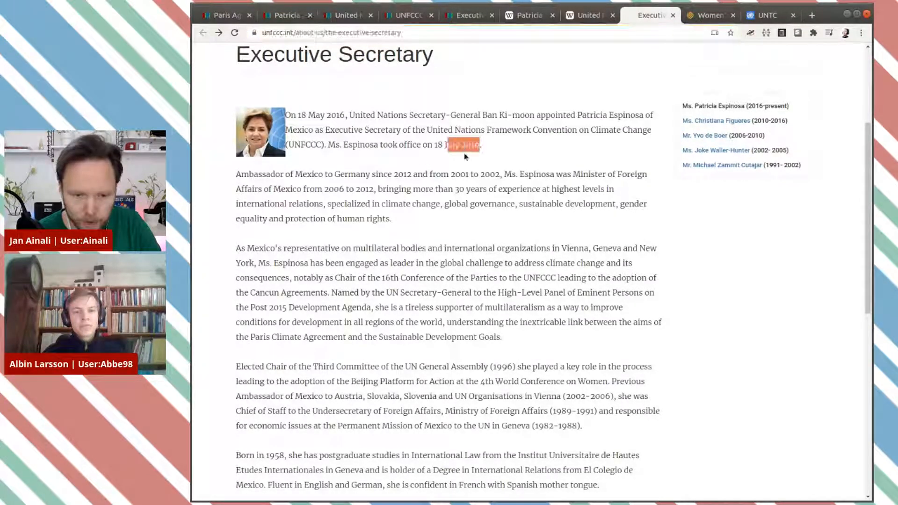
left_click(411, 33)
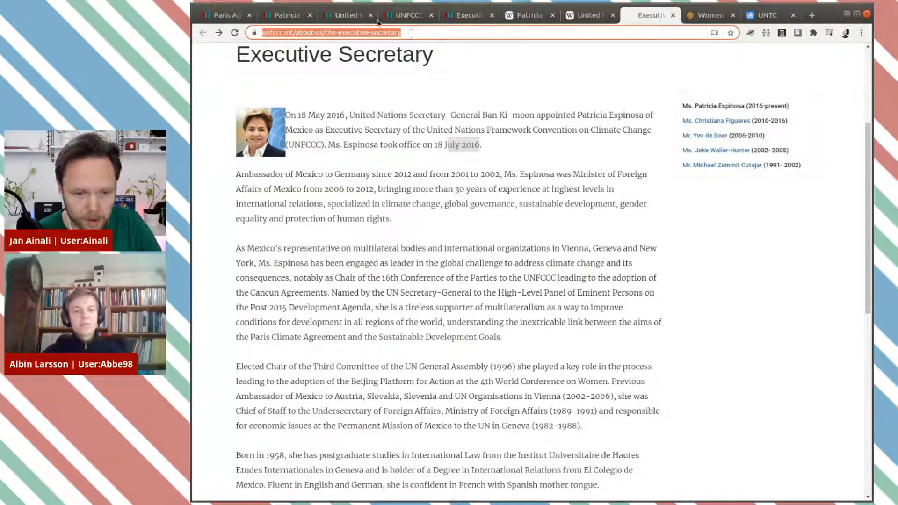
Step: Add a "start time" qualifier of 2016-07-18 to Patricia Espinosa's Executive Secretary of the UNFCCC Secretariat position
left_click(287, 15)
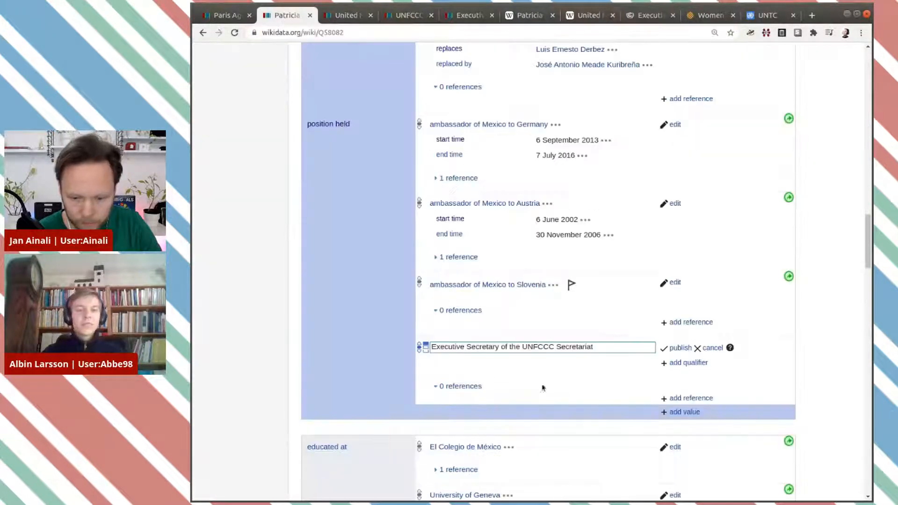
left_click(688, 363)
type("201")
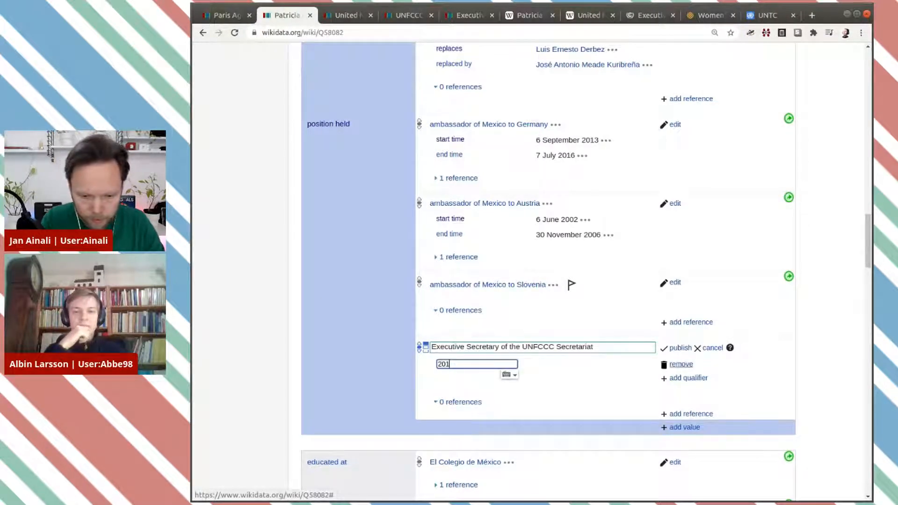
type("6")
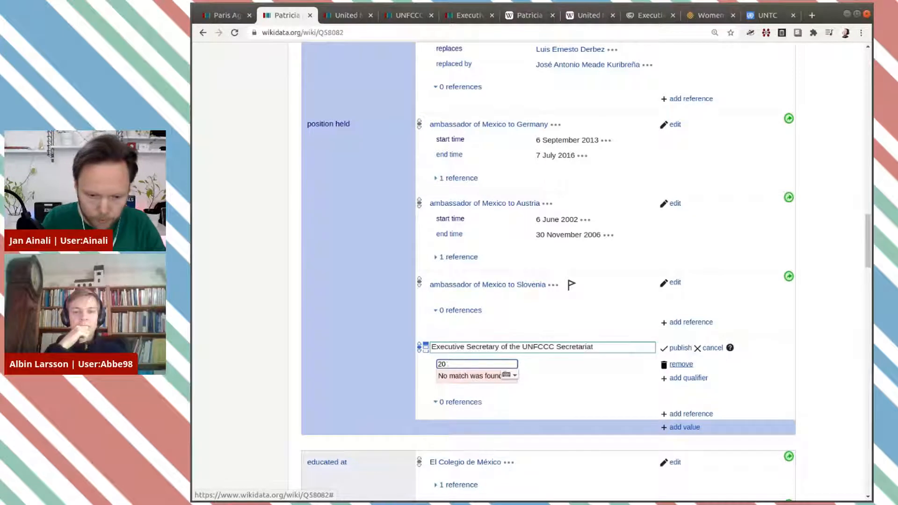
type("start")
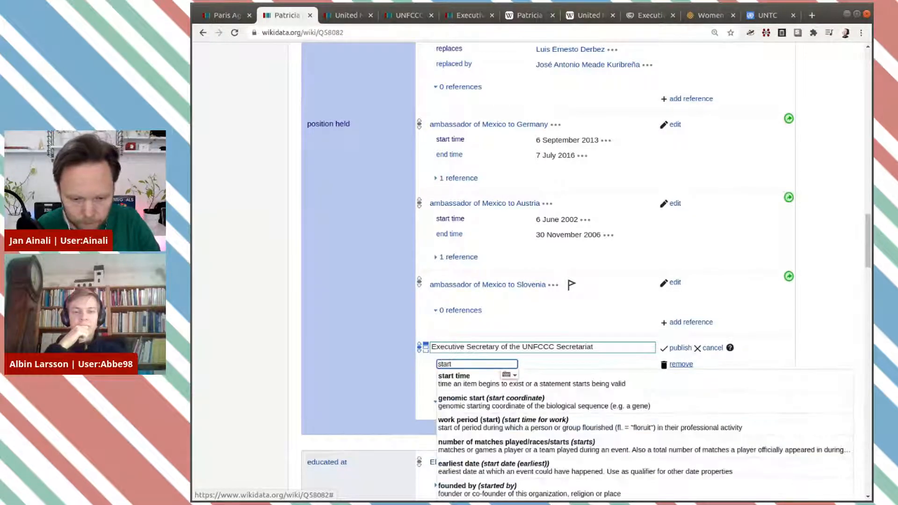
left_click(597, 385)
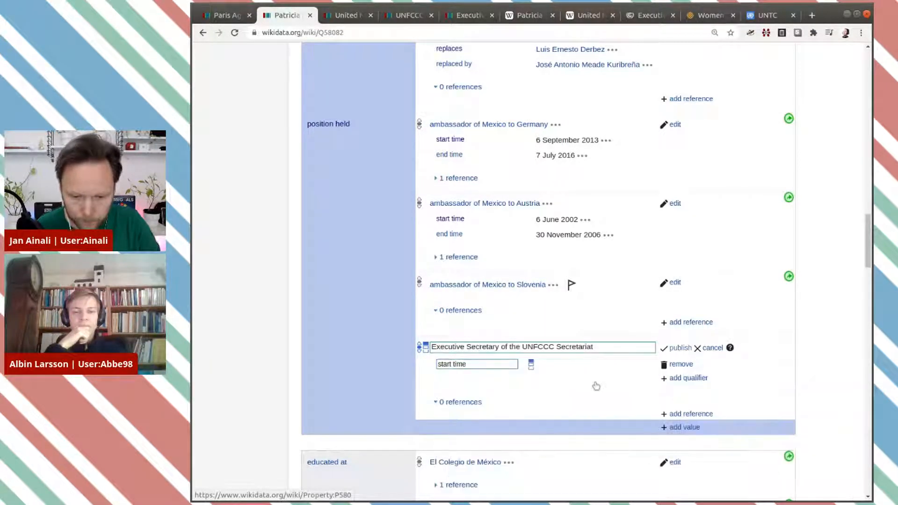
type("2016")
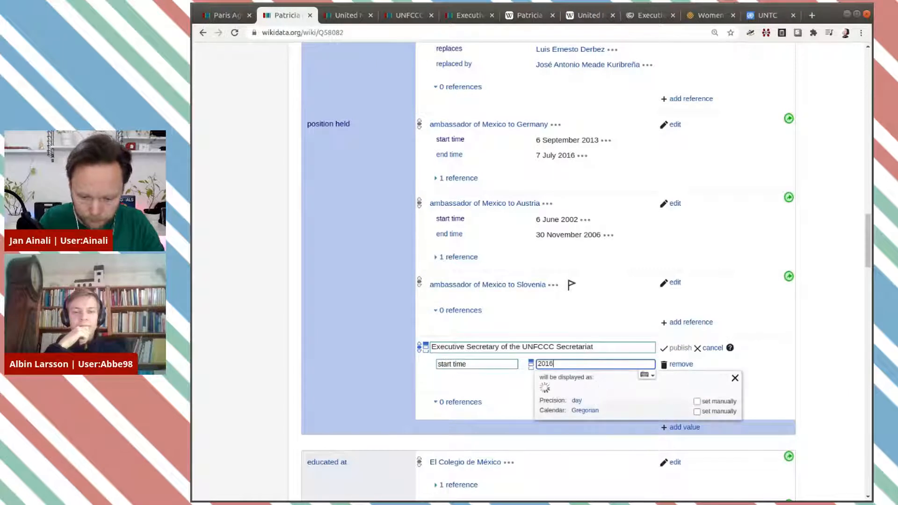
type("-07")
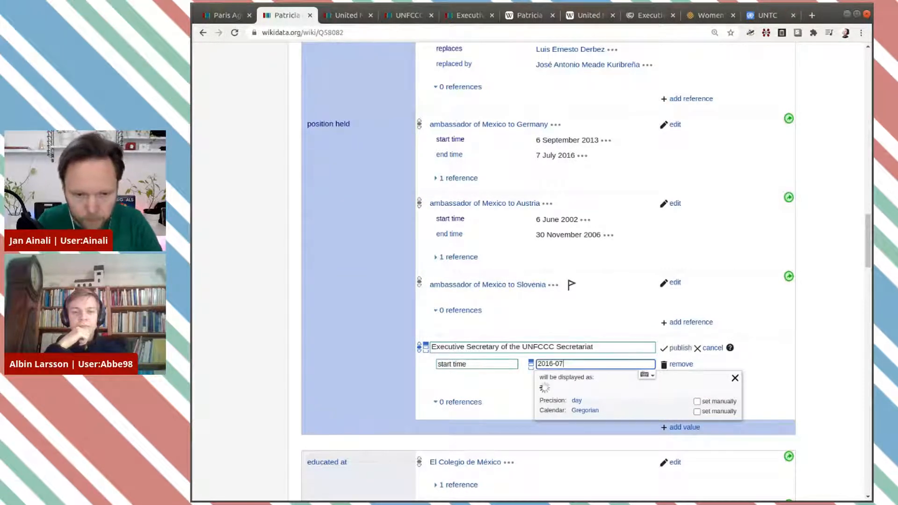
type("-18")
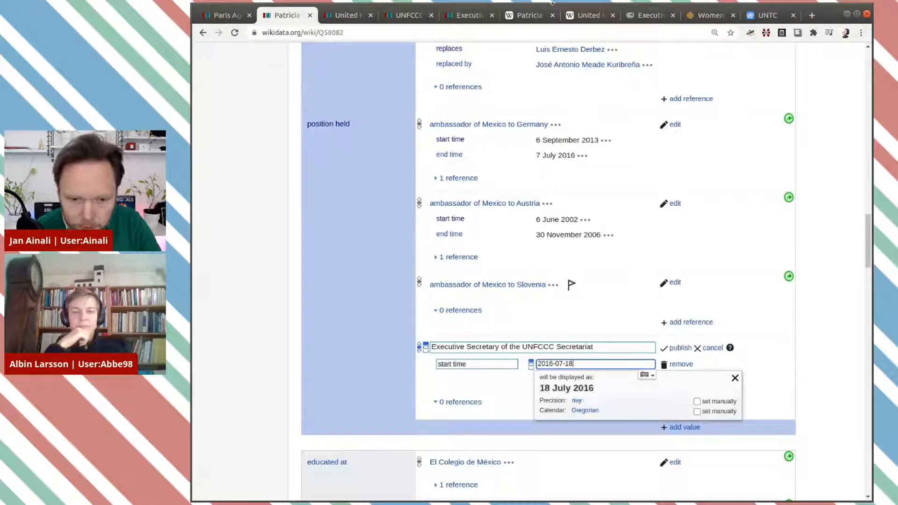
left_click(647, 20)
left_click(281, 19)
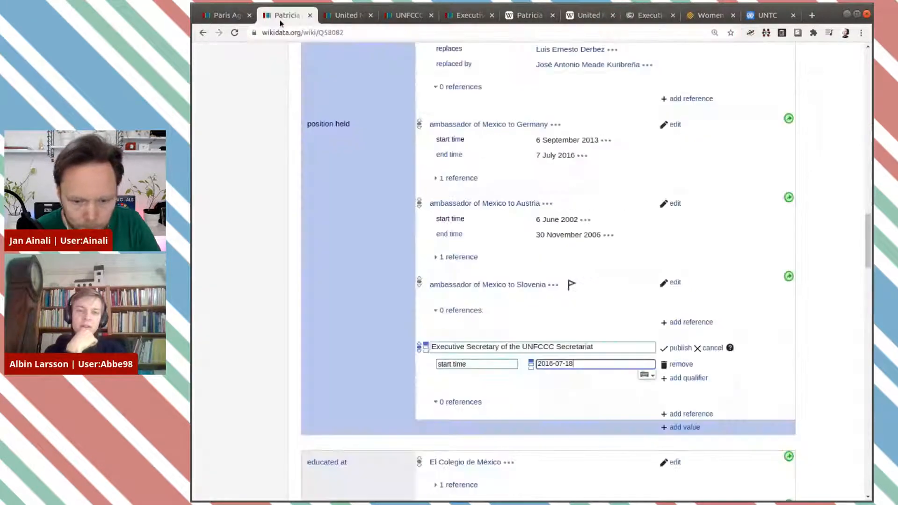
left_click(768, 379)
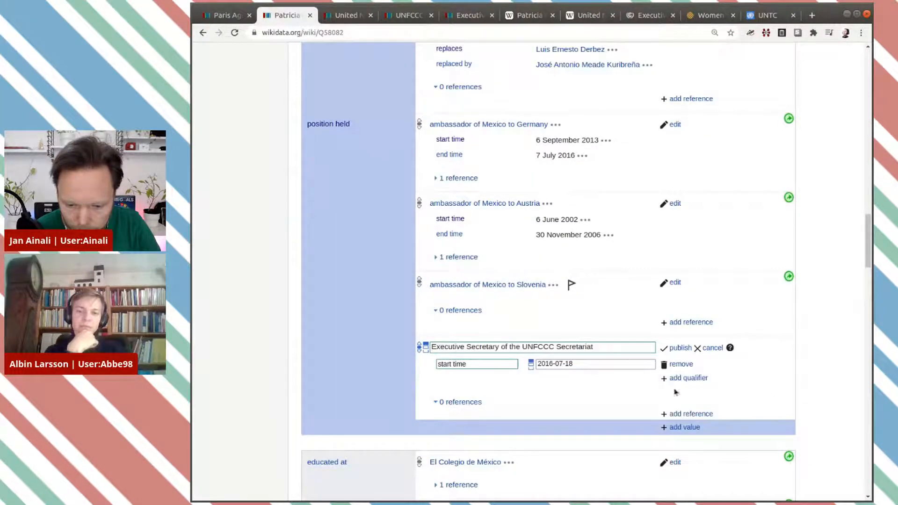
left_click(678, 414)
scroll(593, 322, "down", 3)
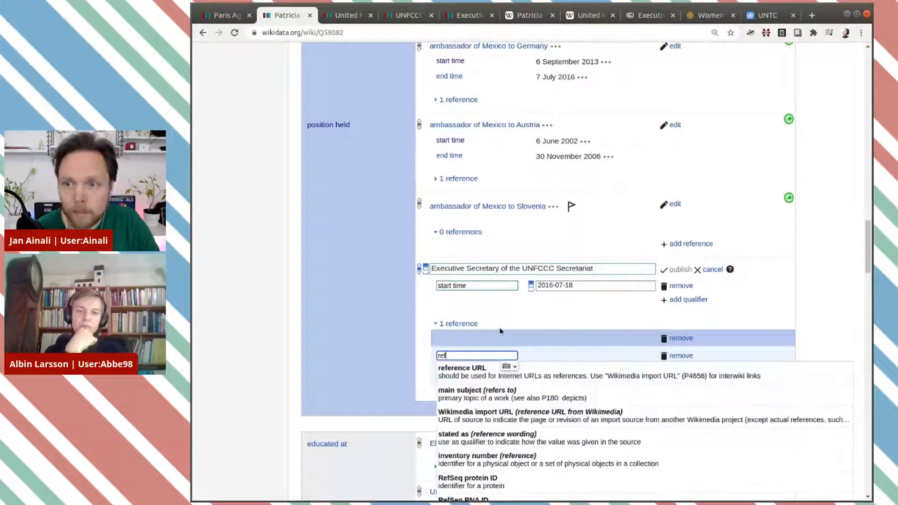
left_click(588, 368)
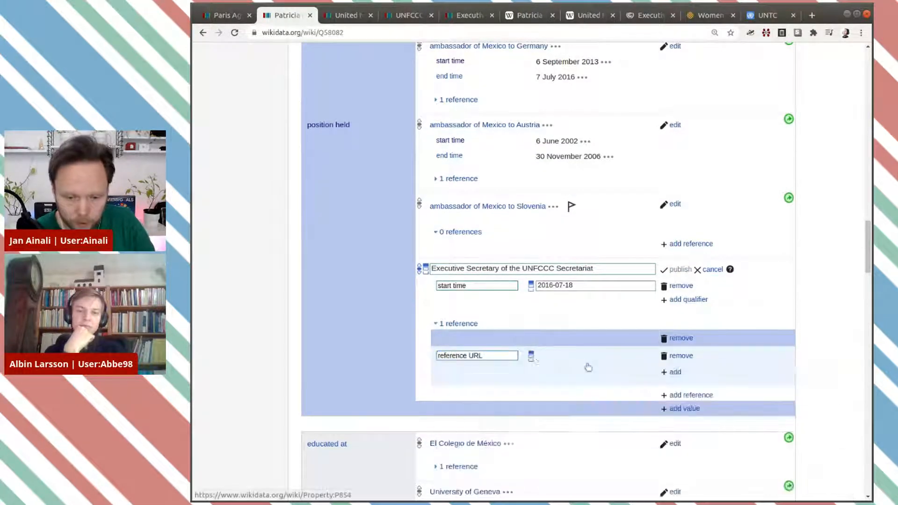
type("https://unfccc.int/about-us/the-executive-secretary")
Step: Add a "retrieved" date of 2020-12-12 to that reference and publish the position held statement
left_click(676, 379)
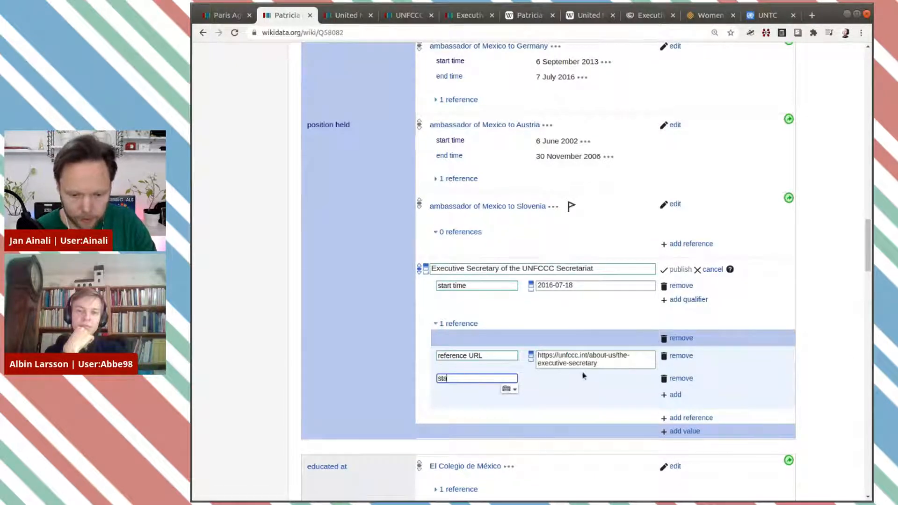
key("BackSpace")
key("BackSpace")
key("BackSpace")
key("BackSpace")
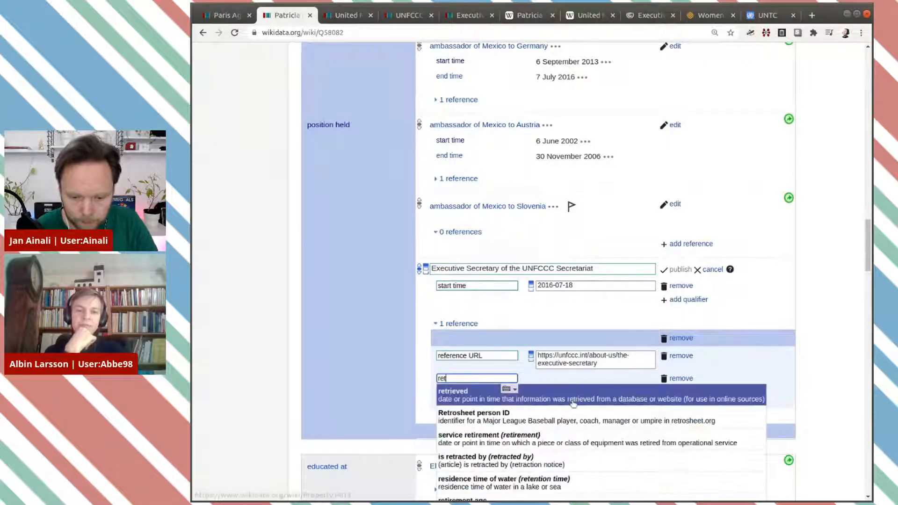
left_click(585, 399)
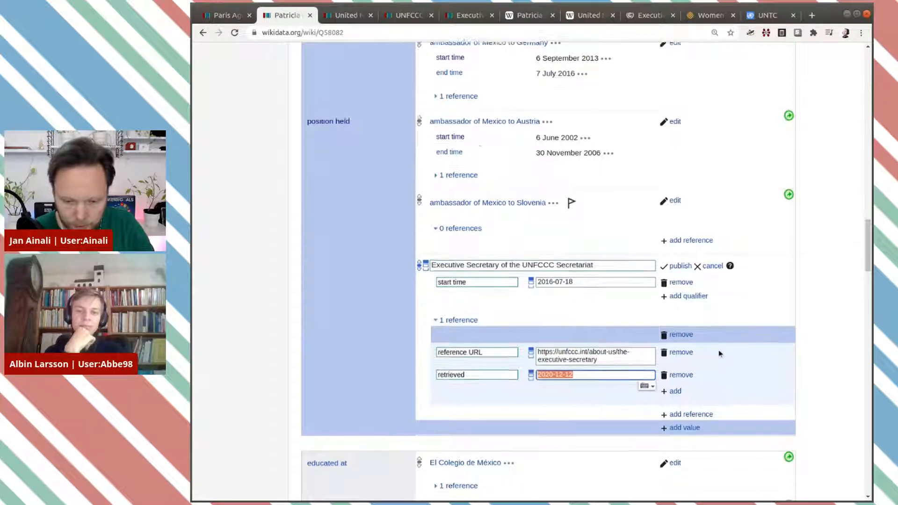
scroll(717, 351, "down", 1)
left_click(680, 245)
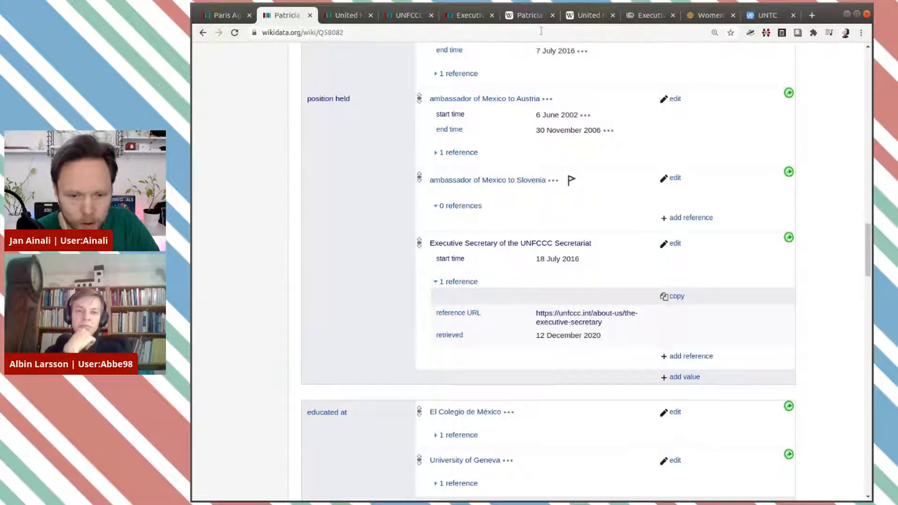
Step: Open Christiana Figueres's Wikipedia article from the Secretariat section of the UNFCCC article
left_click(583, 16)
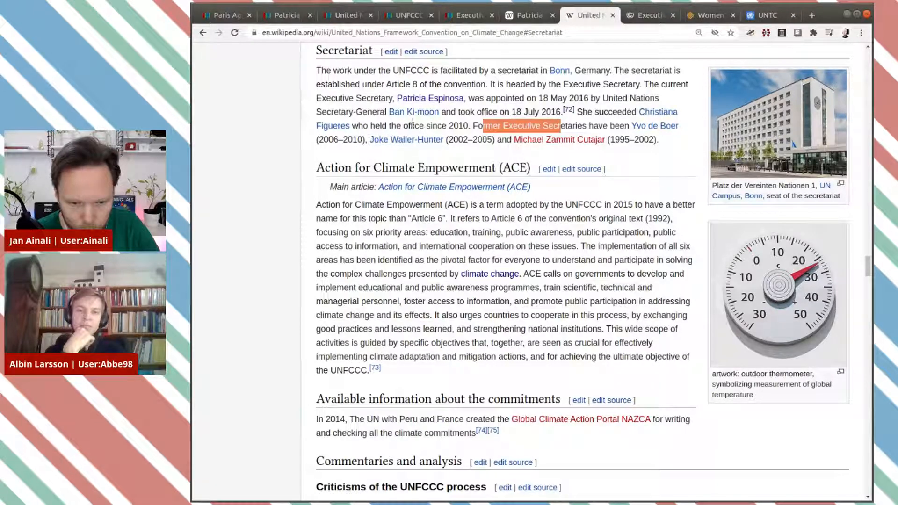
left_click_drag(583, 111, 593, 113)
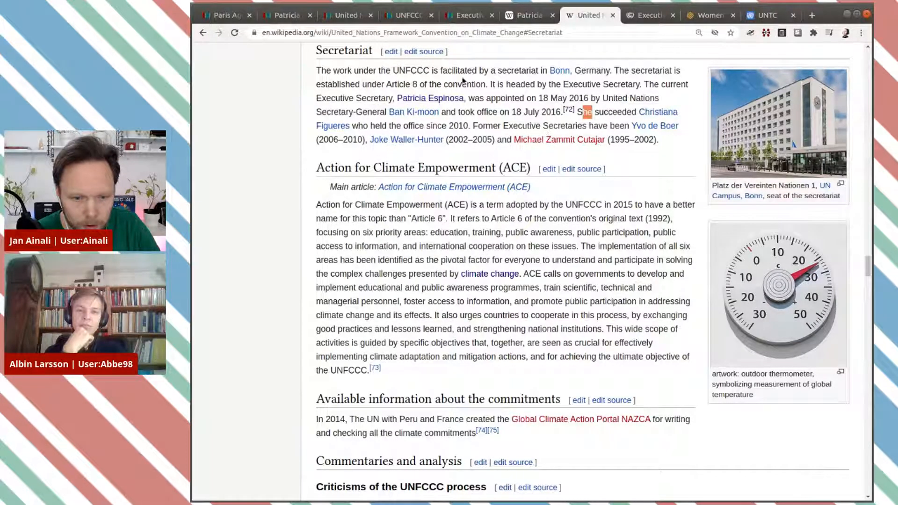
mouse_move(657, 113)
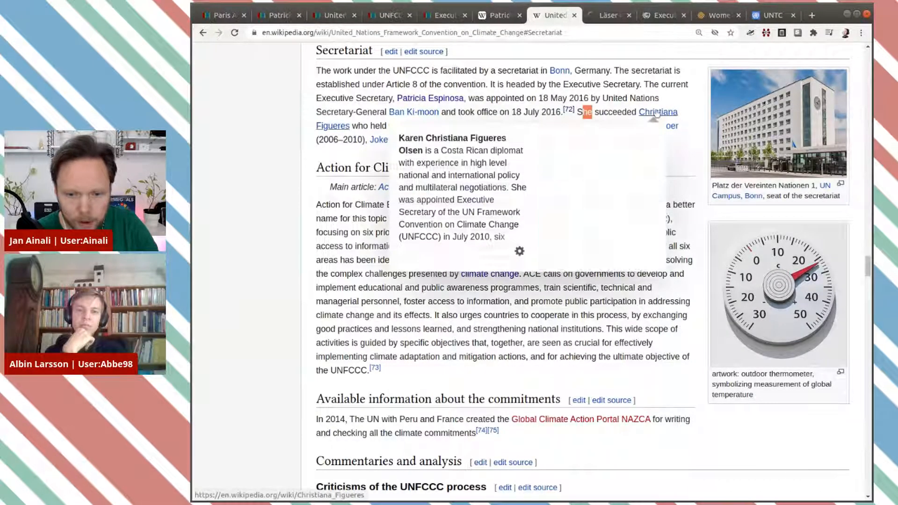
left_click(567, 178)
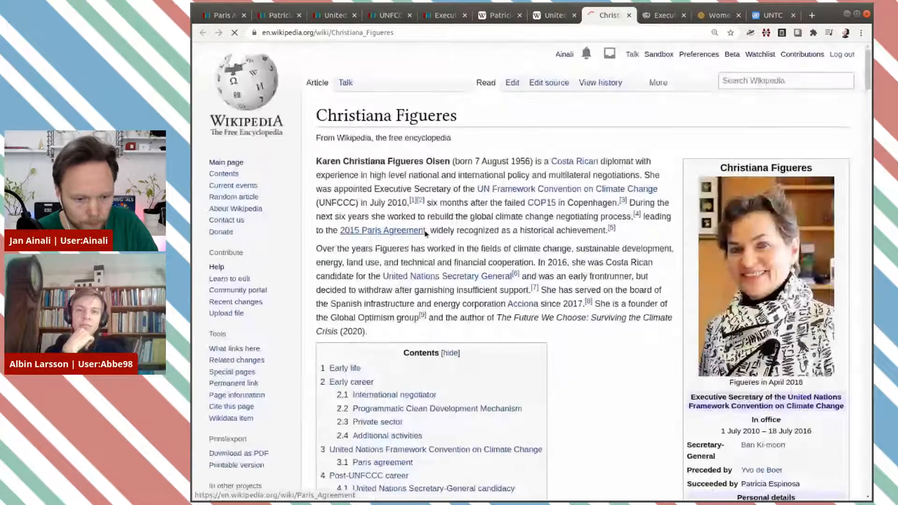
Step: Search Christiana Figueres's article for "secre" to check the passages about her term as Executive Secretary
scroll(268, 318, "down", 2)
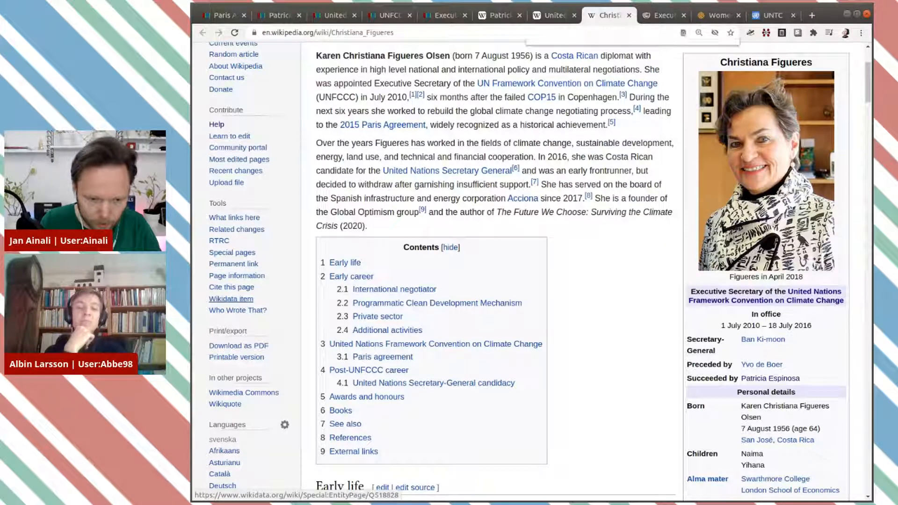
key("ctrl+f")
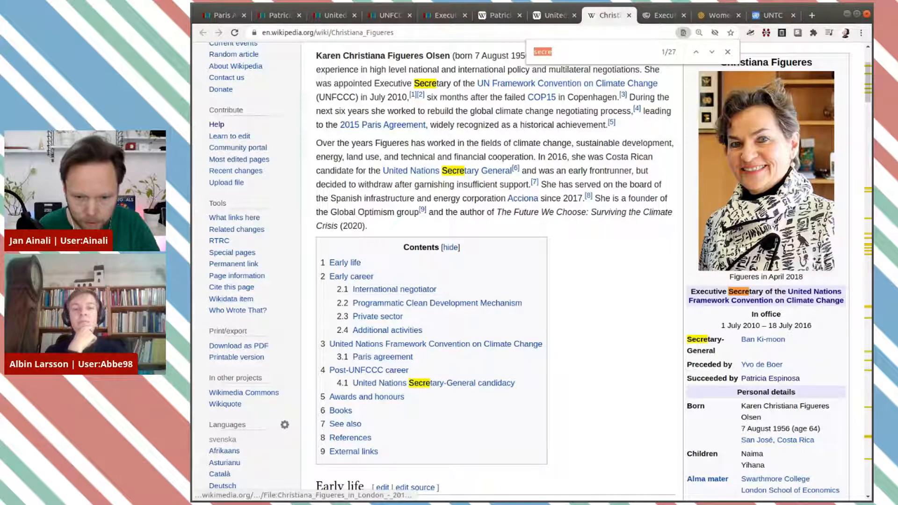
left_click(619, 296)
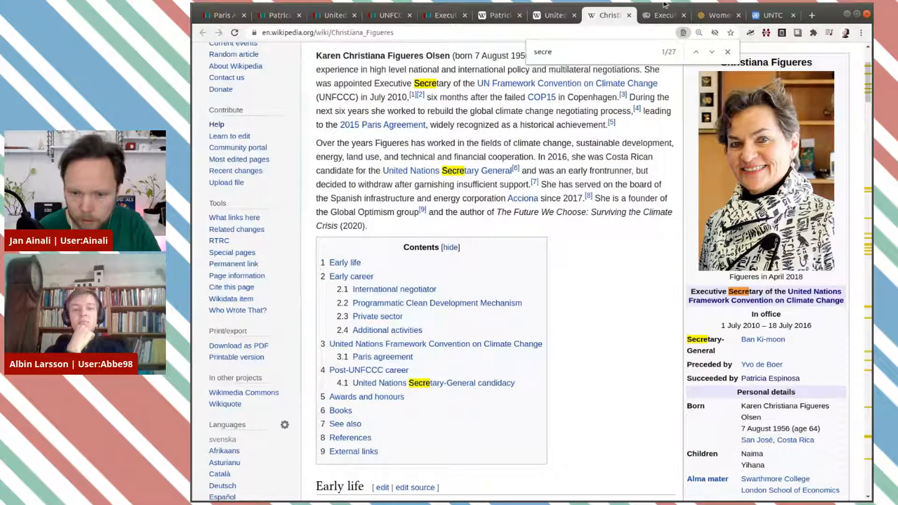
left_click(727, 52)
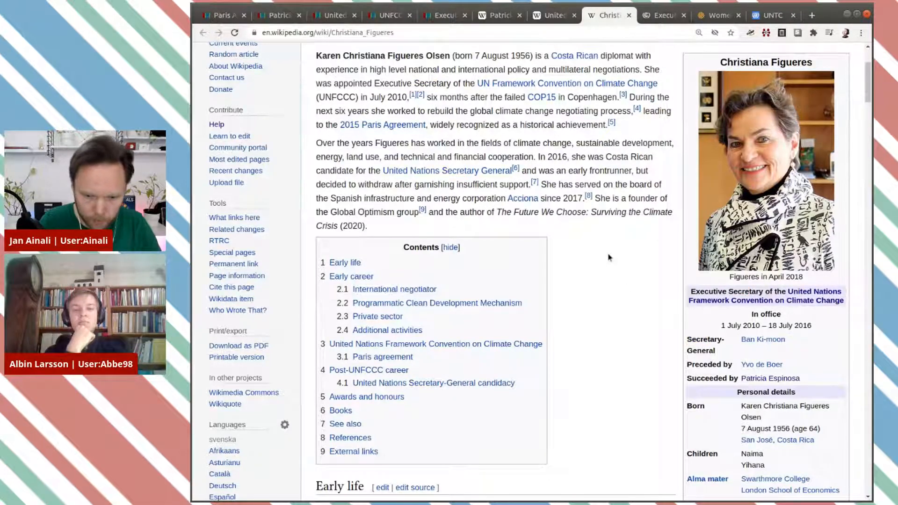
key("ctrl+f")
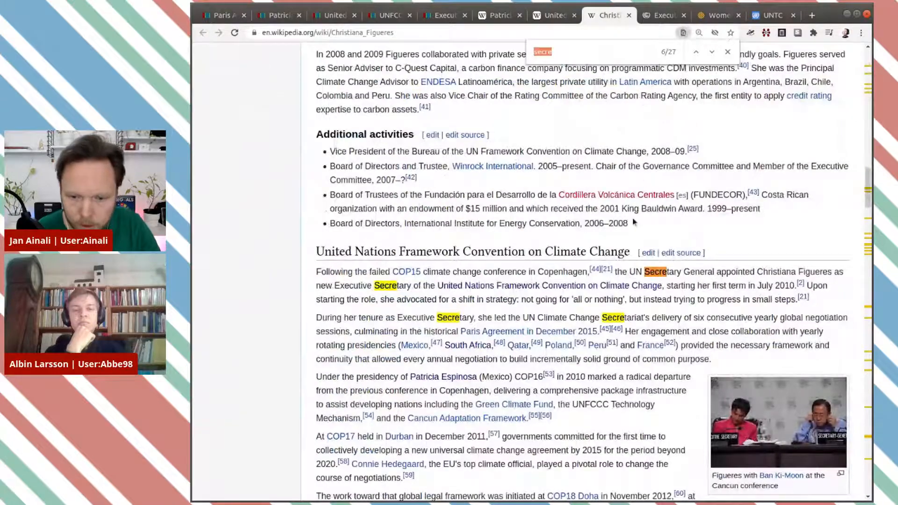
left_click(729, 52)
scroll(521, 201, "up", 10)
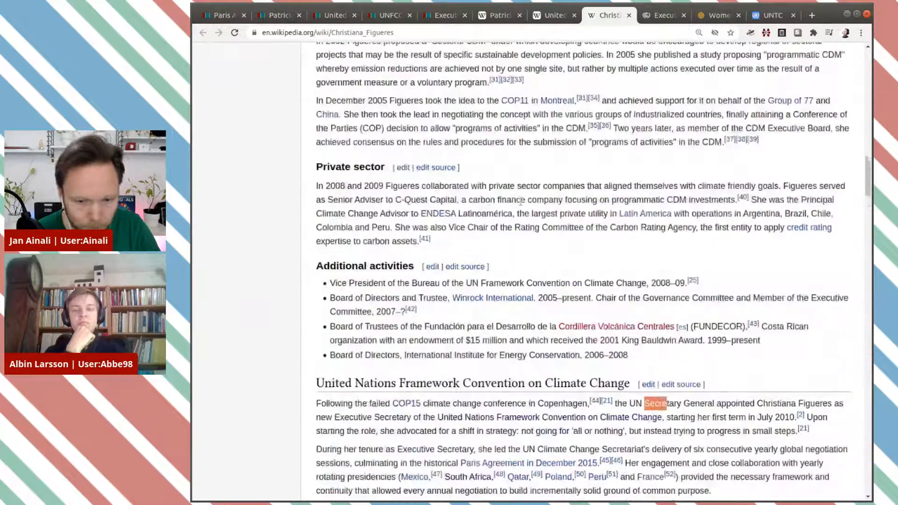
Step: Open Christiana Figueres's Wikidata item and examine its statements for an existing "position held" entry
scroll(522, 200, "up", 10)
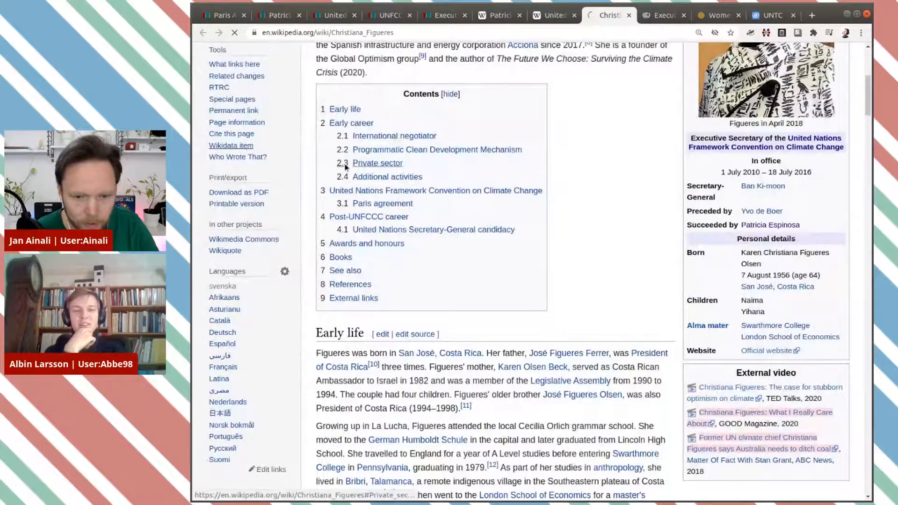
left_click(384, 178)
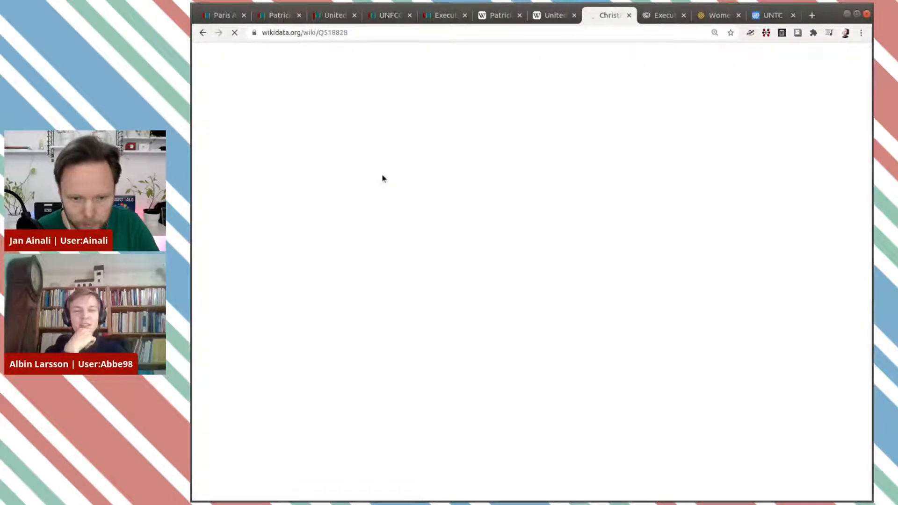
scroll(587, 233, "down", 15)
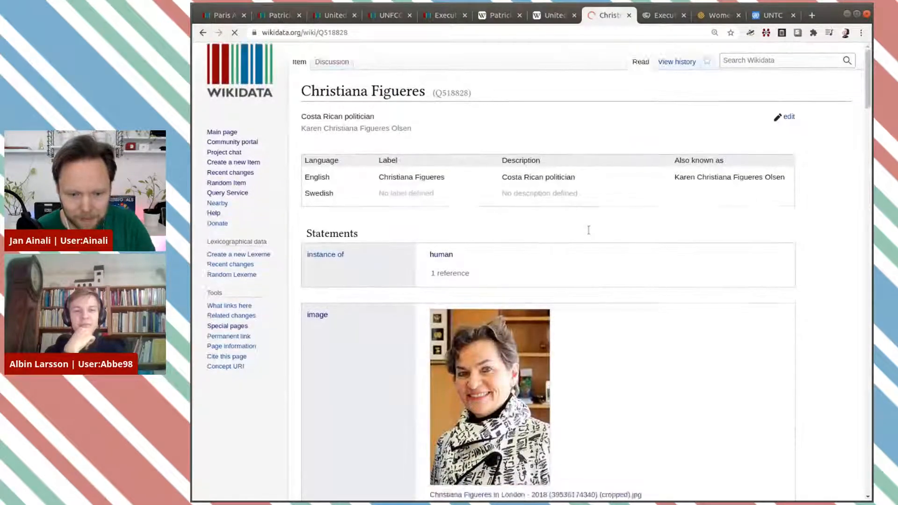
scroll(590, 239, "down", 5)
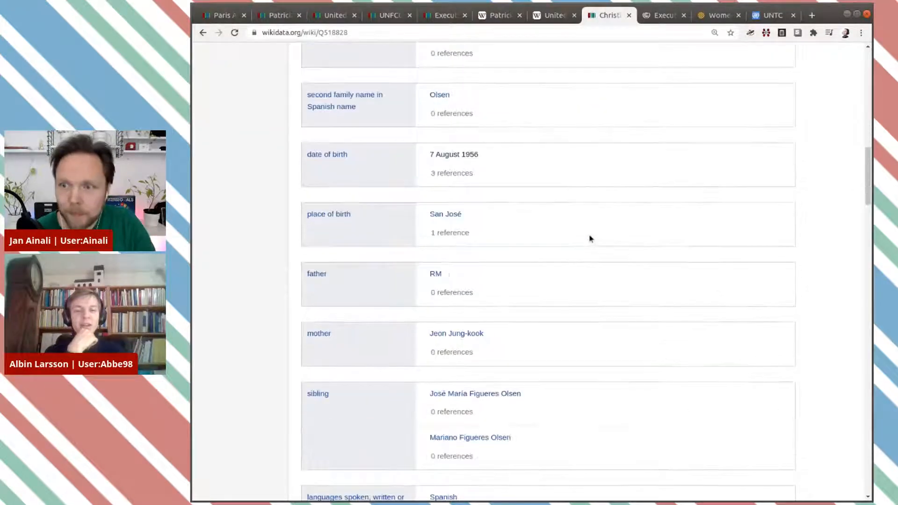
scroll(590, 238, "down", 3)
scroll(590, 239, "down", 5)
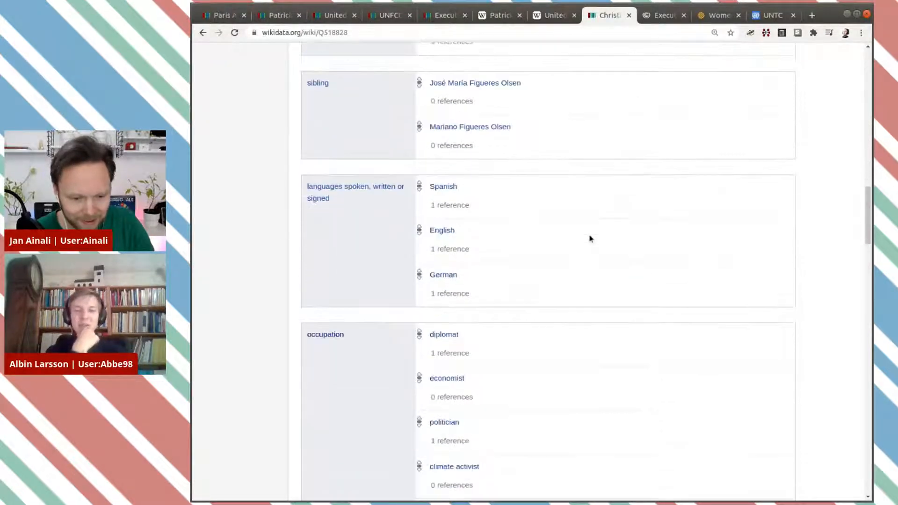
scroll(591, 239, "down", 6)
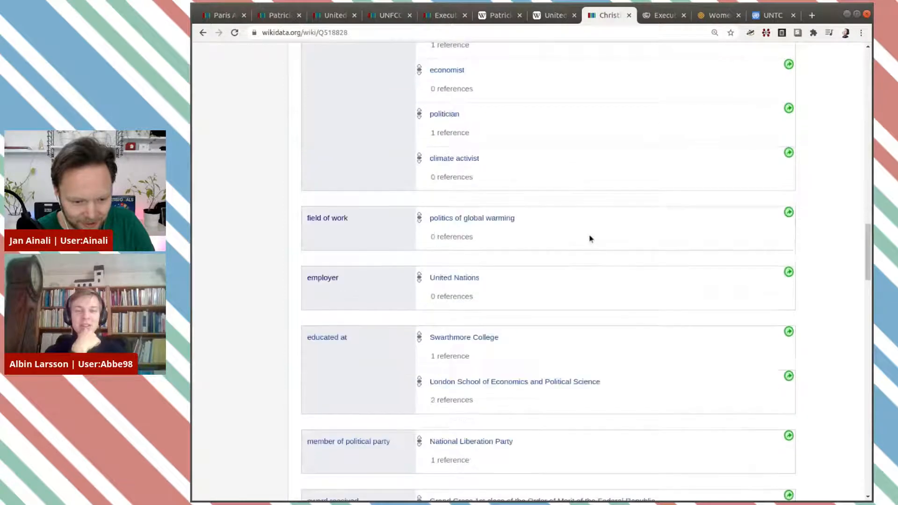
scroll(591, 238, "down", 8)
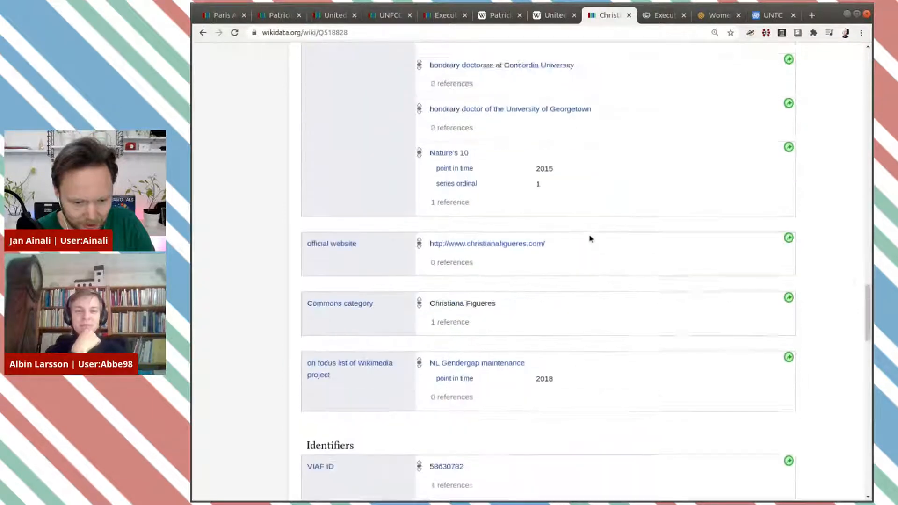
scroll(590, 238, "up", 14)
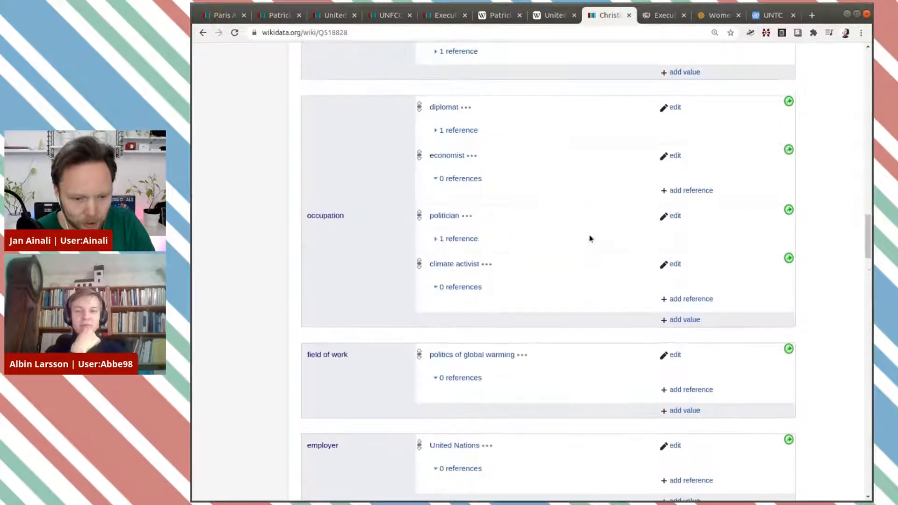
scroll(591, 239, "up", 2)
scroll(590, 238, "down", 8)
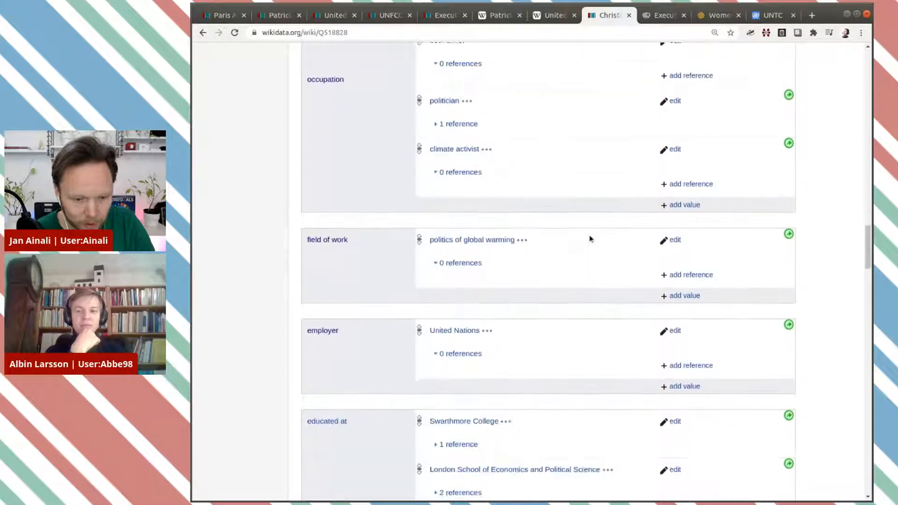
scroll(590, 238, "down", 7)
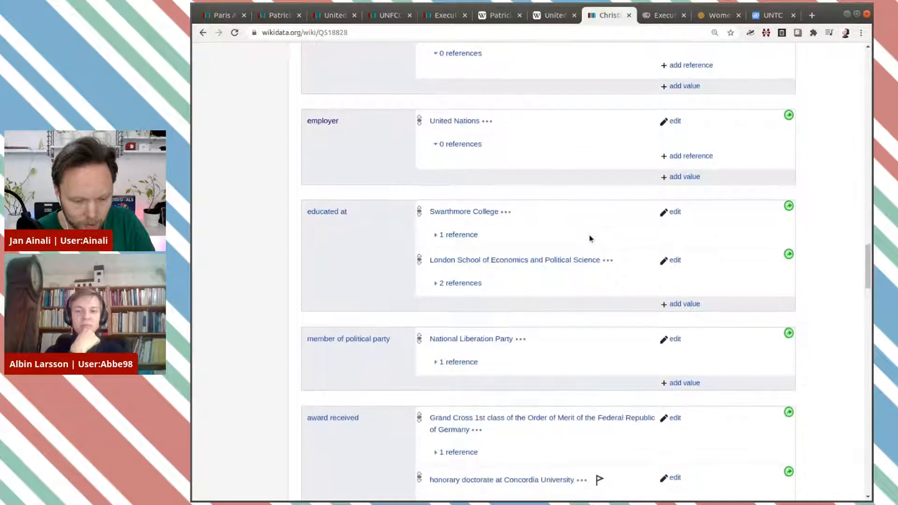
scroll(591, 238, "down", 9)
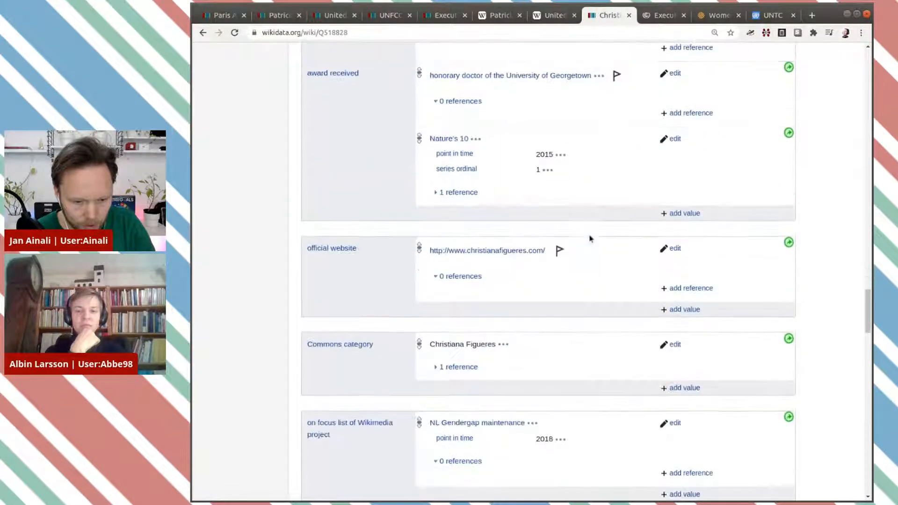
scroll(590, 238, "up", 14)
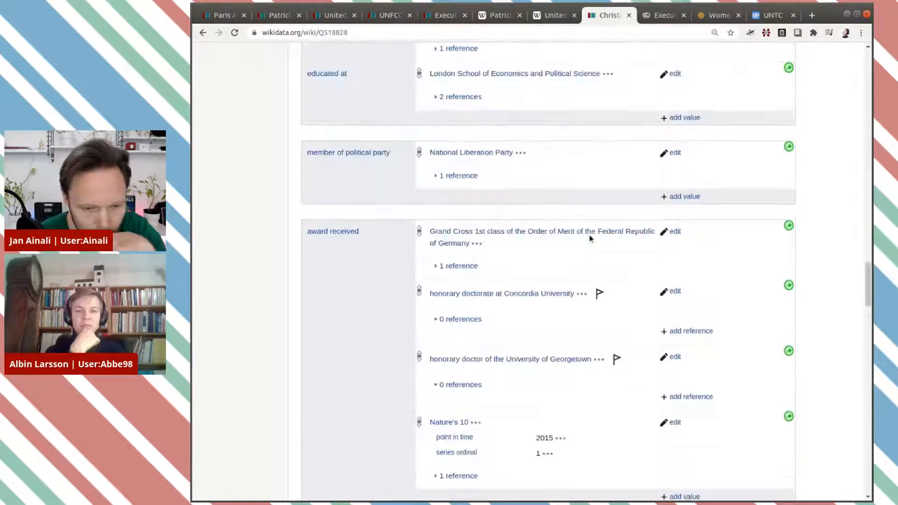
scroll(591, 238, "up", 10)
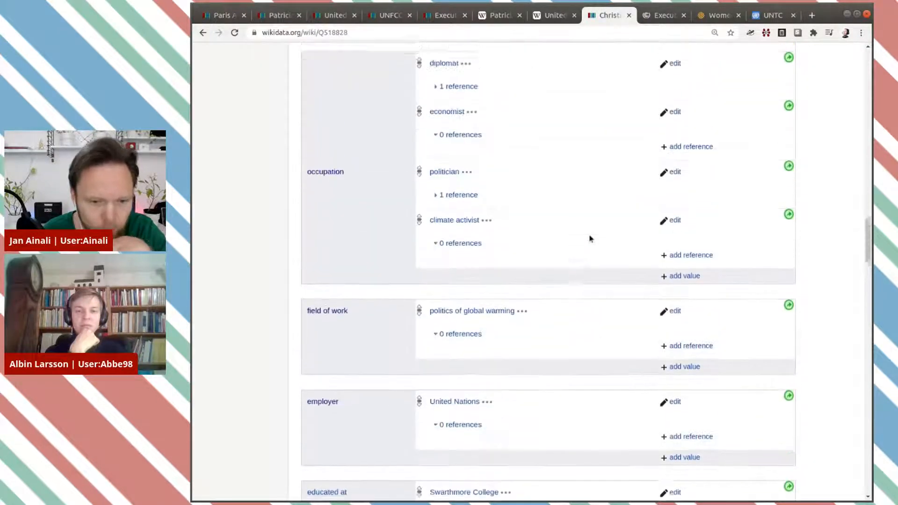
scroll(590, 239, "up", 6)
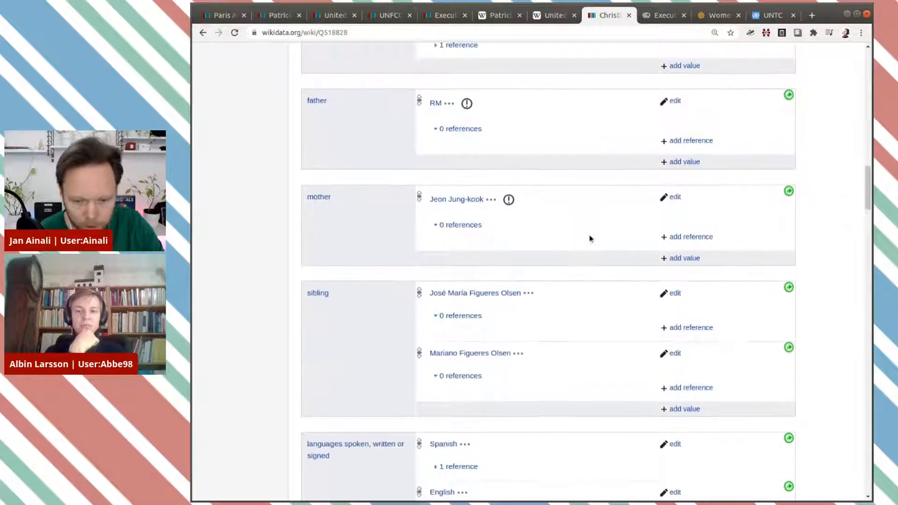
scroll(590, 238, "down", 9)
scroll(591, 239, "down", 20)
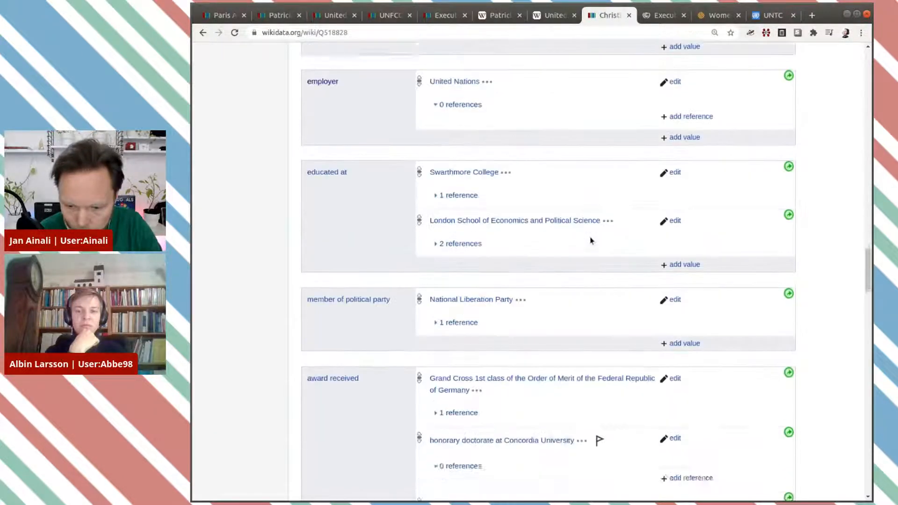
Step: Add a "position held" statement to Christiana Figueres's item with the value Executive Secretary of the UNFCCC Secretariat (Q104150935)
scroll(591, 240, "down", 3)
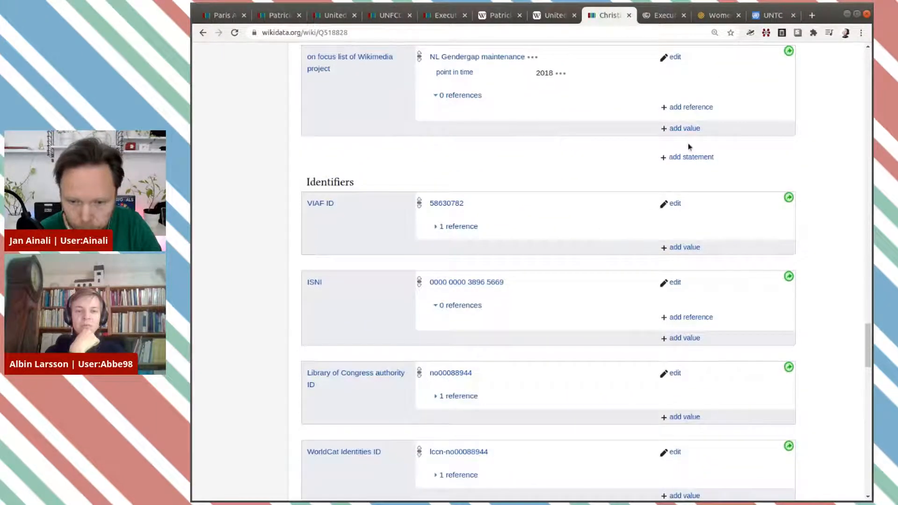
left_click(689, 160)
type("po")
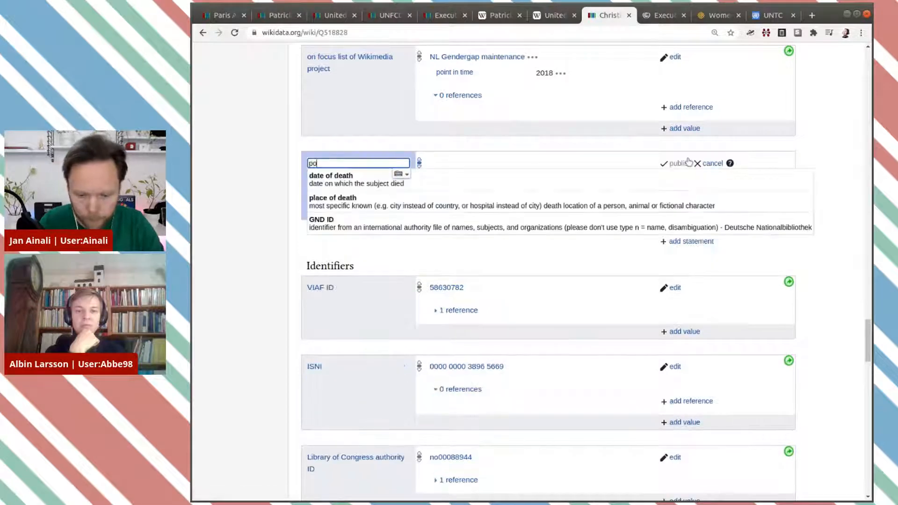
type("sition held")
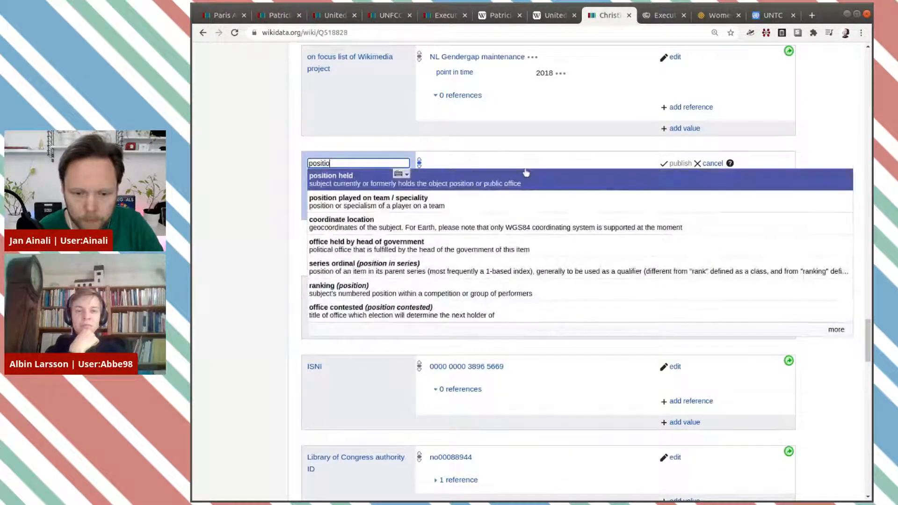
left_click(525, 175)
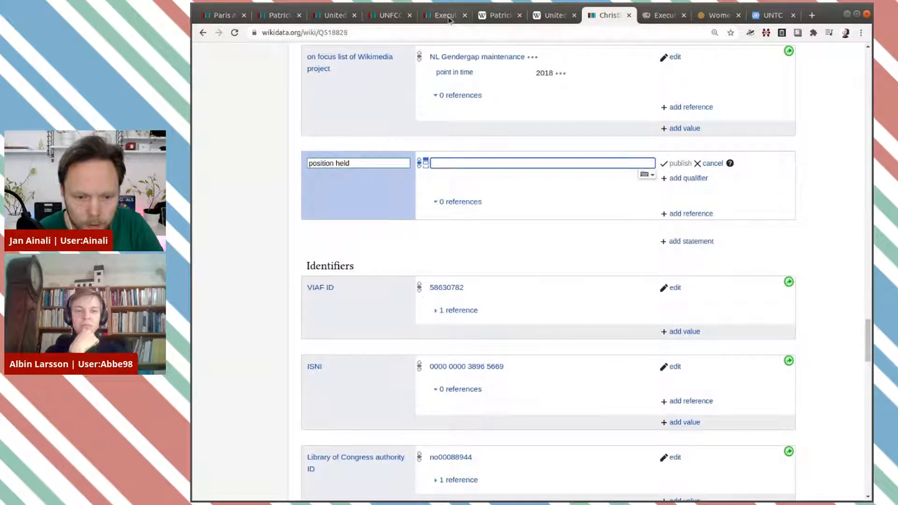
left_click(442, 15)
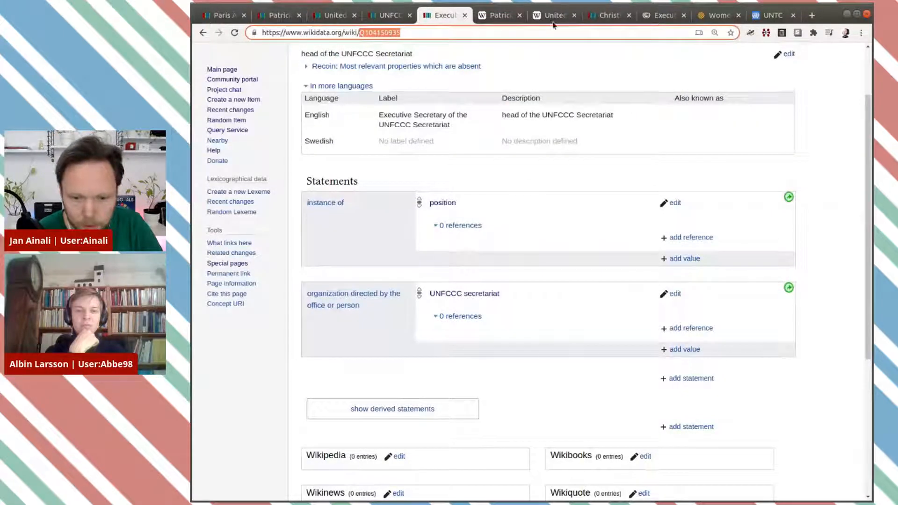
left_click(609, 17)
left_click(542, 162)
type("Q104150935")
left_click(639, 179)
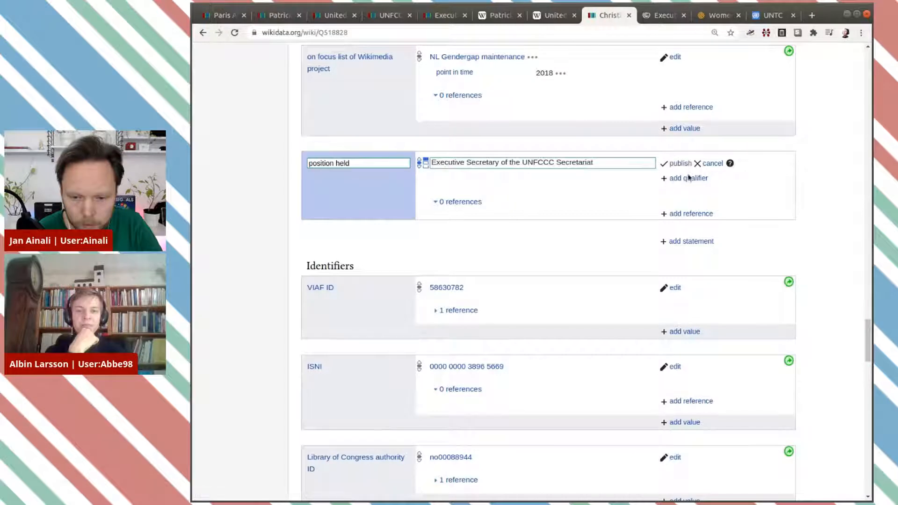
Step: Add a "start time" qualifier of 2010 to Christiana Figueres's position held statement
left_click(685, 180)
type("start")
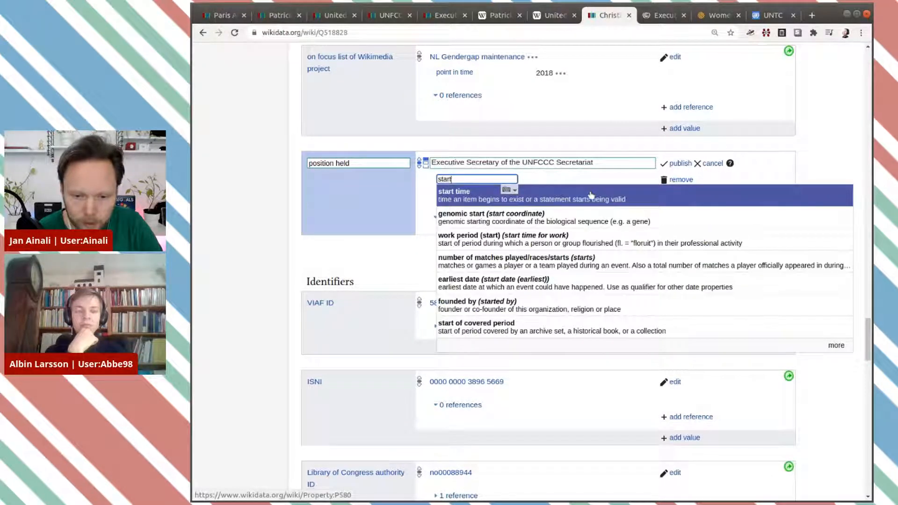
left_click(591, 195)
type("21")
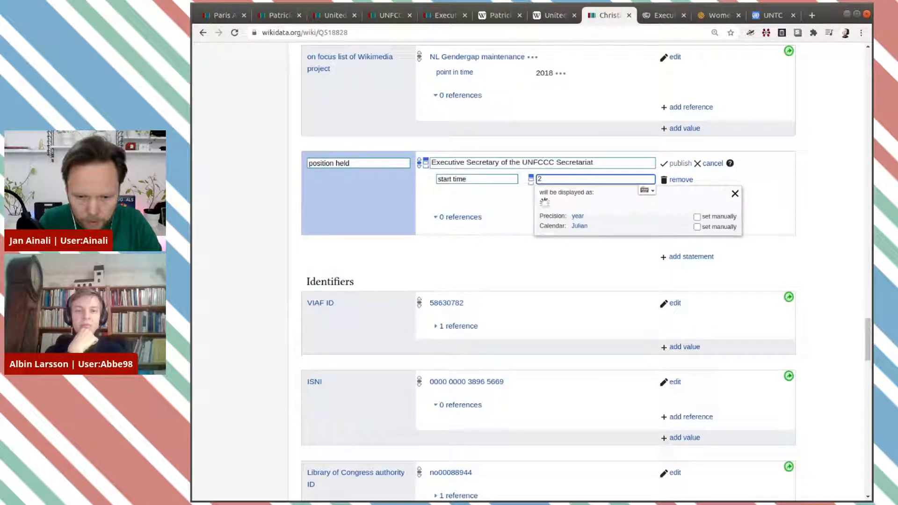
type("010")
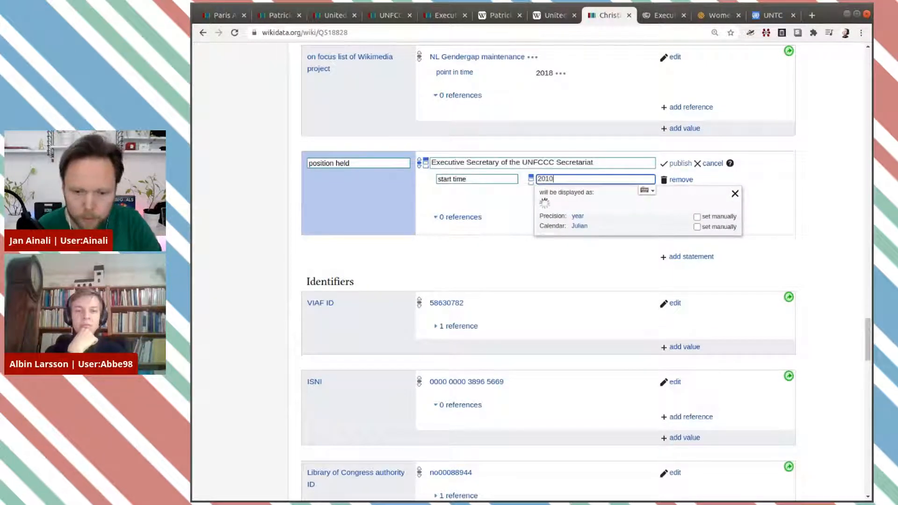
left_click(814, 206)
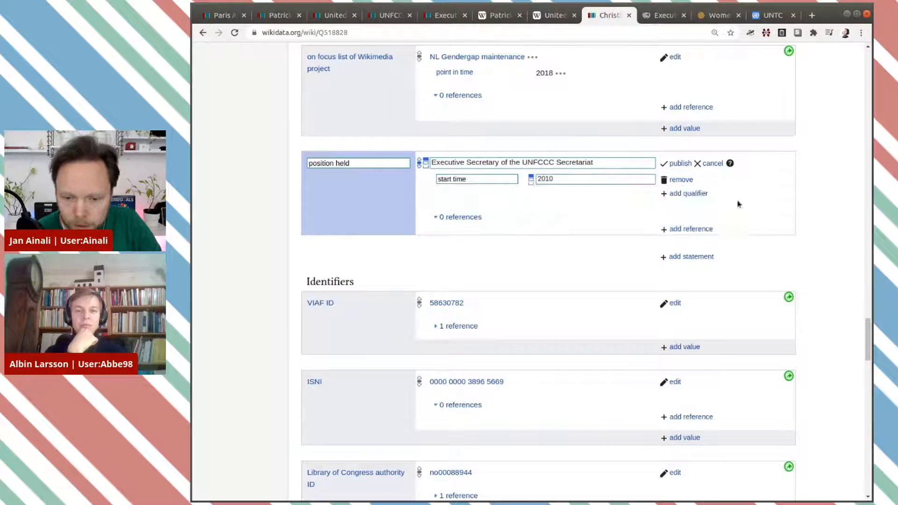
Step: Add an "end time" qualifier and check the successor's appointment and start dates in the UNFCCC article's Secretariat section
left_click(700, 194)
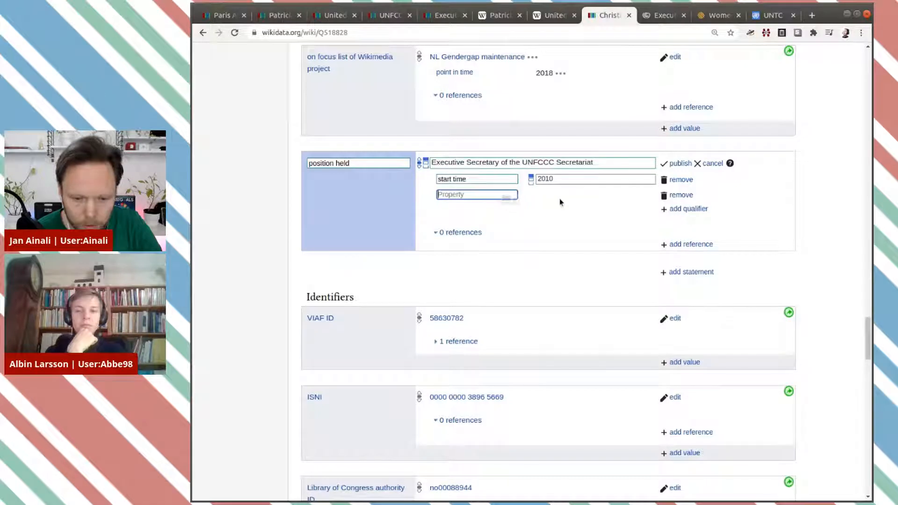
type("s")
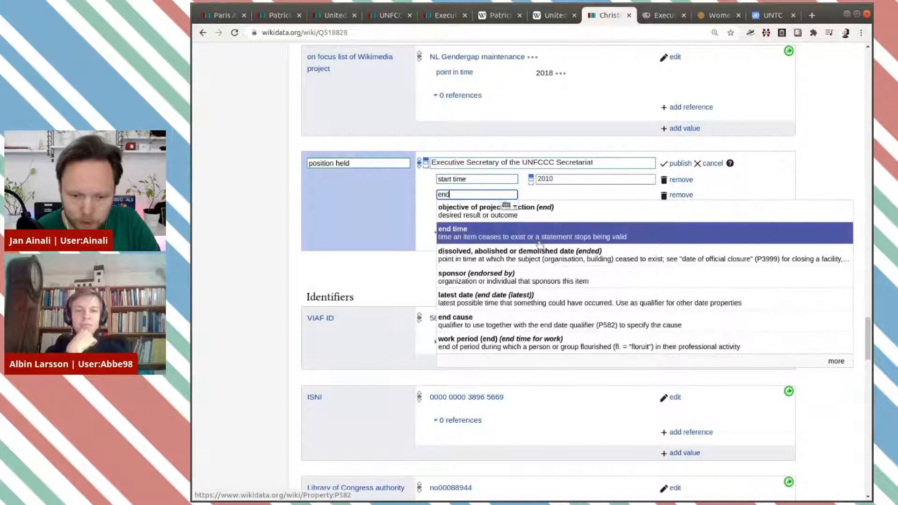
left_click(555, 227)
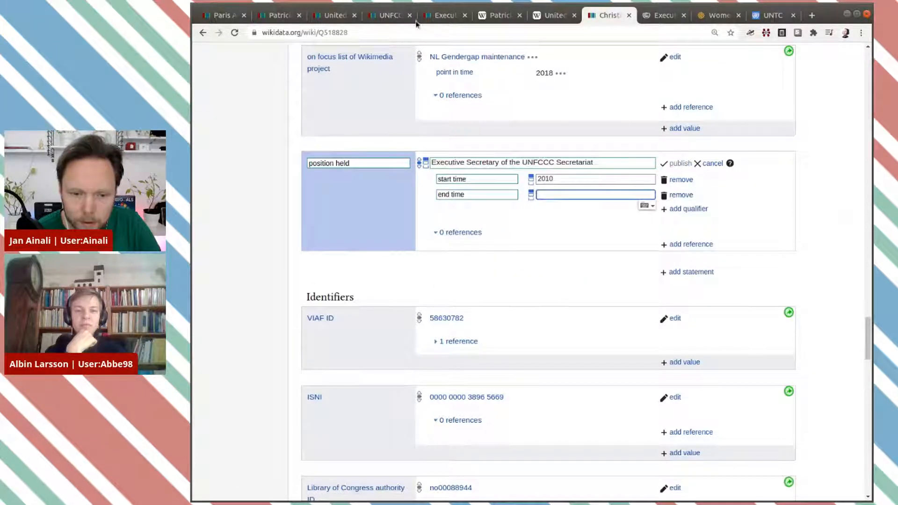
left_click(548, 16)
left_click_drag(512, 112, 556, 112)
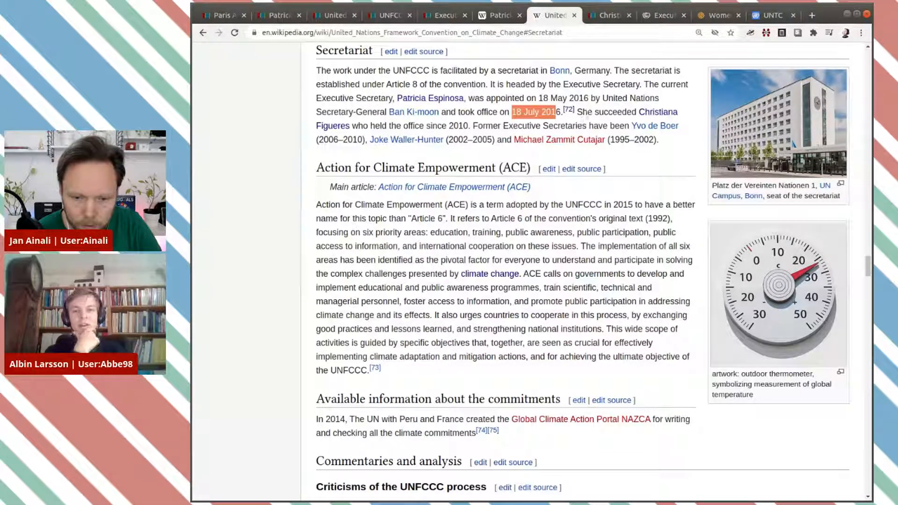
left_click(541, 97)
left_click_drag(541, 97, 596, 99)
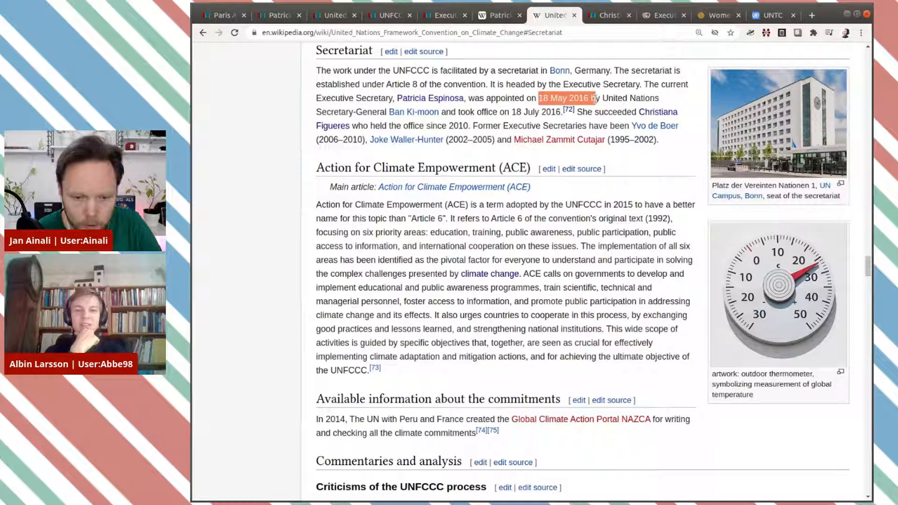
left_click(603, 18)
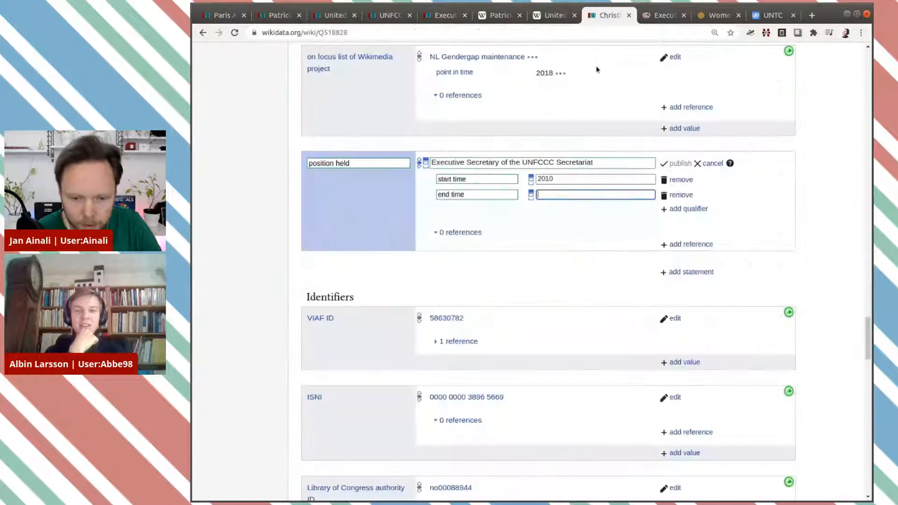
Step: Set the end time to 2016 and publish Christiana Figueres's position held statement
type("2016")
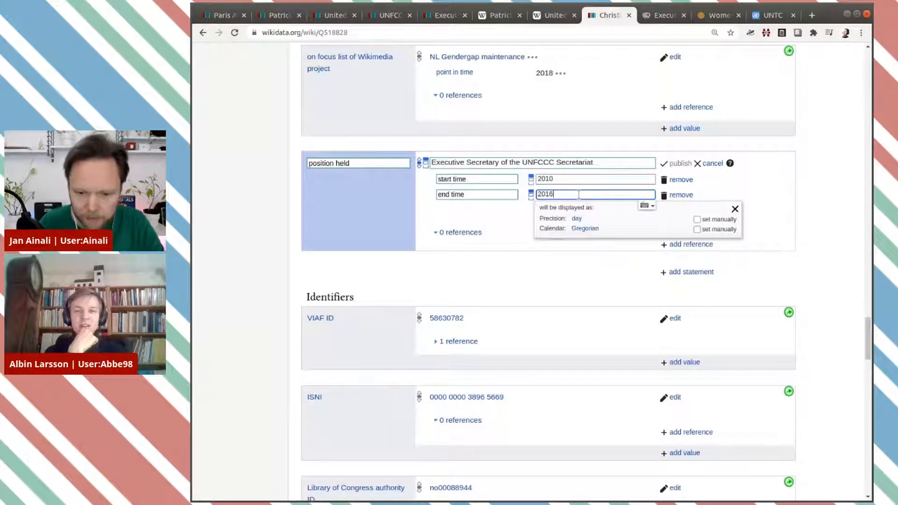
left_click(803, 193)
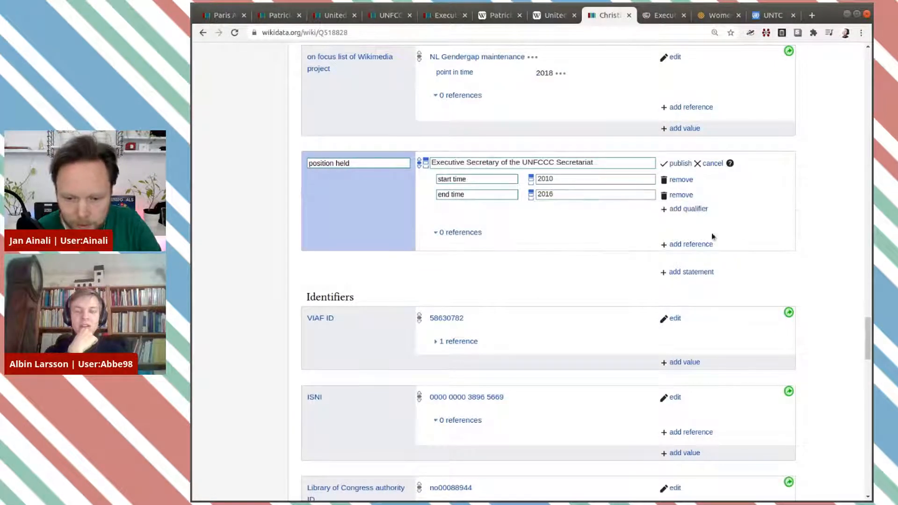
left_click(677, 165)
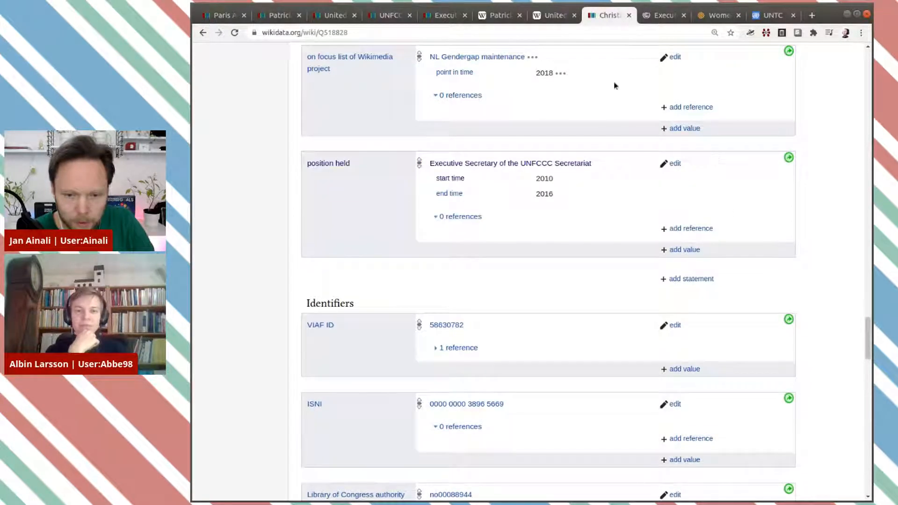
Step: Open Yvo de Boer's Wikipedia article from the UNFCCC article's Secretariat section and go to his Wikidata item
left_click(554, 18)
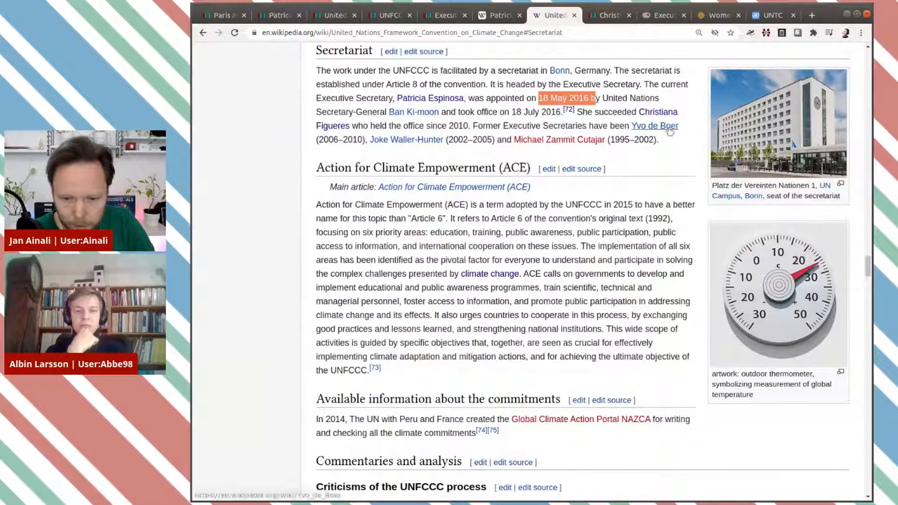
mouse_move(669, 129)
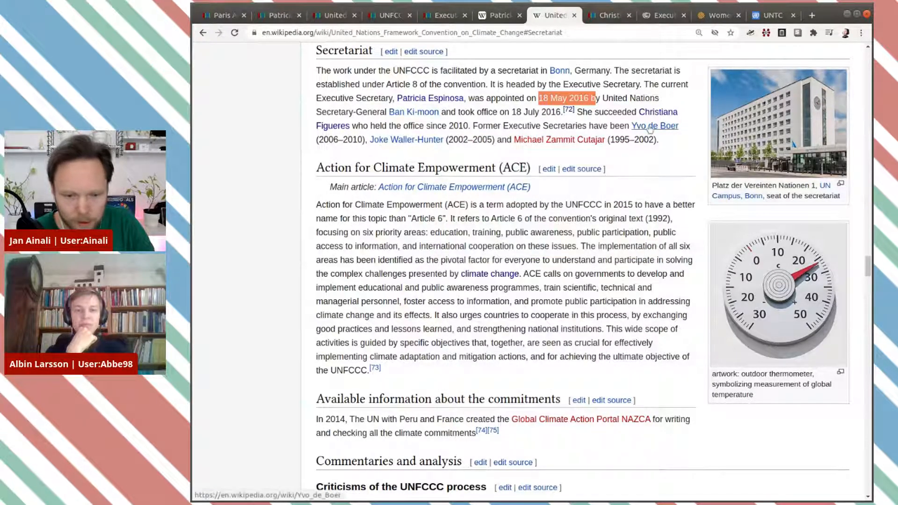
left_click(570, 153)
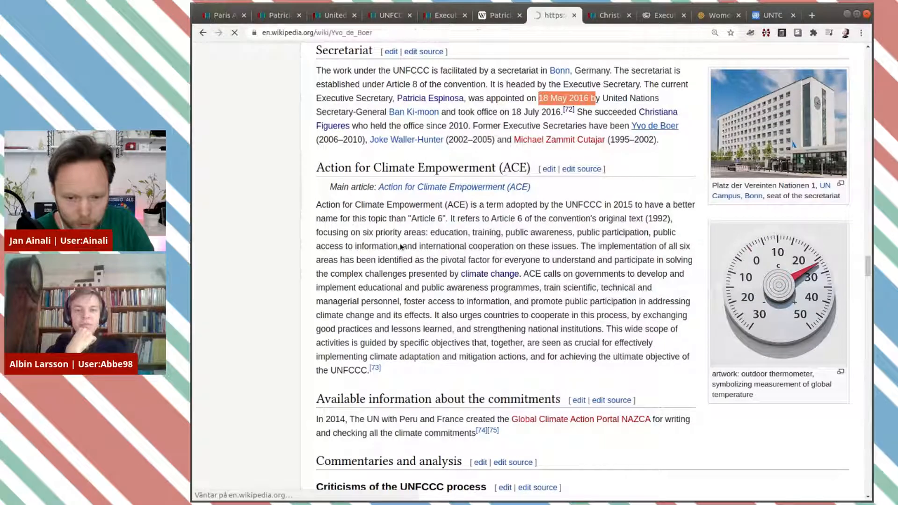
scroll(322, 256, "down", 4)
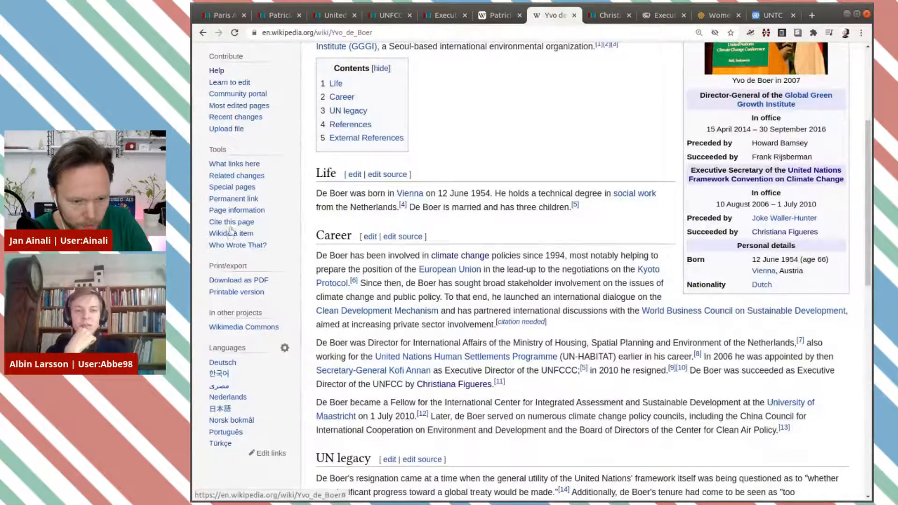
left_click(235, 246)
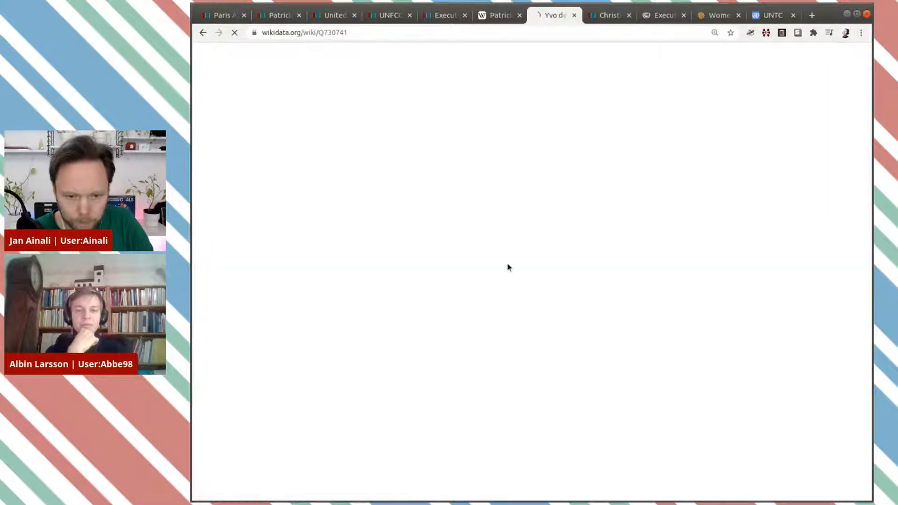
Step: Add a "position held" statement to Yvo de Boer's item with the value Executive Secretary of the UNFCCC Secretariat (Q104150935)
scroll(509, 267, "down", 5)
scroll(509, 268, "down", 10)
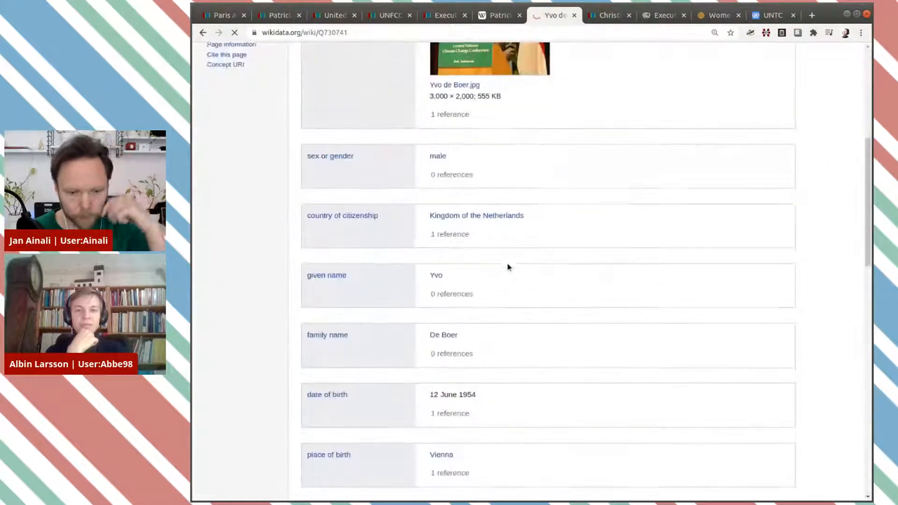
scroll(509, 269, "down", 2)
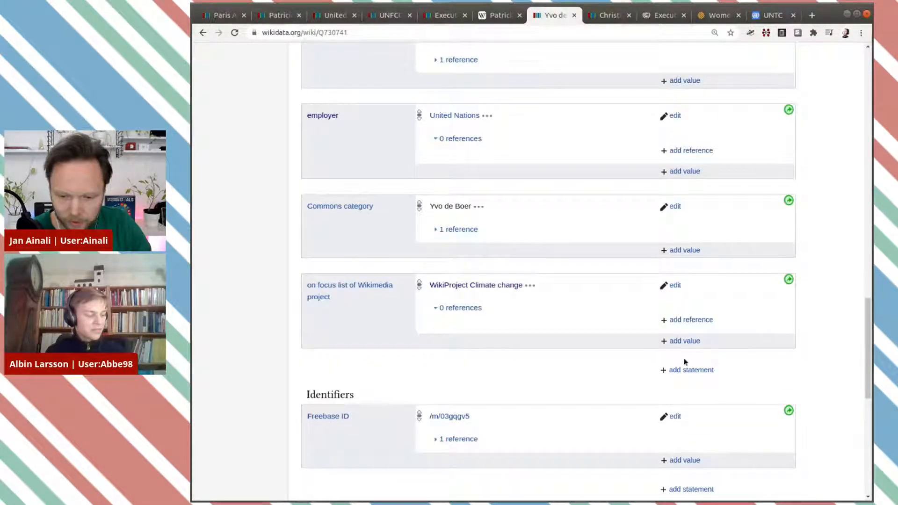
left_click(690, 370)
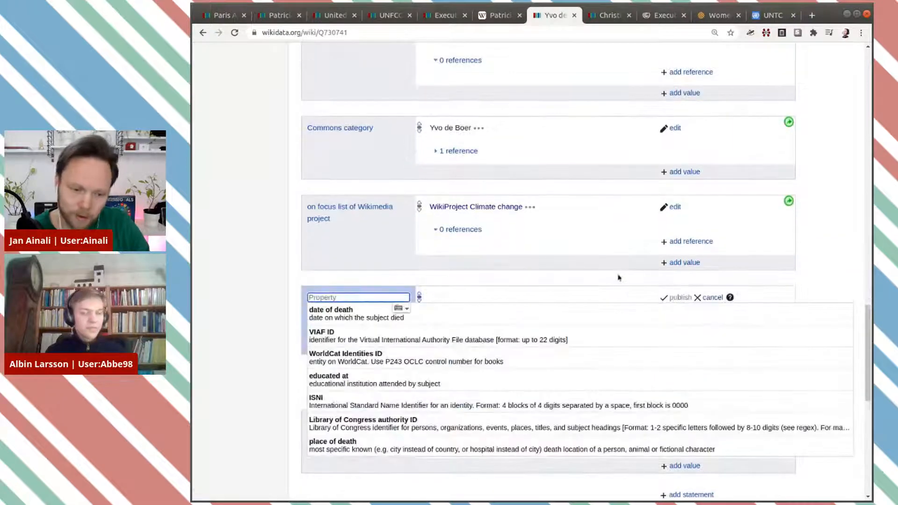
type("pos")
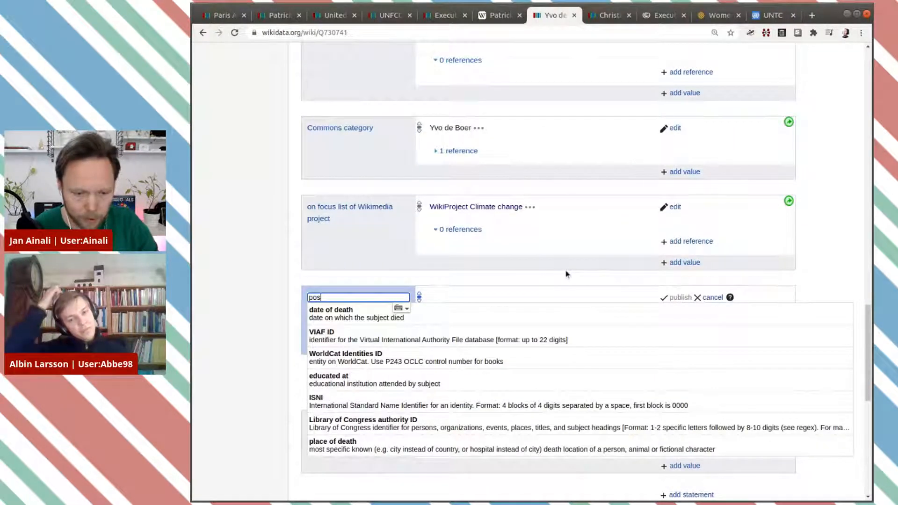
left_click(533, 314)
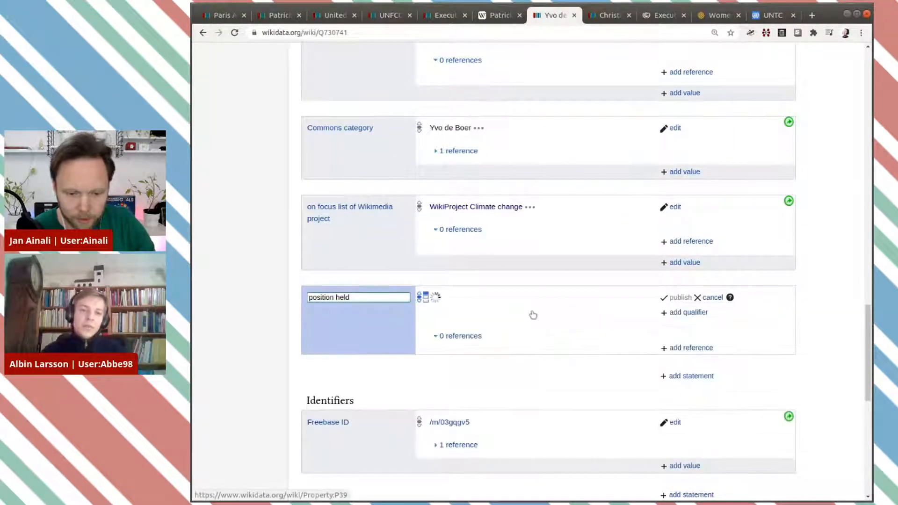
key("ctrl+v")
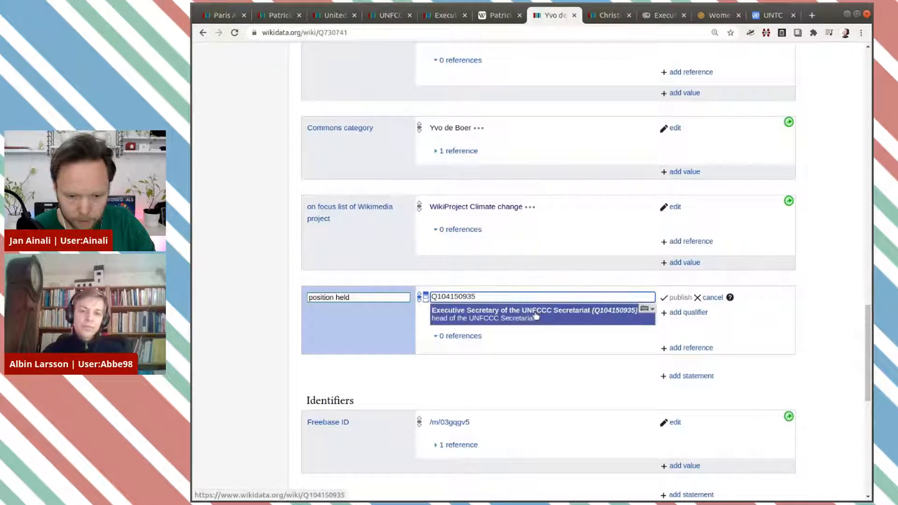
left_click(533, 310)
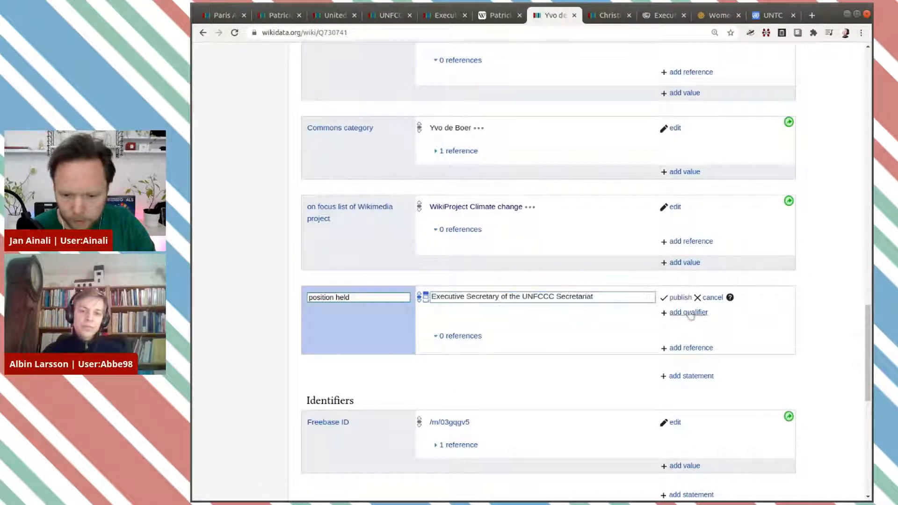
Step: Add a "start time" qualifier of 2006 to Yvo de Boer's position held statement
left_click(655, 319)
type("sta")
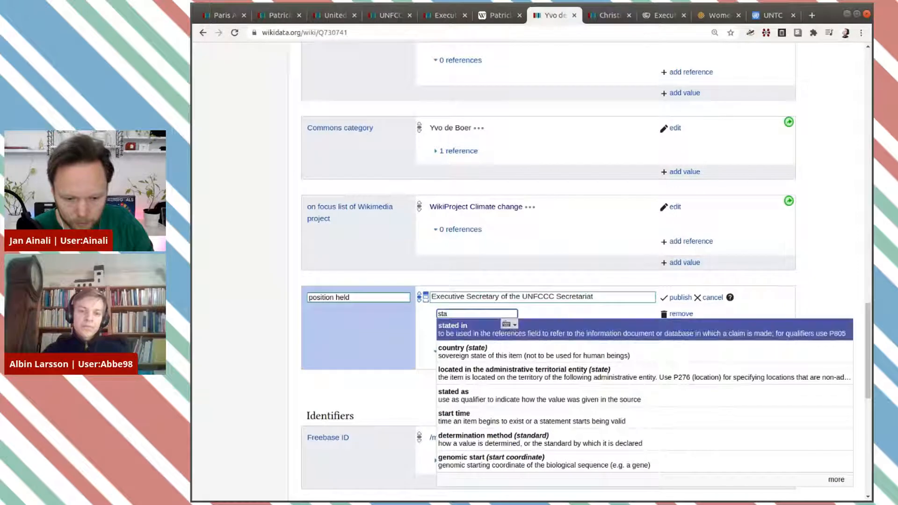
type("rt t")
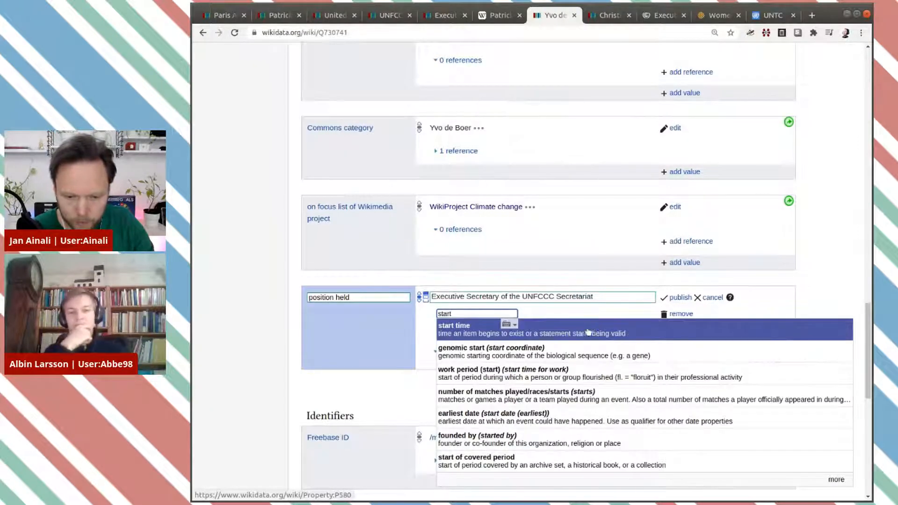
left_click(588, 330)
type("2006")
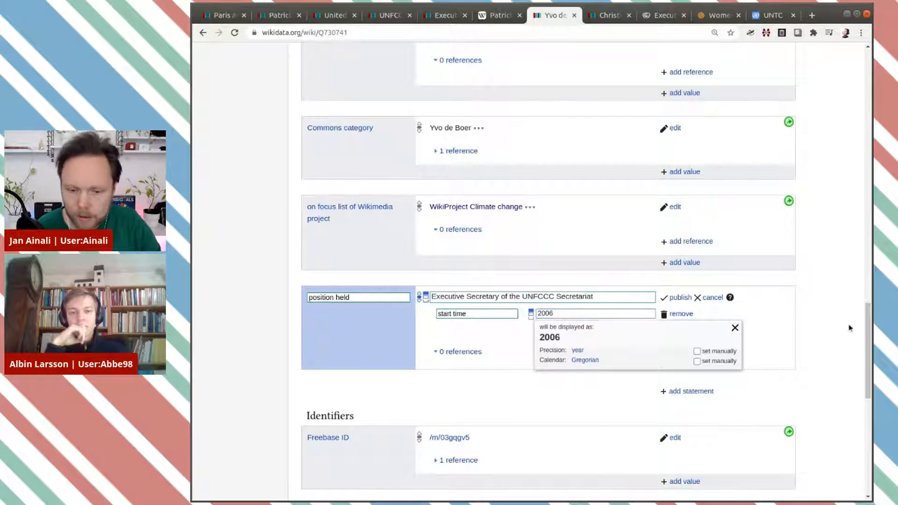
left_click(735, 327)
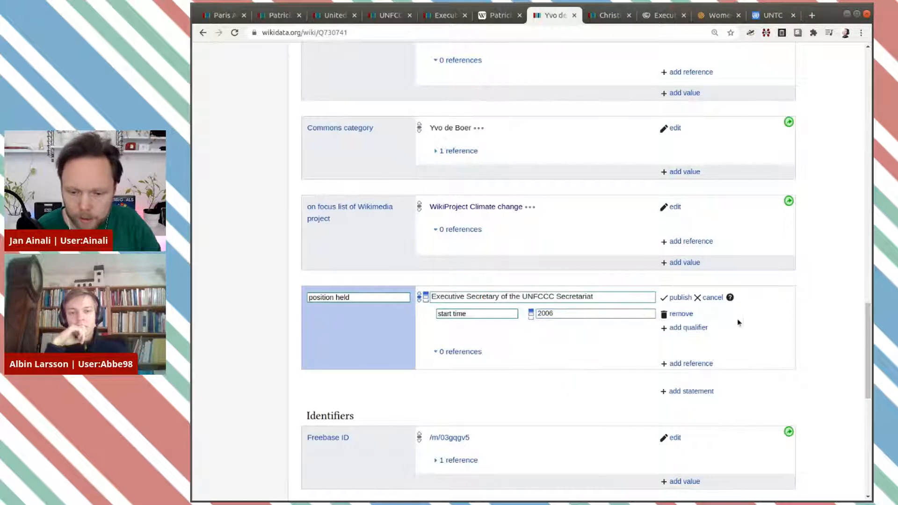
Step: Add an "end time" qualifier of 2010 to Yvo de Boer's position held statement and publish it
left_click(694, 330)
type("en")
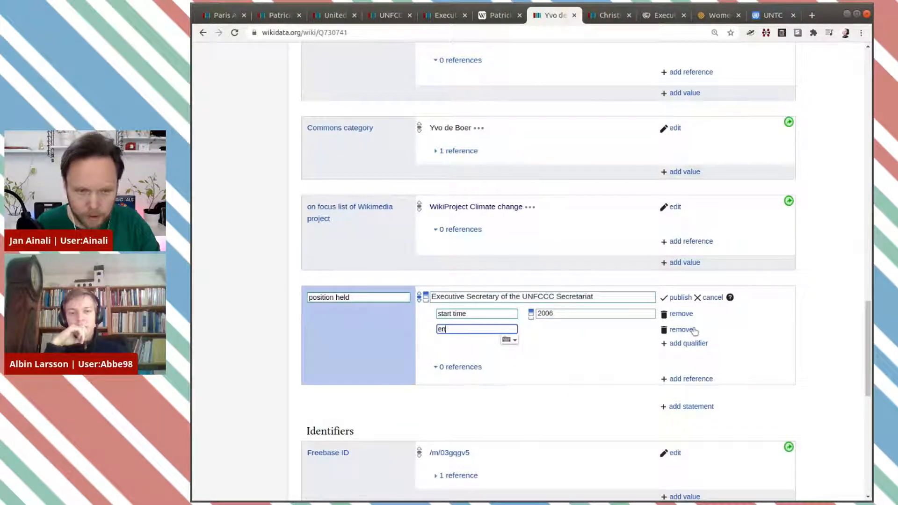
type("d")
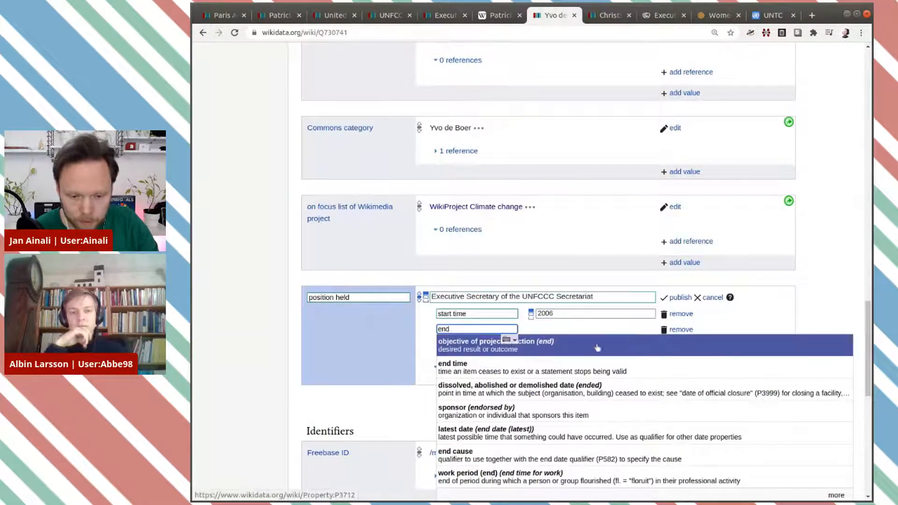
left_click(585, 369)
type("2010")
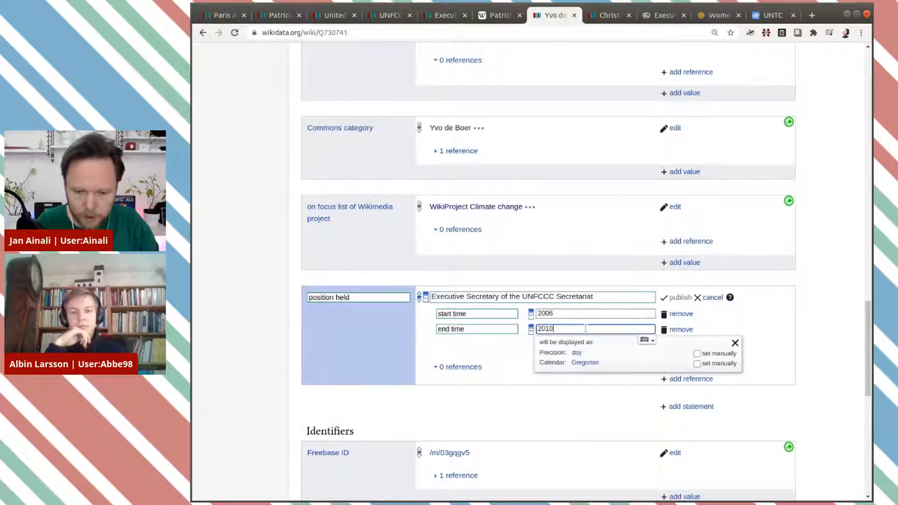
left_click(804, 338)
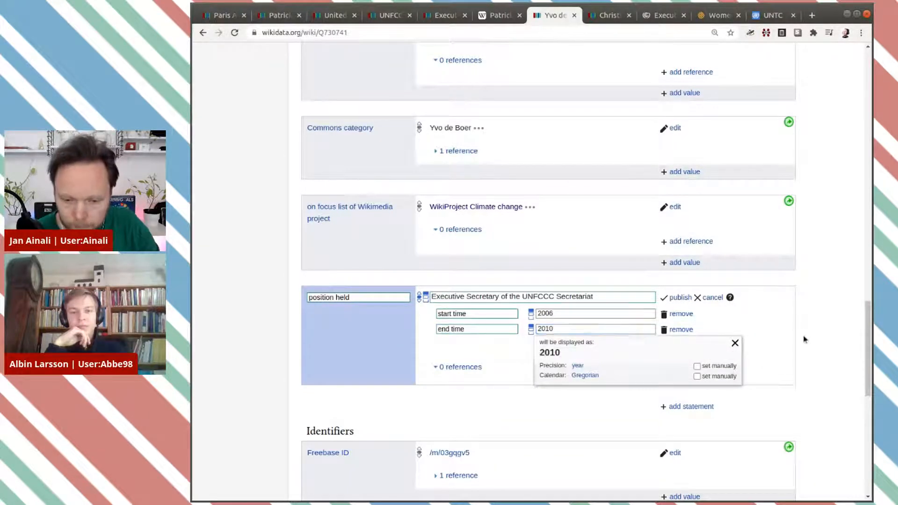
left_click(679, 299)
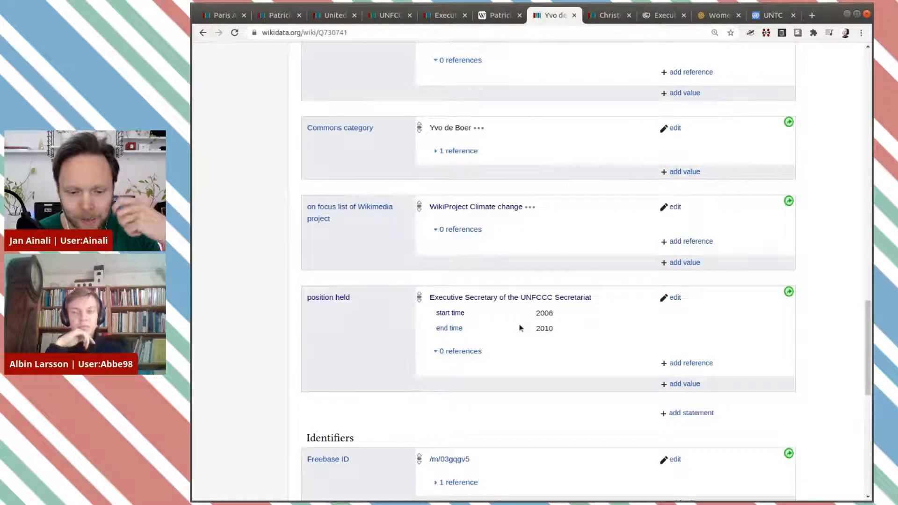
Step: Go to the Executive Secretary of the UNFCCC Secretariat item and start creating its discussion page
left_click(437, 16)
scroll(515, 241, "up", 2)
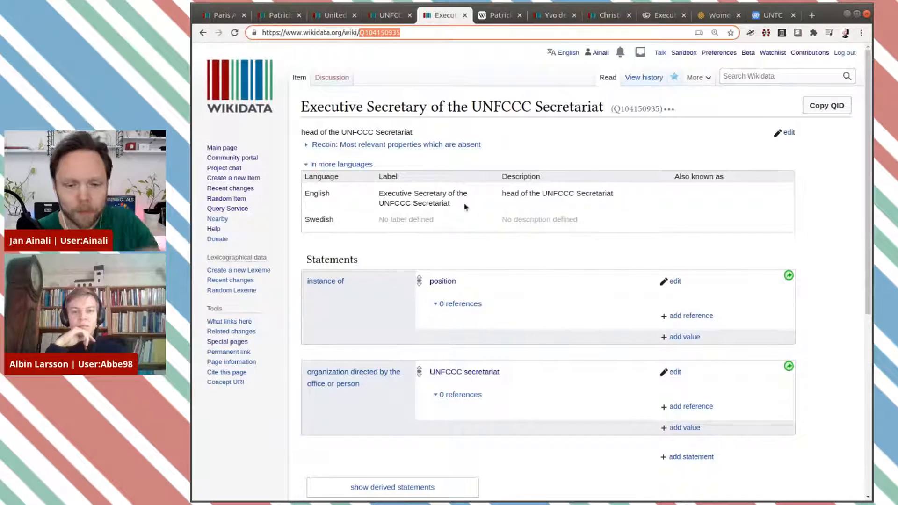
left_click(333, 79)
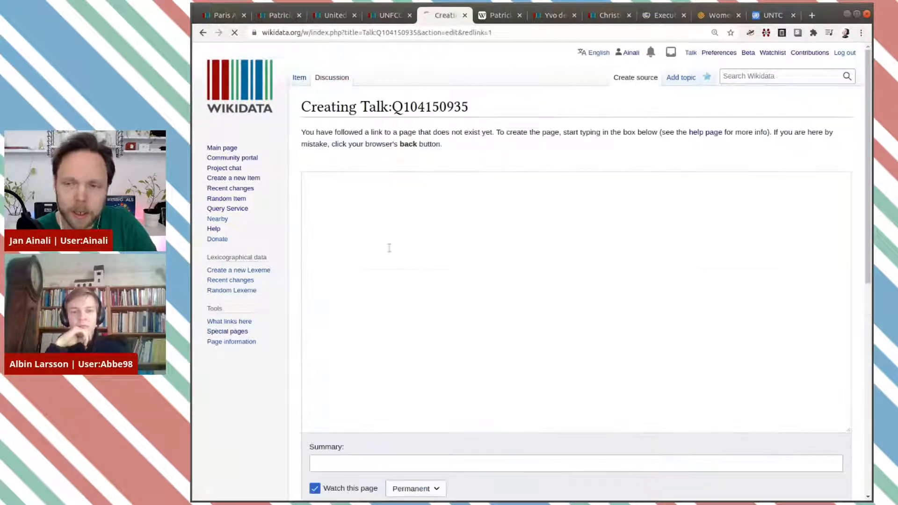
left_click(387, 231)
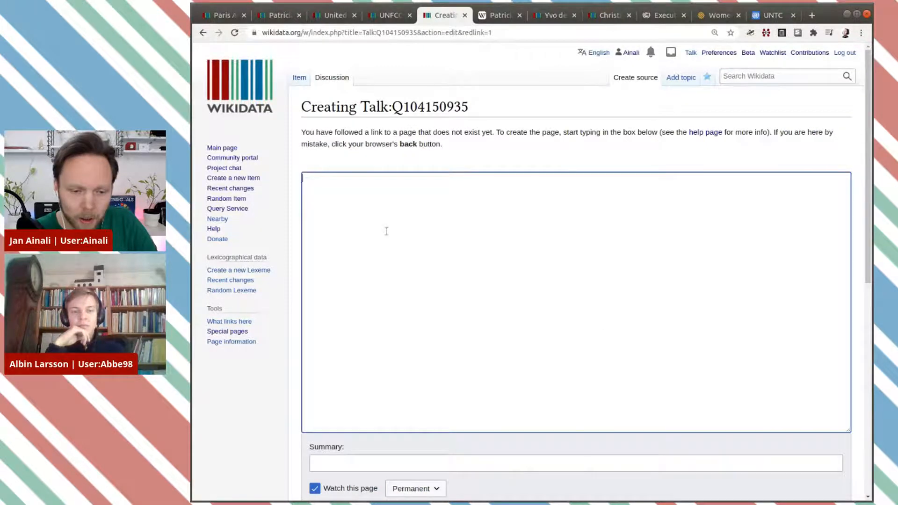
type("77")
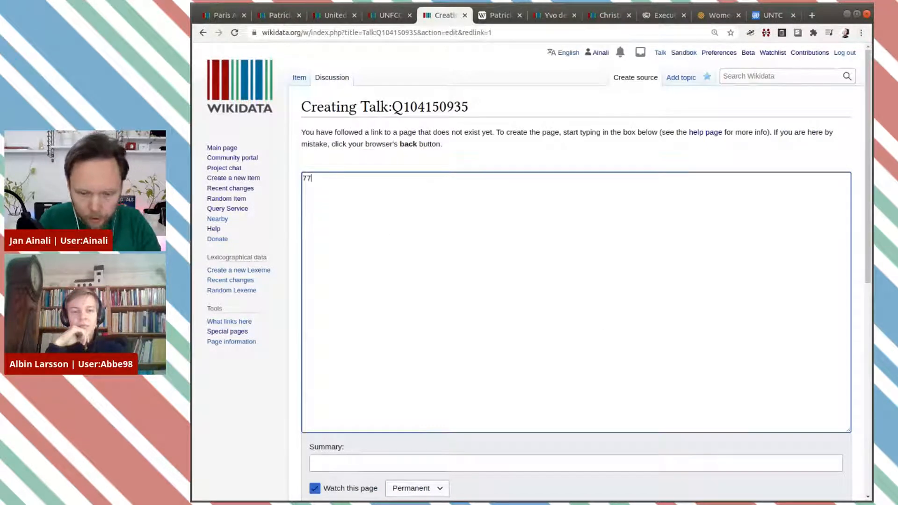
key("BackSpace")
key("BackSpace")
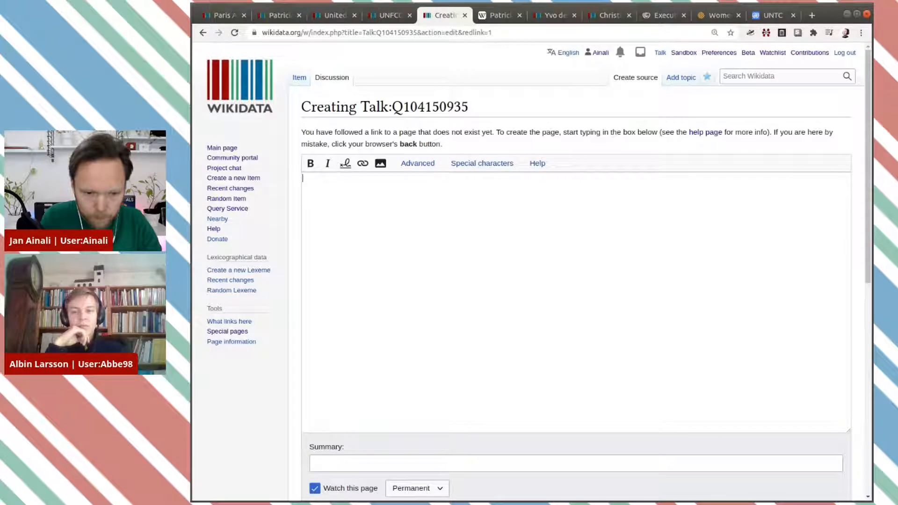
Step: Enter the template call {{PositionHeld|item=Q104150935}} in the new talk page's text
type("{{")
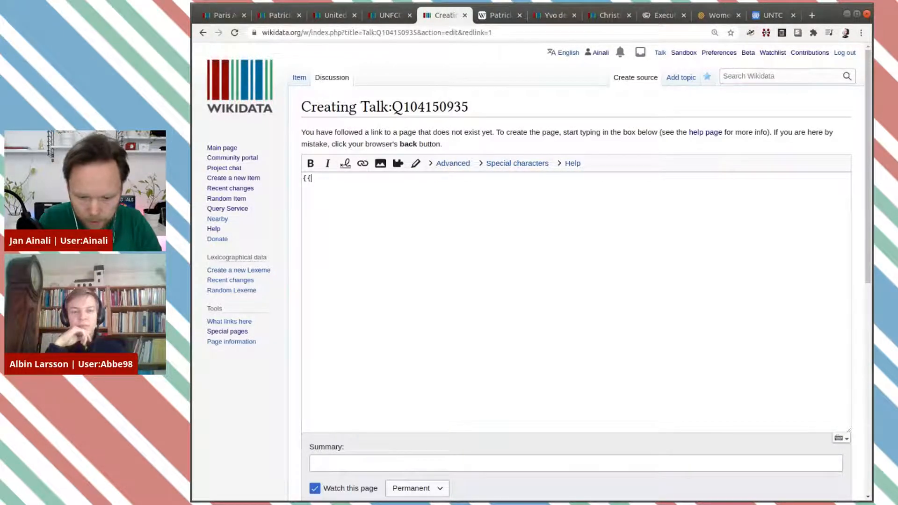
type("posiis")
key("BackSpace")
key("BackSpace")
type("sitionHeld")
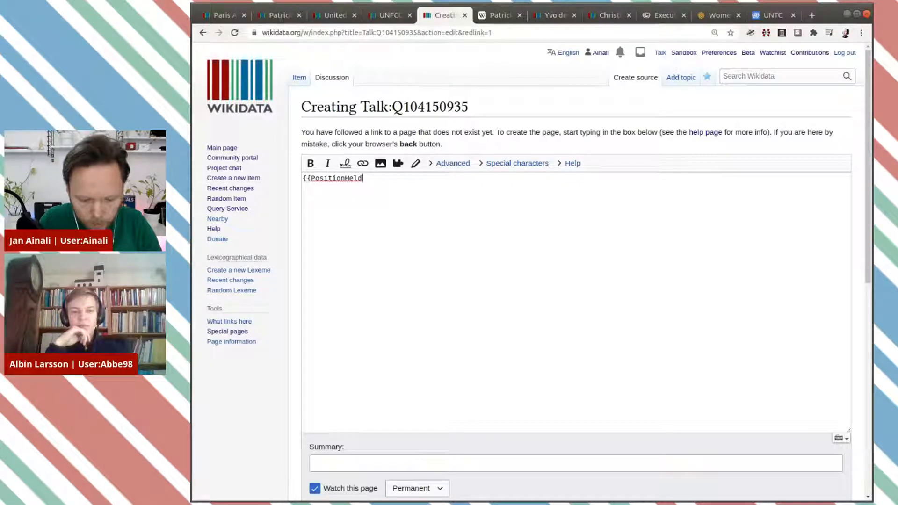
type("|item=")
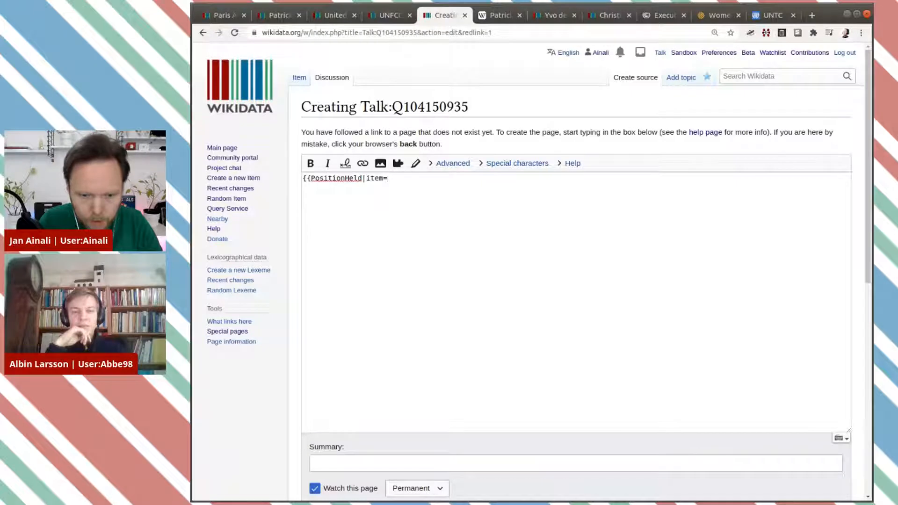
left_click_drag(393, 101, 465, 104)
key("ctrl+c")
left_click(430, 178)
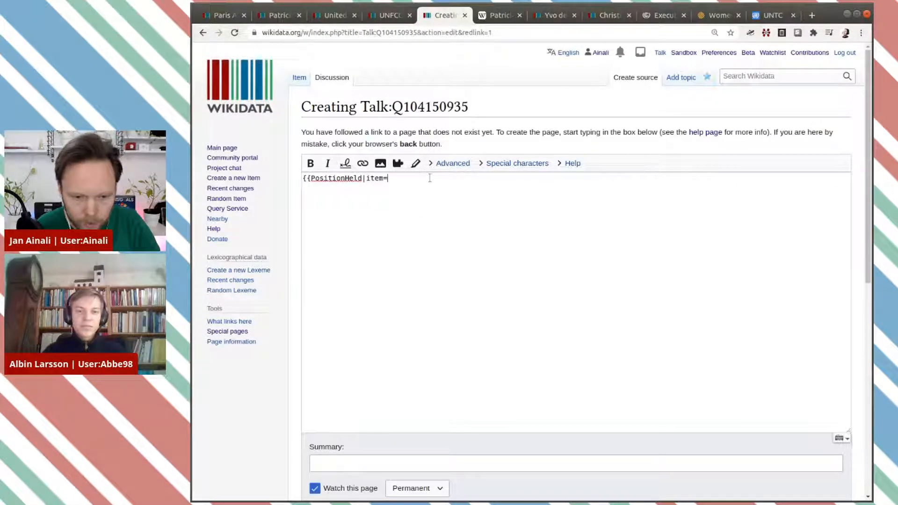
key("ctrl+v")
type("}}")
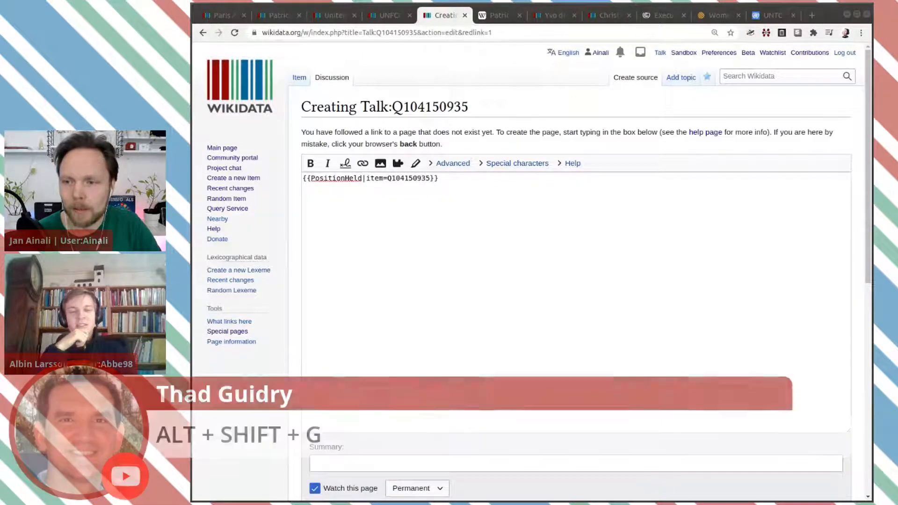
left_click(521, 177)
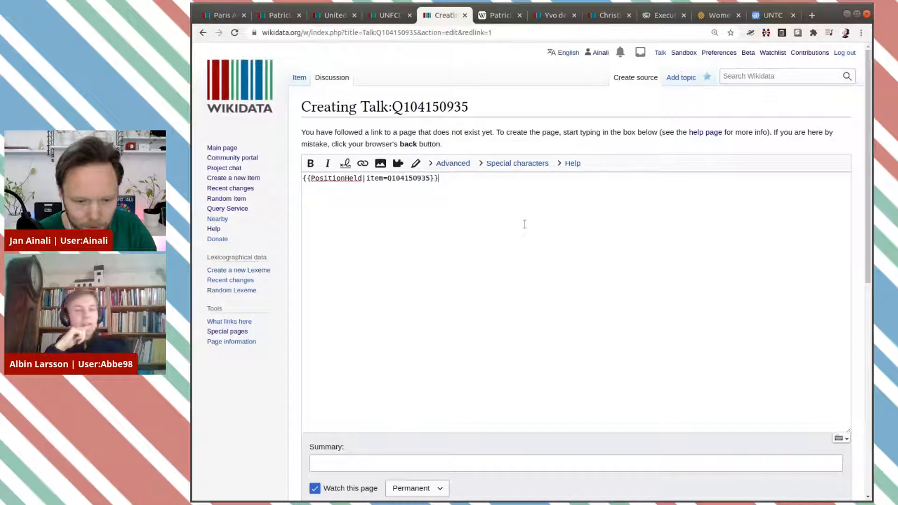
Step: Preview the talk page with the PositionHeld template
scroll(525, 223, "down", 1)
scroll(359, 294, "down", 4)
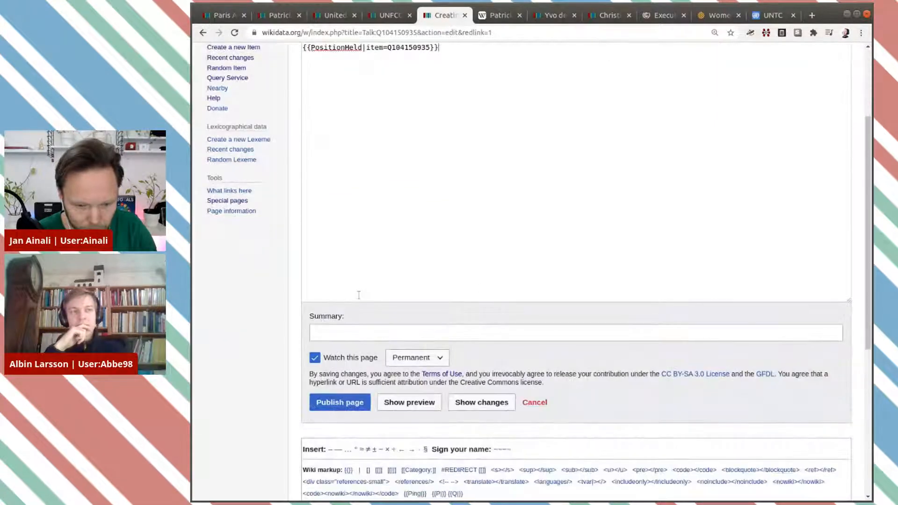
left_click(407, 403)
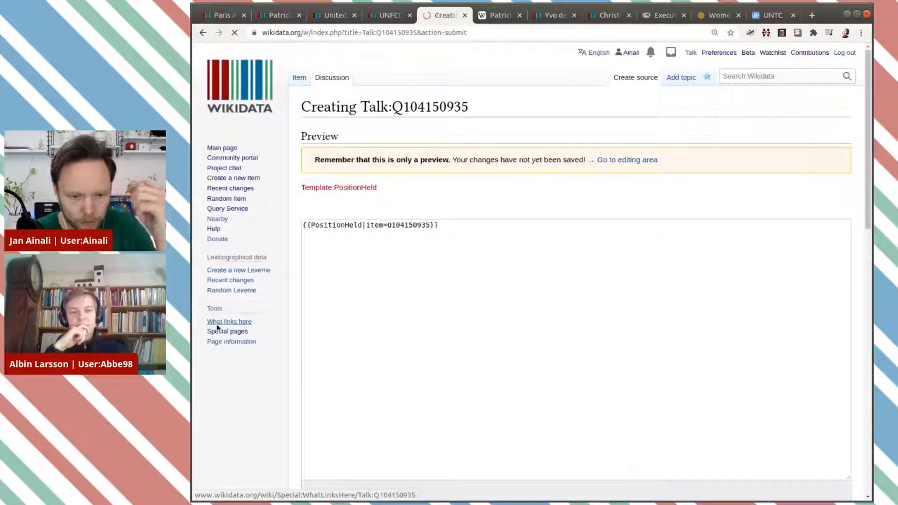
scroll(218, 328, "down", 3)
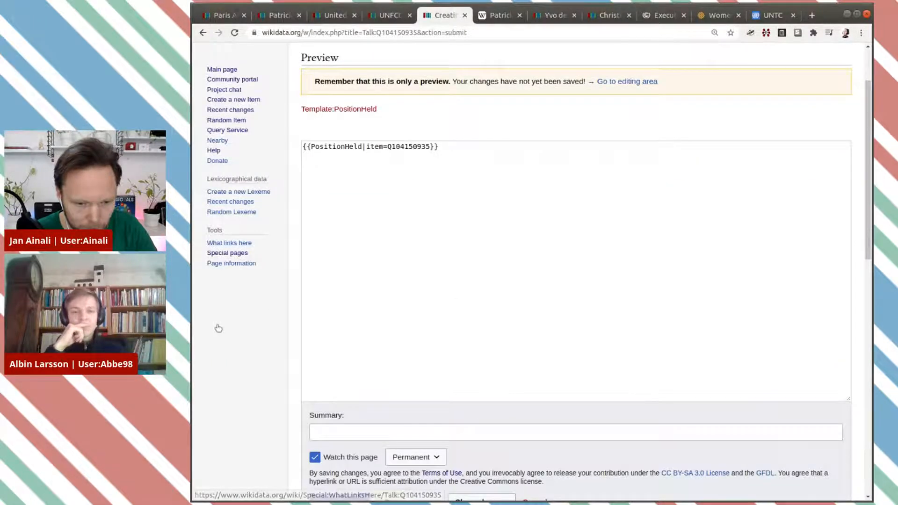
scroll(219, 327, "up", 2)
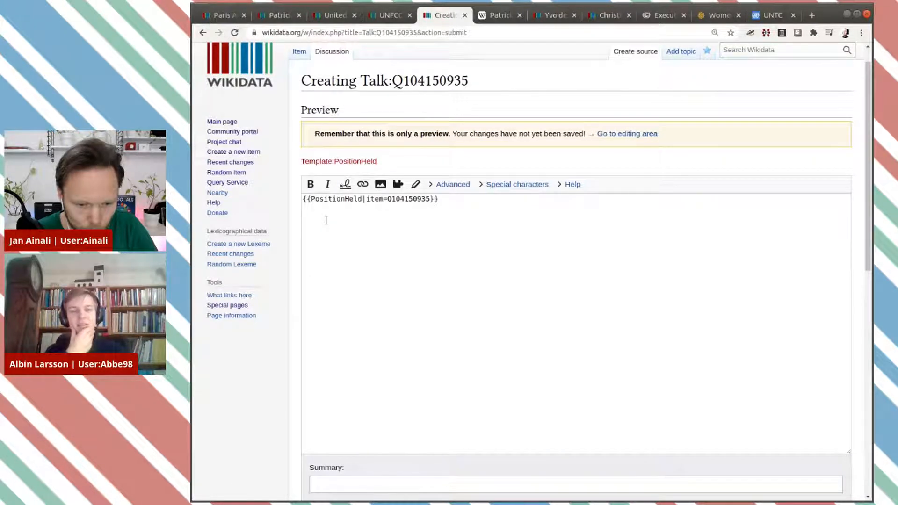
Step: Change the template name in the talk page to PositionHistory and preview the page again
double_click(351, 199)
left_click(361, 202)
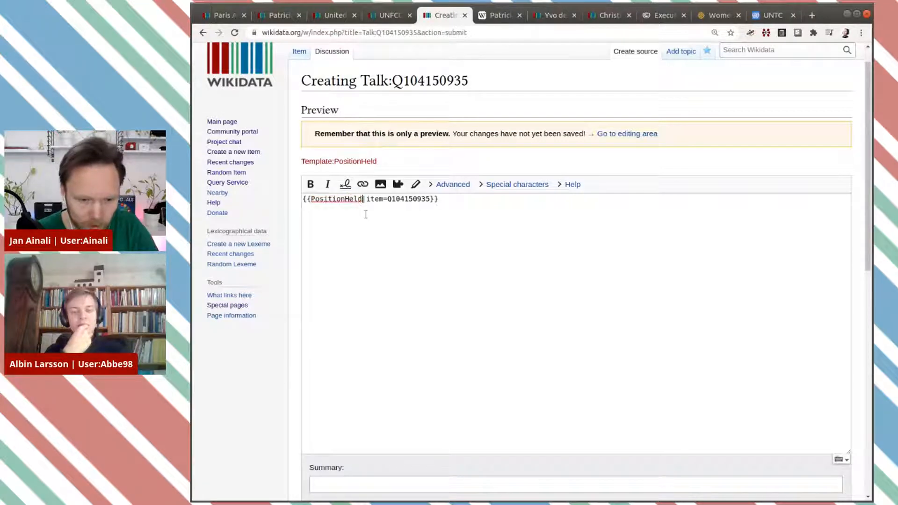
key("BackSpace")
key("BackSpace")
key("BackSpace")
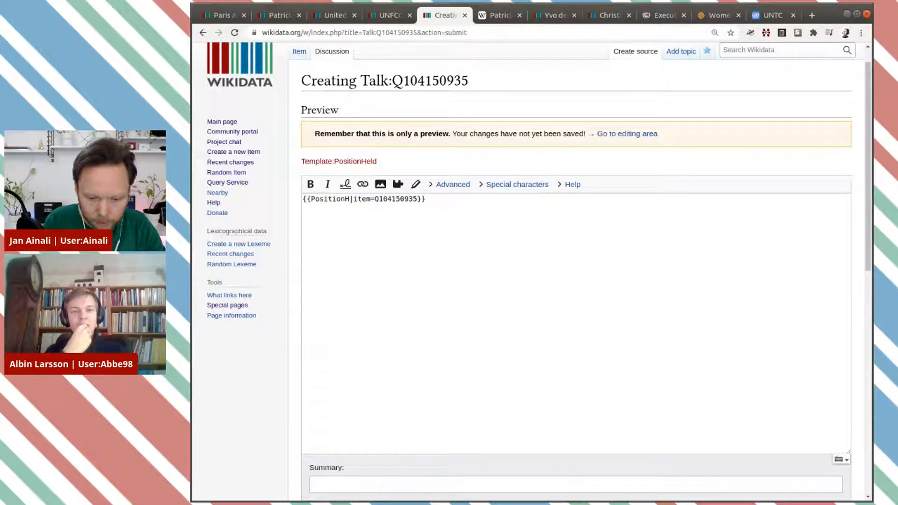
type("istoru")
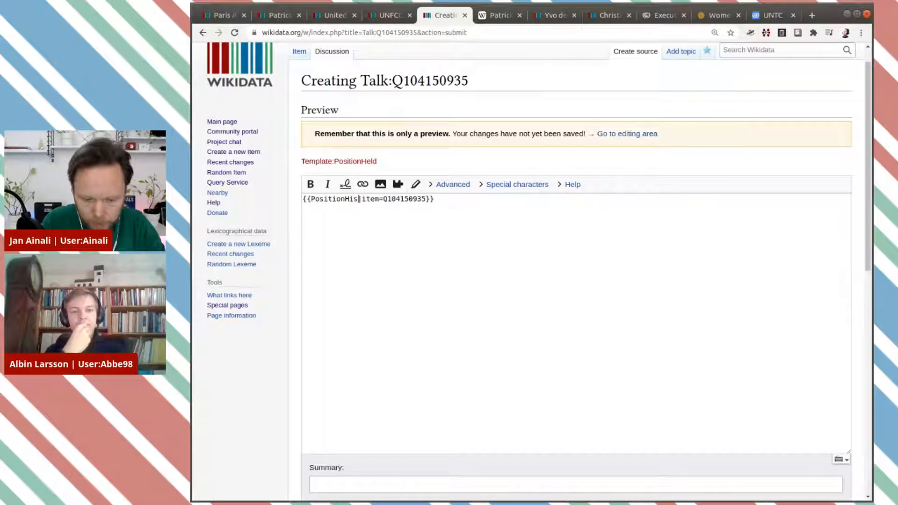
key("BackSpace")
type("y")
scroll(529, 272, "down", 5)
left_click(382, 424)
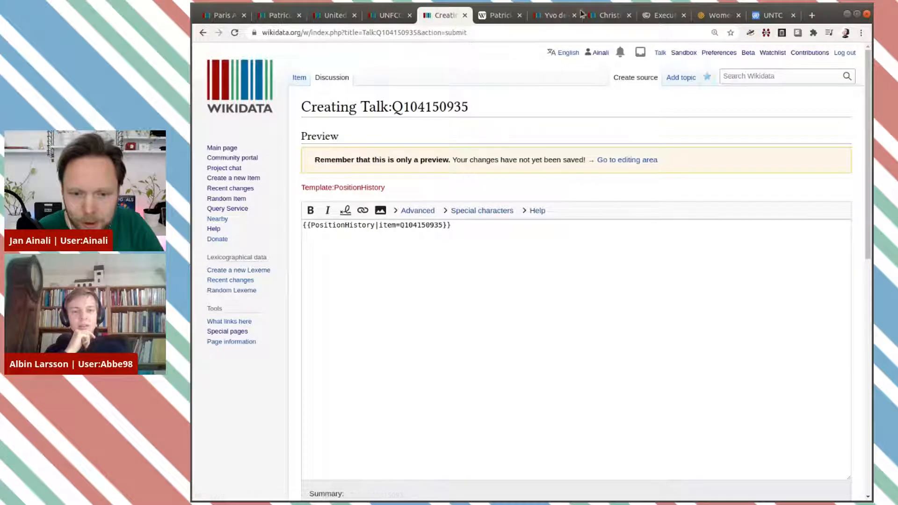
Step: From Yvo de Boer's item, search Wikidata for "justitieutskottets ordförande" and open the source of the talk page for Q97670196
left_click(536, 18)
scroll(721, 140, "up", 9)
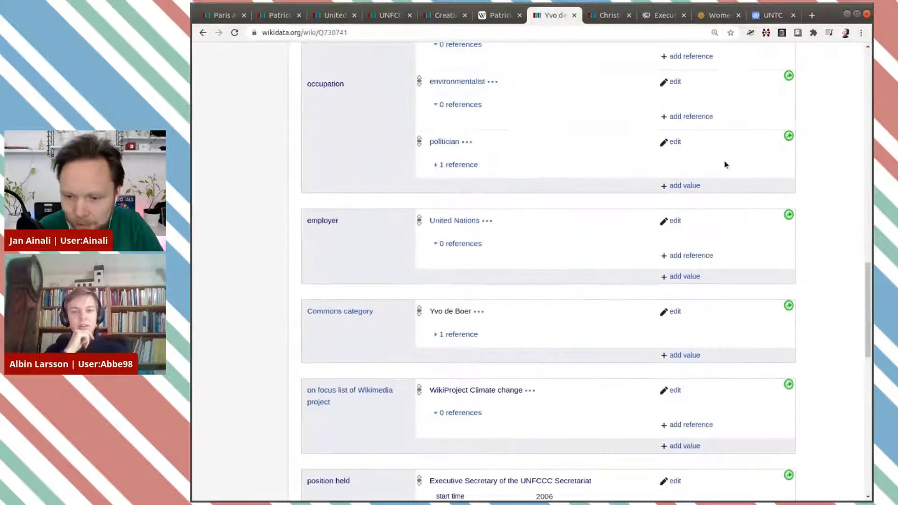
left_click_drag(868, 213, 868, 68)
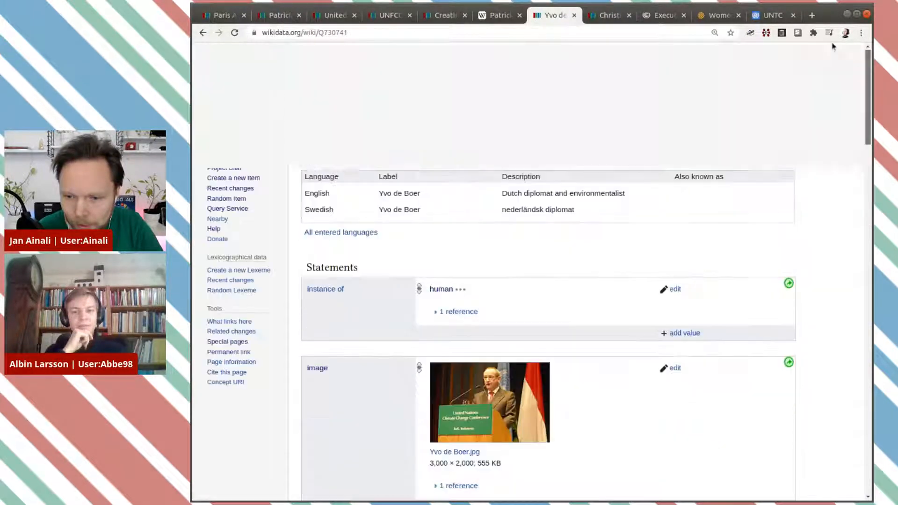
left_click(749, 78)
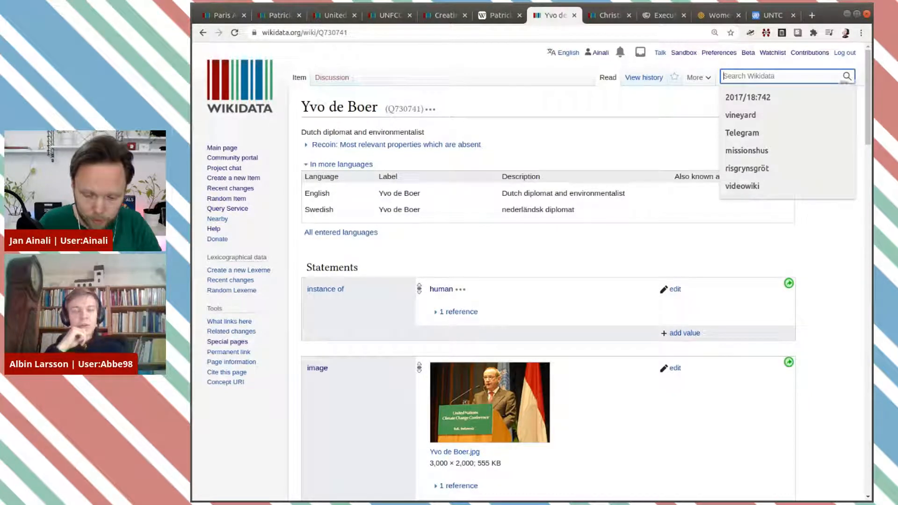
type("justitie")
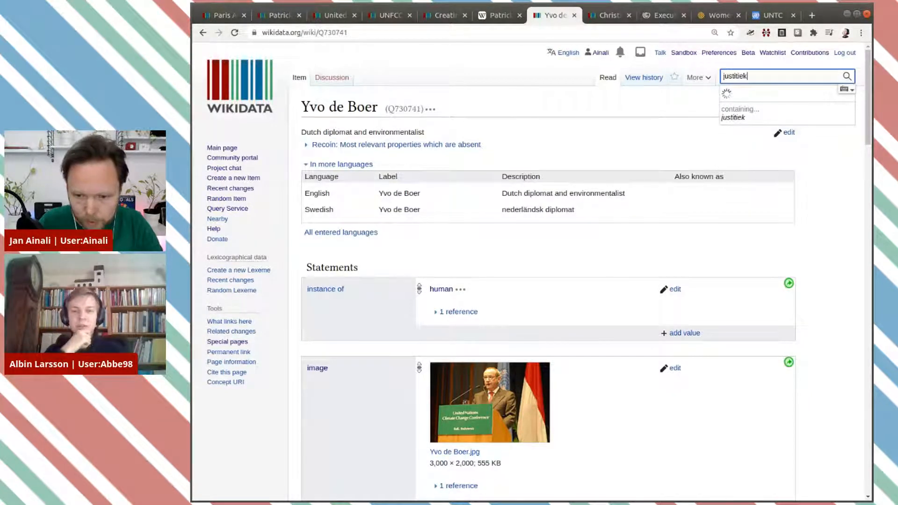
type("ut")
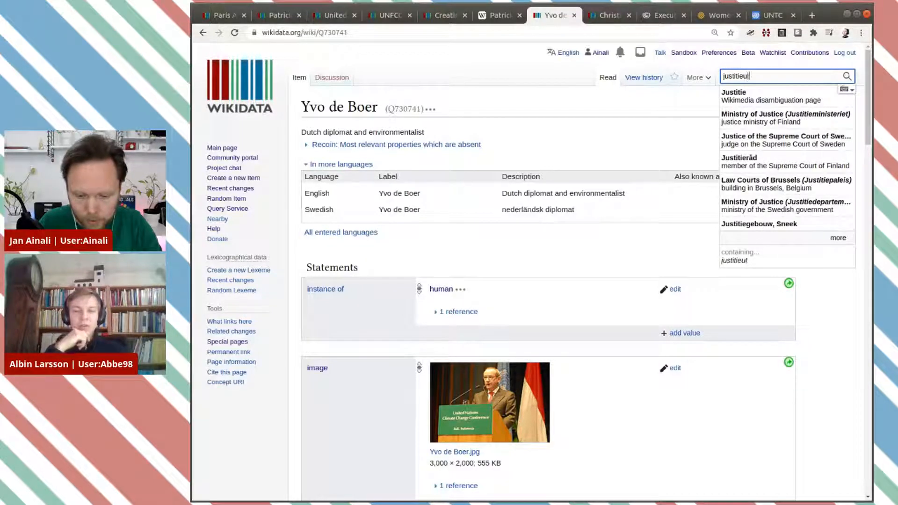
type("skottets")
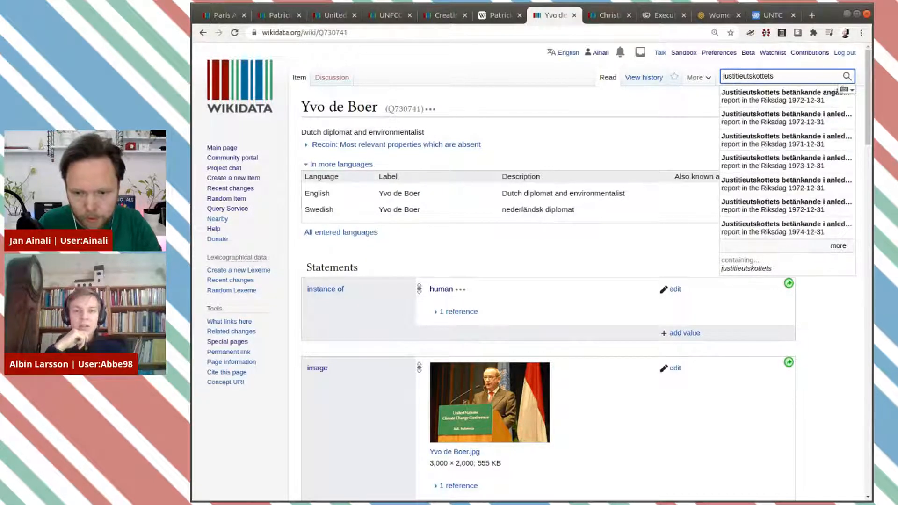
type(" ordförande")
key("Return")
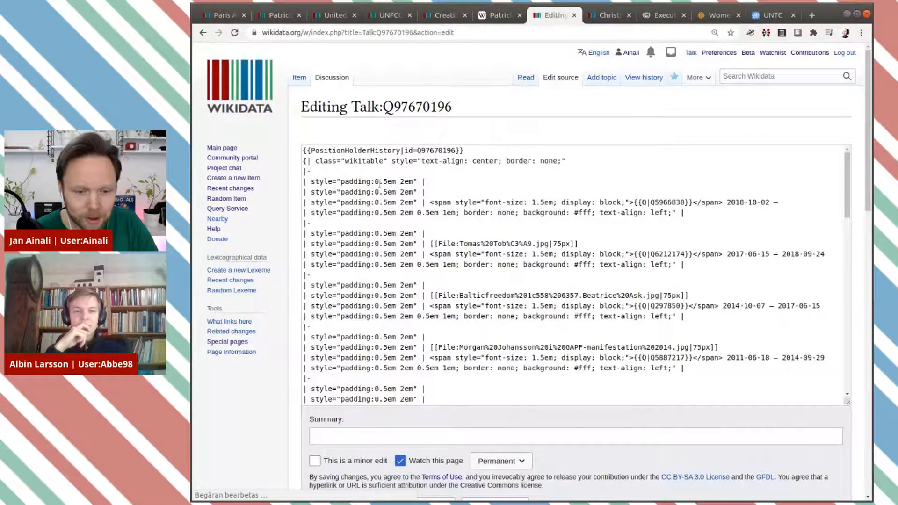
Step: Copy the template name PositionHolderHistory from the Q97670196 talk page and replace PositionHistory with it in Talk:Q104150935
left_click_drag(398, 150, 309, 150)
key("ctrl+c")
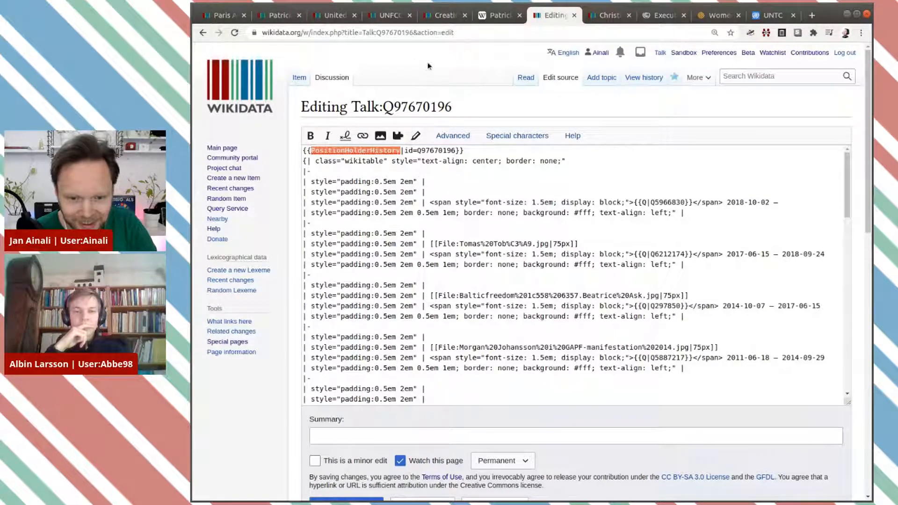
key("ctrl+Page_Up")
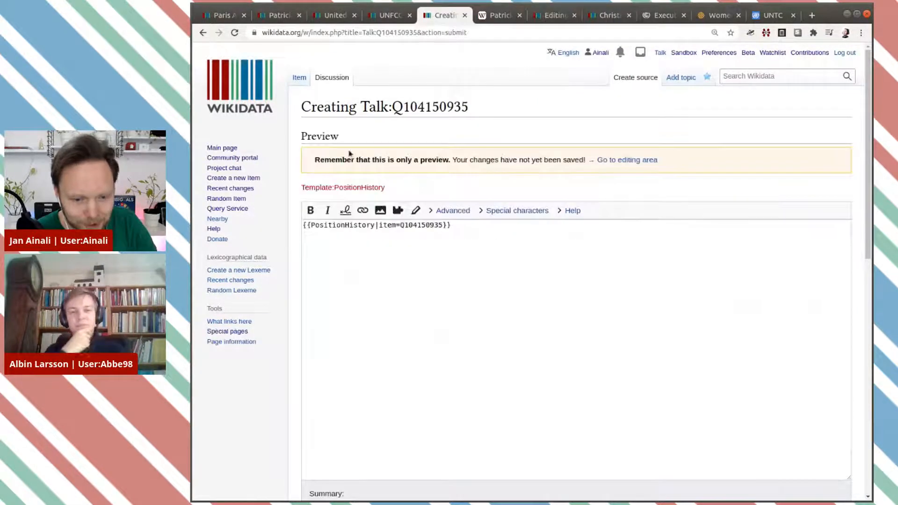
double_click(340, 225)
key("ctrl+v")
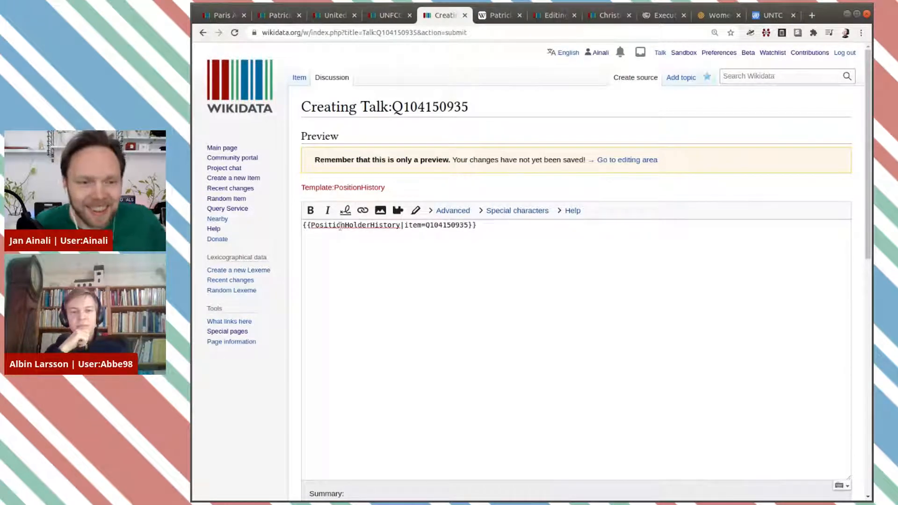
scroll(305, 292, "down", 1)
scroll(305, 292, "down", 5)
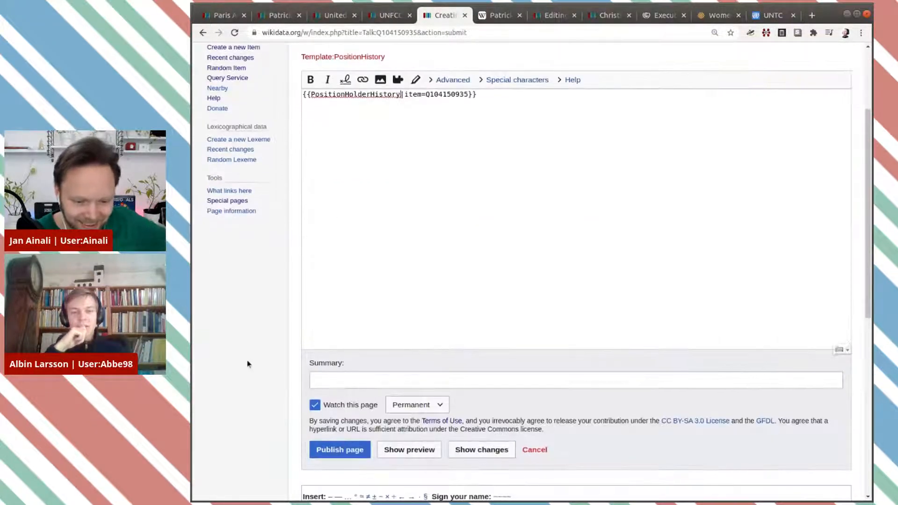
Step: Compare the template call with the Q97670196 talk page source, rename the item parameter to id in Talk:Q104150935, and preview the page
left_click(391, 372)
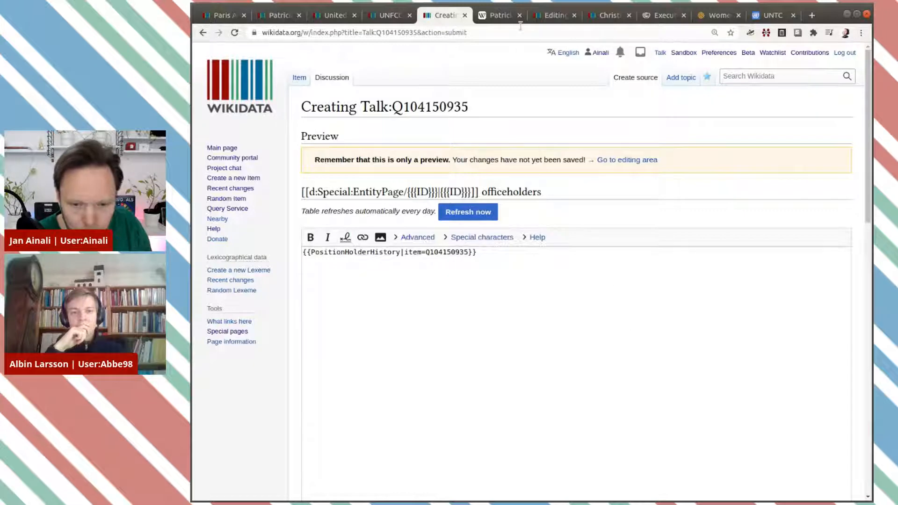
left_click(552, 19)
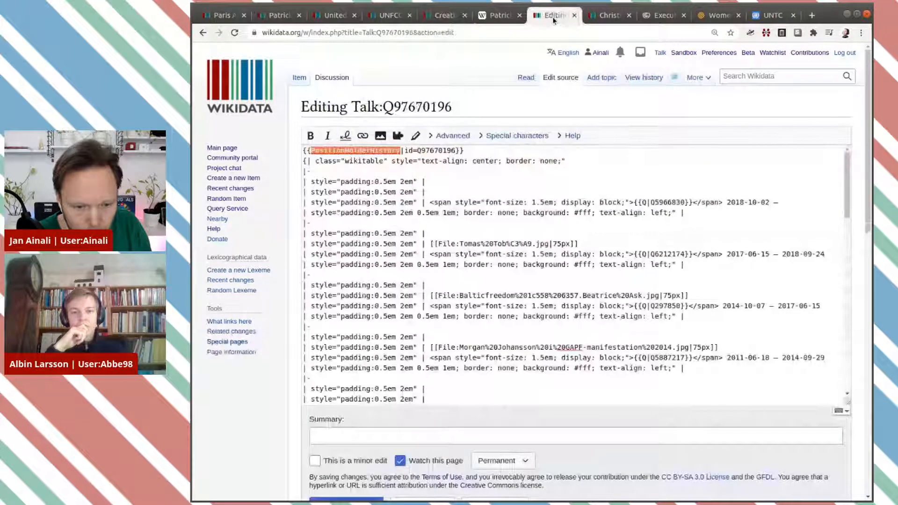
left_click(437, 15)
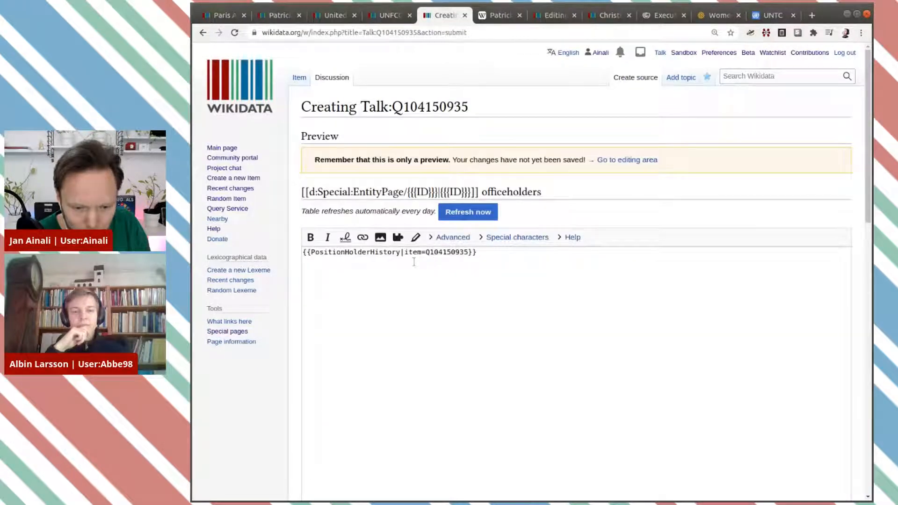
left_click(423, 256)
key("BackSpace")
key("BackSpace")
key("BackSpace")
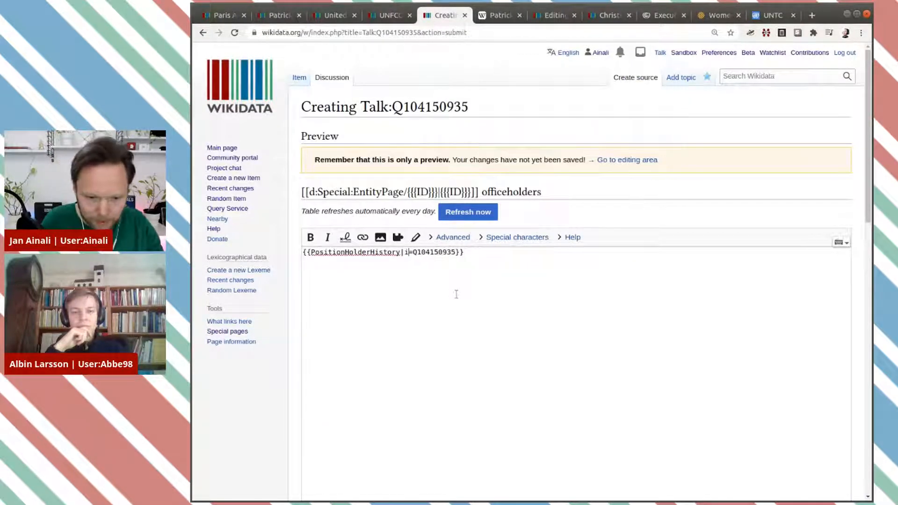
type("d")
scroll(261, 360, "down", 6)
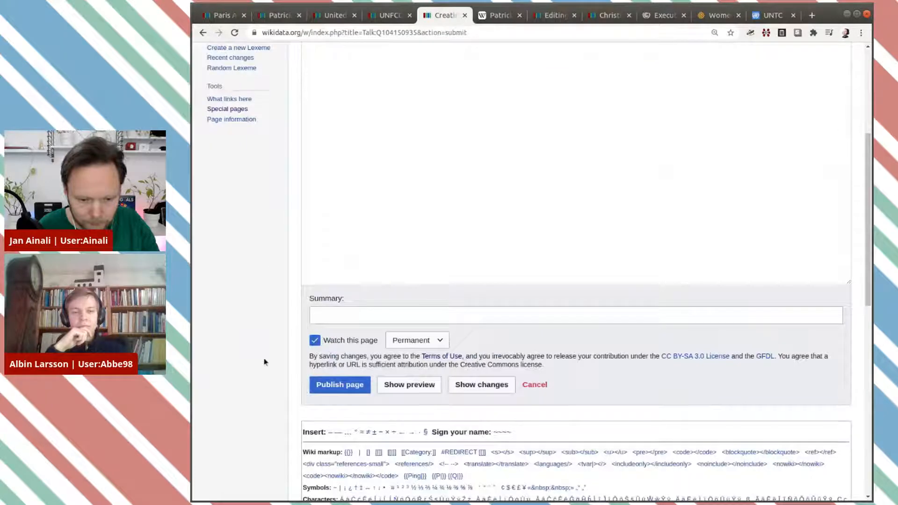
left_click(388, 323)
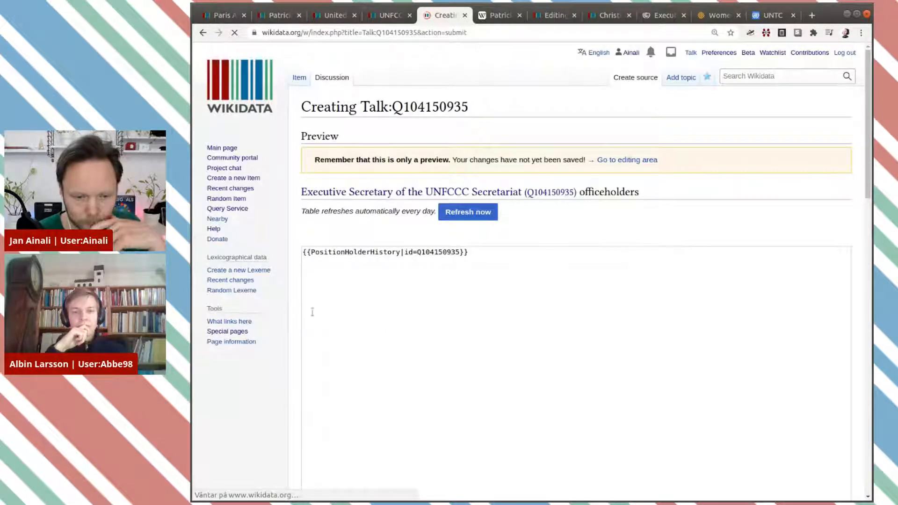
Step: Publish the Talk:Q104150935 page and refresh its officeholders table
scroll(283, 316, "down", 2)
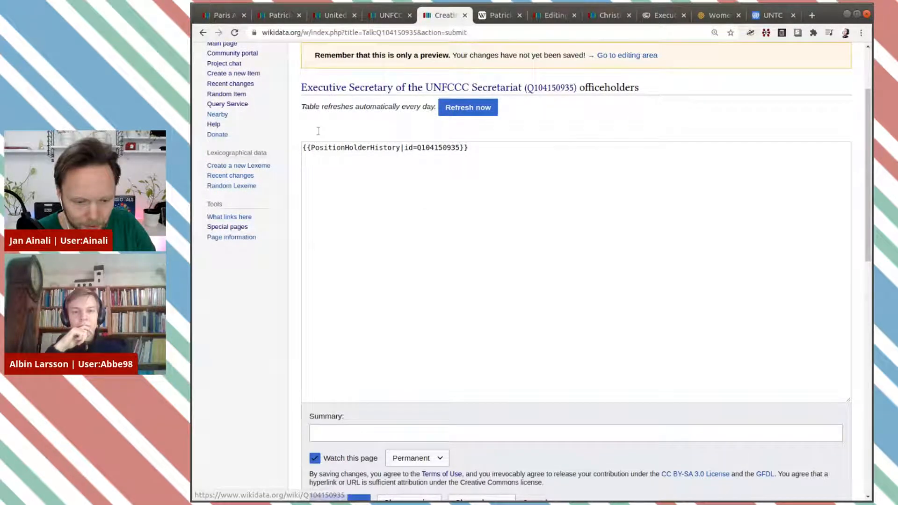
scroll(276, 438, "down", 1)
scroll(275, 438, "down", 1)
left_click(333, 411)
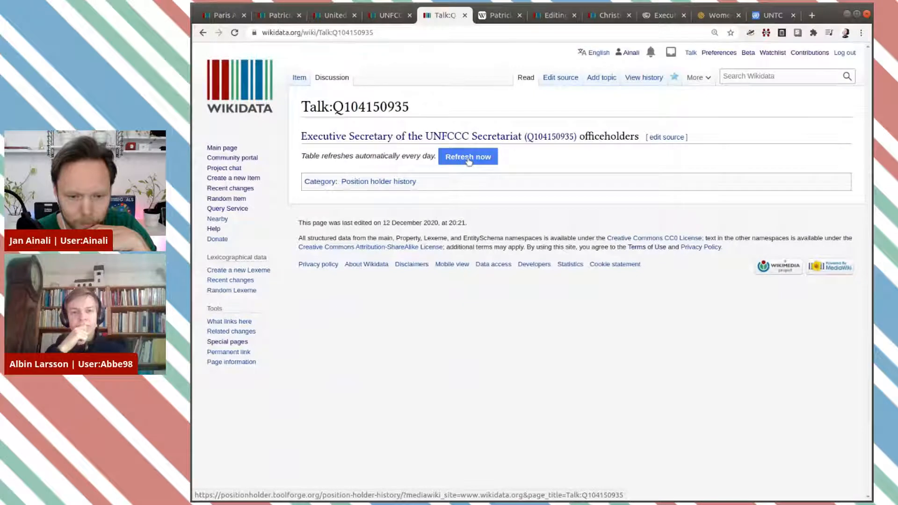
left_click(469, 158)
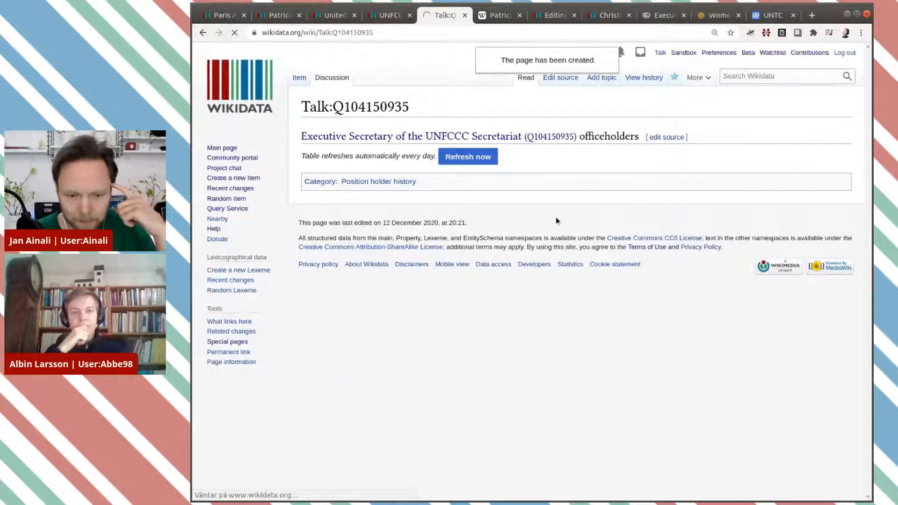
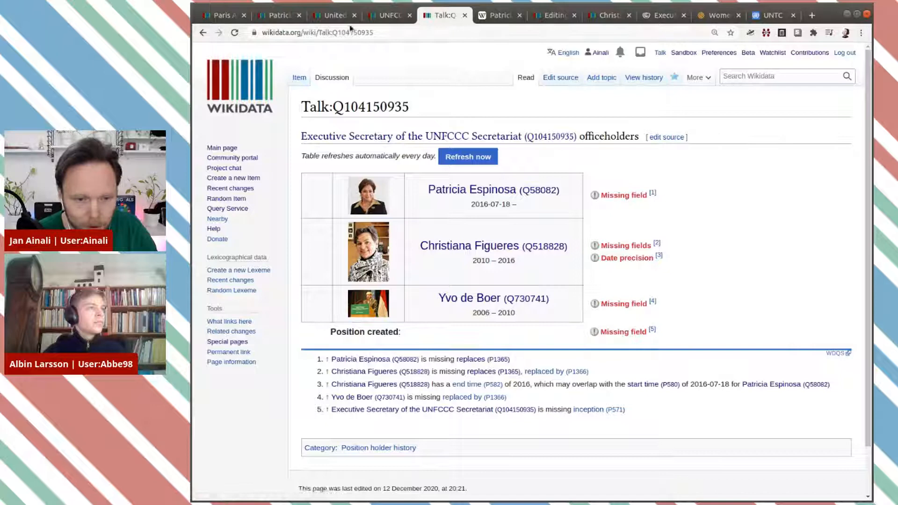
Step: Return from the Q97670196 talk page source to Yvo de Boer's item and reload it
left_click(549, 19)
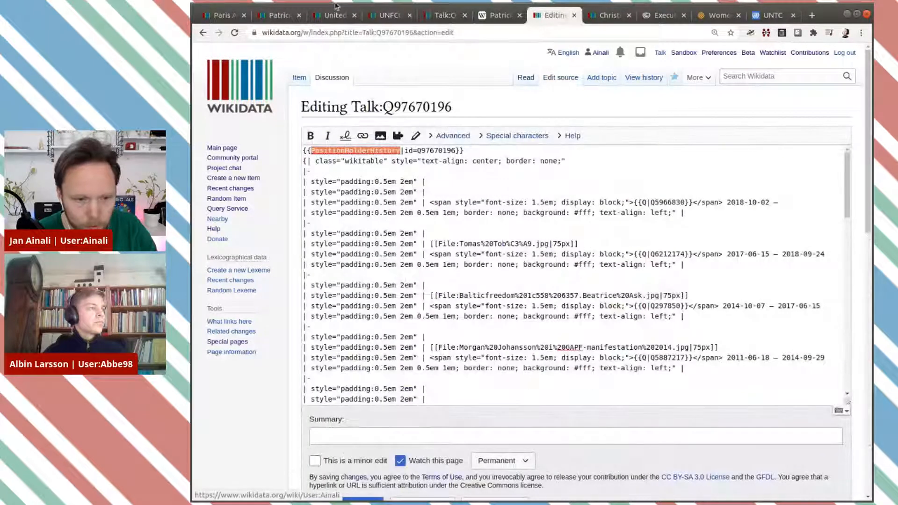
left_click(204, 32)
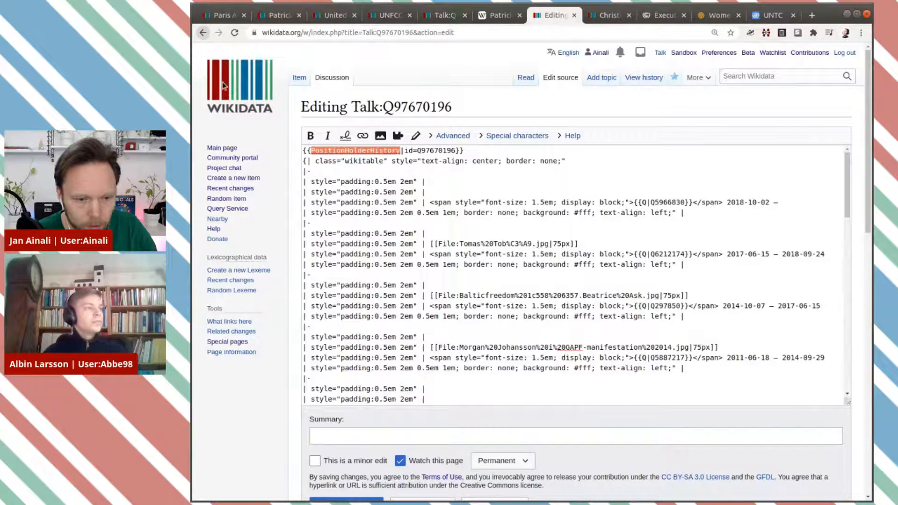
scroll(418, 234, "down", 5)
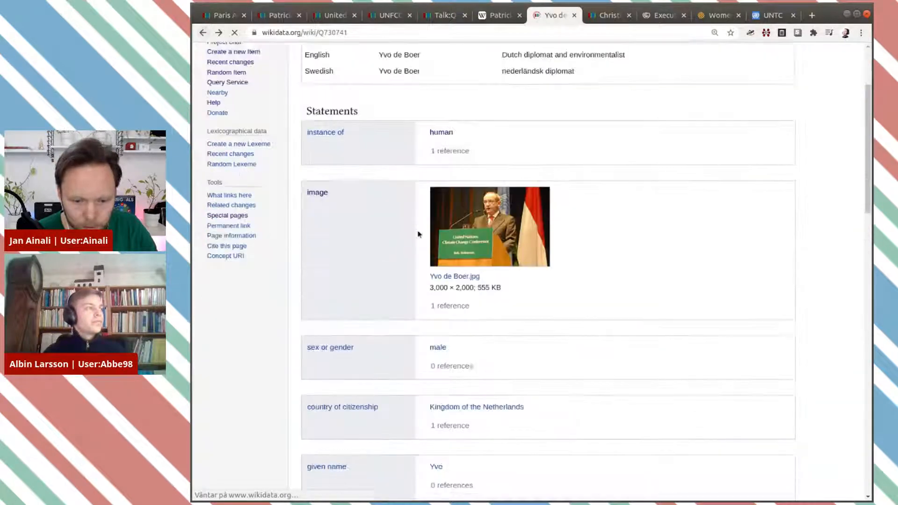
scroll(418, 234, "down", 10)
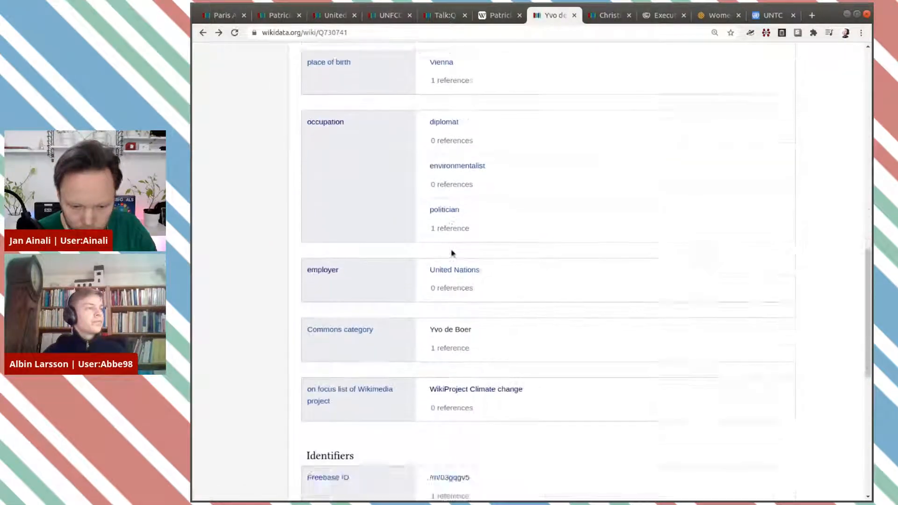
scroll(491, 269, "up", 9)
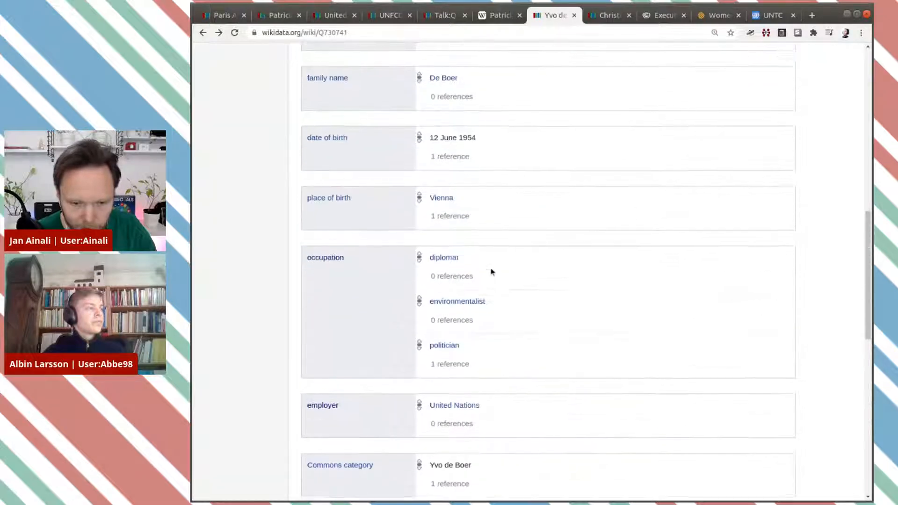
scroll(491, 271, "up", 9)
scroll(491, 278, "down", 4)
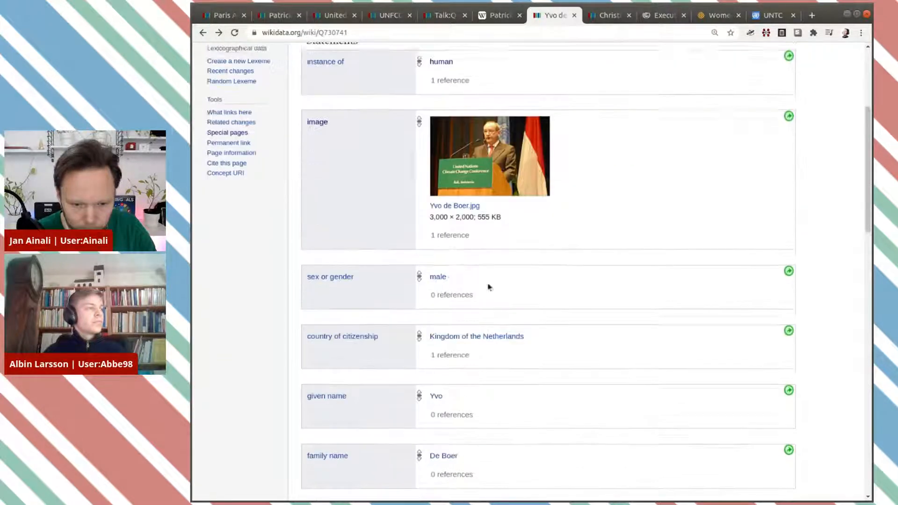
left_click(237, 35)
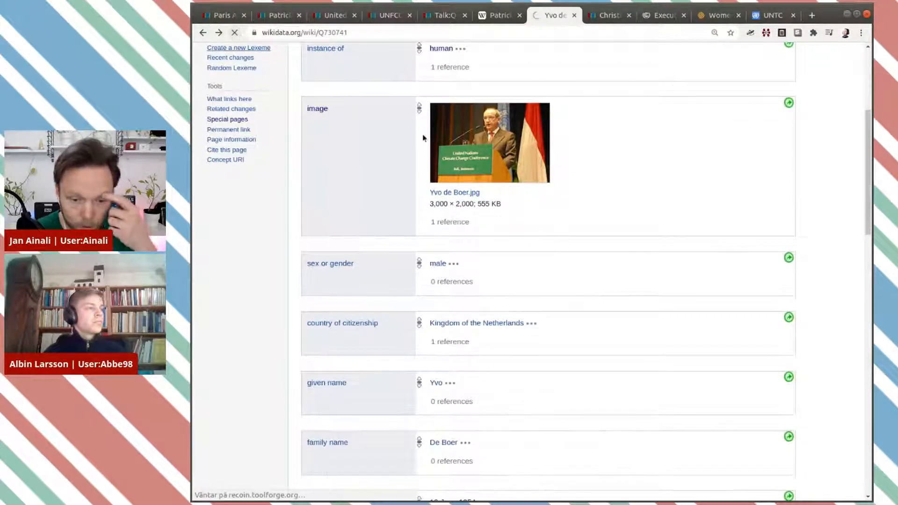
Step: Add a replaced by qualifier to Yvo de Boer's position held statement for Executive Secretary of the UNFCCC Secretariat
scroll(592, 274, "down", 7)
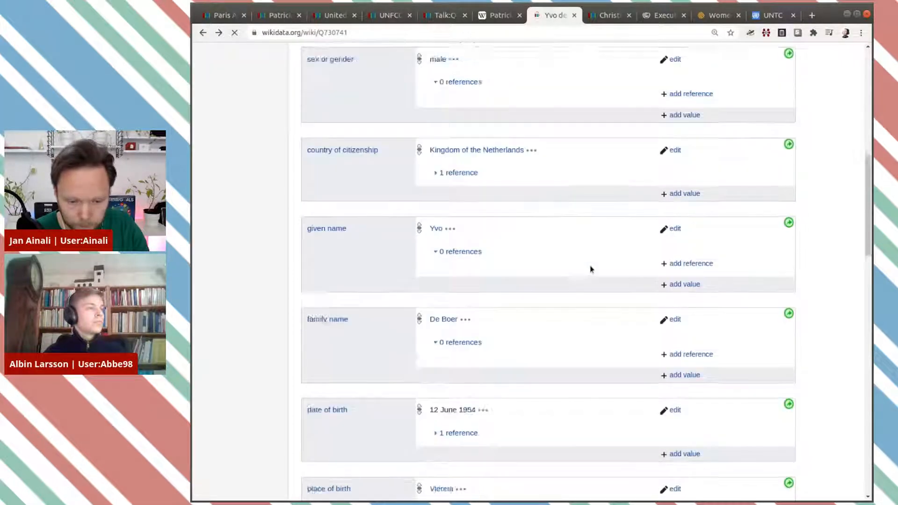
scroll(591, 270, "down", 10)
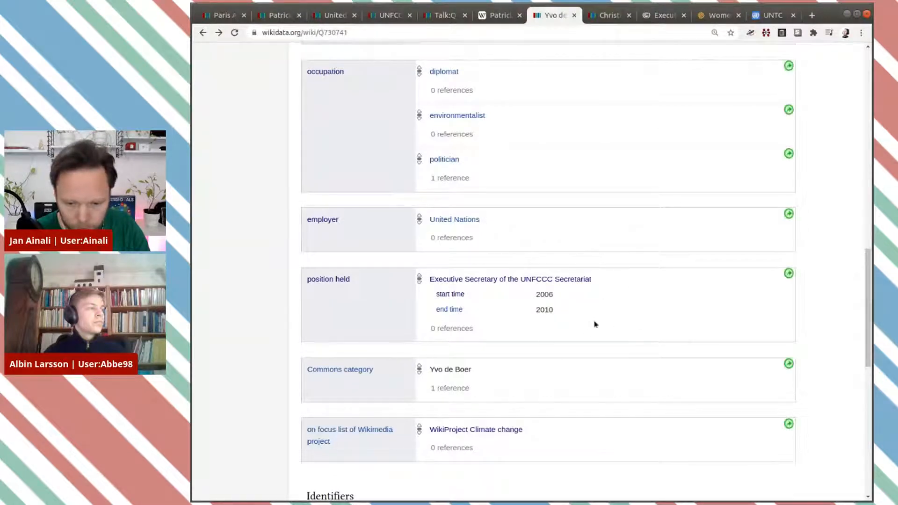
scroll(633, 366, "down", 2)
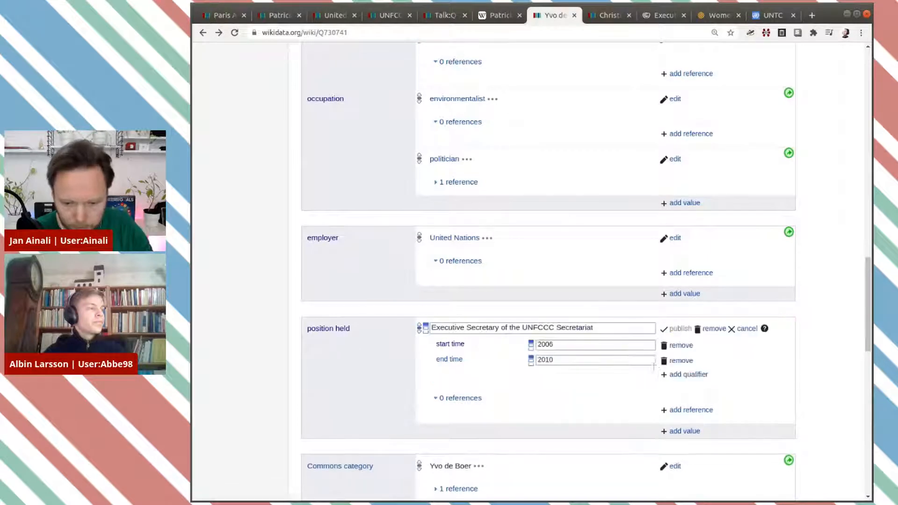
left_click(681, 376)
type("re")
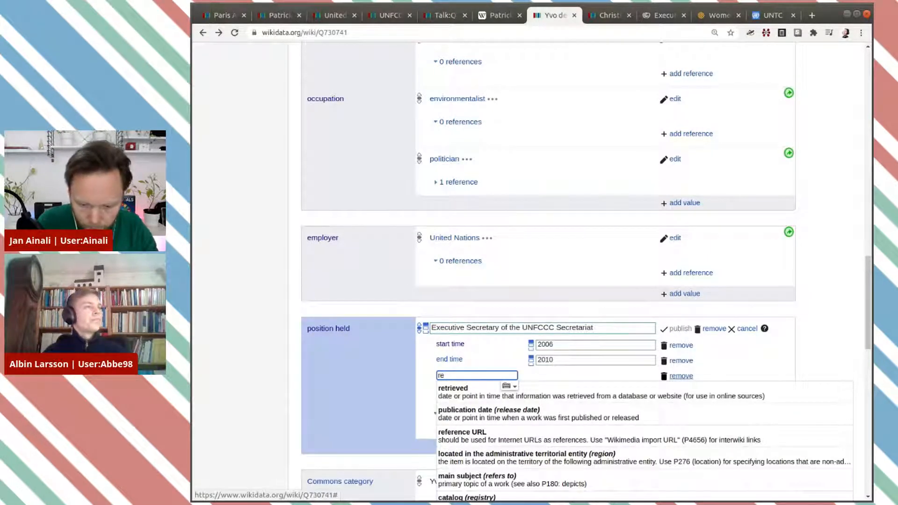
type("pl")
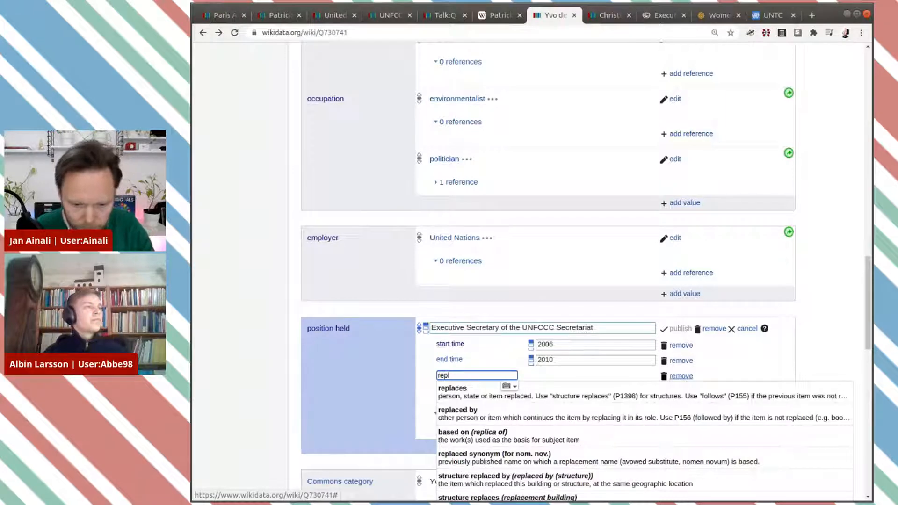
left_click(572, 410)
Step: Copy the ID Q518828 from Christiana Figueres's item, set it as the replaced by value for Yvo de Boer, and publish the statement
left_click(612, 21)
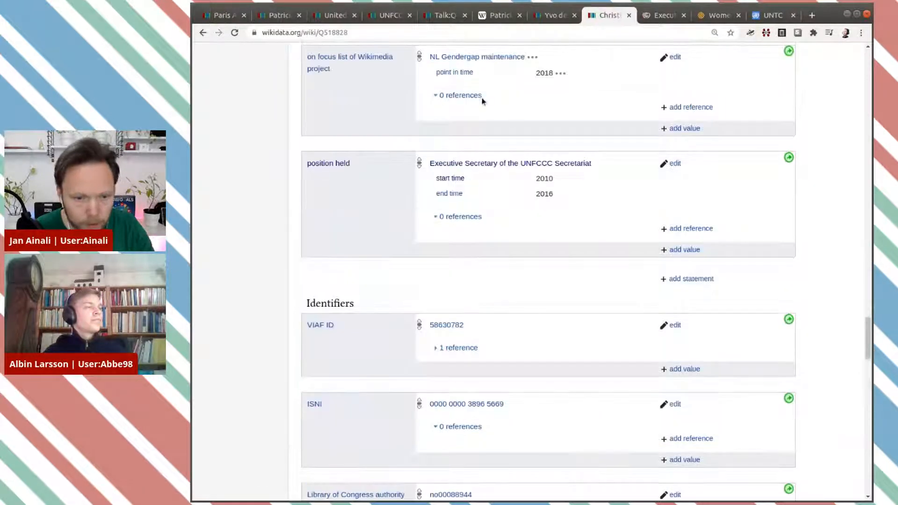
double_click(340, 34)
key("ctrl+c")
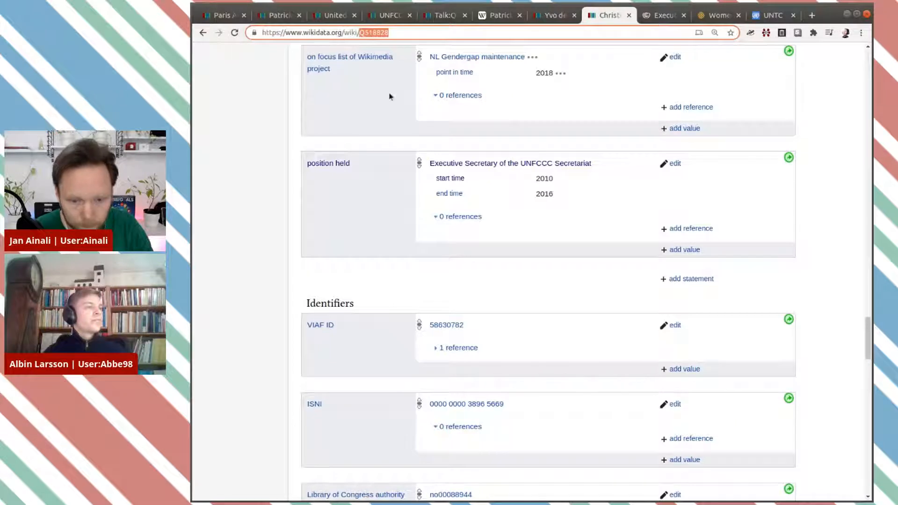
left_click(555, 13)
key("ctrl+v")
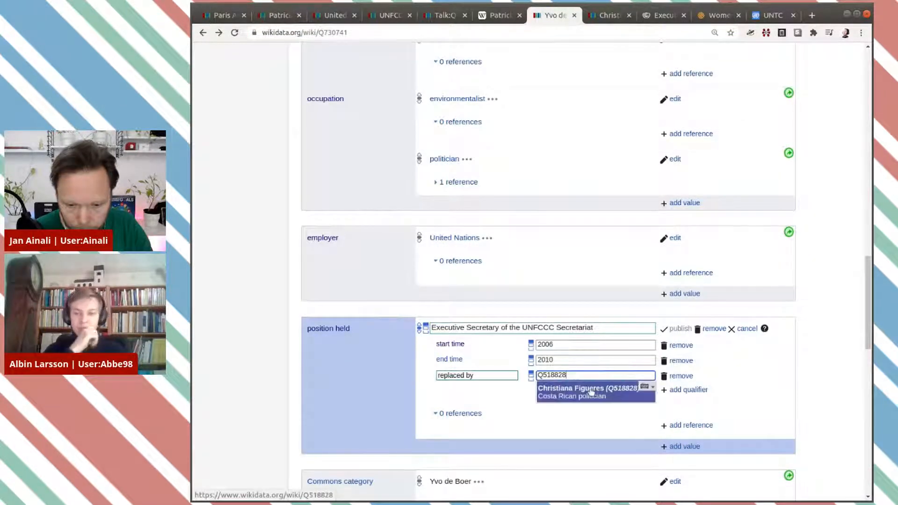
left_click(613, 392)
left_click(674, 329)
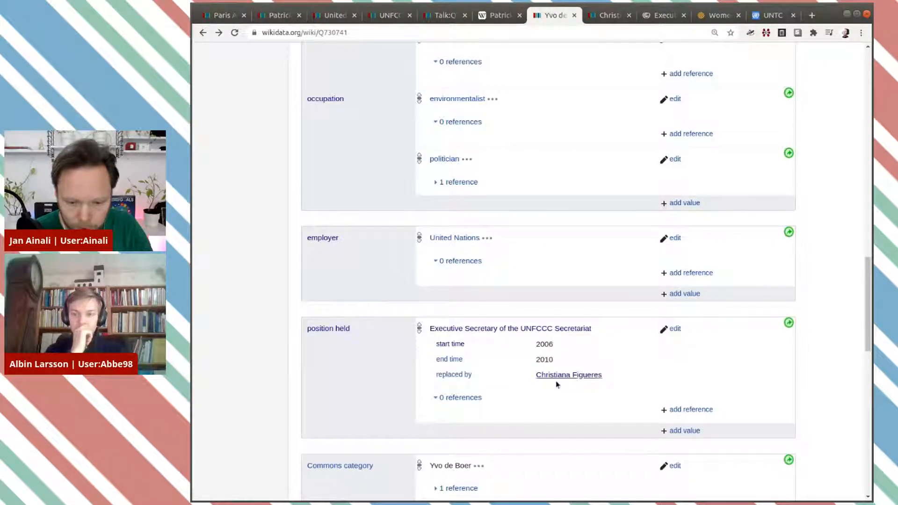
Step: Copy Yvo de Boer's ID Q730741 and add it as a replaces qualifier to Christiana Figueres's Executive Secretary of the UNFCCC Secretariat statement
scroll(490, 225, "up", 9)
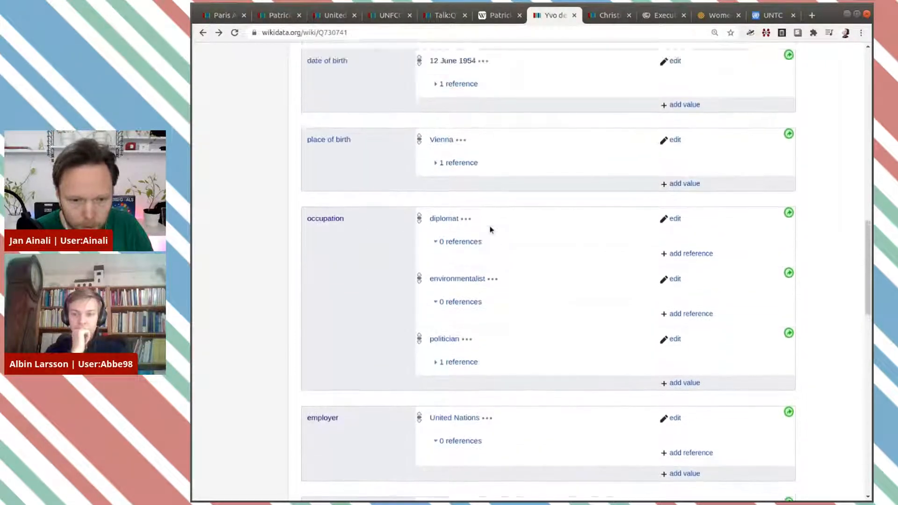
scroll(490, 230, "up", 12)
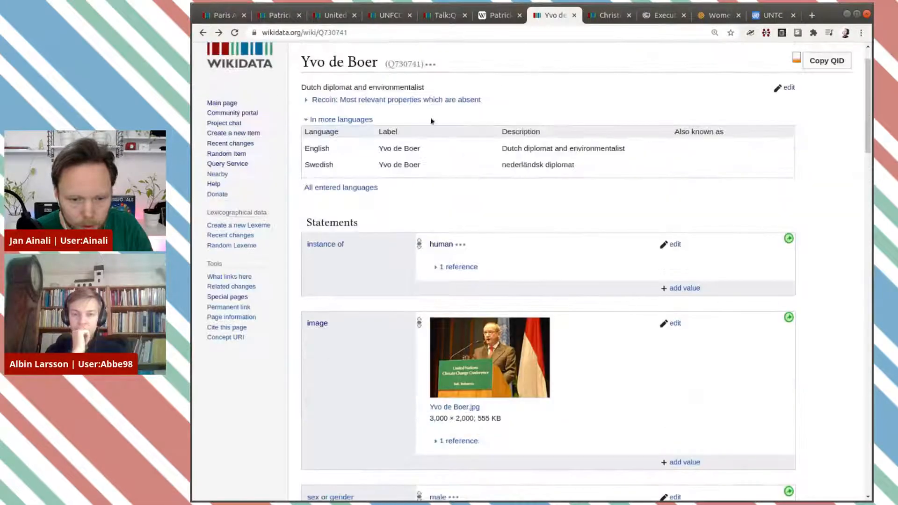
double_click(412, 64)
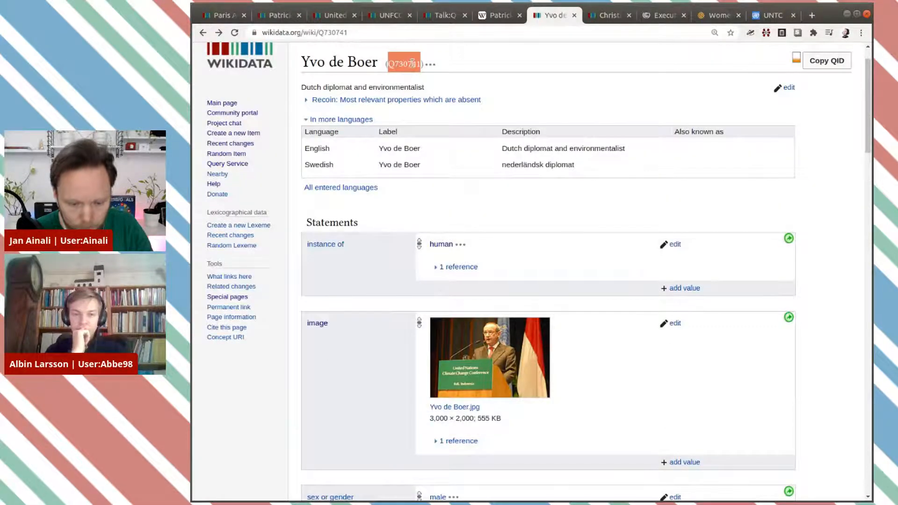
left_click(598, 19)
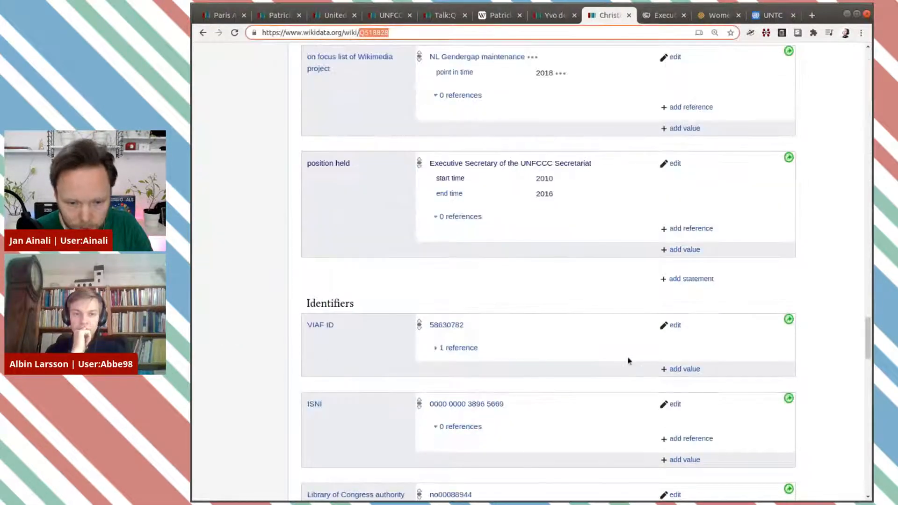
left_click(675, 164)
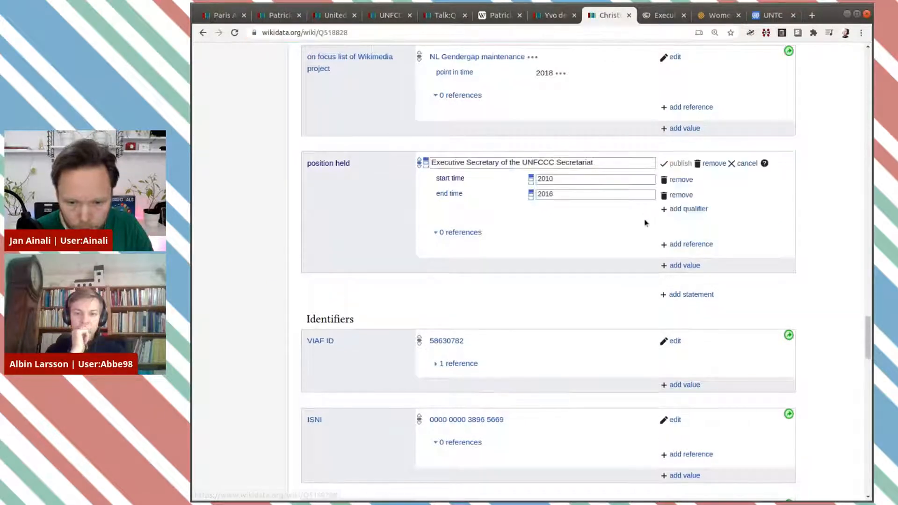
left_click(676, 212)
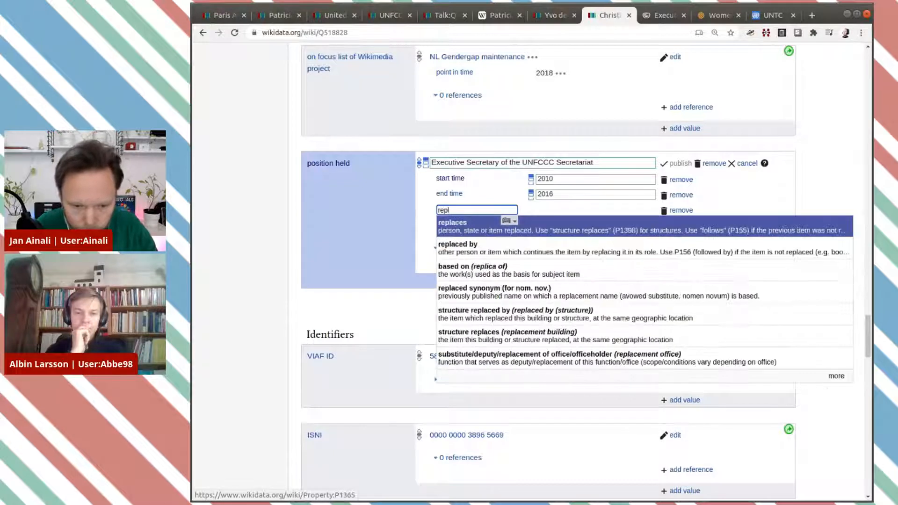
left_click(598, 232)
type("Q730741")
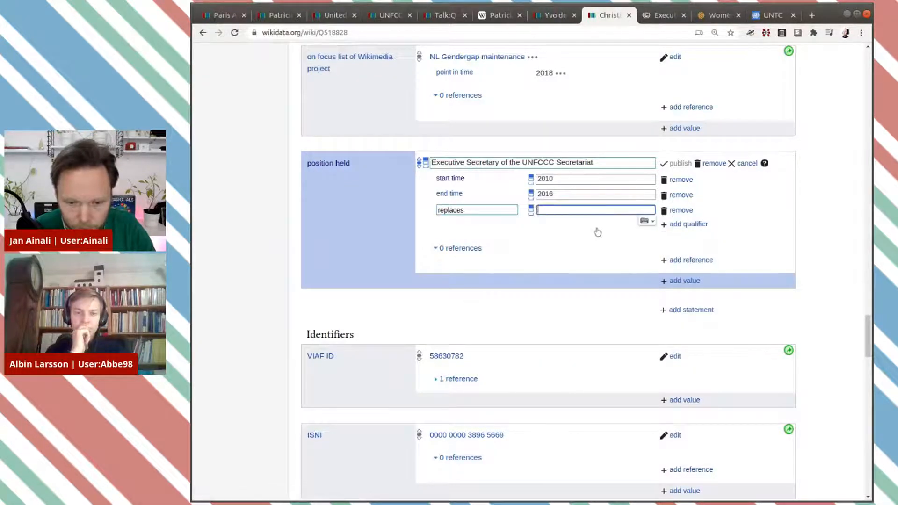
left_click(648, 230)
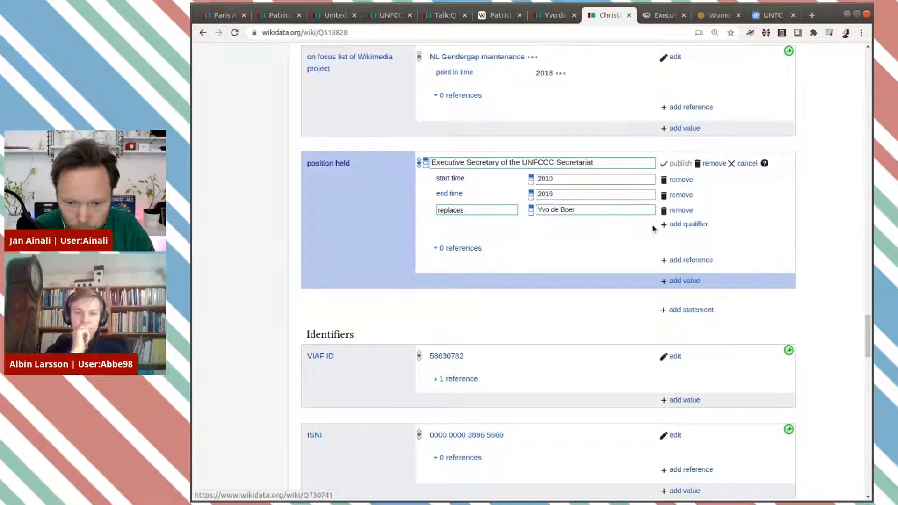
Step: Add a replaced by qualifier to Christiana Figueres's Executive Secretary of the UNFCCC Secretariat statement
left_click(629, 237)
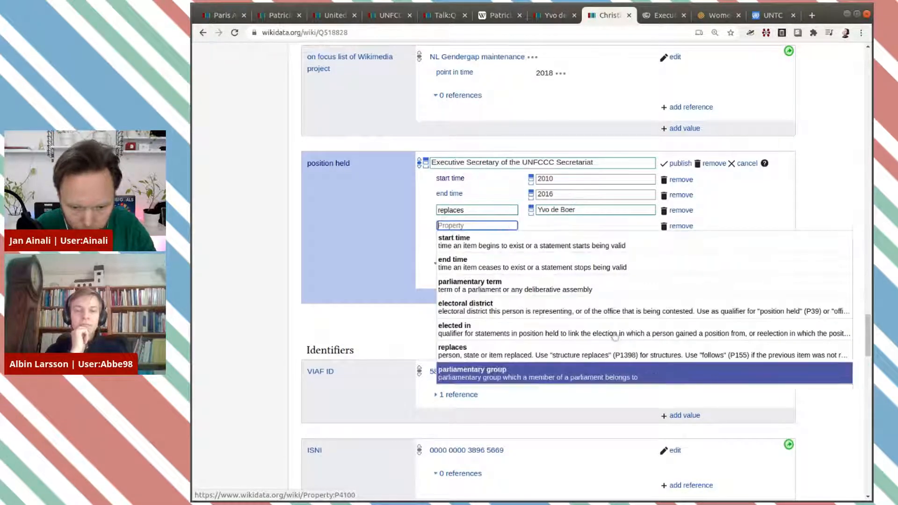
type("r")
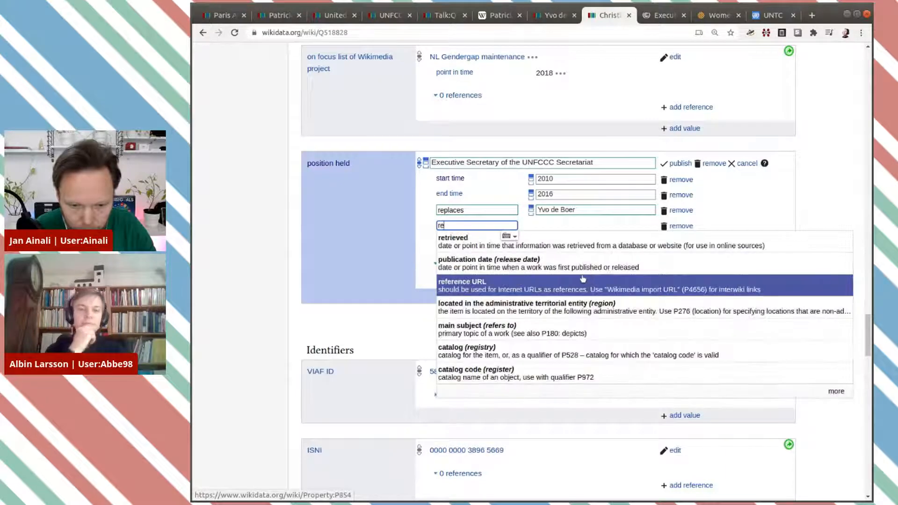
type("epl")
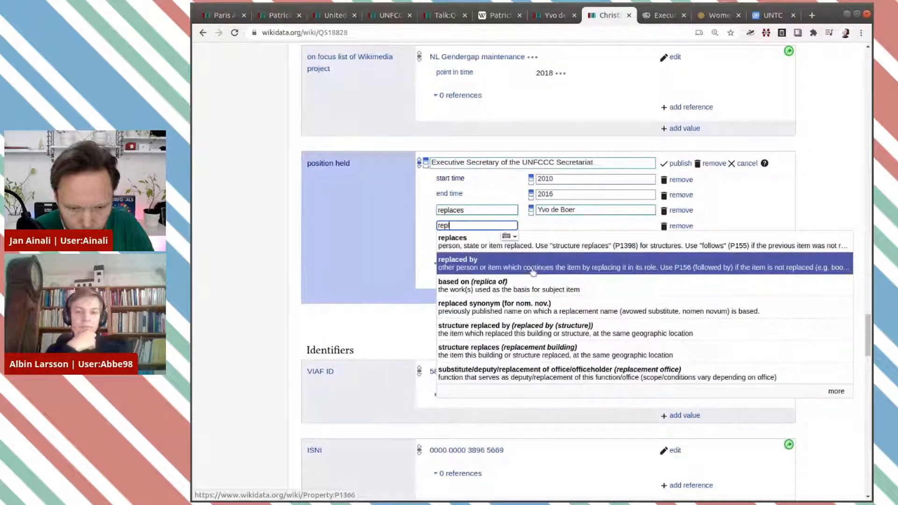
left_click(557, 261)
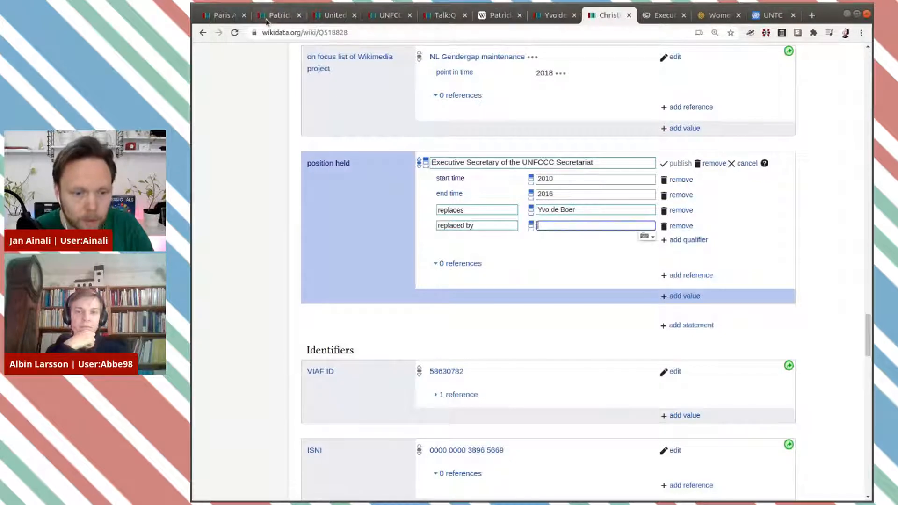
Step: Copy the ID Q58082 from Patricia Espinosa's item, set it as Christiana Figueres's replaced by value, and publish the statement
left_click(268, 21)
double_click(336, 33)
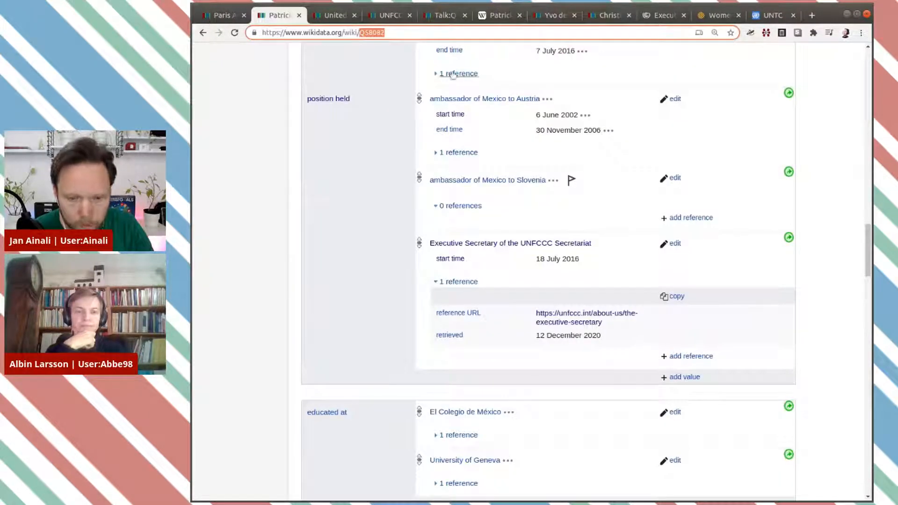
key("ctrl+c")
left_click(601, 16)
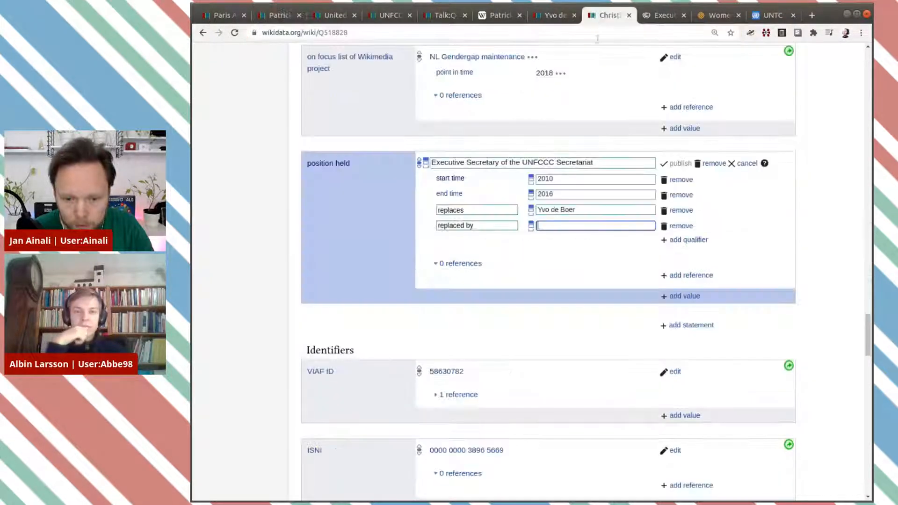
left_click(585, 226)
key("ctrl+v")
left_click(579, 238)
left_click(680, 163)
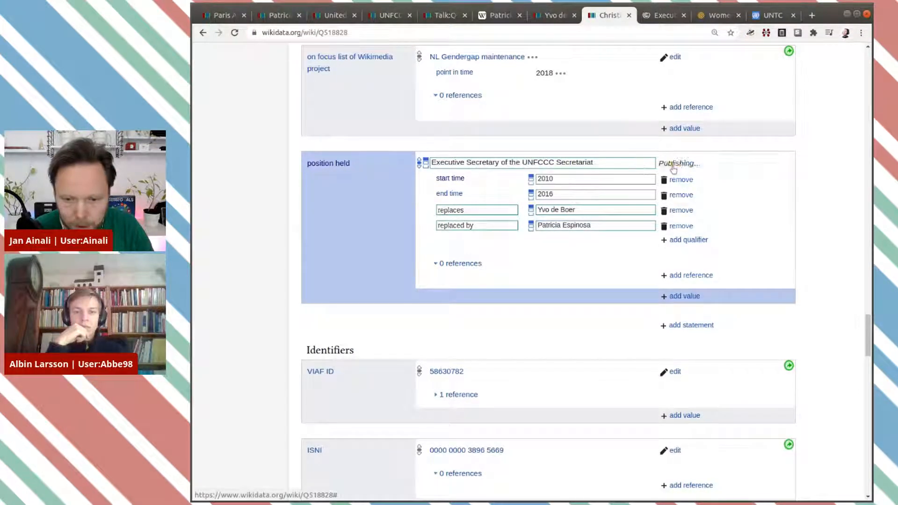
Step: Add a replaces qualifier with Christiana Figueres to Patricia Espinosa's Executive Secretary of the UNFCCC Secretariat statement and publish it
double_click(342, 33)
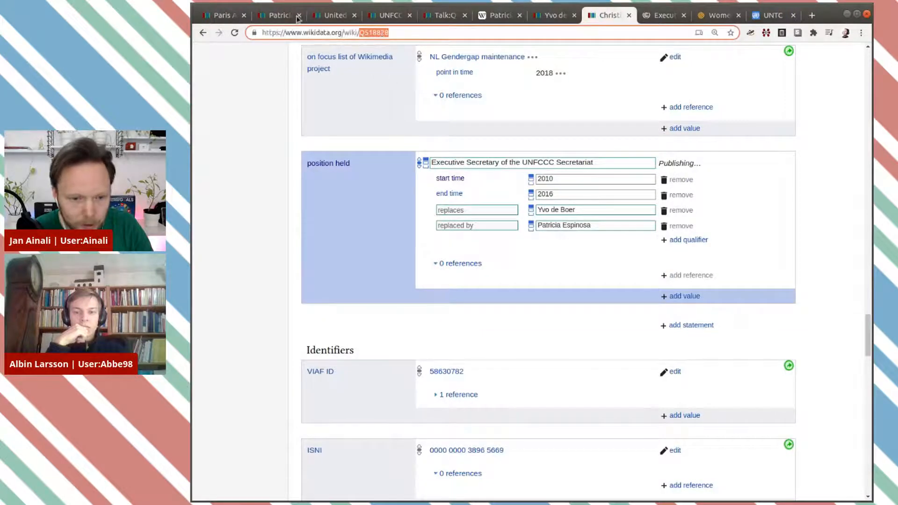
left_click(282, 15)
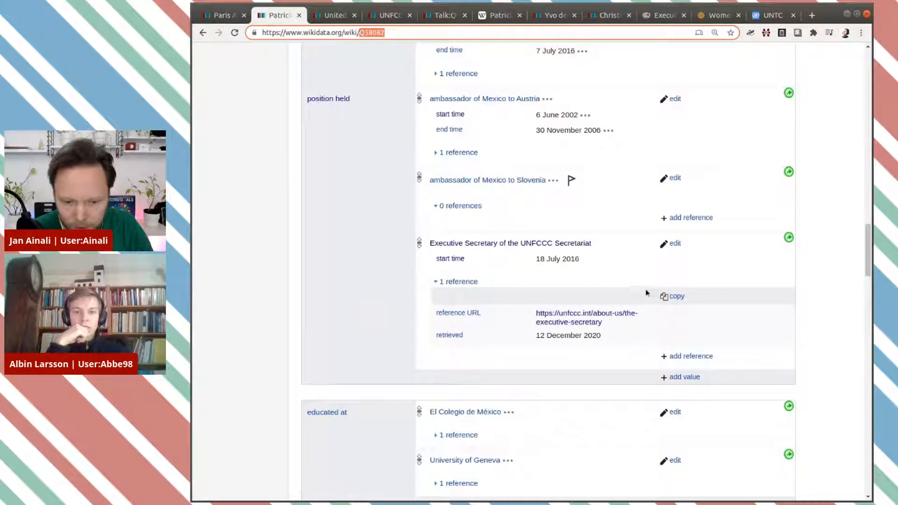
left_click(673, 243)
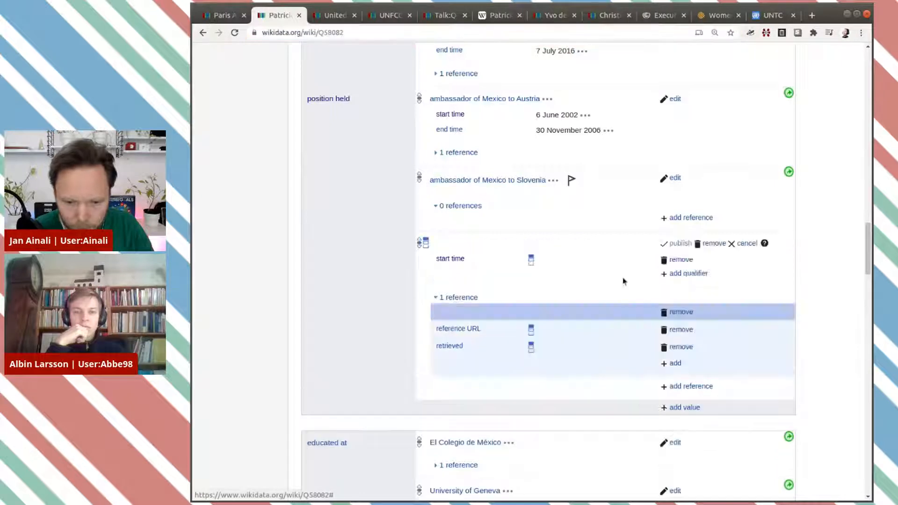
left_click(688, 274)
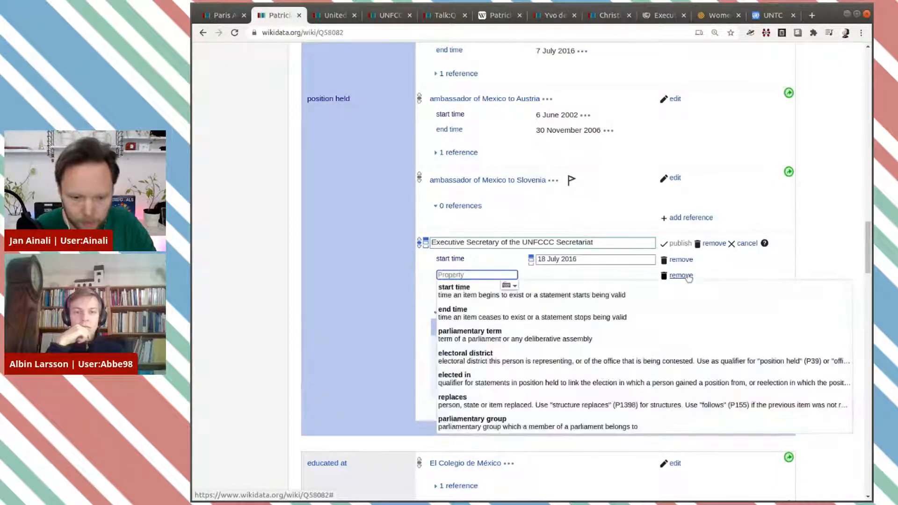
type("repl")
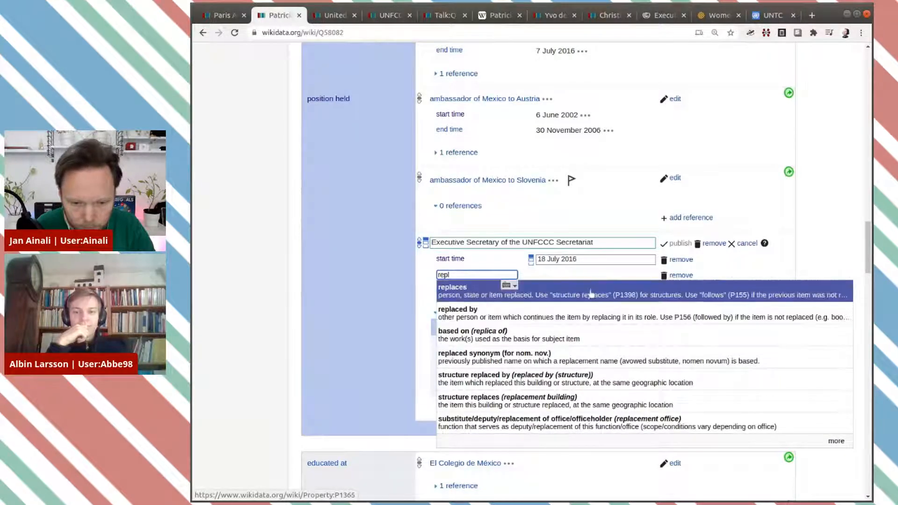
left_click(587, 293)
type("Christia")
left_click(580, 290)
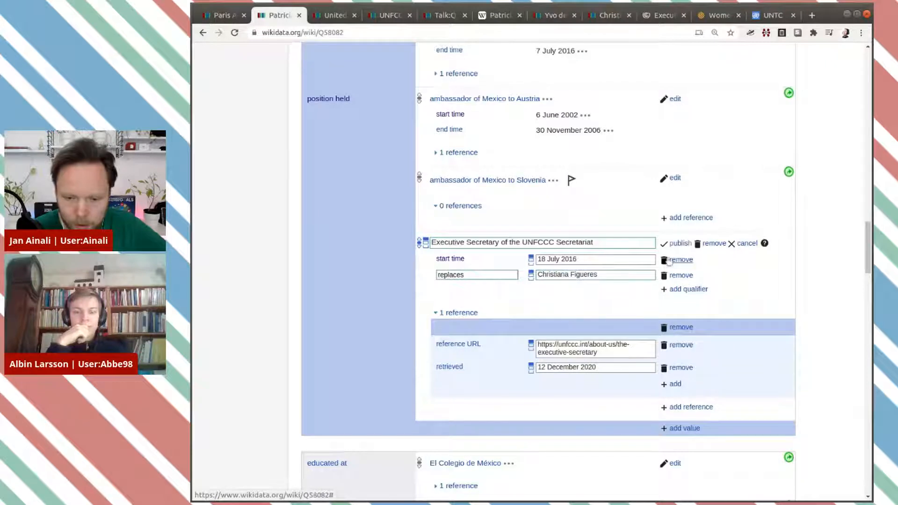
left_click(678, 244)
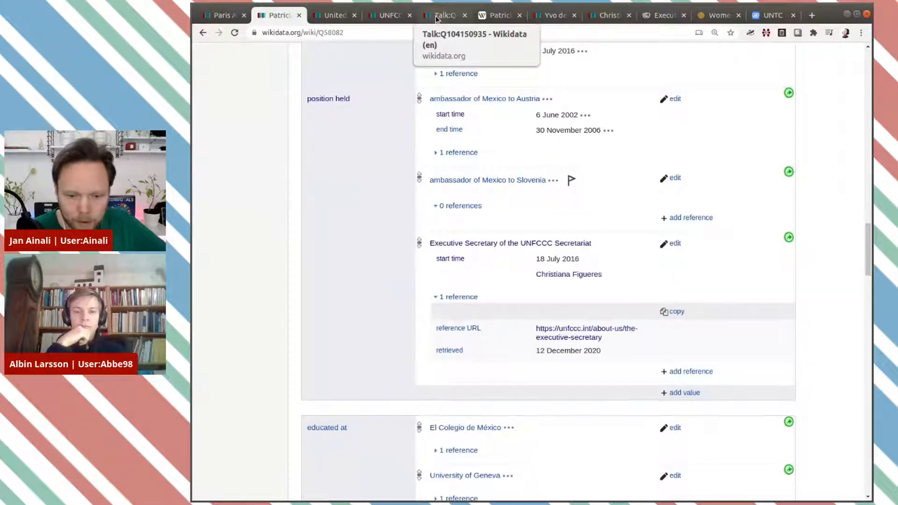
Step: Refresh the officeholders table on Talk:Q104150935 and compare it with the position statements of Patricia Espinosa and Christiana Figueres
left_click(437, 16)
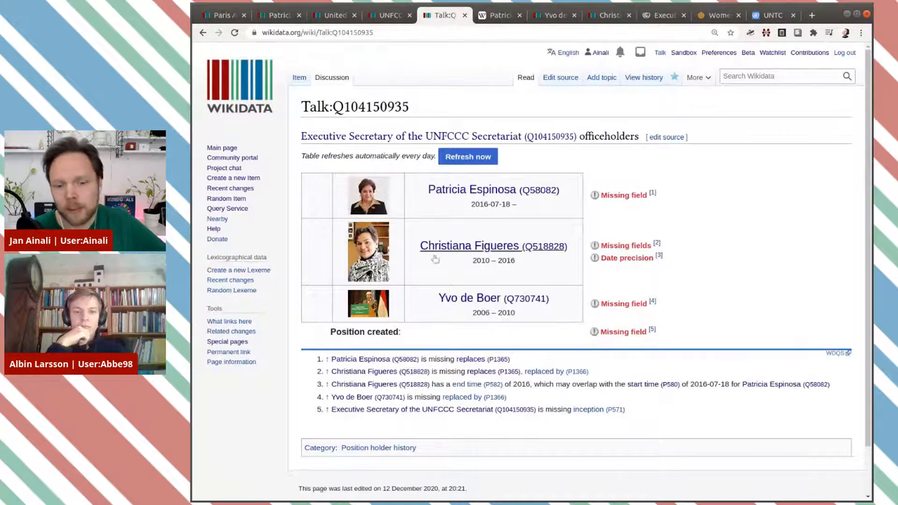
left_click(473, 159)
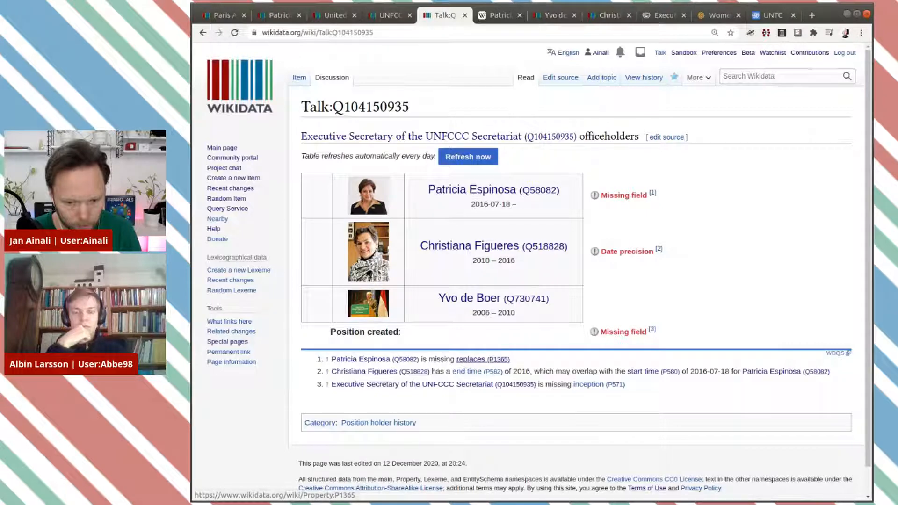
left_click(273, 18)
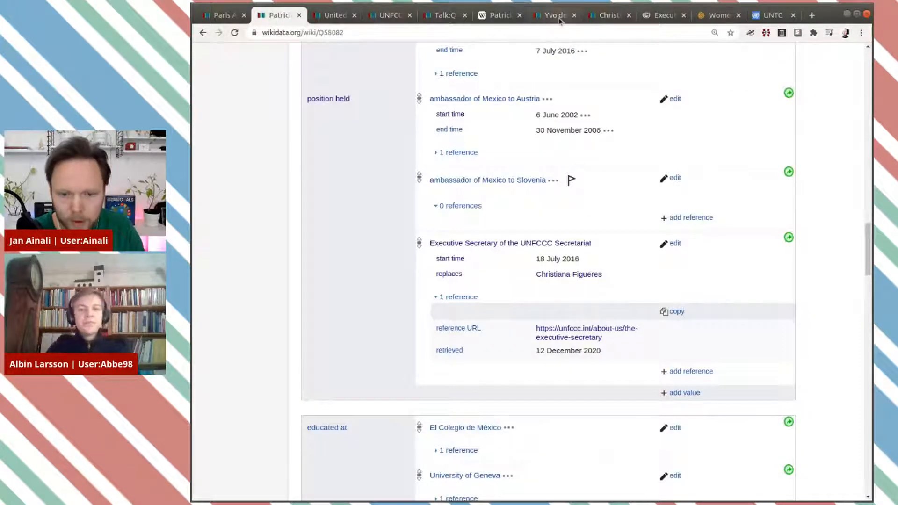
left_click(604, 16)
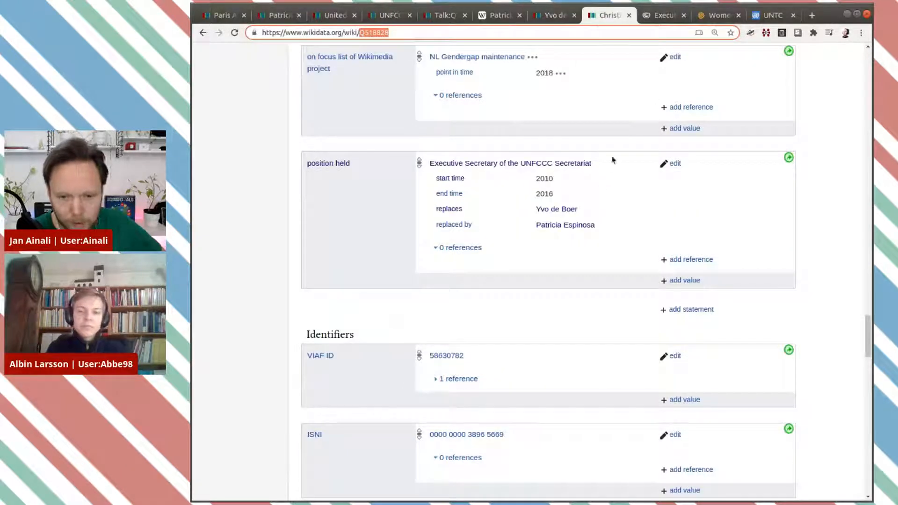
left_click(439, 15)
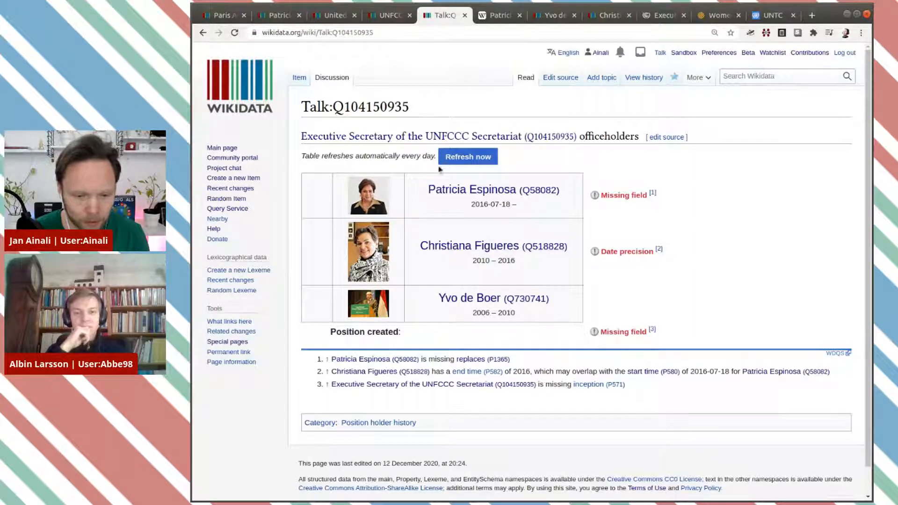
Step: Look over the UNFCCC secretariat item and the statements of the United Nations Framework Convention on Climate Change item
left_click(380, 16)
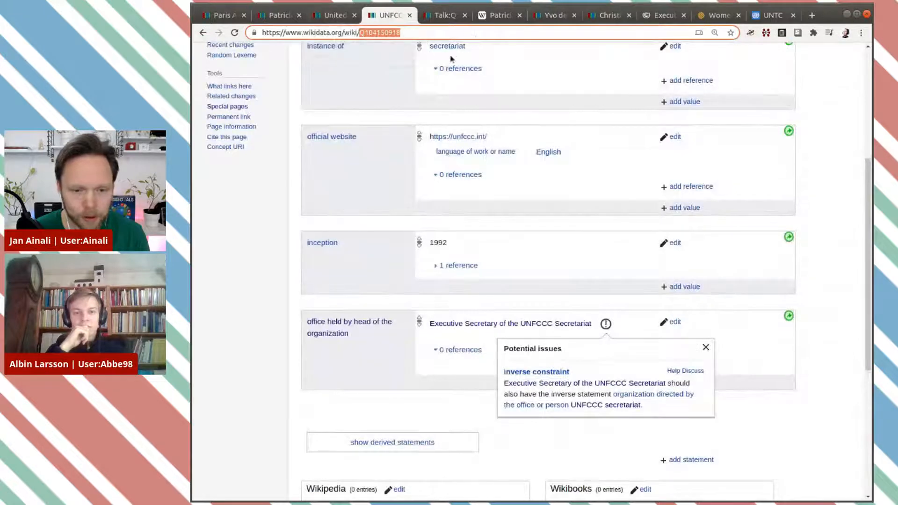
left_click(329, 17)
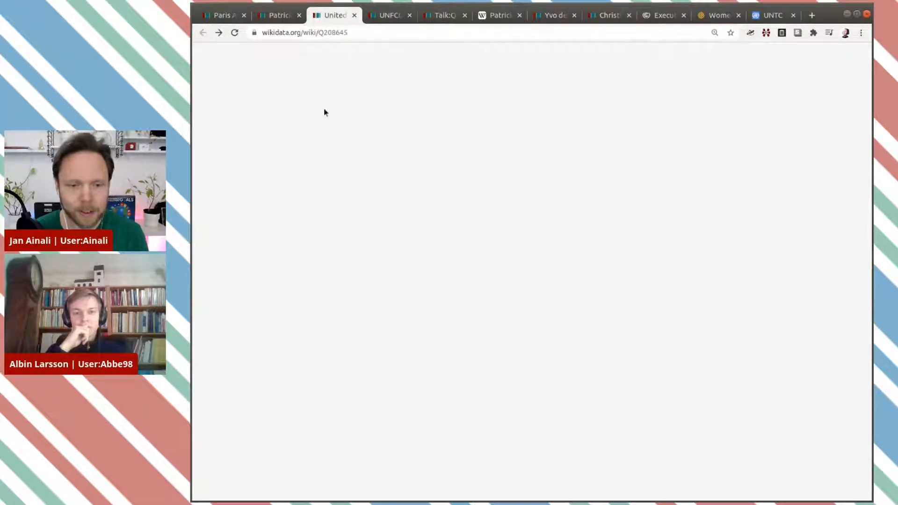
scroll(398, 215, "up", 3)
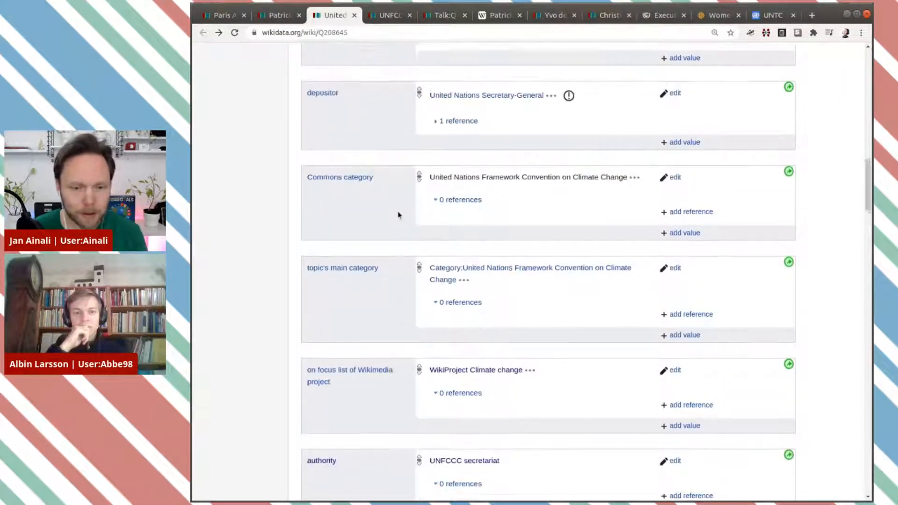
scroll(398, 215, "up", 10)
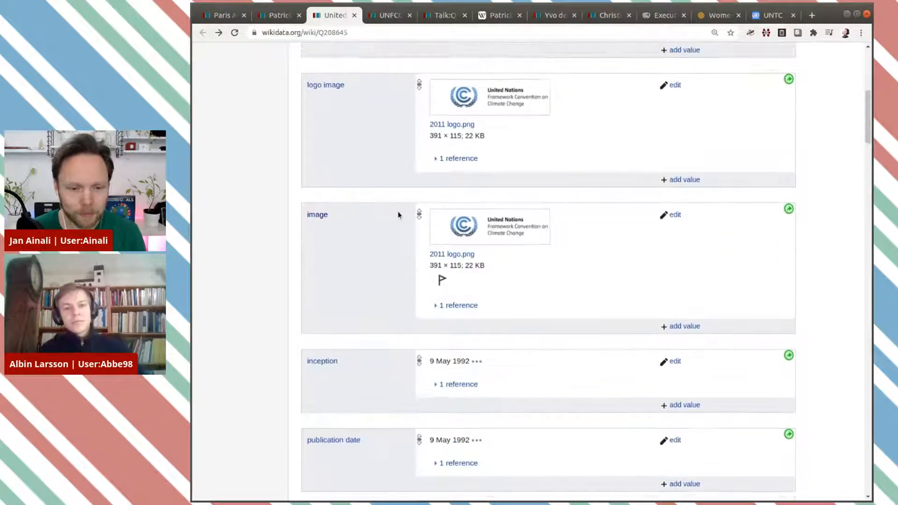
scroll(398, 216, "up", 10)
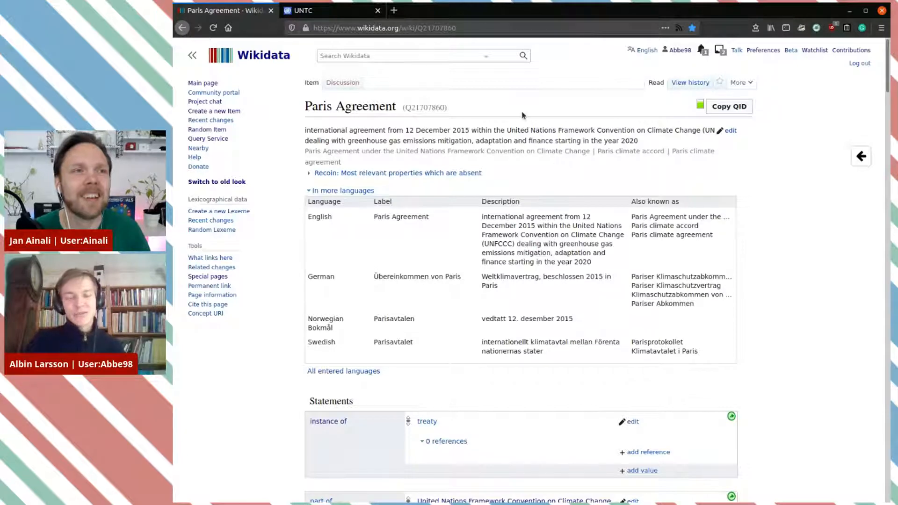
Step: Examine the Paris Agreement item's statements, from instance of and part of through location and language to the signatories
scroll(522, 115, "down", 4)
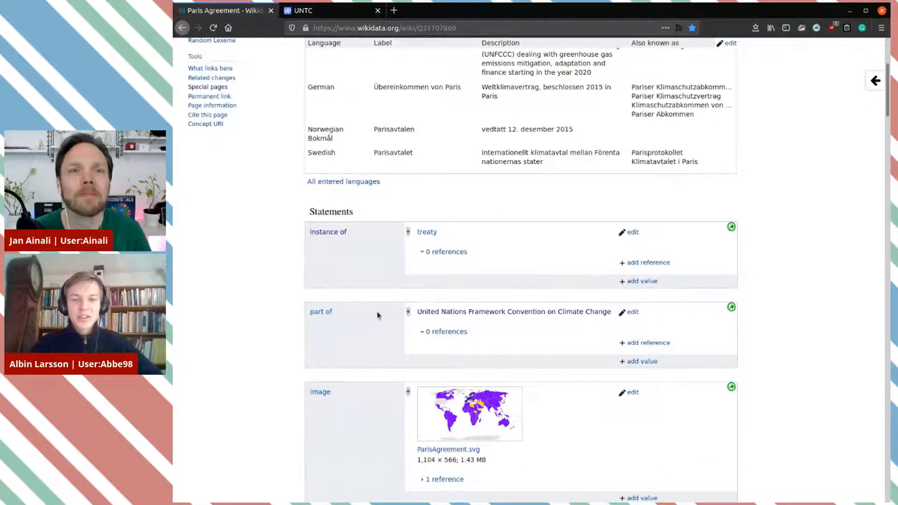
left_click_drag(415, 321, 546, 319)
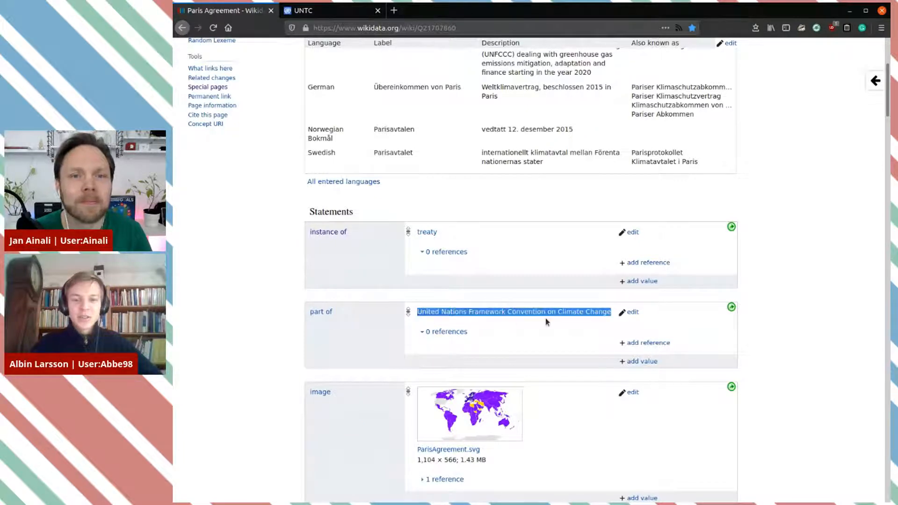
left_click(558, 341)
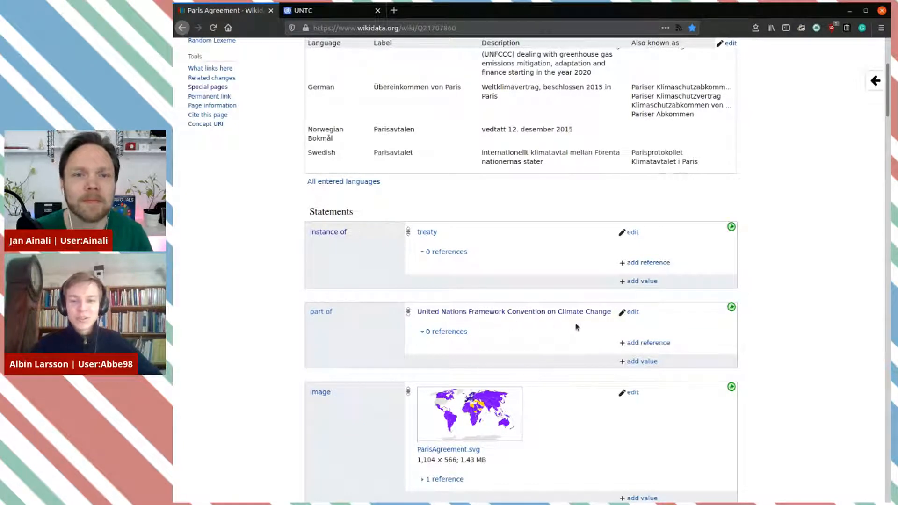
scroll(577, 326, "down", 4)
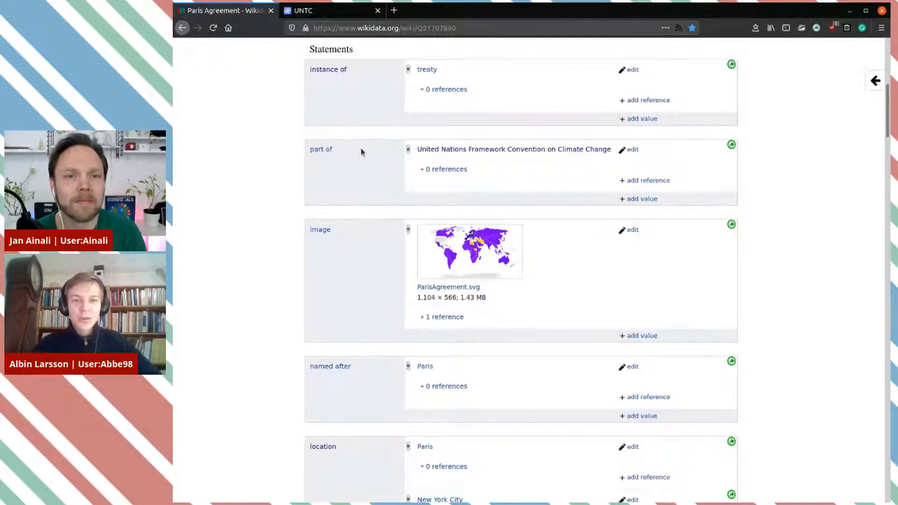
scroll(542, 299, "up", 5)
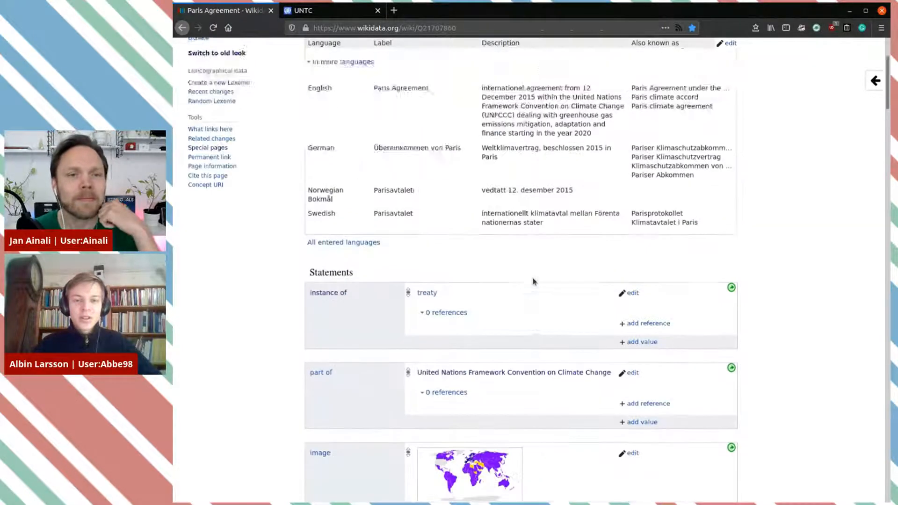
scroll(533, 281, "up", 1)
scroll(528, 338, "down", 2)
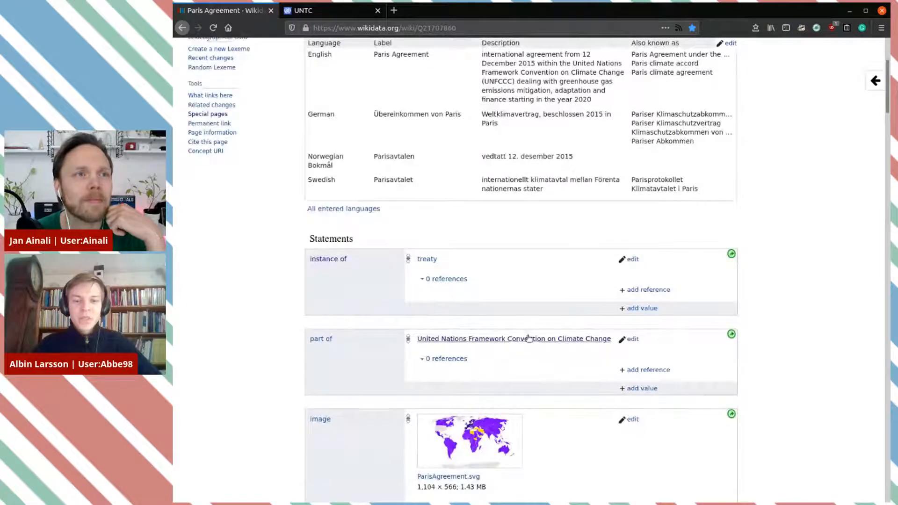
scroll(467, 236, "down", 3)
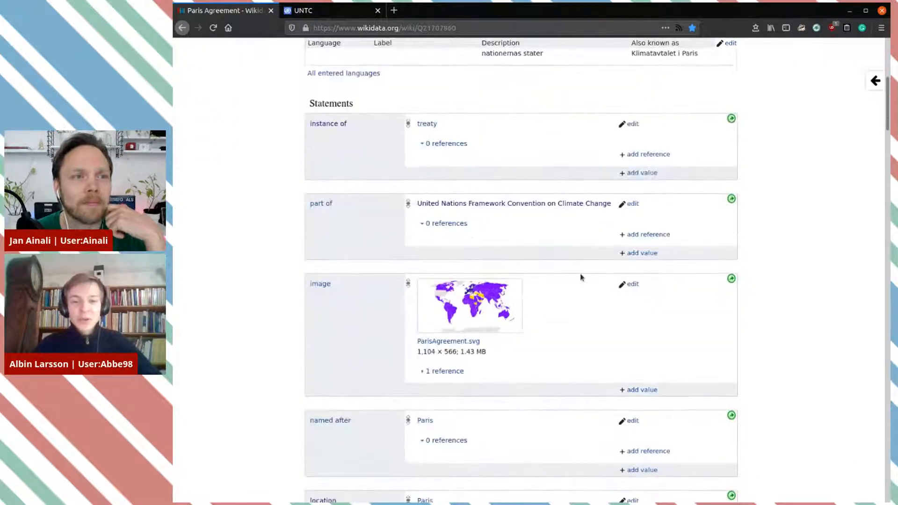
scroll(580, 281, "down", 4)
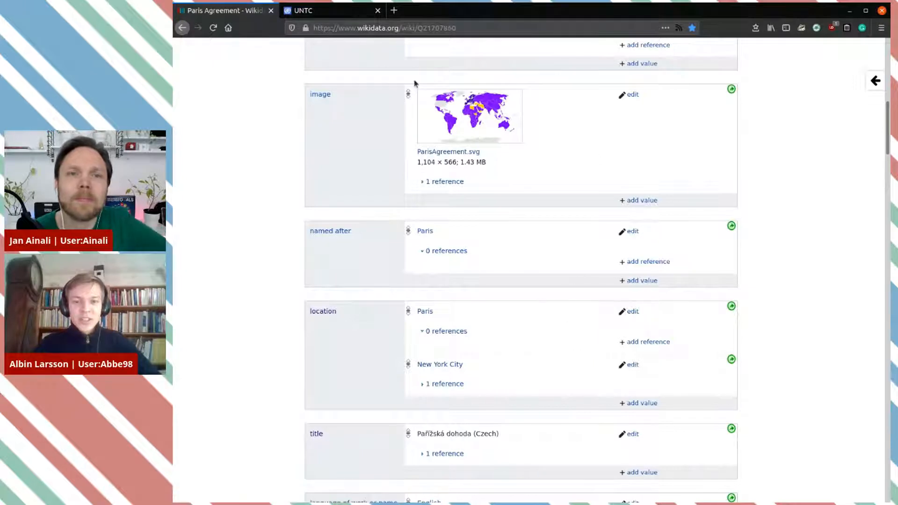
scroll(552, 211, "down", 1)
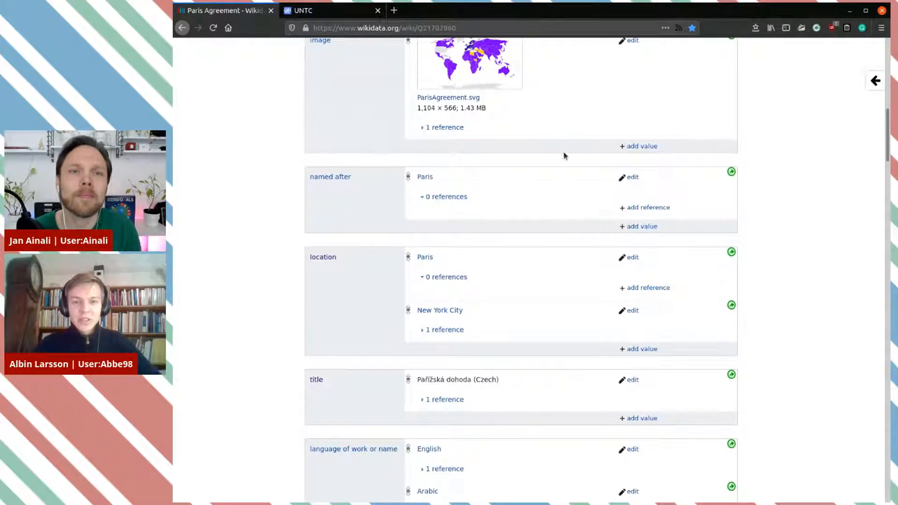
scroll(496, 67, "down", 2)
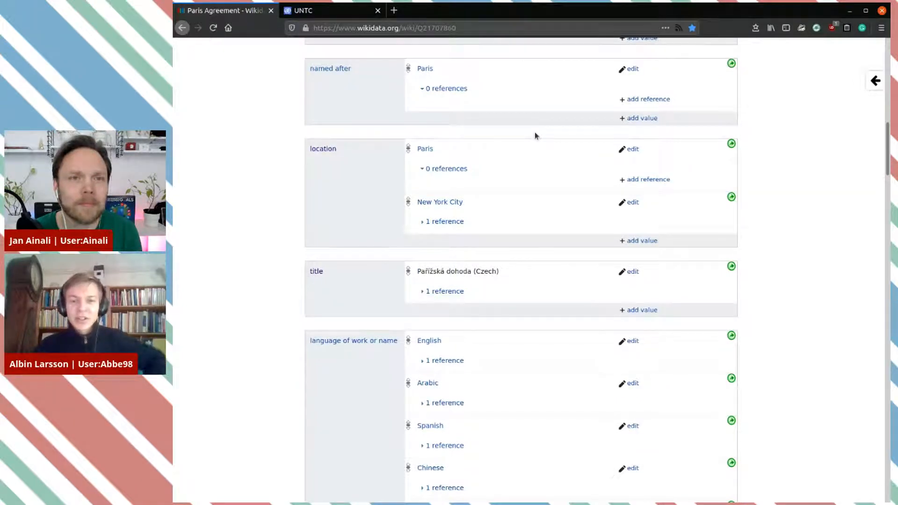
scroll(536, 135, "down", 3)
scroll(536, 135, "down", 10)
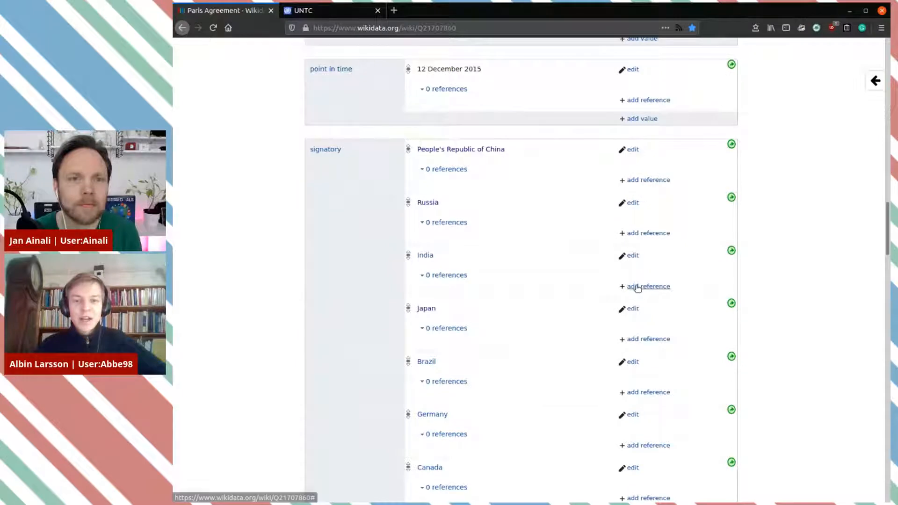
Step: Examine the Paris Agreement item's signatory statements for their qualifiers and references, from People's Republic of China down the list of countries
scroll(577, 281, "down", 1)
scroll(577, 281, "down", 2)
scroll(577, 281, "up", 3)
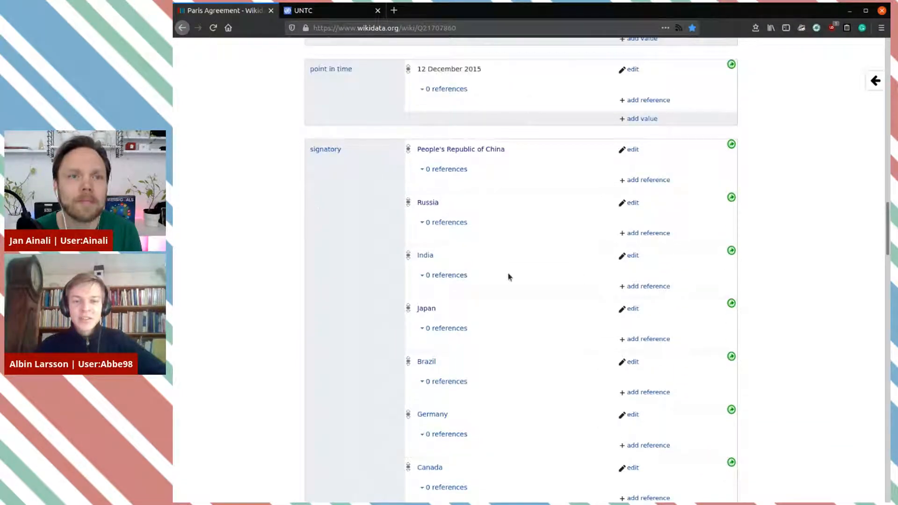
scroll(508, 275, "down", 6)
scroll(508, 277, "up", 4)
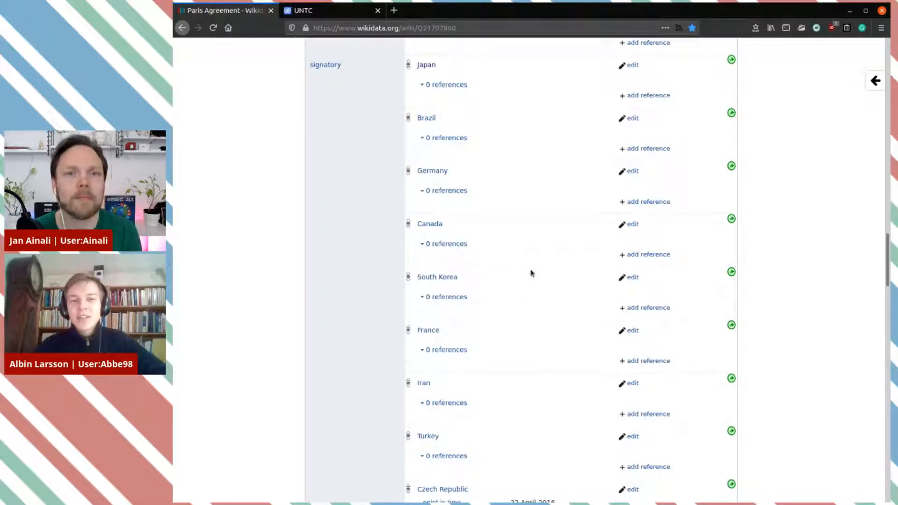
scroll(535, 252, "up", 5)
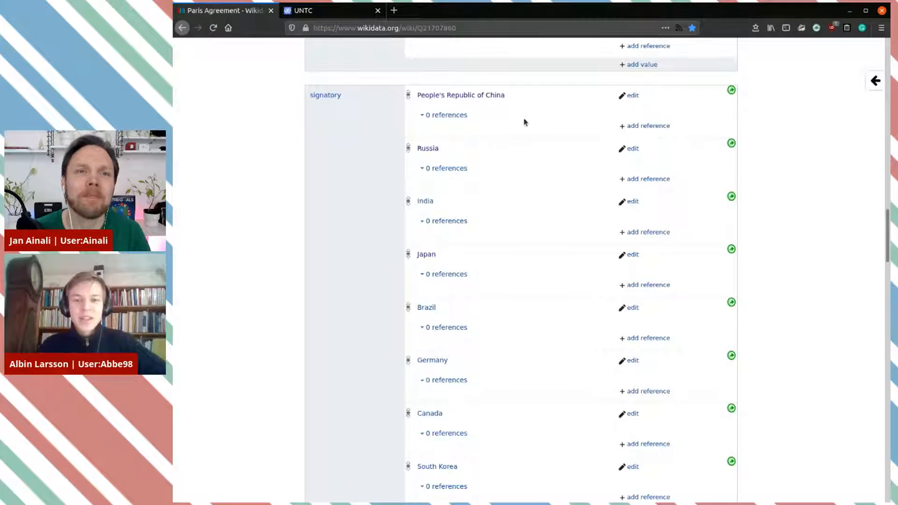
scroll(507, 161, "down", 5)
scroll(508, 161, "up", 5)
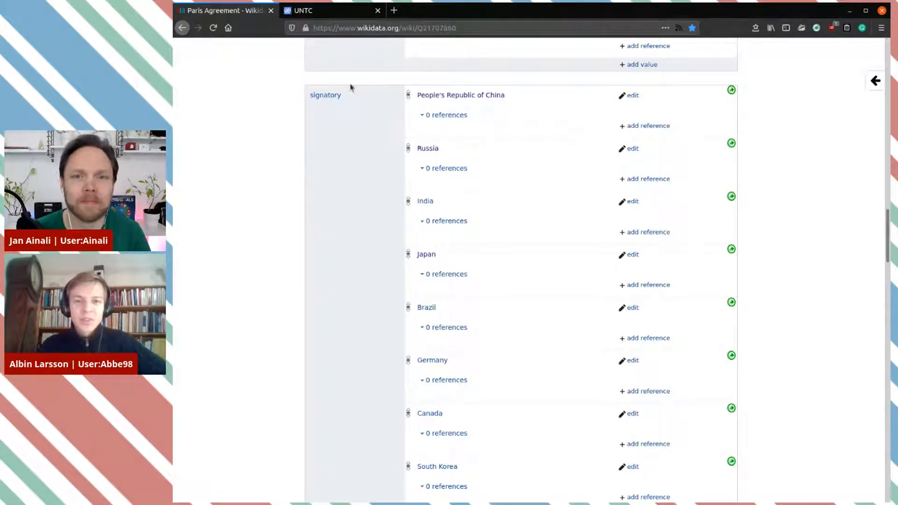
Step: Switch to the UN Treaty Collection page for the Paris Agreement and examine its table of participants, signature dates and ratification dates
left_click(327, 10)
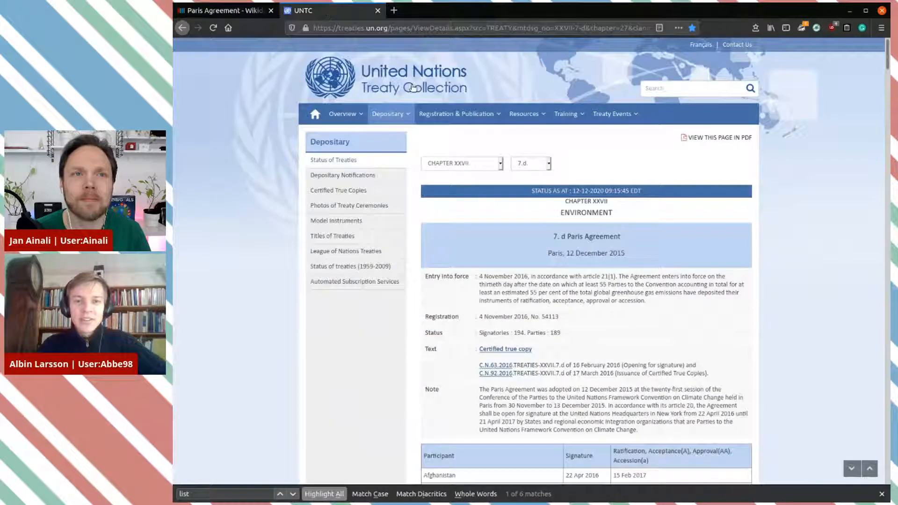
scroll(614, 204, "down", 3)
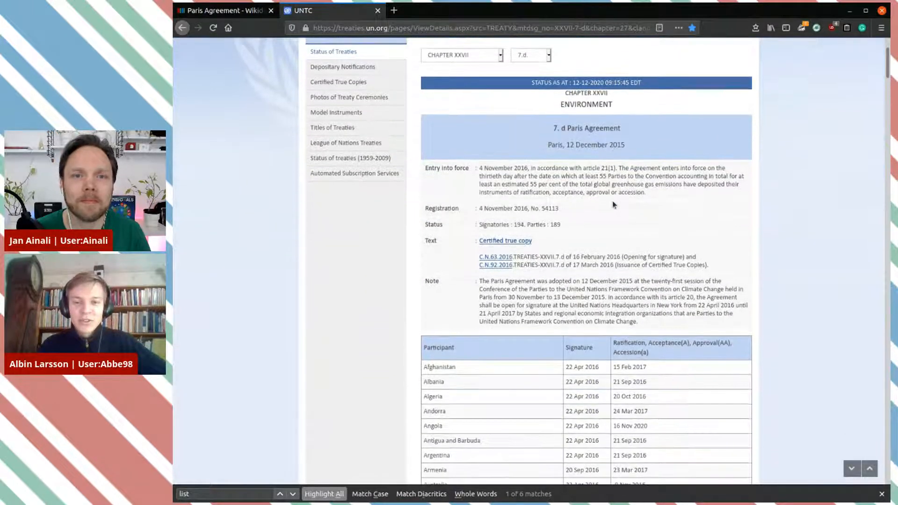
scroll(614, 204, "up", 3)
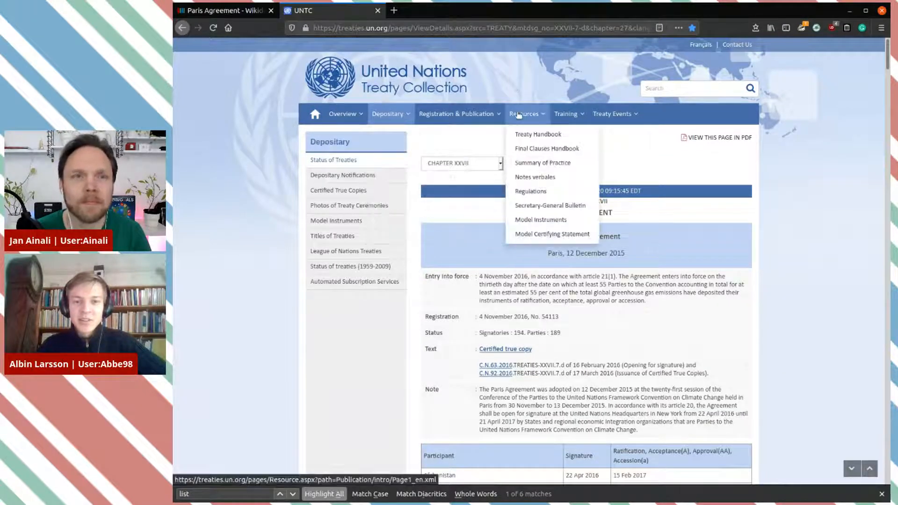
scroll(645, 217, "down", 7)
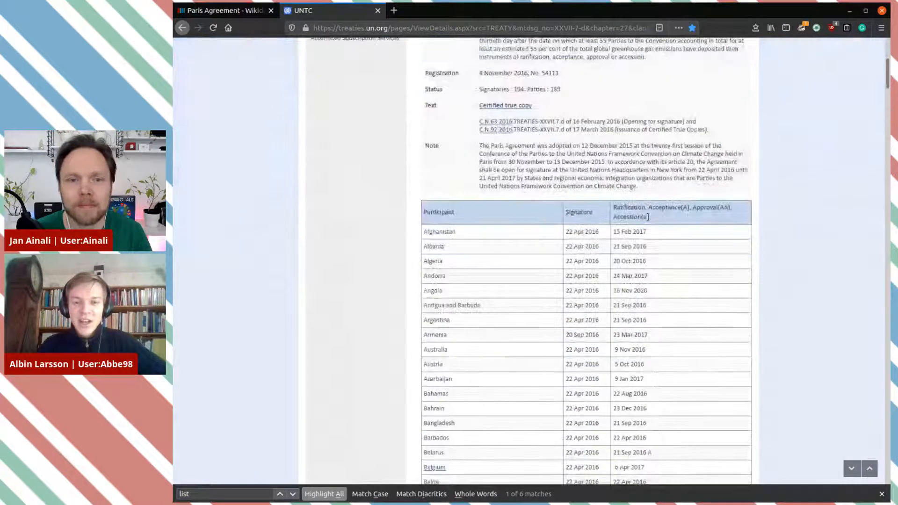
scroll(648, 217, "down", 2)
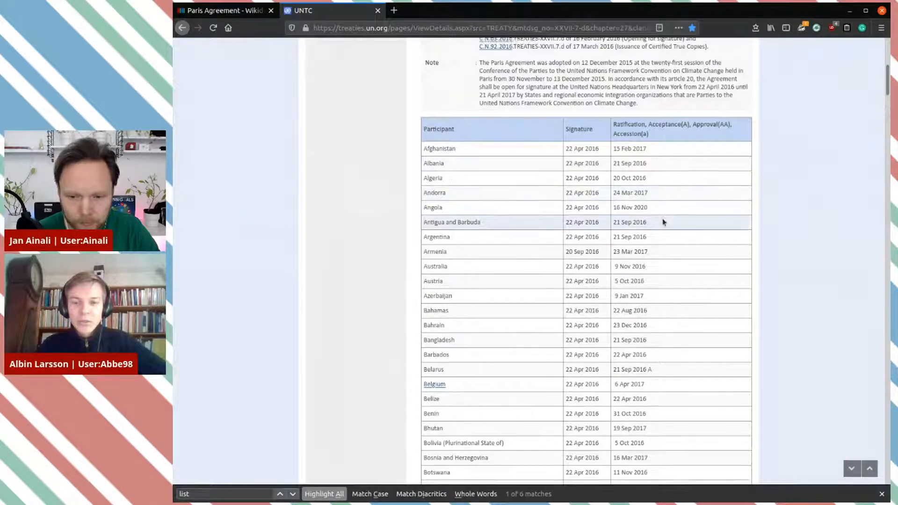
scroll(662, 221, "down", 4)
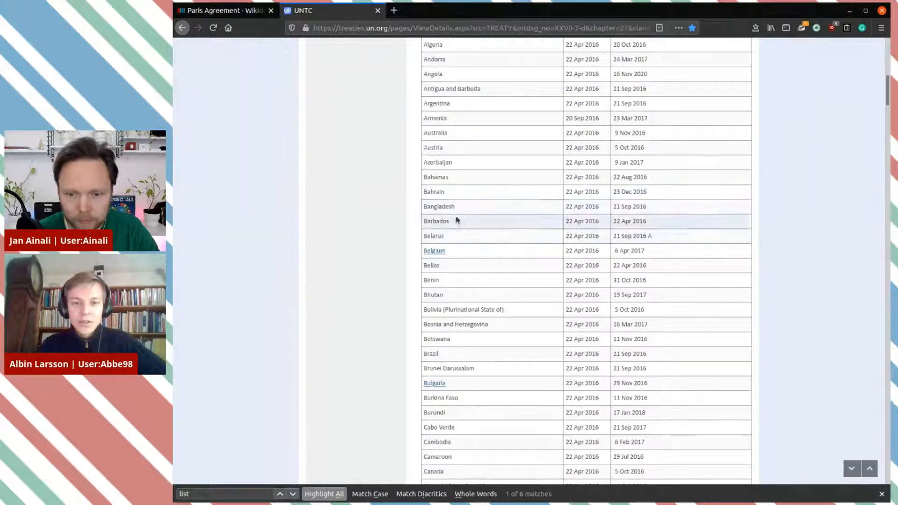
scroll(479, 184, "up", 4)
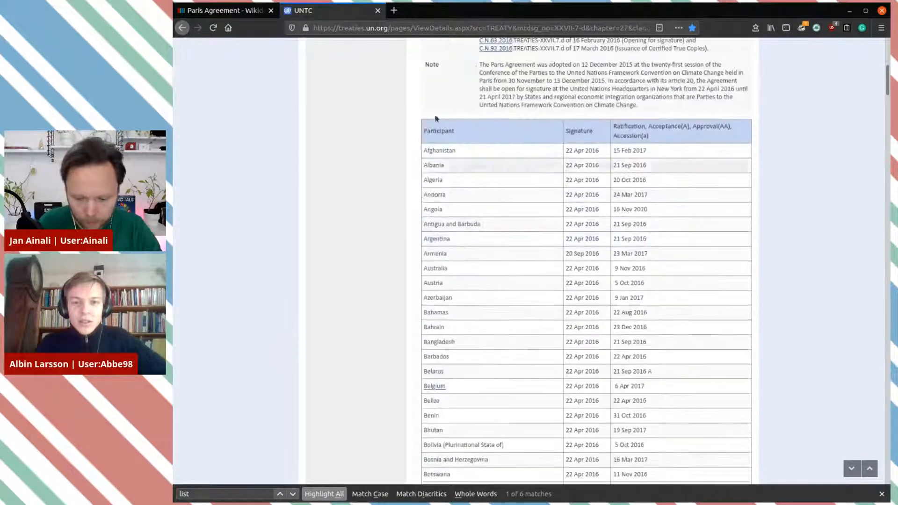
Step: Find China in the UN Treaty Collection participant table and copy its signature date
left_click(220, 10)
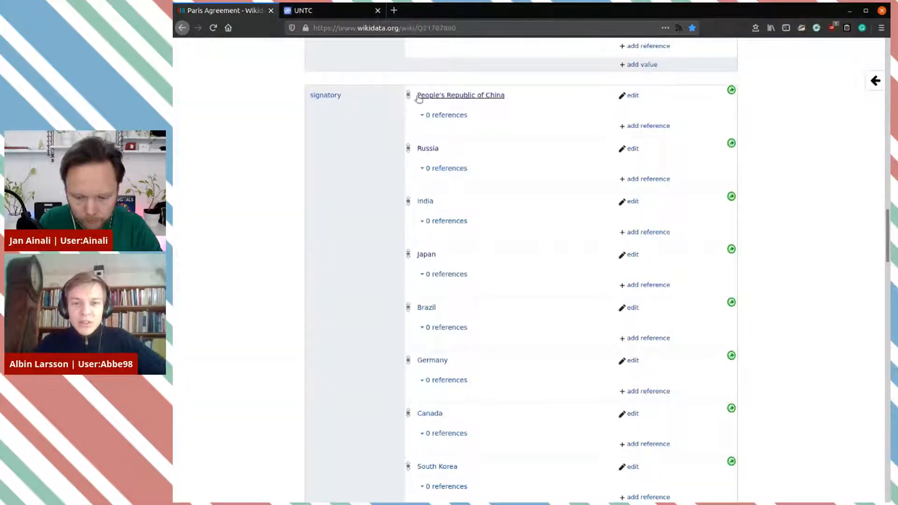
key("ctrl+Tab")
scroll(556, 195, "down", 4)
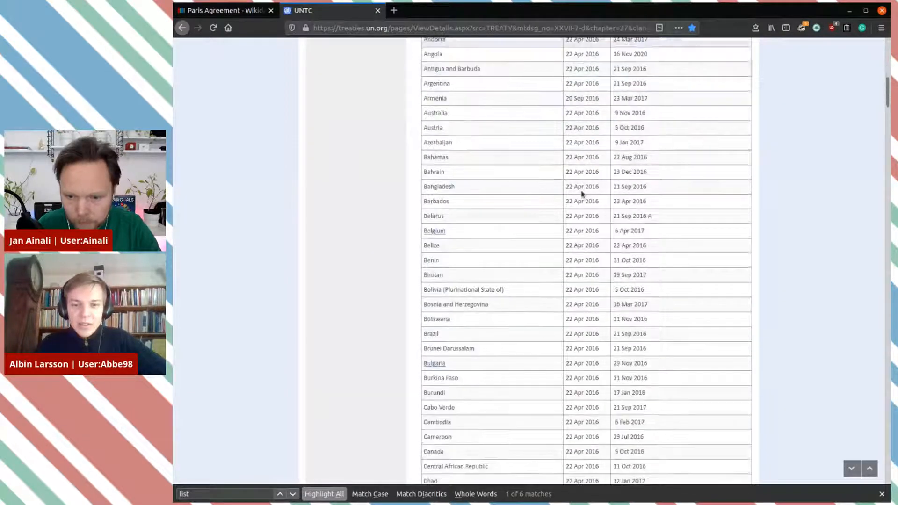
scroll(506, 374, "down", 5)
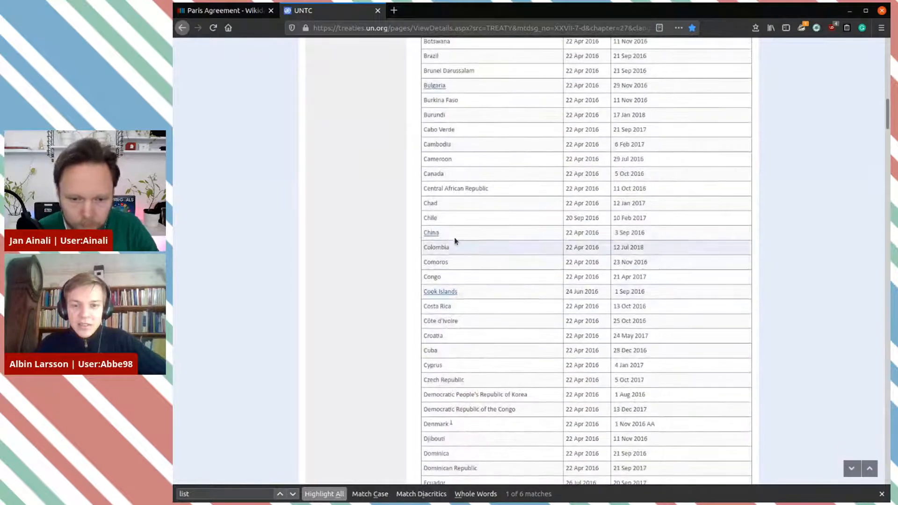
left_click_drag(602, 238, 570, 234)
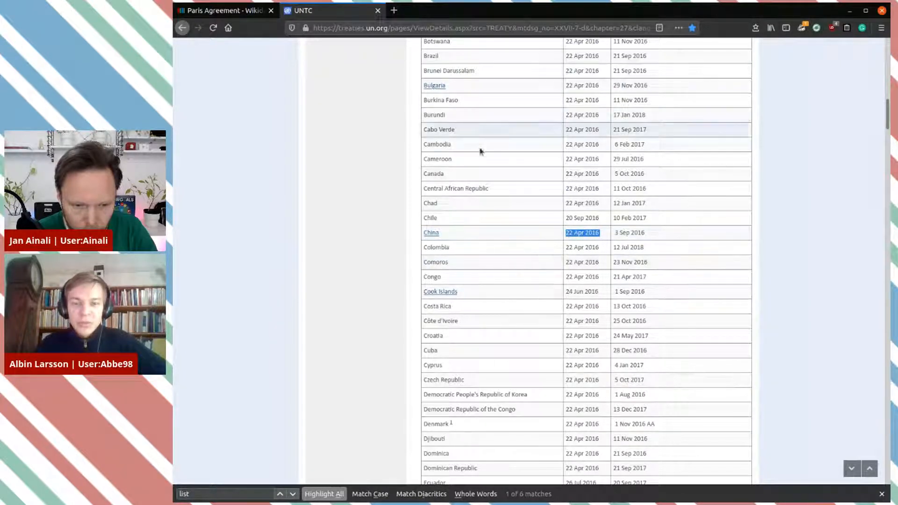
Step: Add a point in time qualifier of 22 Apr 2016 to the People's Republic of China signatory statement on the Paris Agreement item
left_click(232, 10)
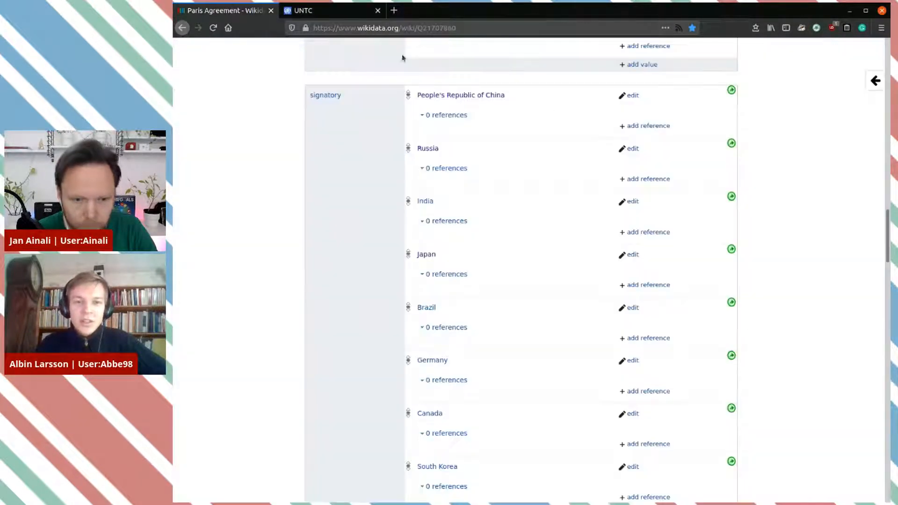
left_click(631, 95)
left_click(647, 108)
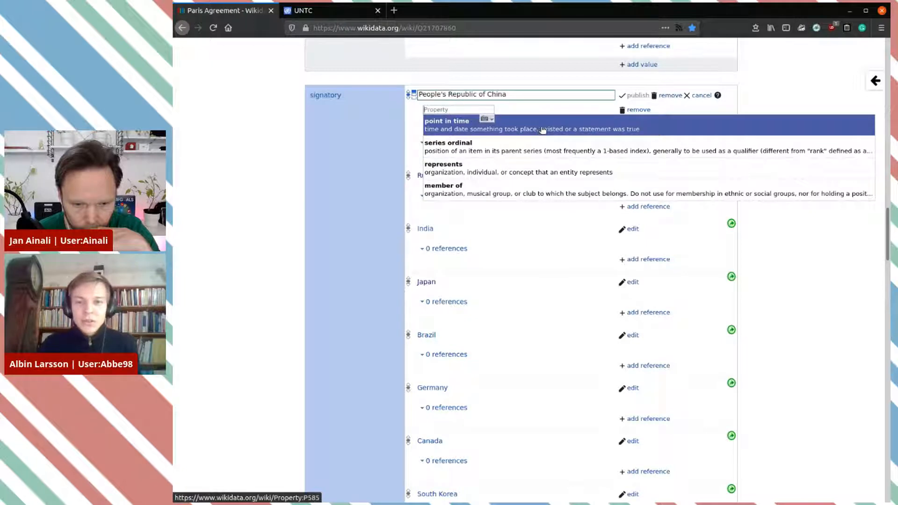
left_click(543, 131)
type("22 Apr 2016")
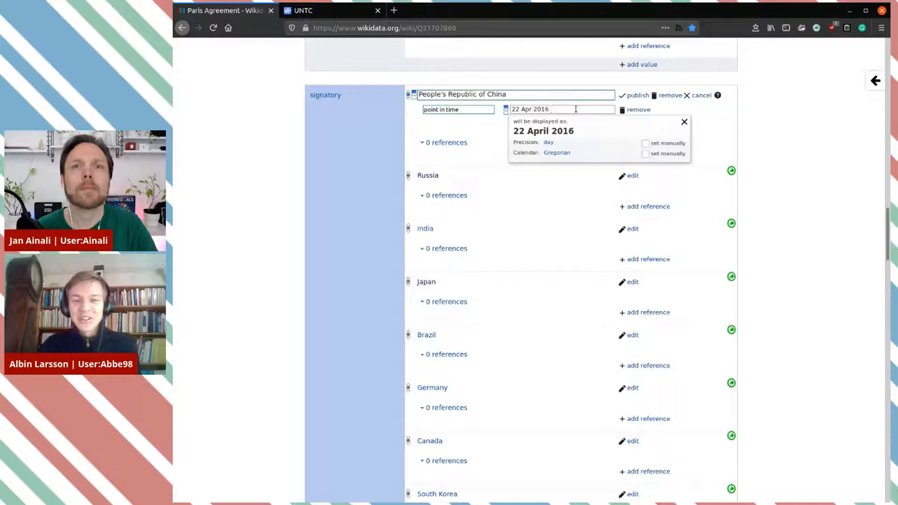
left_click(727, 122)
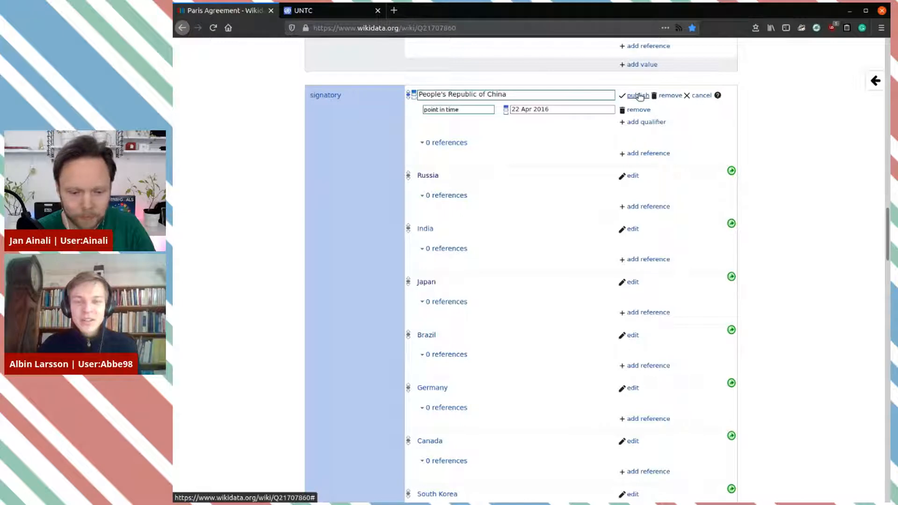
left_click(646, 153)
left_click(572, 187)
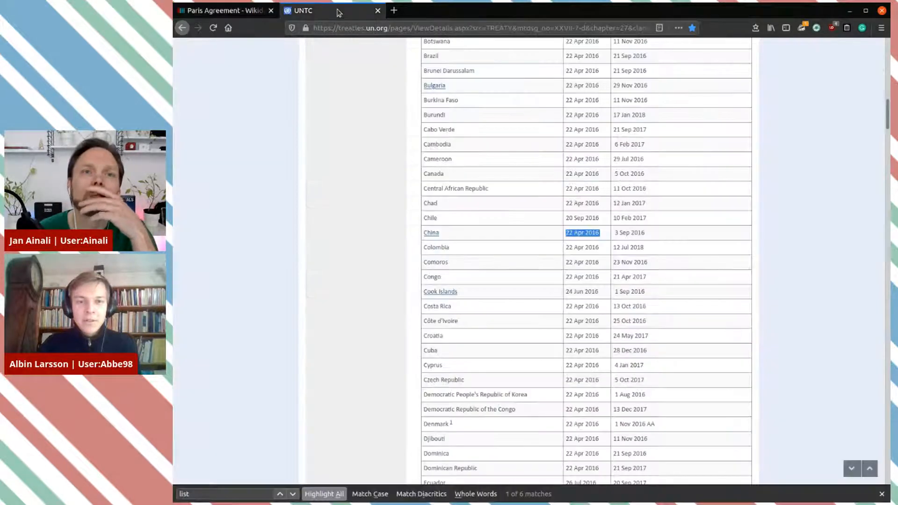
left_click(328, 10)
left_click(427, 28)
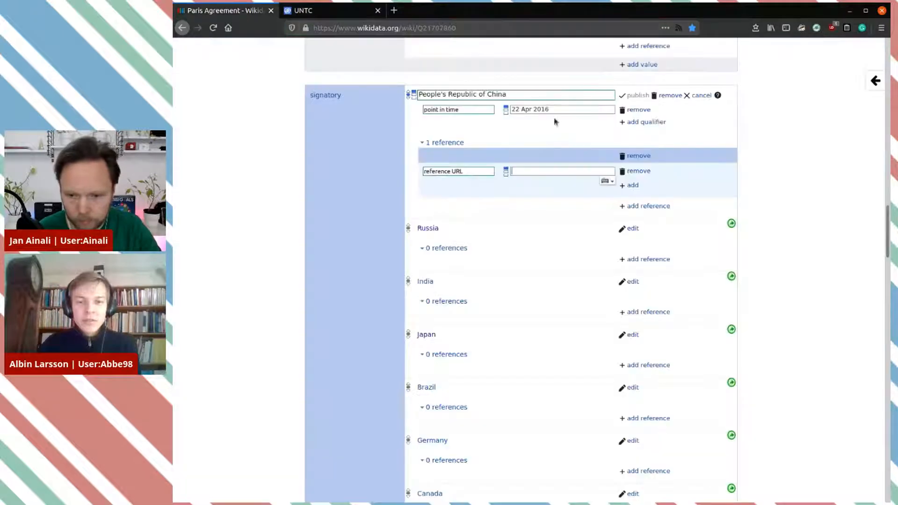
left_click(225, 10)
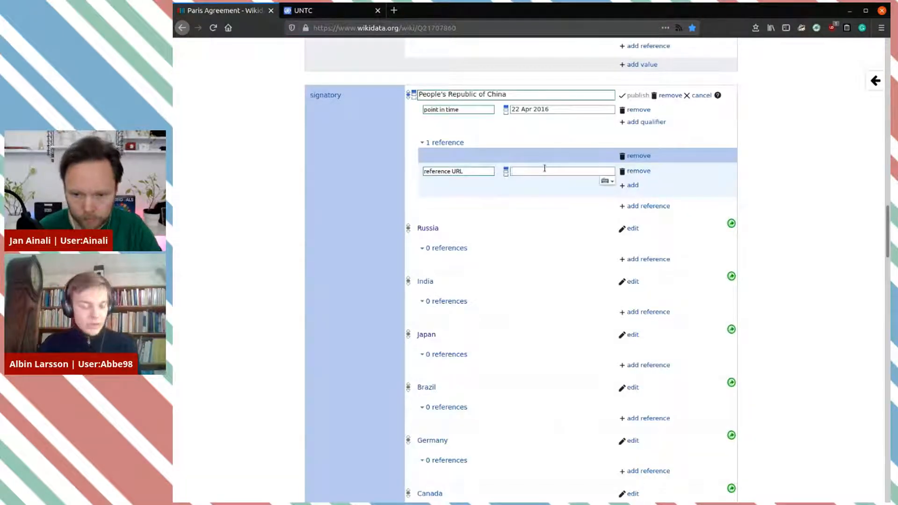
type("https://treaties.un.org/pages/ViewDetails.aspx?src=TREATY&mtdsg_no=XXVII-7-d&chapter=27&clang=_en")
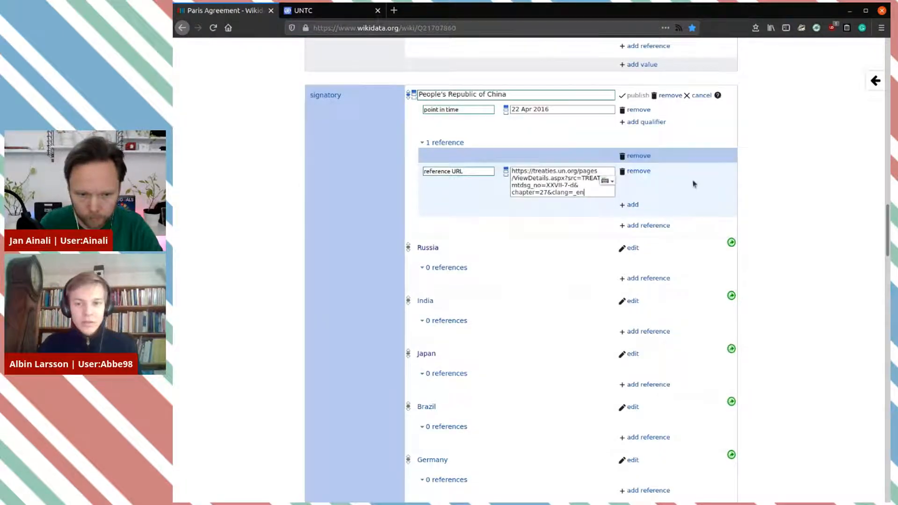
Step: Add the retrieved date 2020-12-12 to the China statement's reference and start one more reference property
left_click(632, 204)
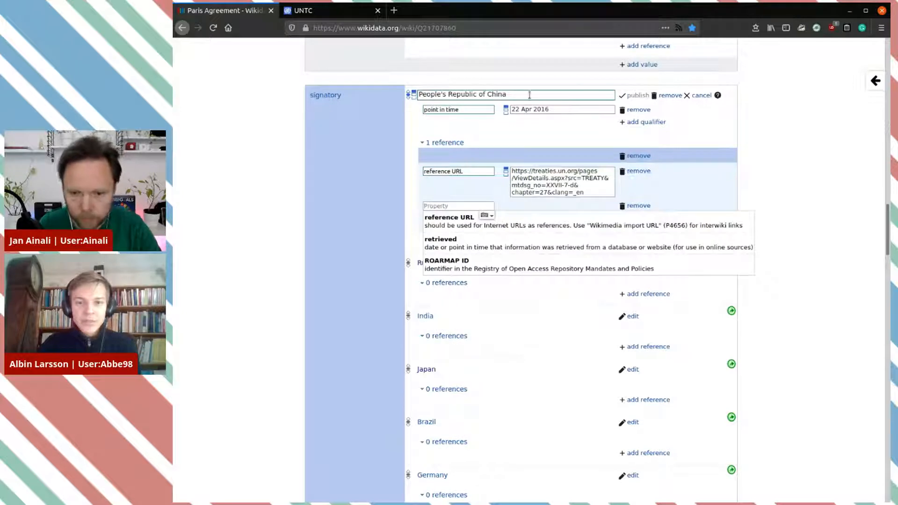
left_click(473, 243)
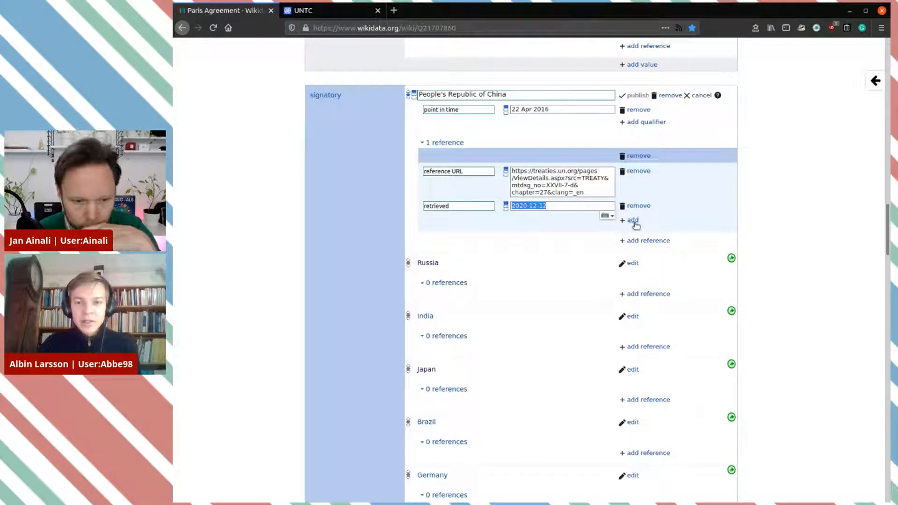
left_click(635, 224)
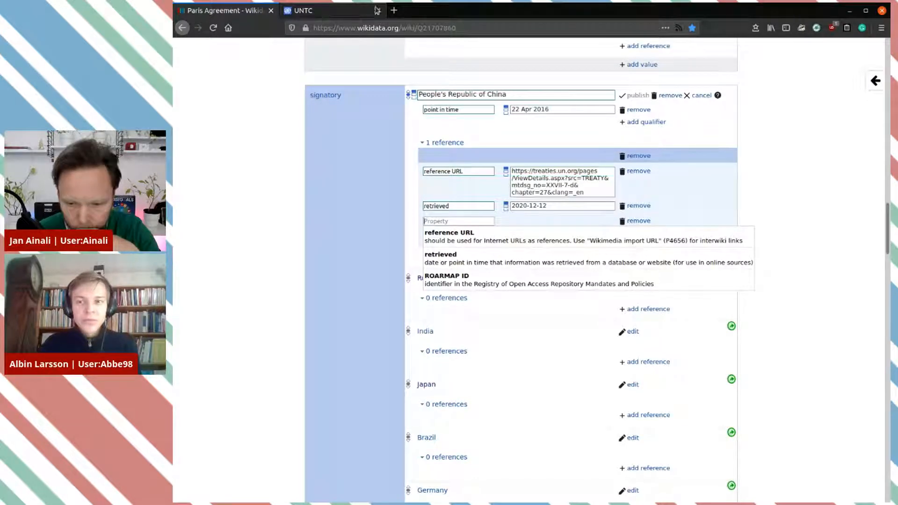
Step: Open the Wayback Machine at web.archive.org in a new browser tab
left_click(394, 11)
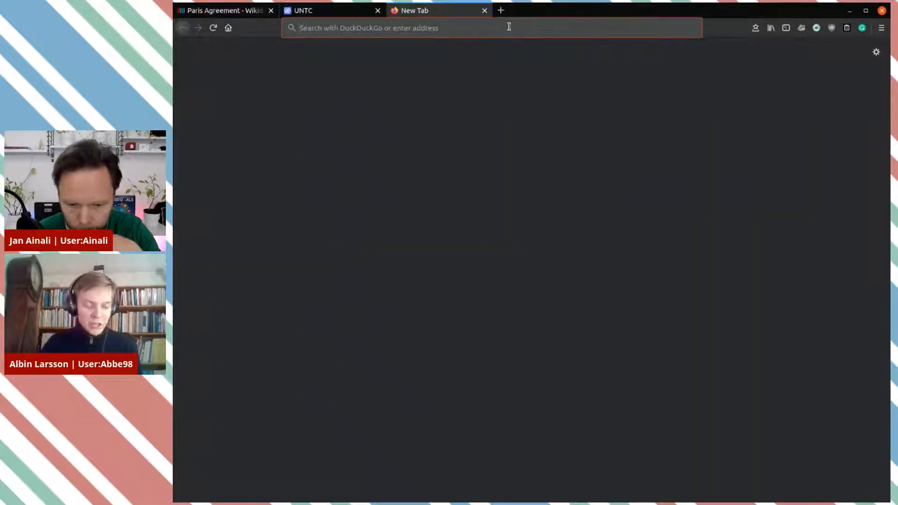
type("way")
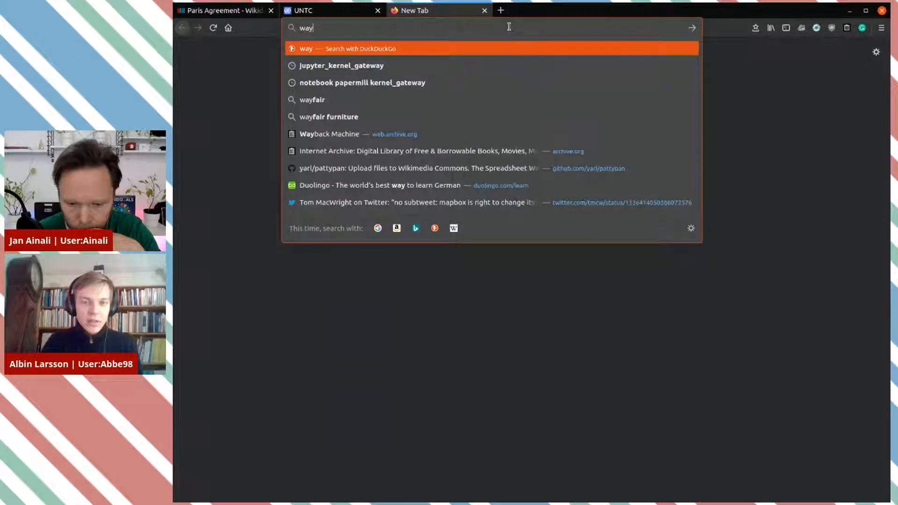
type("back")
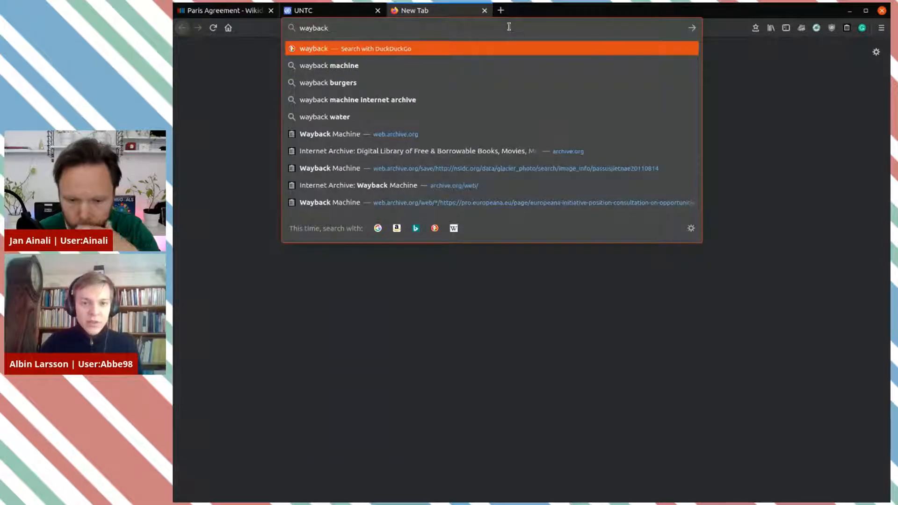
left_click(443, 134)
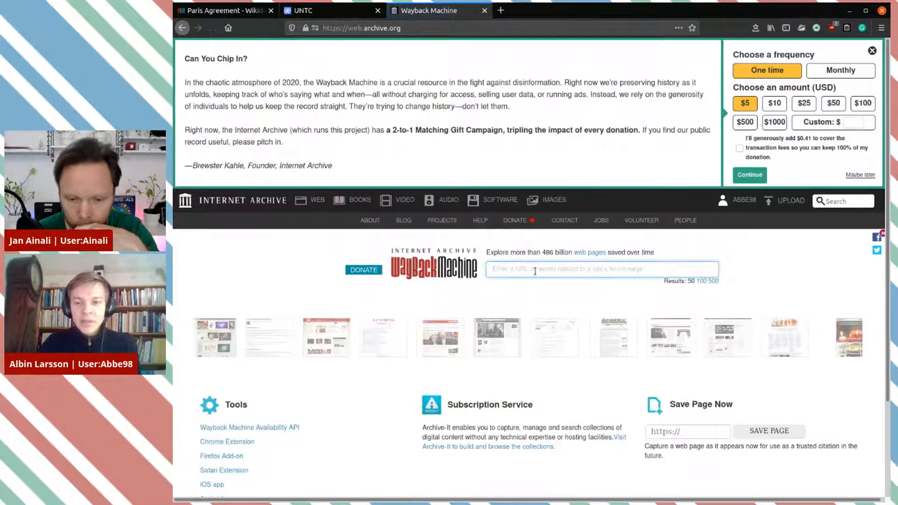
Step: Submit the copied UN Treaty Collection URL to Save Page Now and start archiving the page with the default options
scroll(652, 325, "down", 3)
left_click(653, 327)
key("ctrl+v")
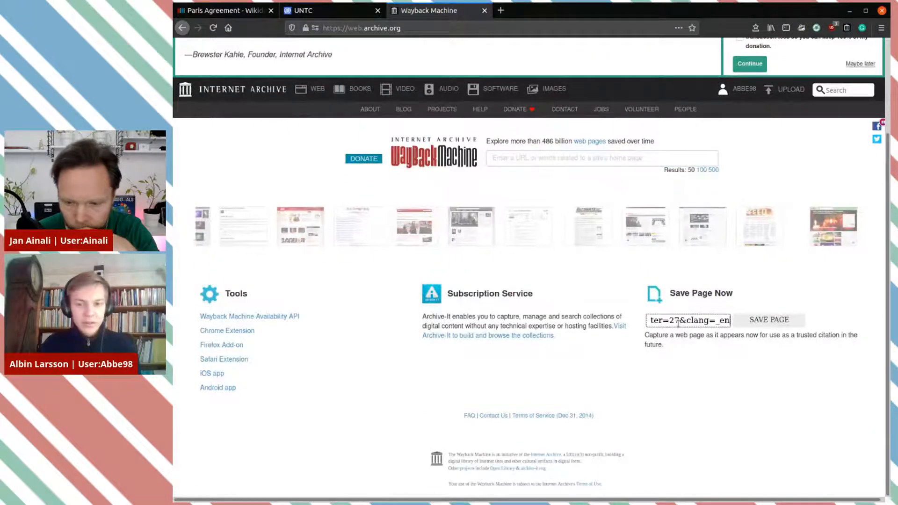
left_click(771, 327)
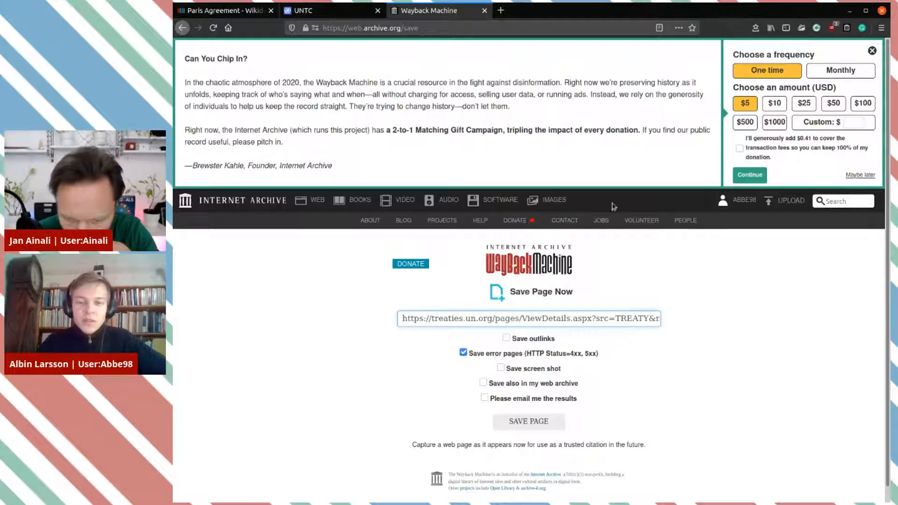
scroll(622, 173, "down", 1)
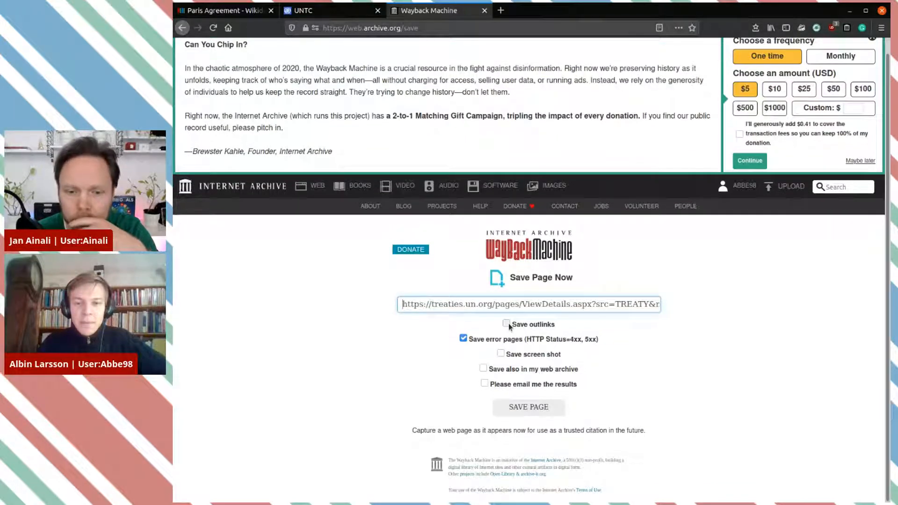
left_click(550, 412)
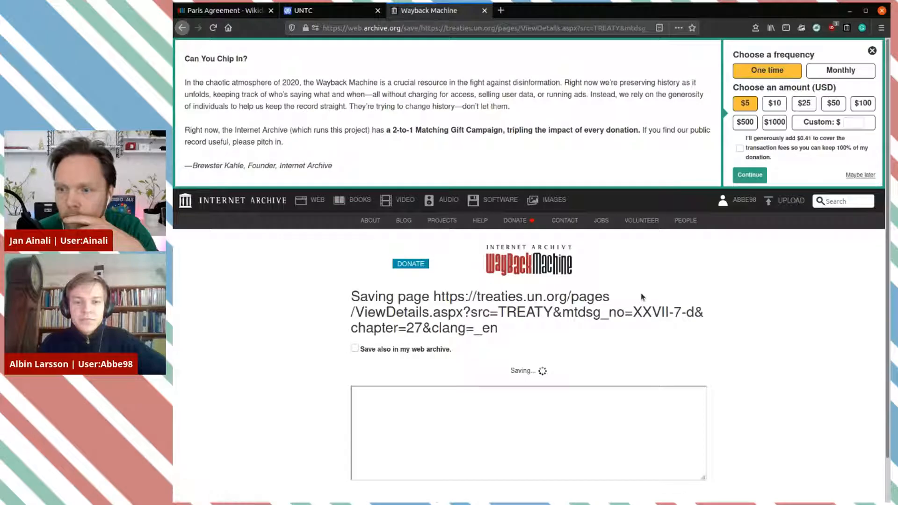
scroll(641, 295, "down", 1)
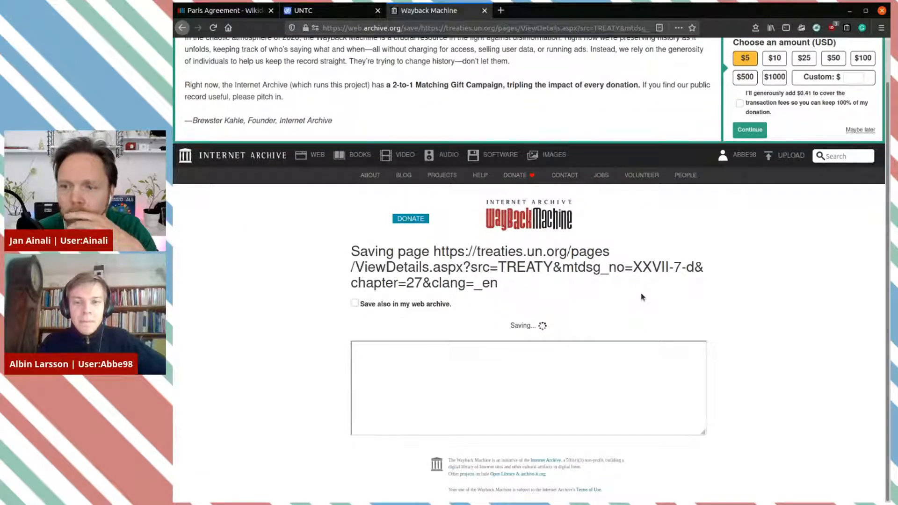
Step: Dismiss the donation banner, open the captured snapshot of the UN Treaty Collection page, copy its archive address and close the snapshot
scroll(639, 265, "up", 1)
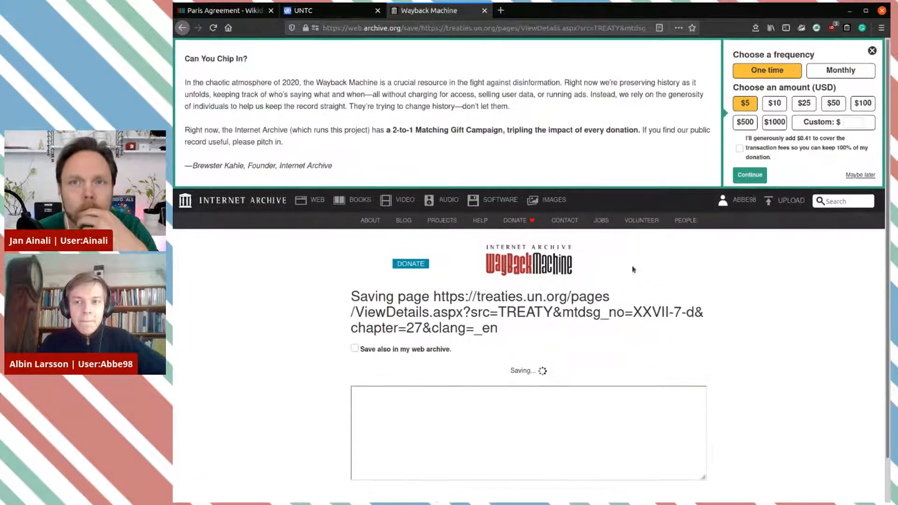
left_click(872, 51)
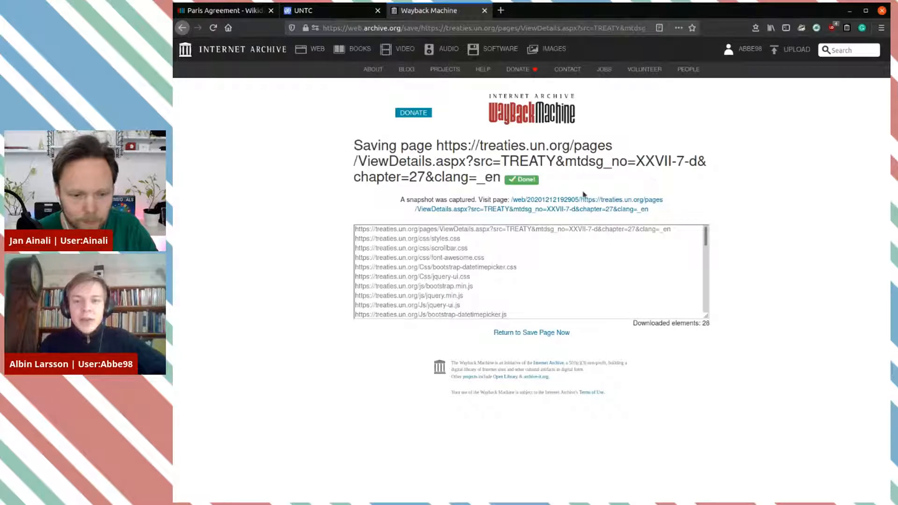
left_click(585, 200)
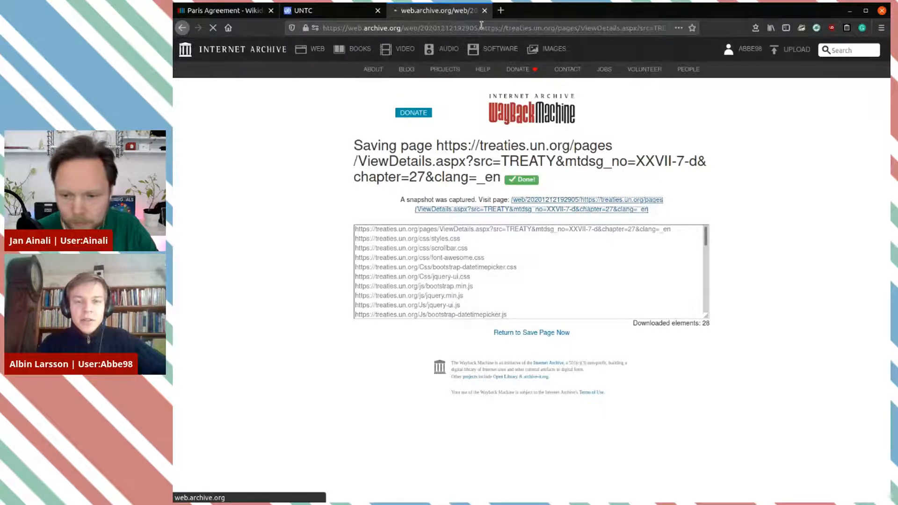
left_click(482, 25)
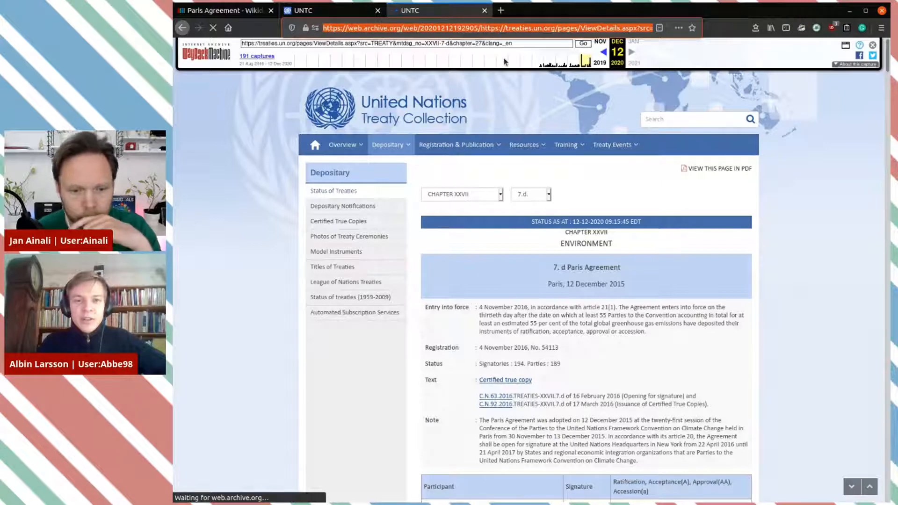
left_click(484, 10)
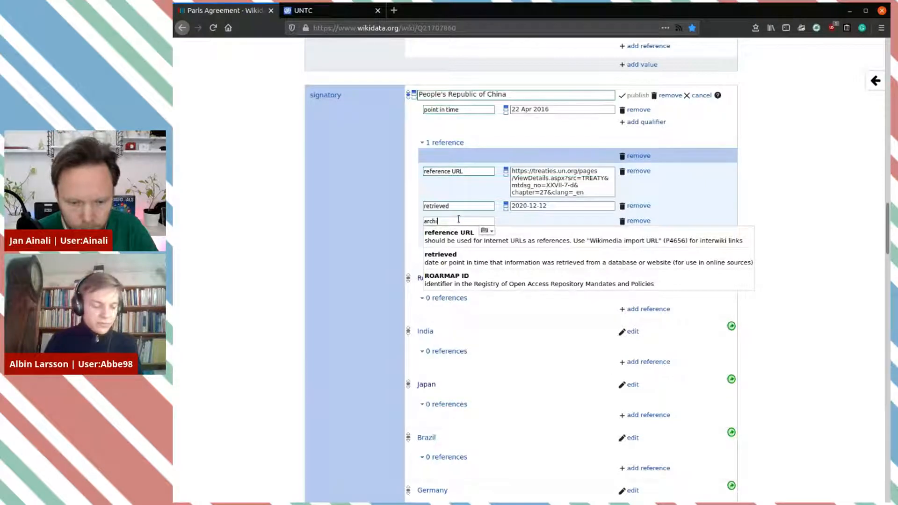
type("ve")
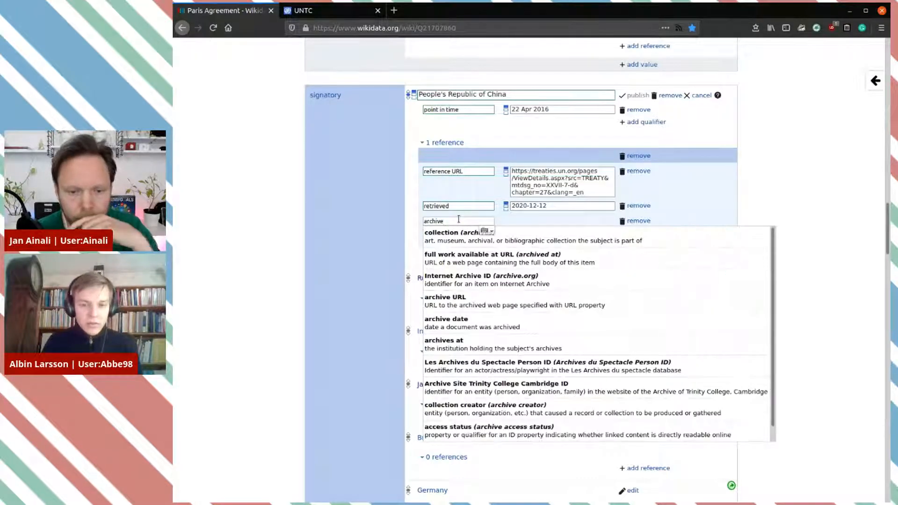
left_click(482, 307)
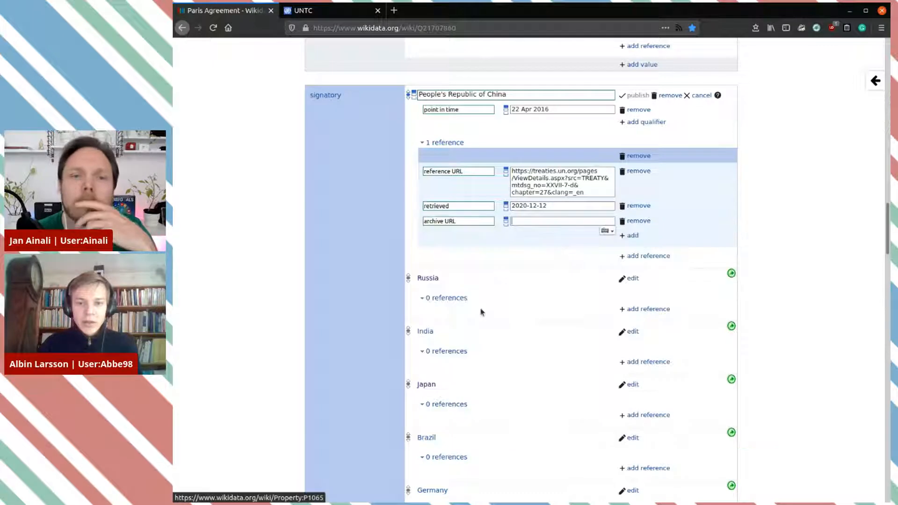
key("ctrl+v")
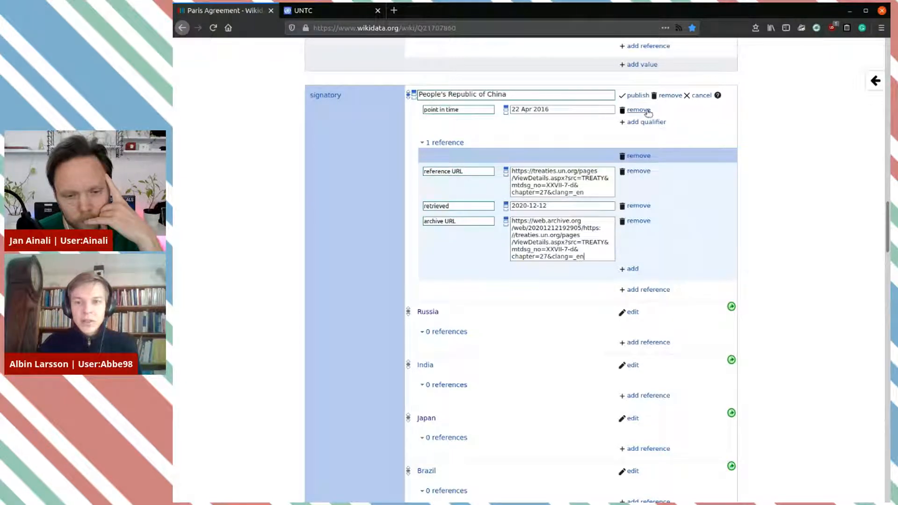
left_click(638, 95)
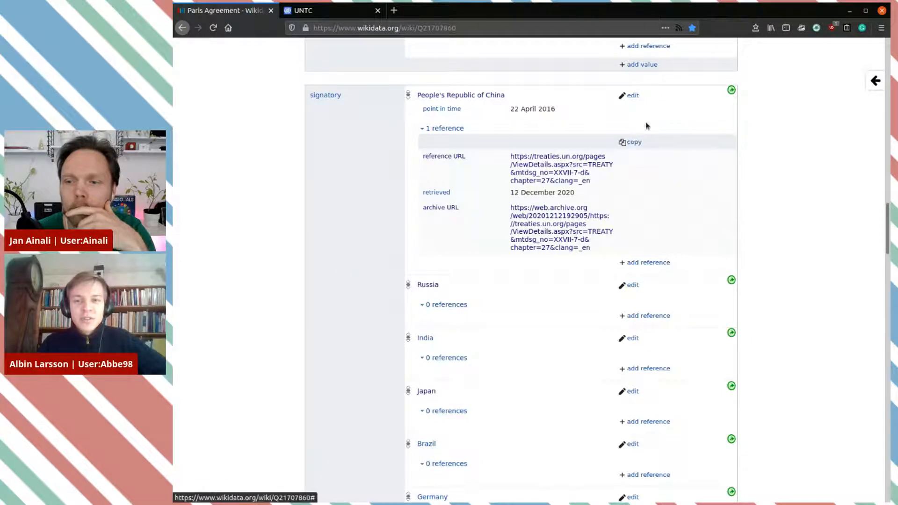
Step: Open the gadget settings in the Wikidata preferences and find the DuplicateReferences gadget among the Wikidata-centric gadgets
scroll(700, 170, "up", 20)
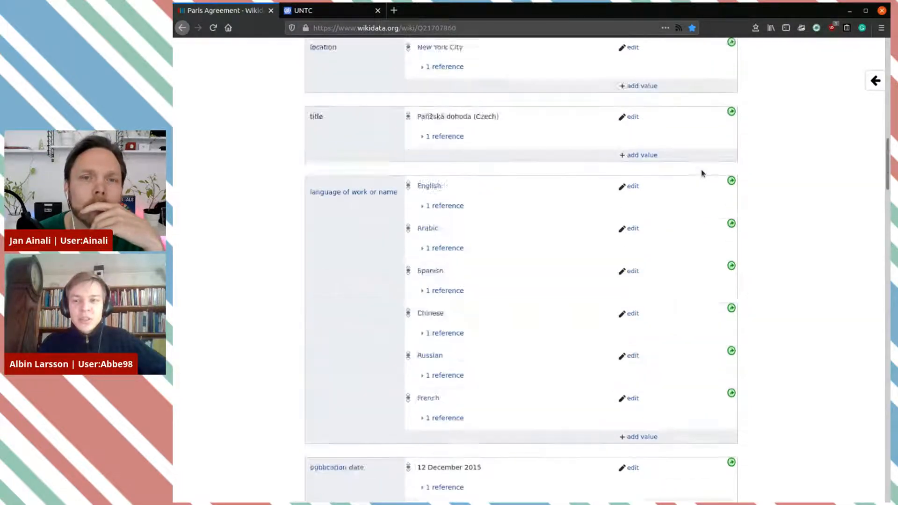
scroll(701, 174, "up", 3)
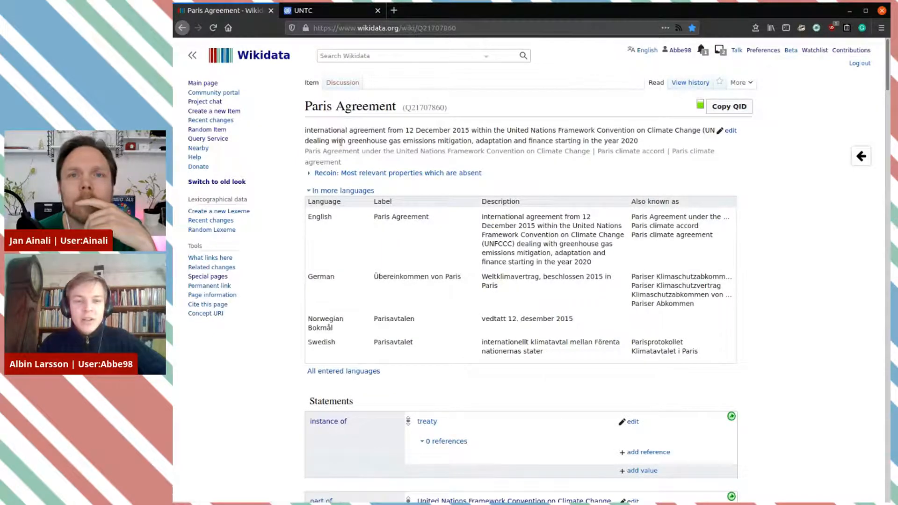
left_click(774, 53)
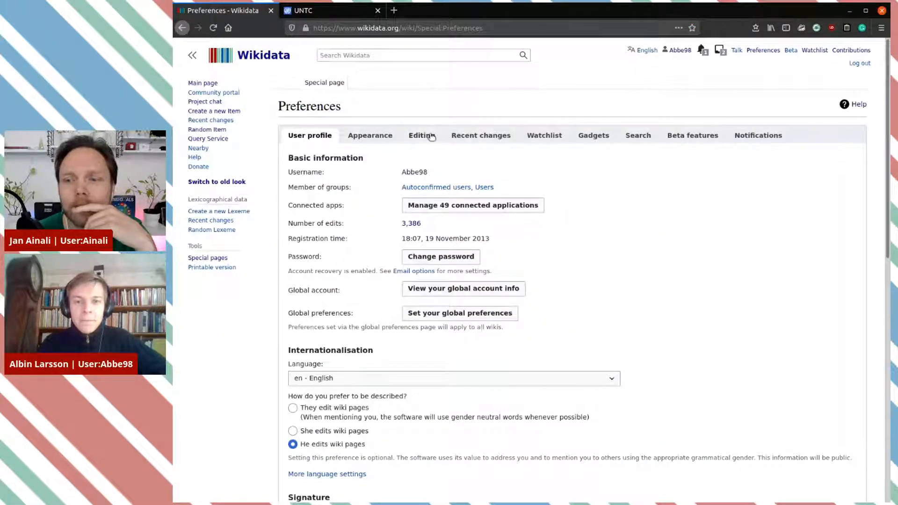
left_click(587, 140)
scroll(591, 268, "down", 5)
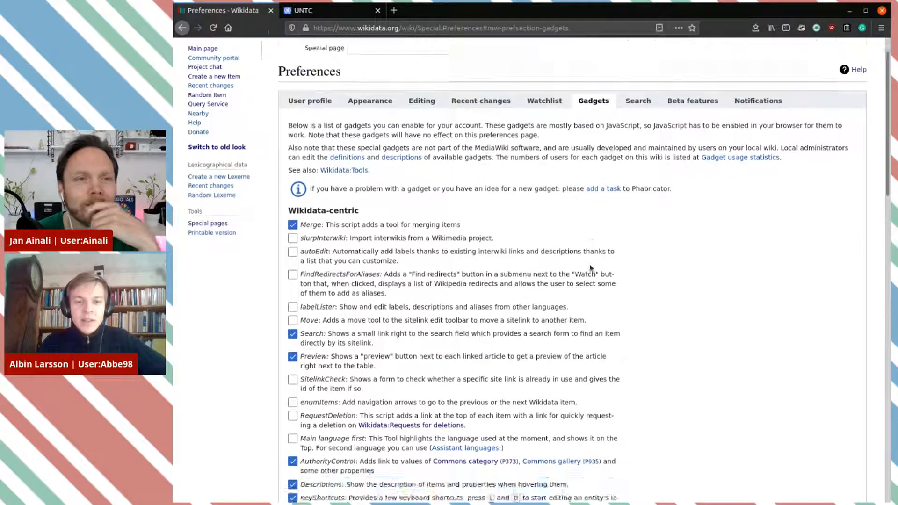
scroll(415, 230, "down", 4)
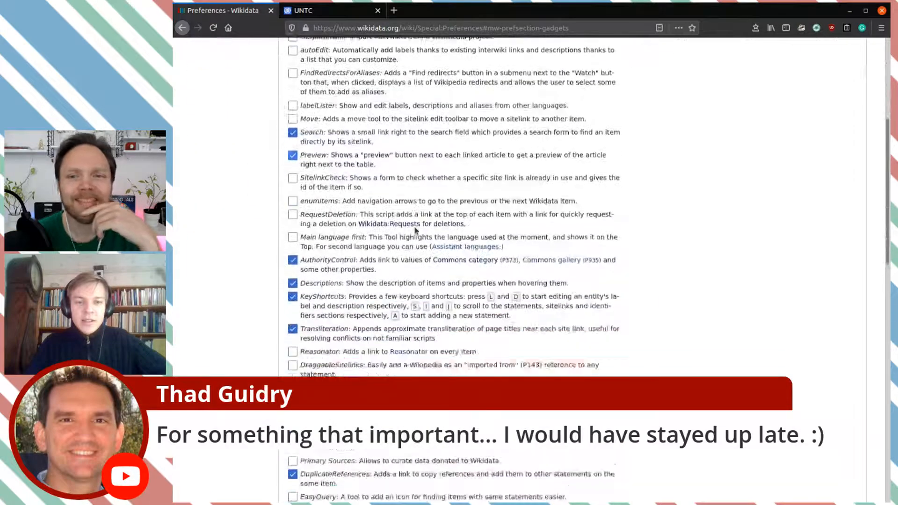
Step: Locate the DuplicateReferences gadget in the Wikidata gadget preferences and highlight its name
scroll(355, 230, "down", 4)
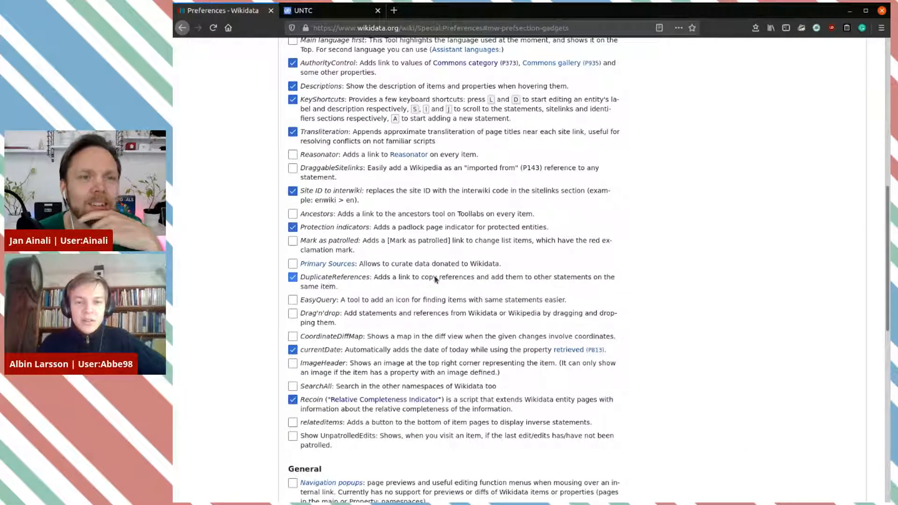
double_click(335, 280)
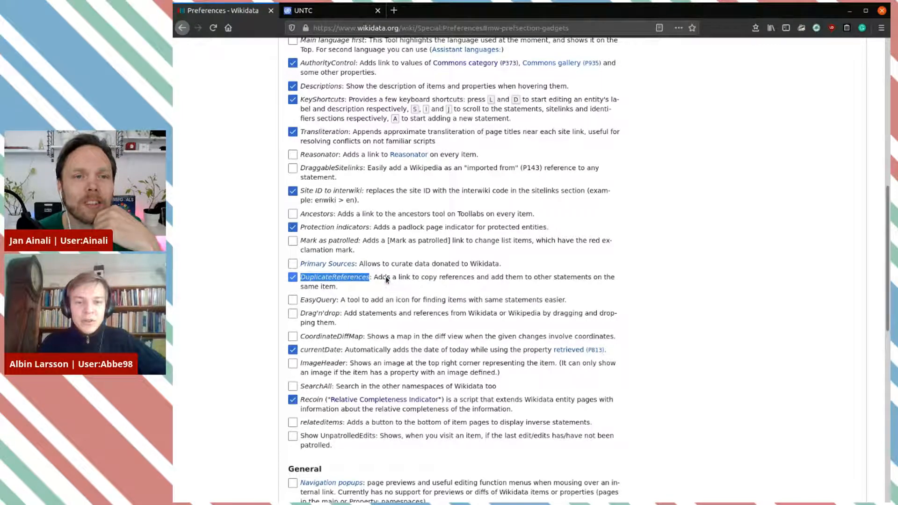
left_click(691, 288)
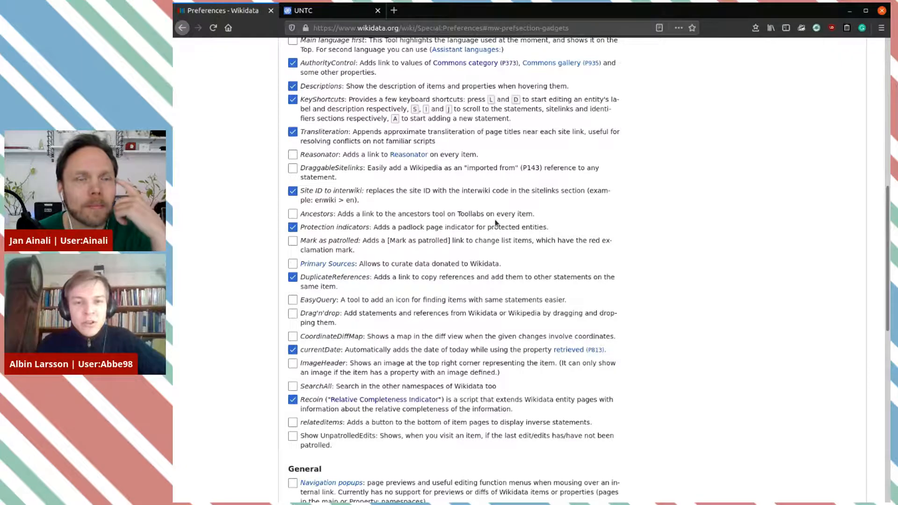
Step: Look through the Wikidata-centric and General gadgets and search the preferences page for "qual"
scroll(462, 255, "up", 3)
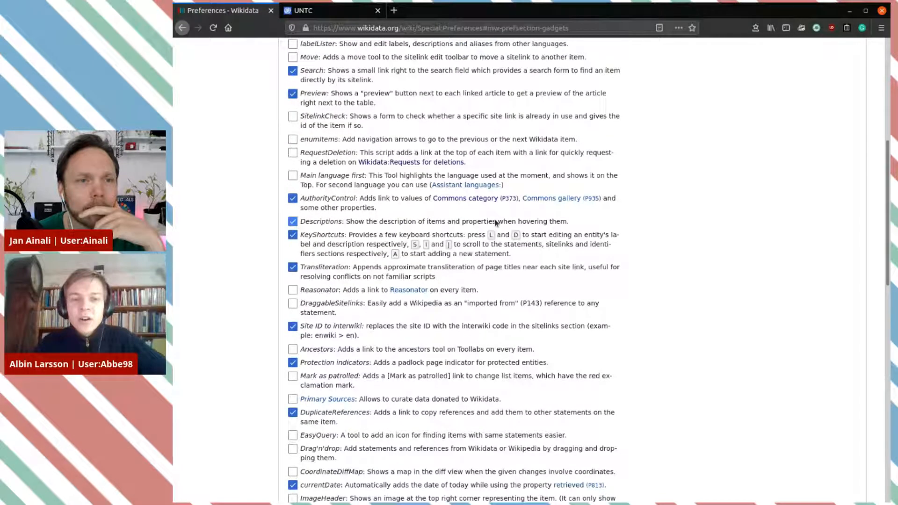
scroll(521, 222, "up", 2)
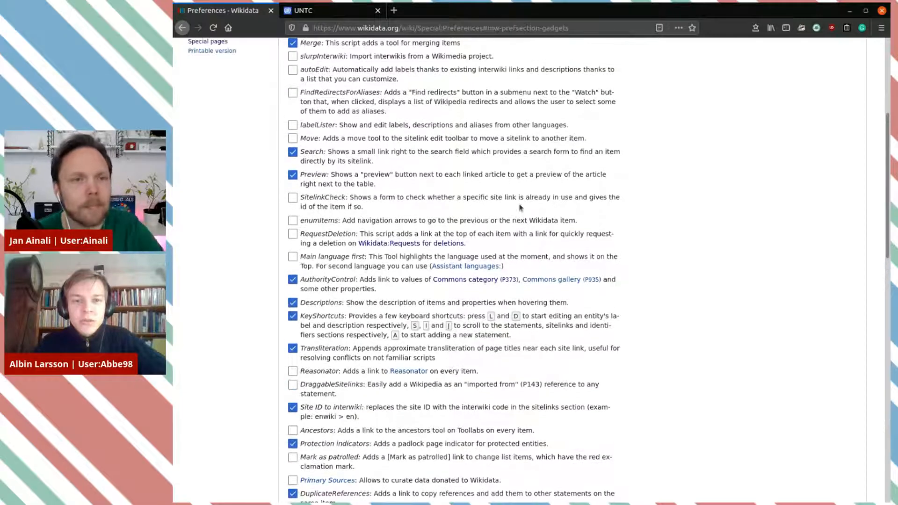
scroll(490, 176, "up", 1)
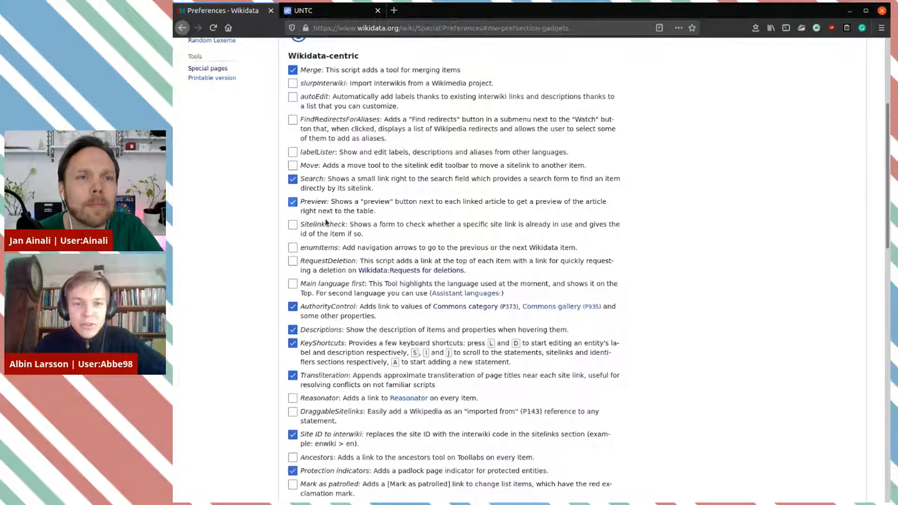
scroll(536, 248, "down", 1)
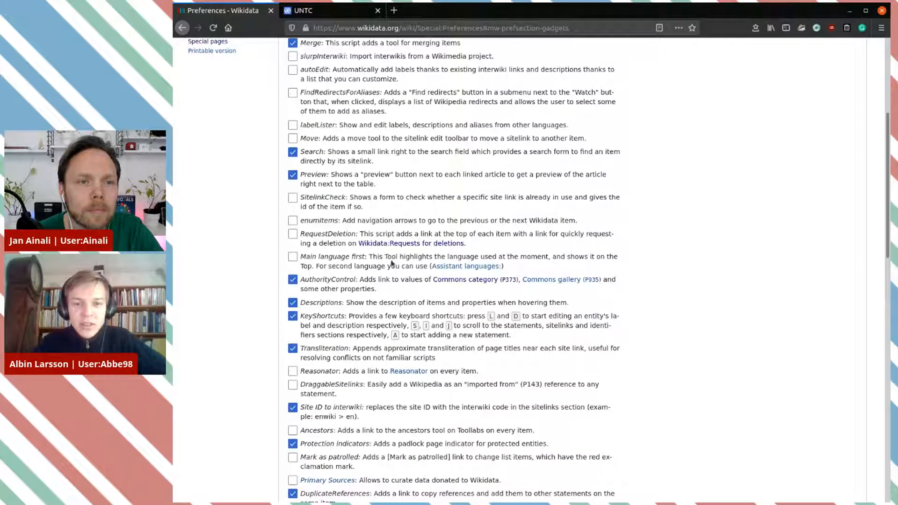
scroll(548, 260, "down", 6)
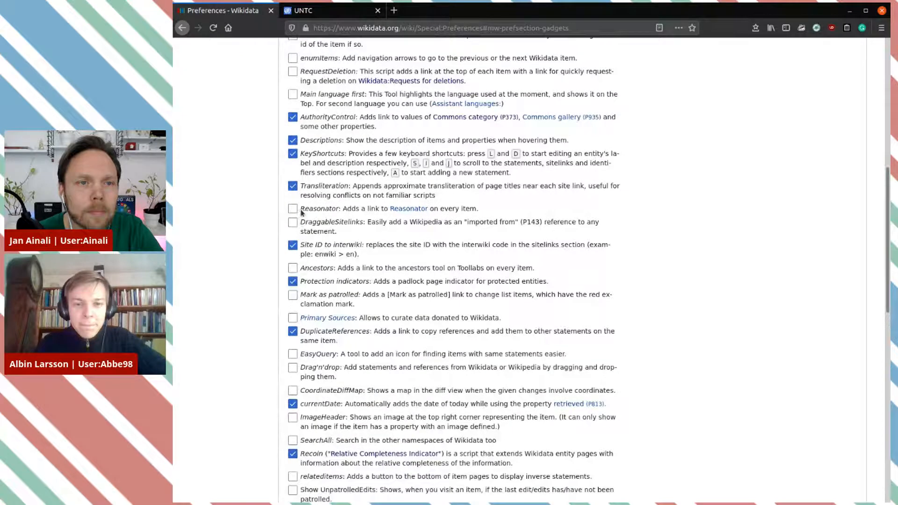
scroll(452, 230, "down", 4)
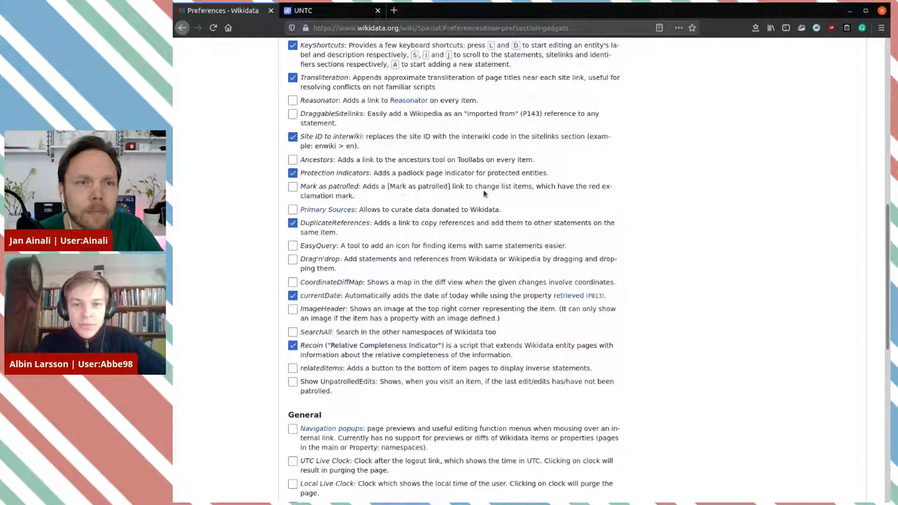
scroll(428, 249, "down", 4)
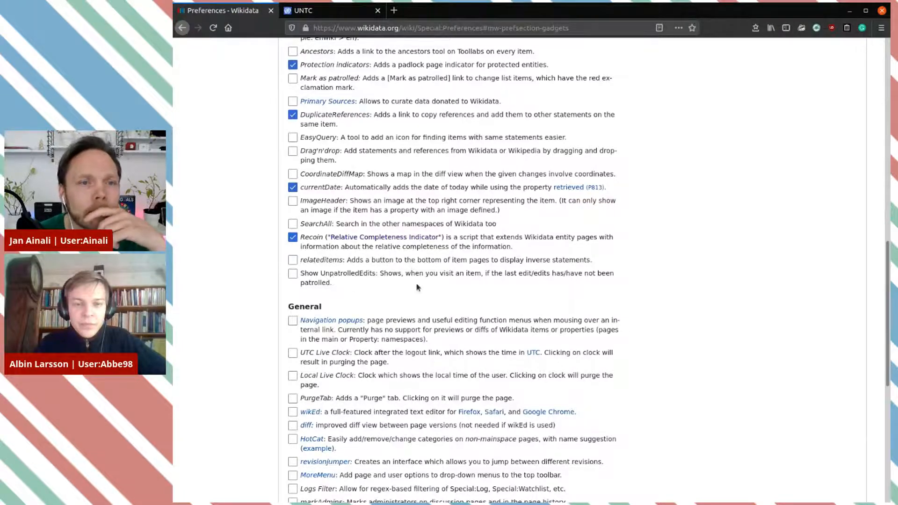
scroll(418, 287, "up", 9)
scroll(418, 287, "down", 9)
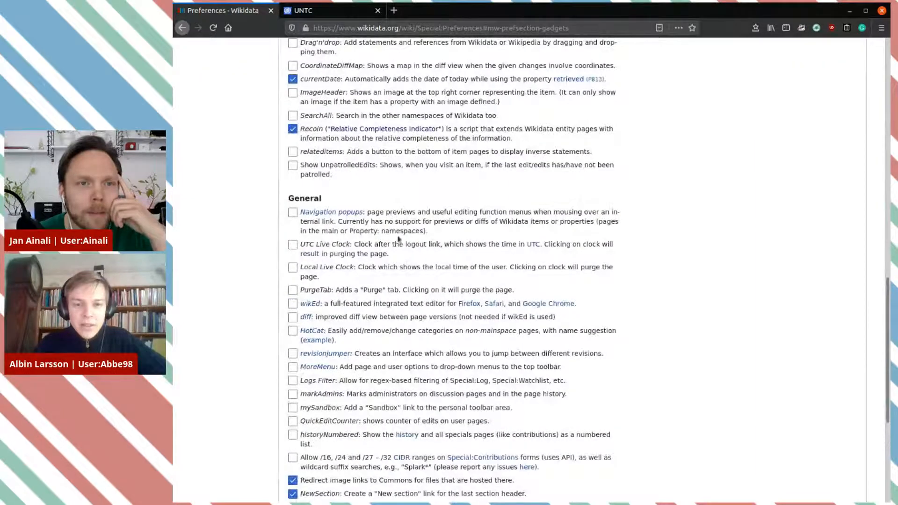
scroll(377, 301, "down", 3)
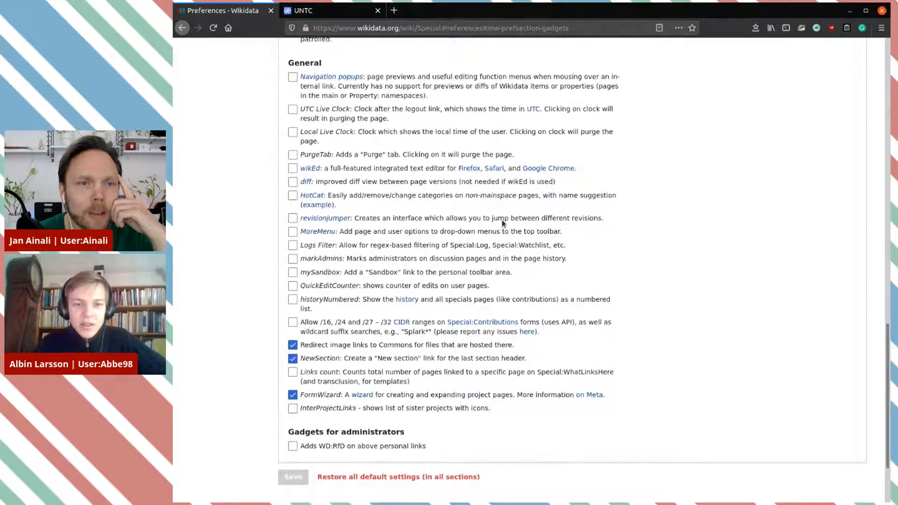
key("ctrl+f")
type("qual")
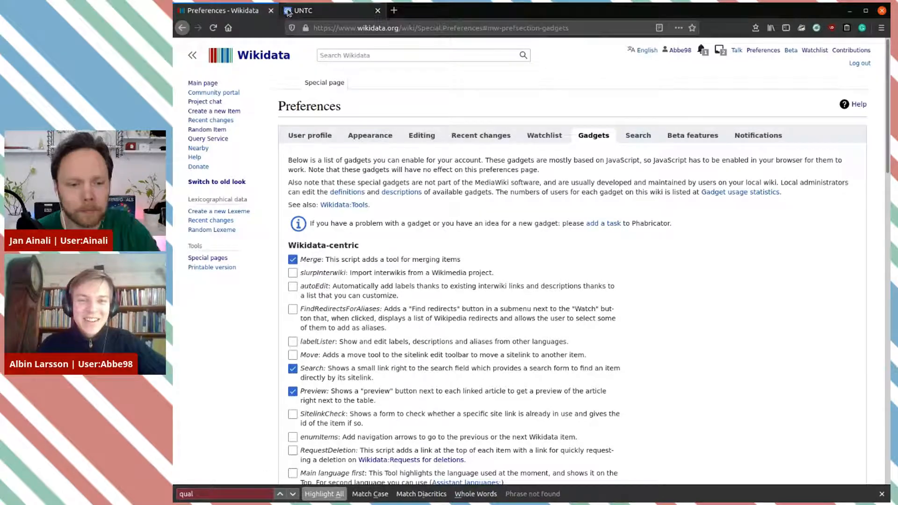
Step: Return to the Paris Agreement item, go to its signatory statements and reload the page
left_click(183, 28)
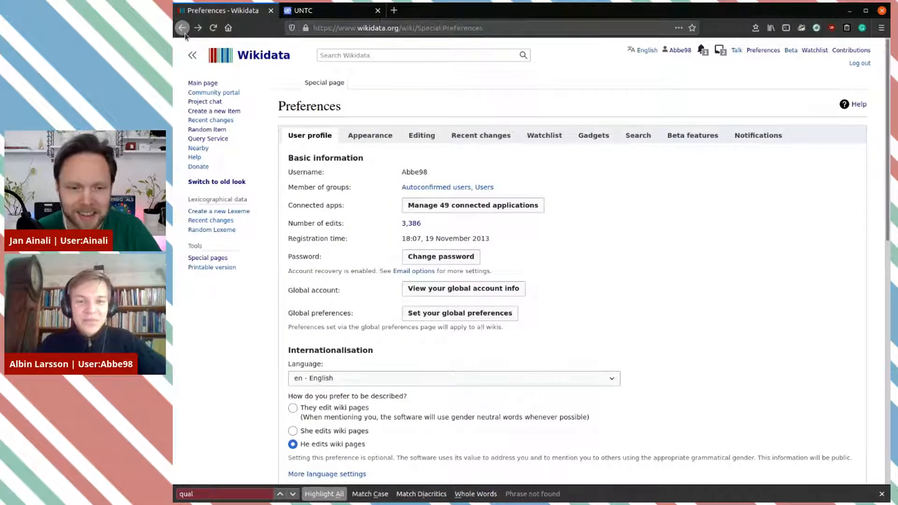
left_click(185, 33)
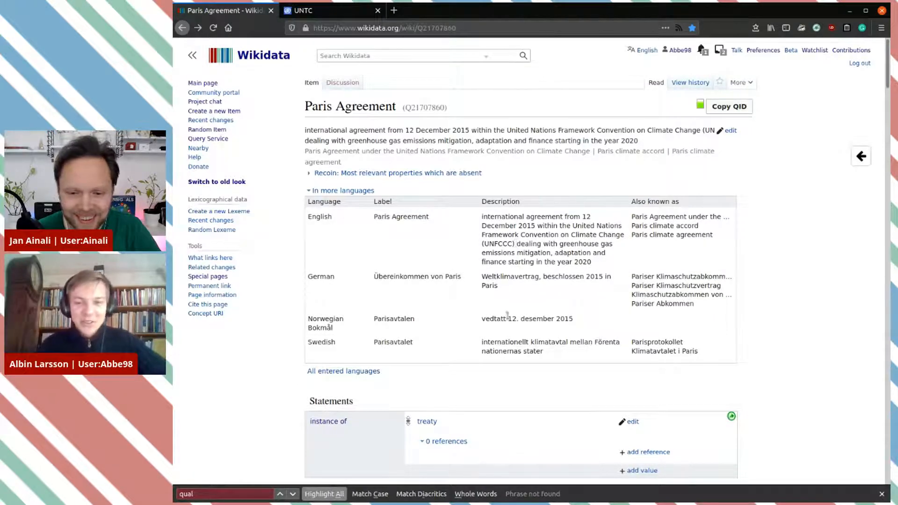
scroll(527, 365, "down", 7)
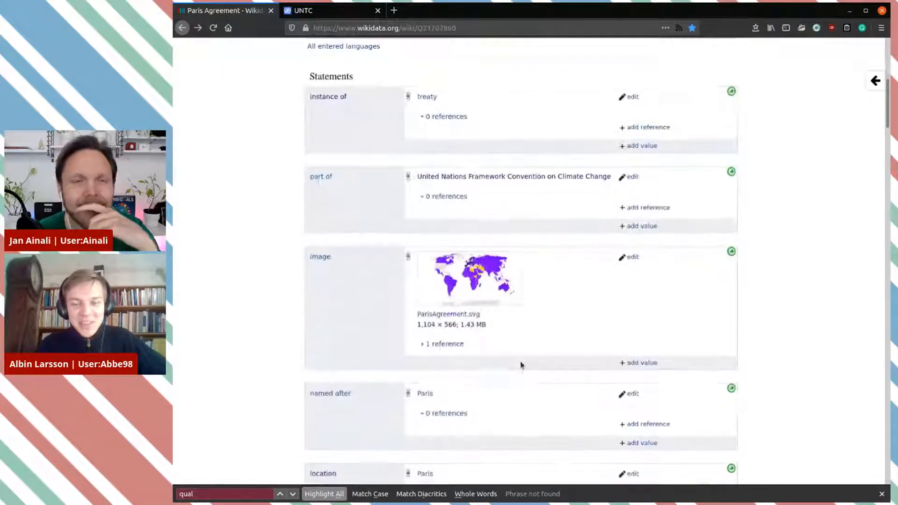
scroll(543, 331, "down", 11)
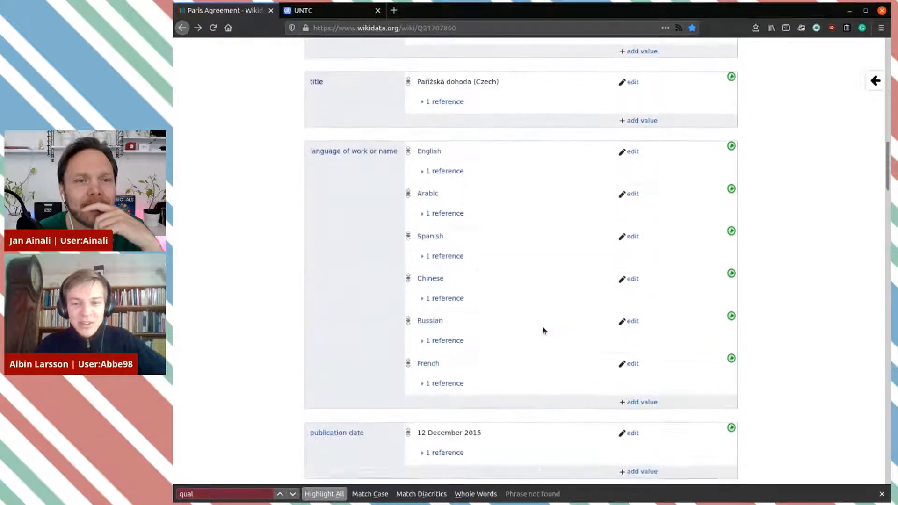
scroll(597, 355, "down", 9)
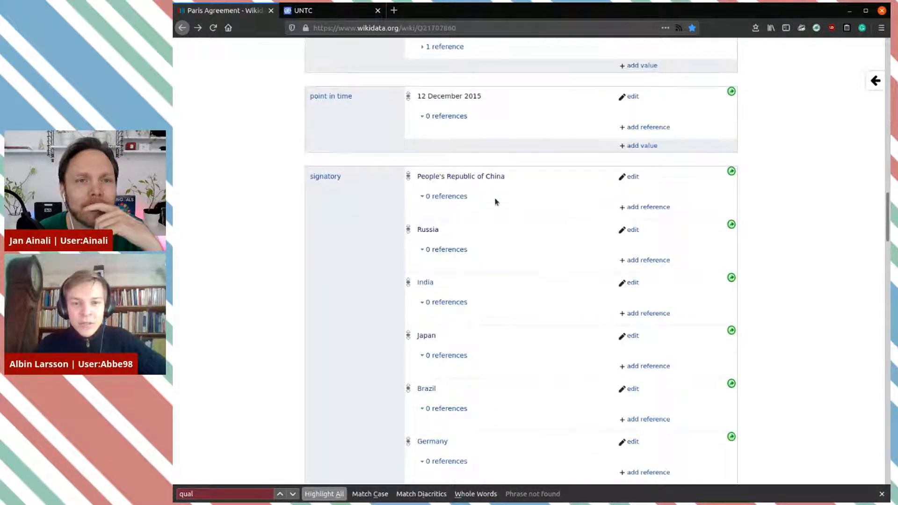
left_click(213, 27)
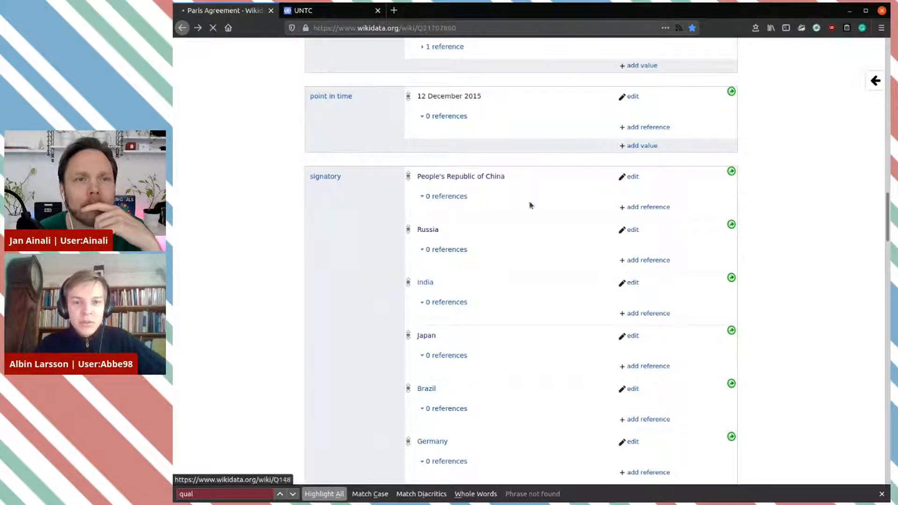
Step: Expand the reference of the People's Republic of China signatory statement and examine its contents
scroll(590, 228, "up", 11)
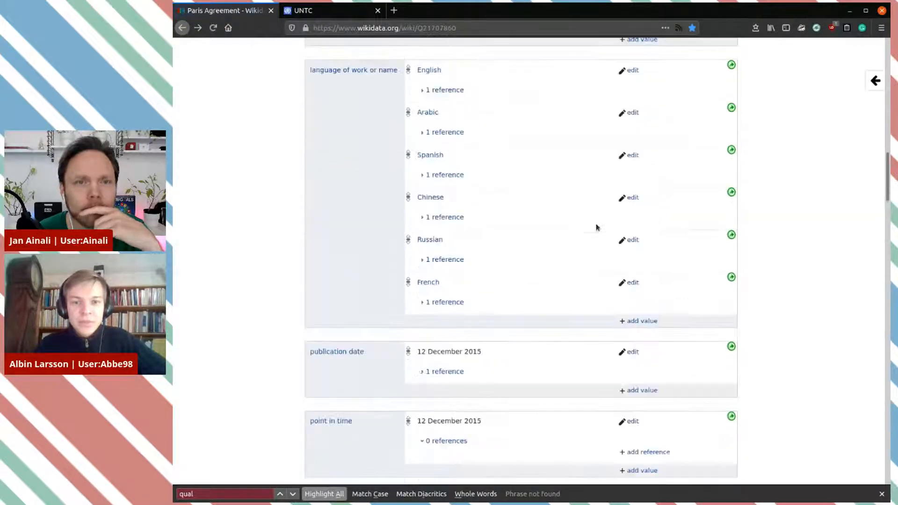
scroll(417, 374, "down", 1)
scroll(417, 374, "up", 3)
scroll(417, 373, "down", 11)
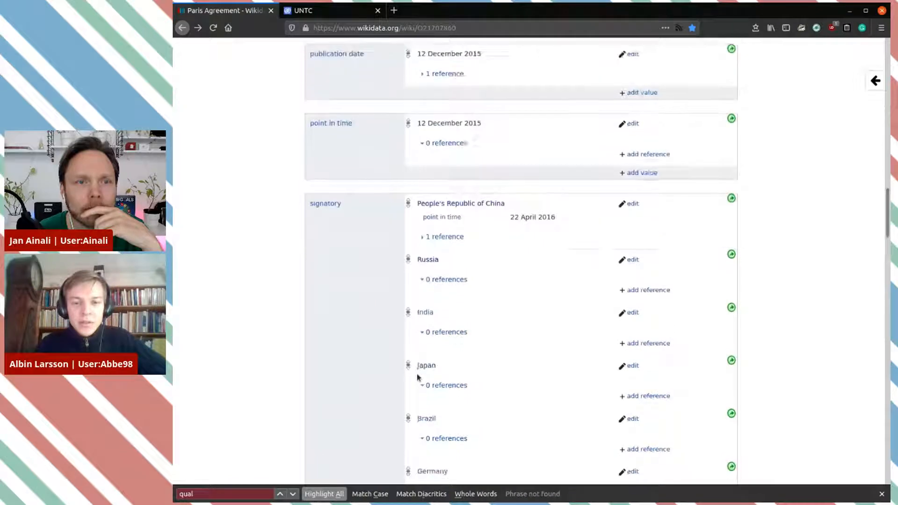
scroll(395, 291, "up", 3)
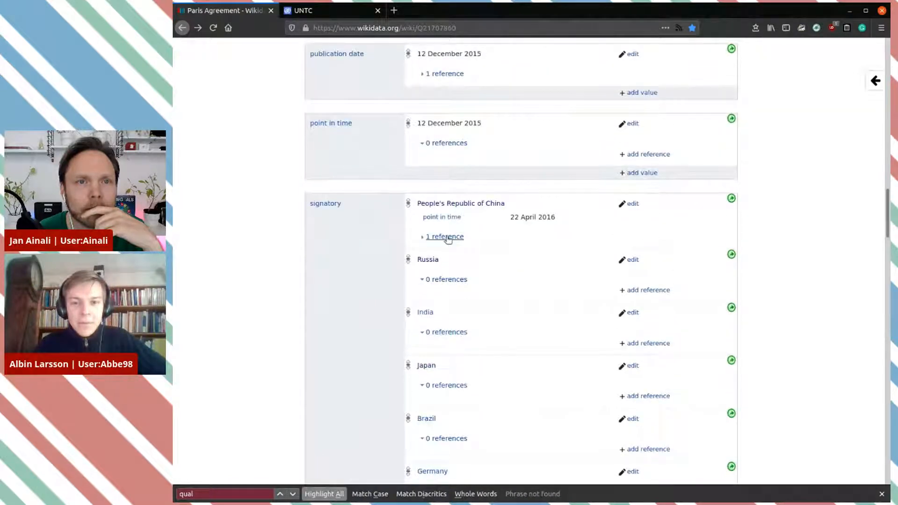
left_click(447, 237)
scroll(690, 324, "down", 3)
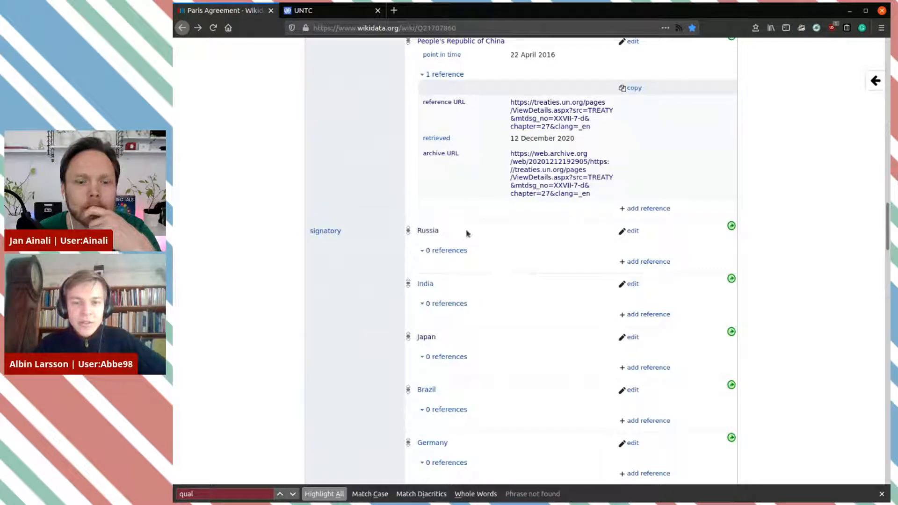
Step: Search the UNTC treaty page for "russi" and copy the signature date 22 Apr 2016 from the participant table
left_click(327, 13)
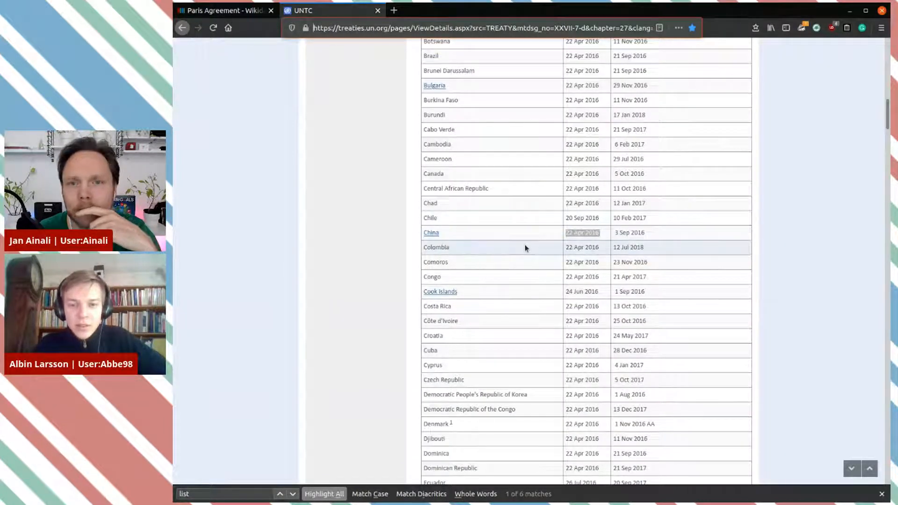
key("ctrl+f")
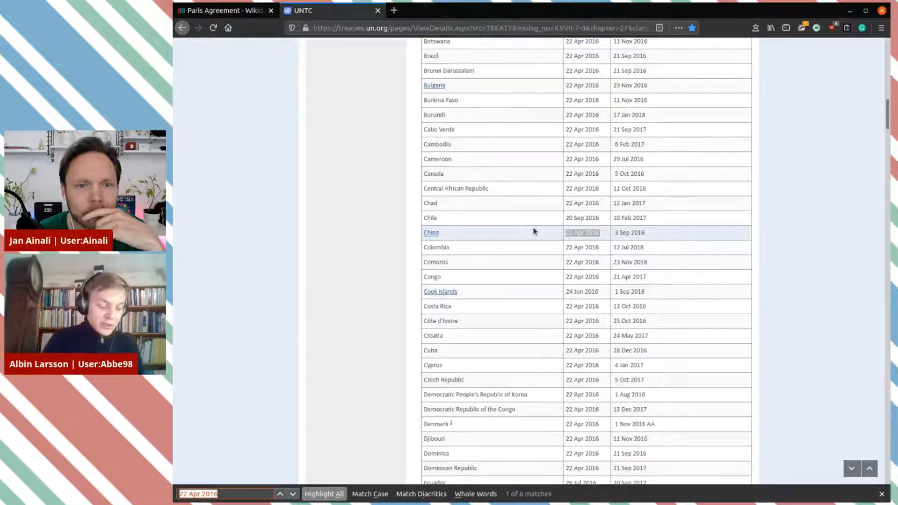
type("russi")
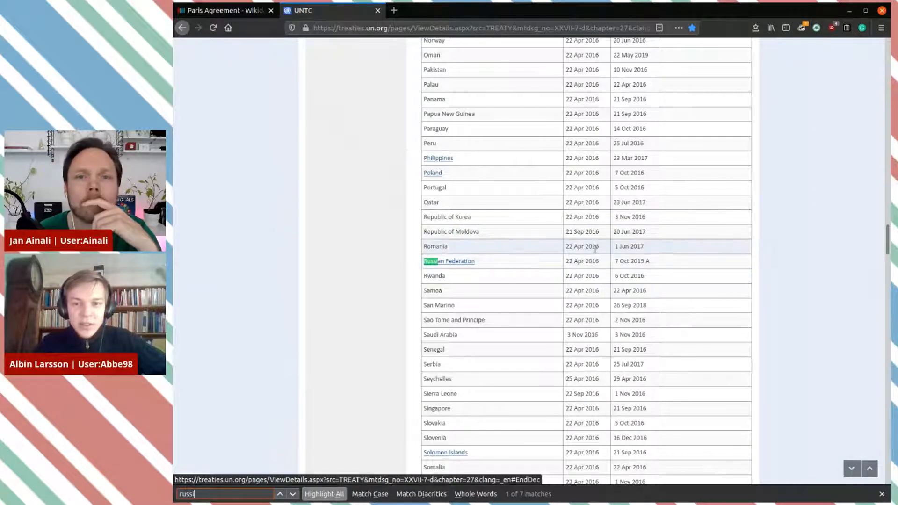
left_click_drag(567, 247, 599, 250)
key("ctrl+c")
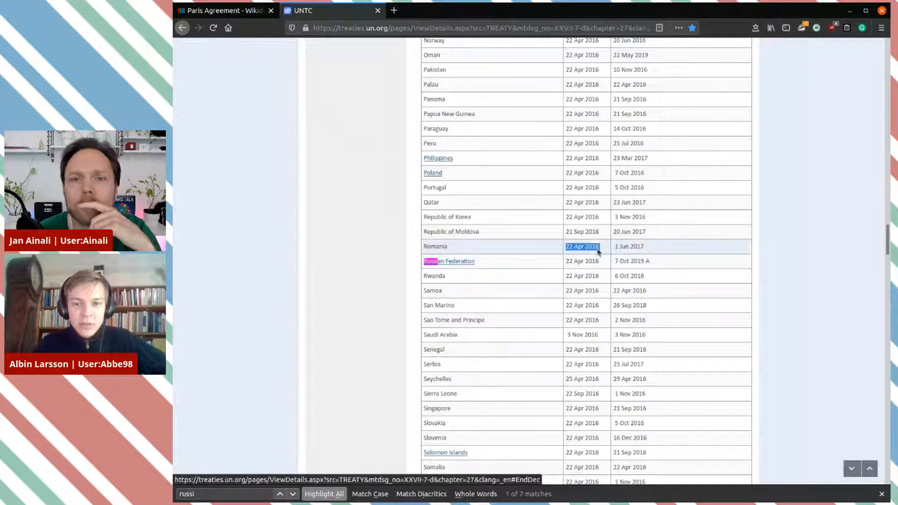
Step: In the Paris Agreement item, add a point in time qualifier of 22 Apr 2016 to the Russia signatory statement
left_click(224, 10)
left_click(632, 231)
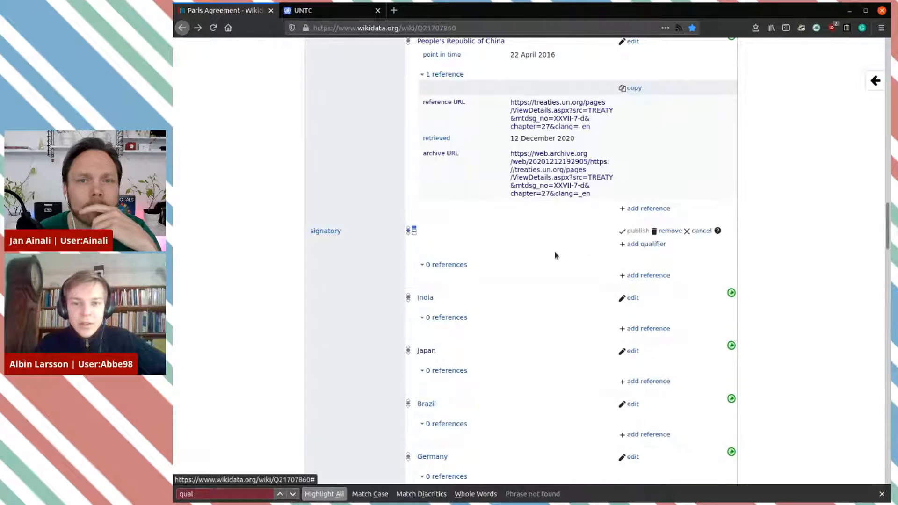
left_click(650, 248)
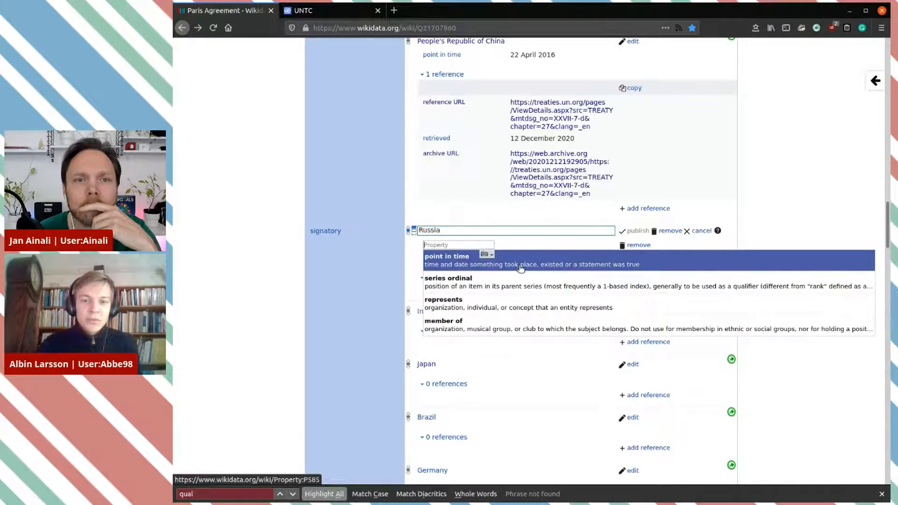
left_click(496, 254)
key("ctrl+v")
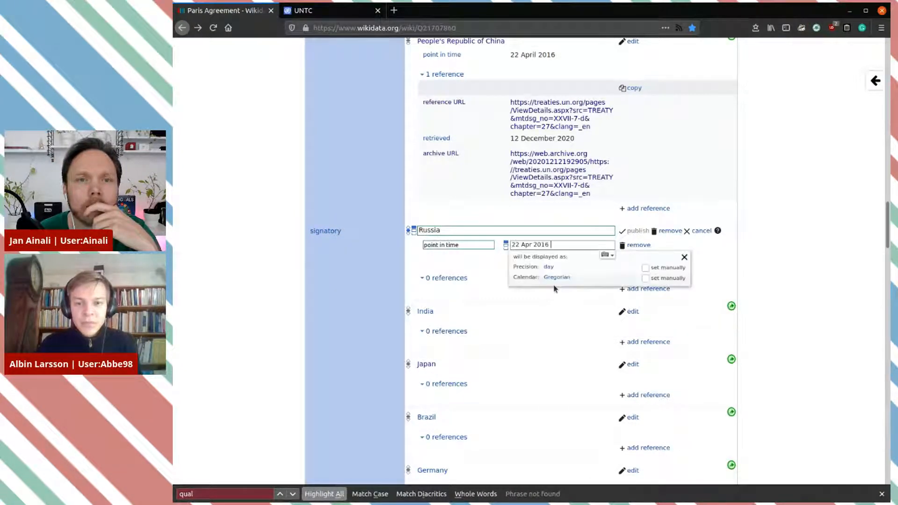
left_click(772, 257)
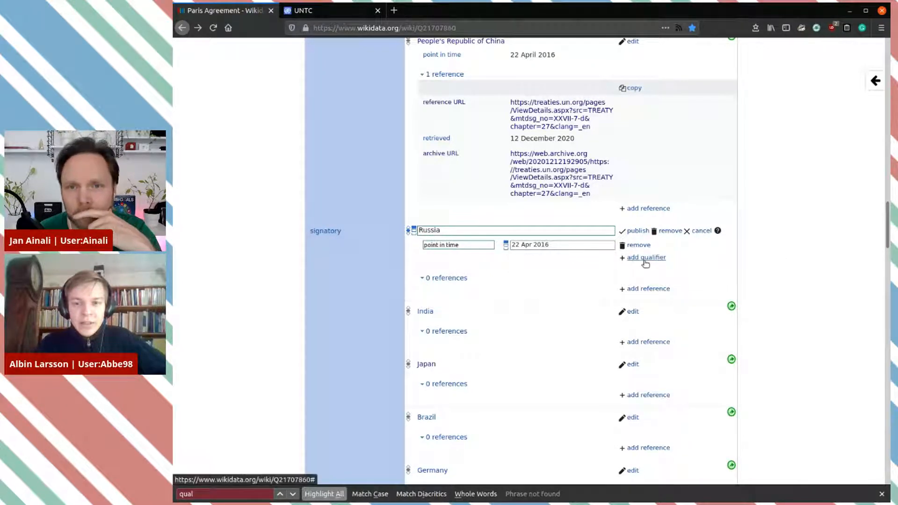
Step: Publish the Russia signatory statement and insert the reference copied from the People's Republic of China statement into it
left_click(633, 88)
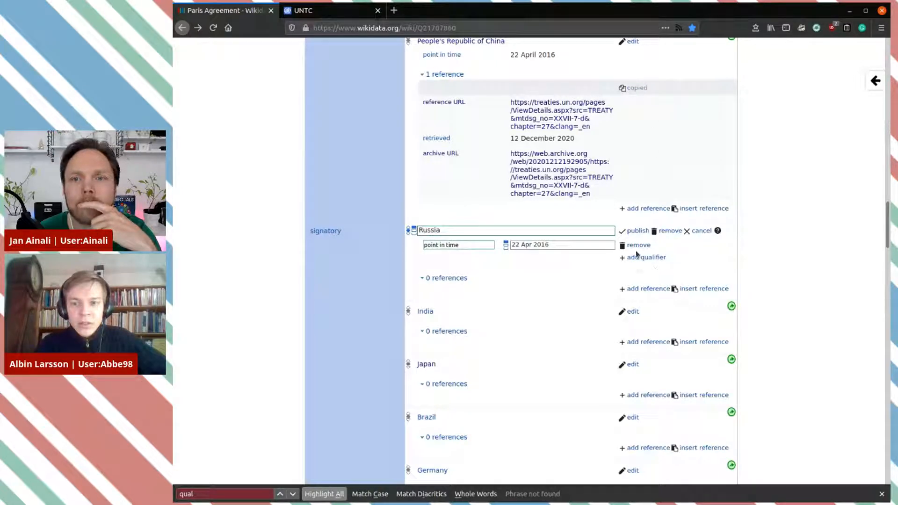
left_click(693, 289)
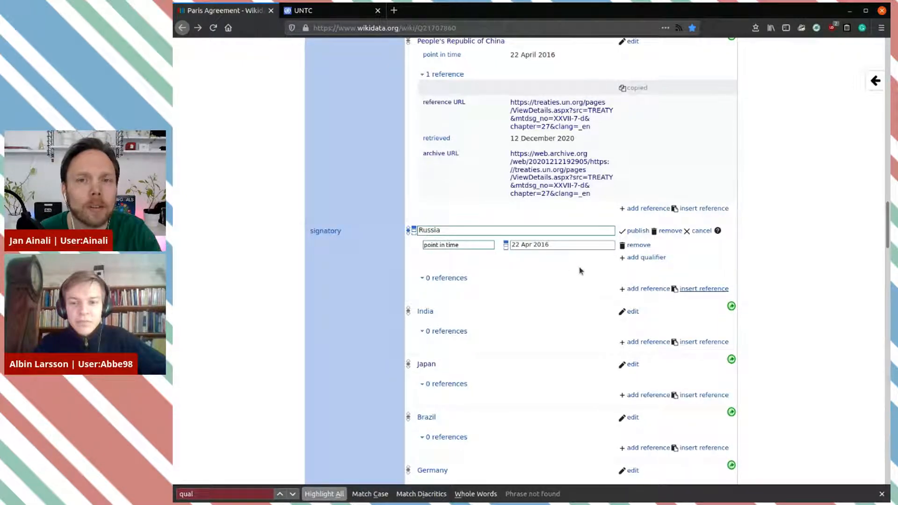
left_click(629, 232)
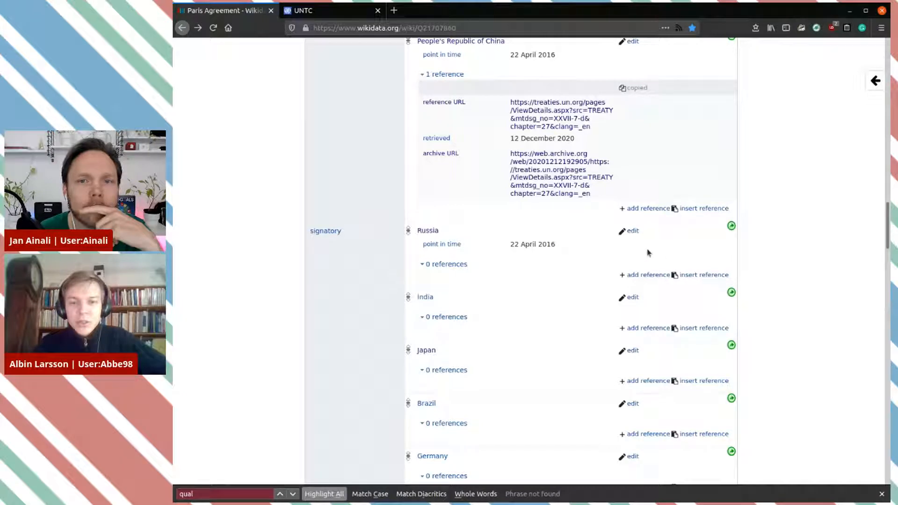
left_click(705, 275)
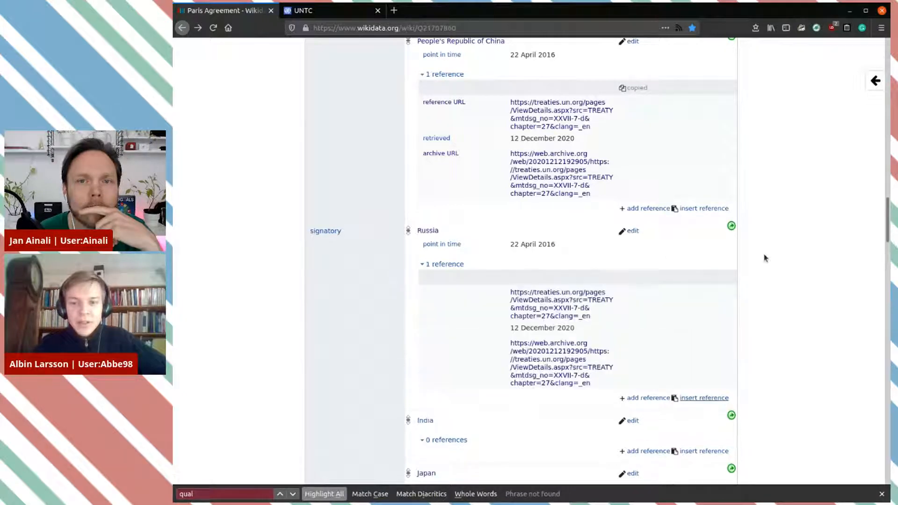
Step: Examine the Paris Agreement item's signatory statements and the statements below them, down to the identifiers
scroll(718, 157, "down", 3)
scroll(607, 182, "up", 2)
scroll(700, 177, "up", 2)
scroll(654, 208, "up", 1)
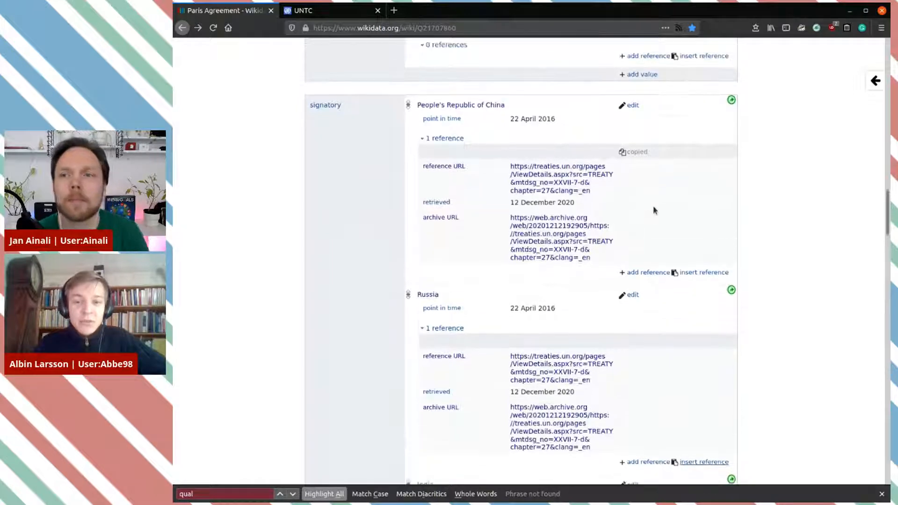
scroll(650, 244, "down", 3)
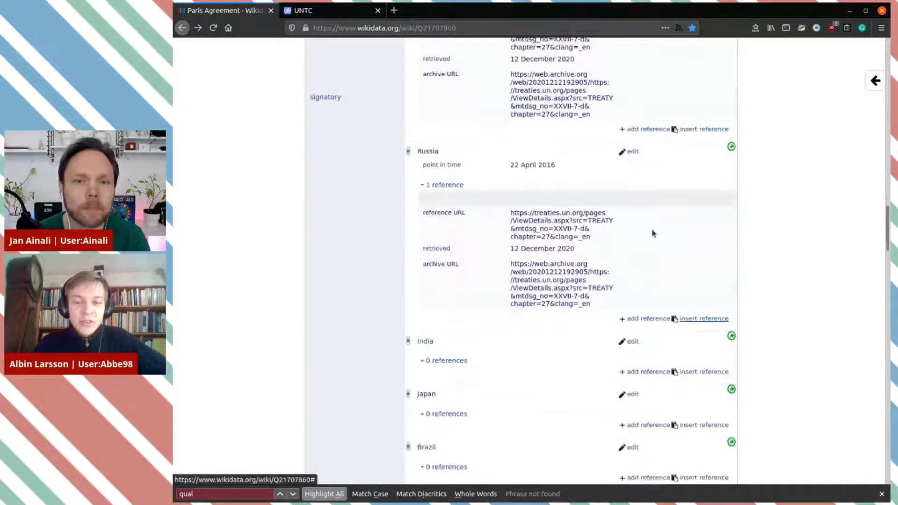
scroll(557, 379, "down", 5)
scroll(471, 192, "down", 4)
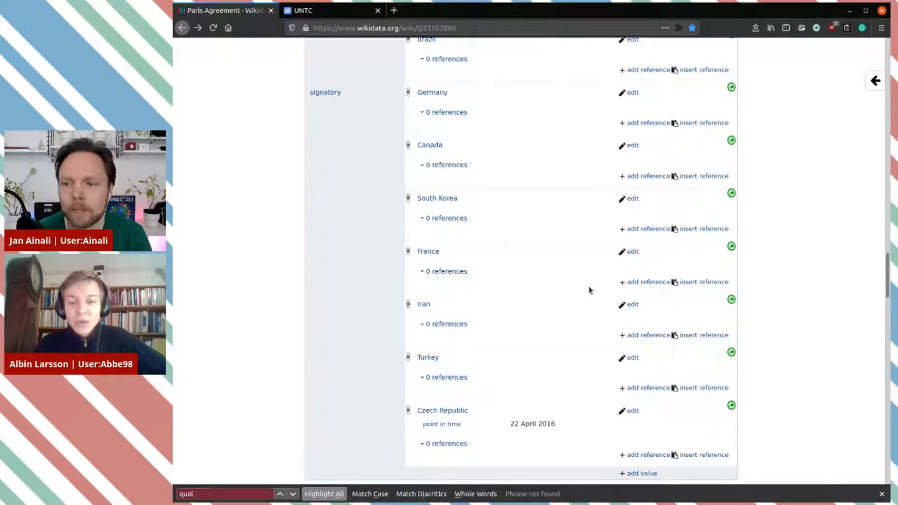
scroll(589, 290, "down", 2)
scroll(589, 290, "up", 7)
scroll(589, 290, "up", 2)
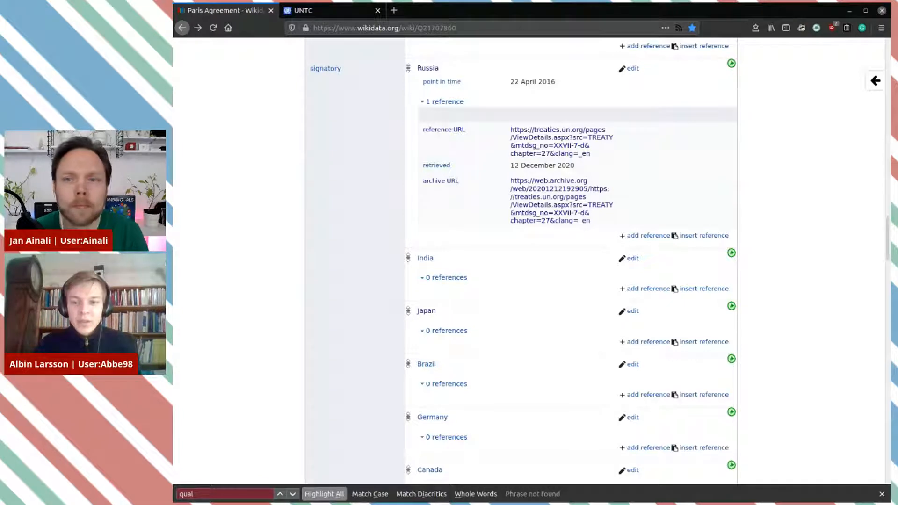
scroll(559, 232, "down", 8)
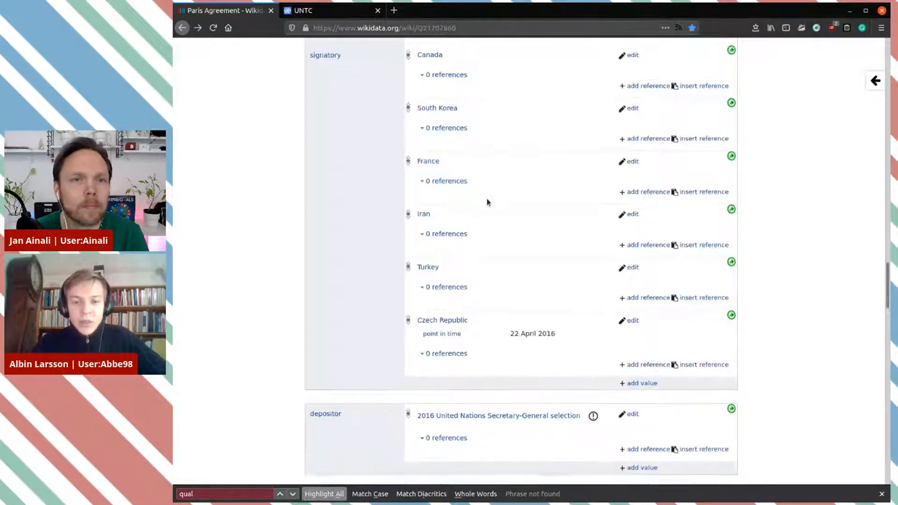
scroll(482, 192, "down", 4)
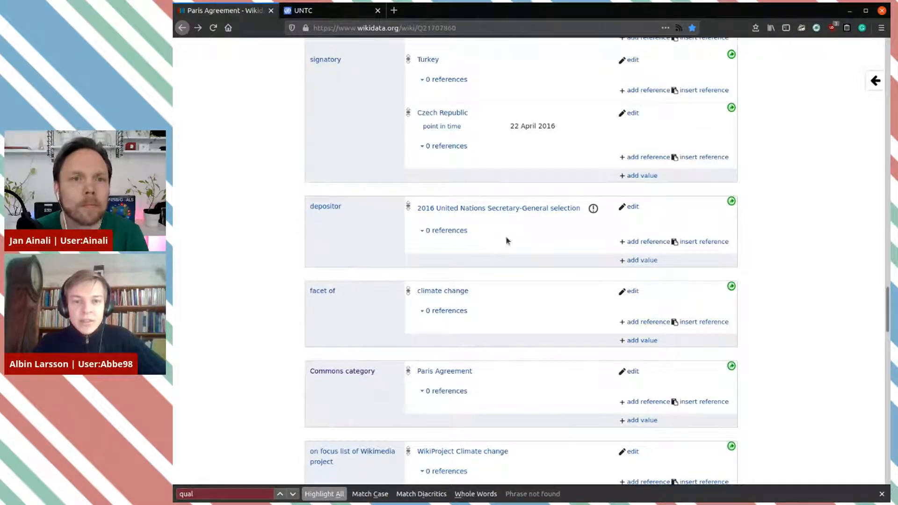
scroll(579, 243, "down", 8)
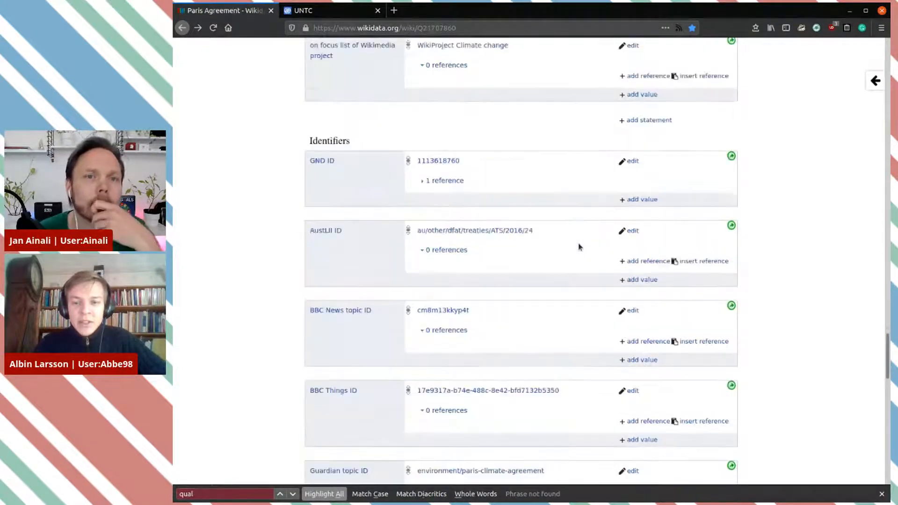
scroll(578, 243, "up", 8)
scroll(579, 244, "up", 2)
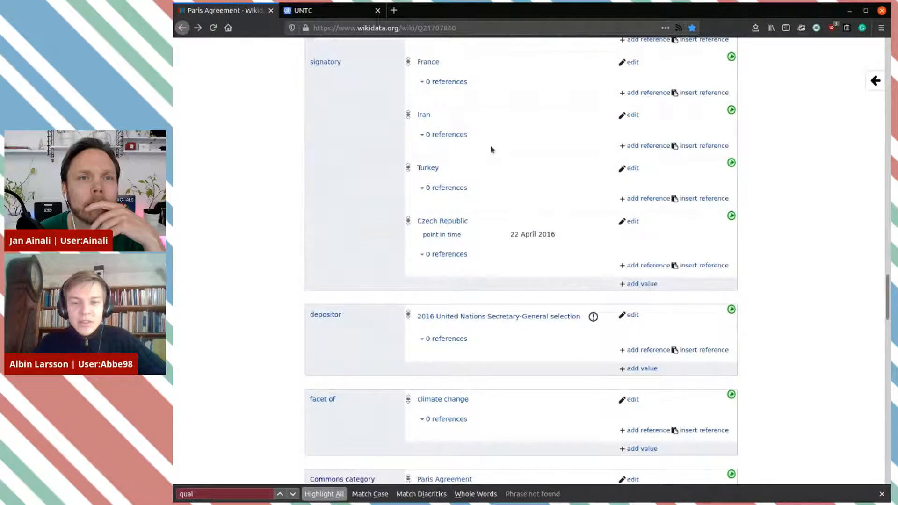
Step: Read the potential issue on the depositor statement and open its value, 2016 United Nations Secretary-General selection, in a new tab
left_click(594, 318)
scroll(576, 281, "down", 3)
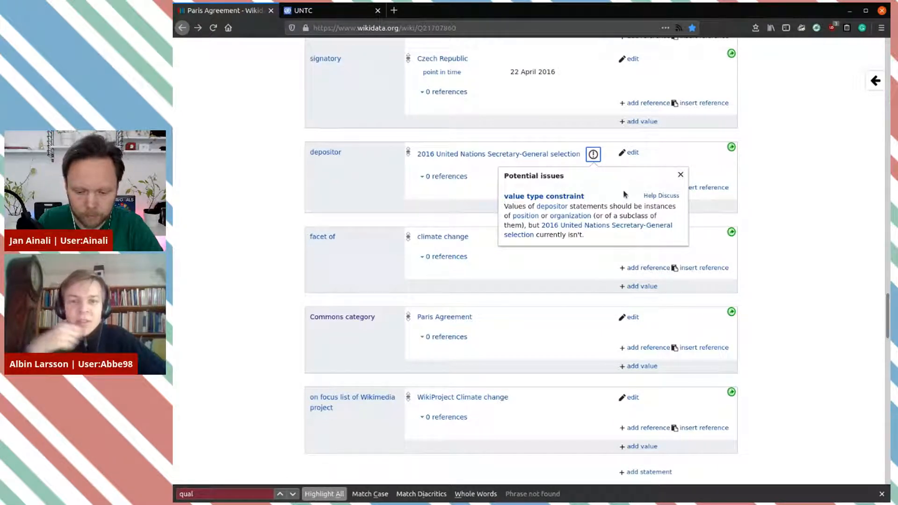
key("Escape")
middle_click(567, 161)
key("ctrl+Tab")
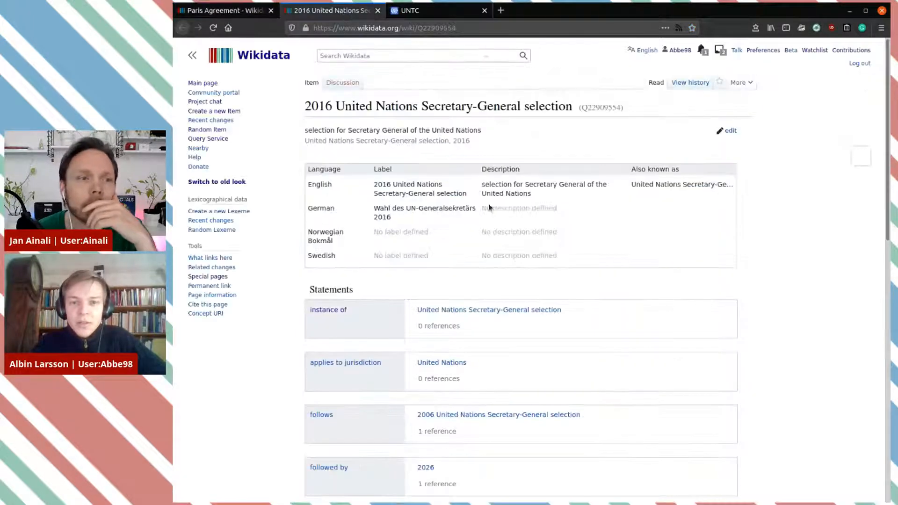
Step: In the 2016 selection item, read the potential issue flagged on the applies to jurisdiction statement
scroll(512, 299, "down", 2)
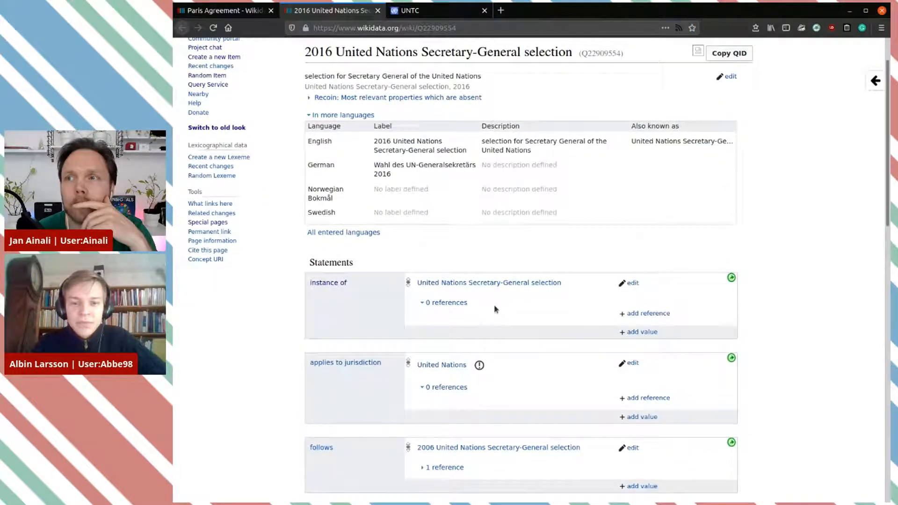
scroll(515, 304, "down", 5)
mouse_move(469, 230)
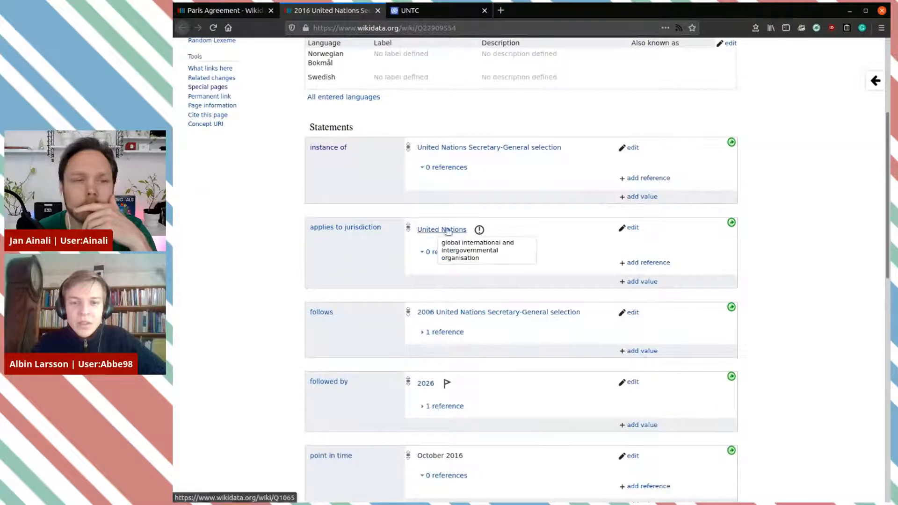
left_click(479, 231)
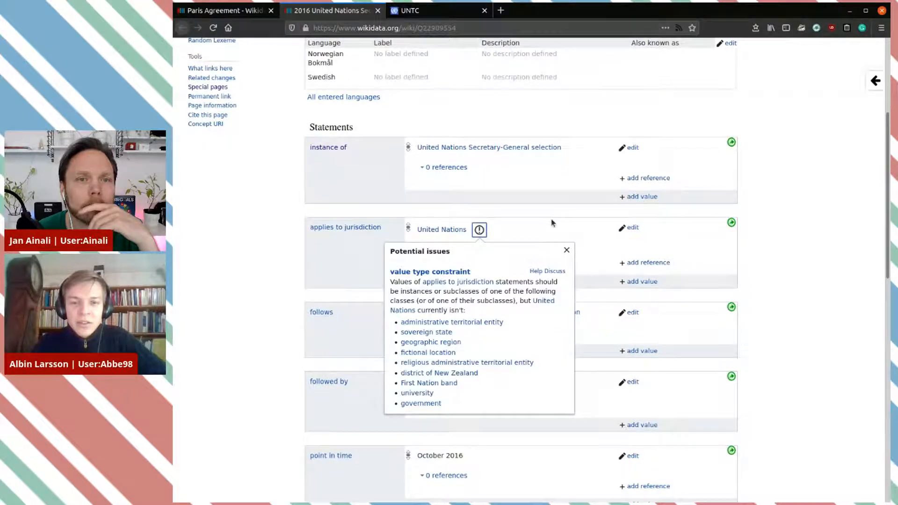
left_click(553, 223)
Step: Read the suggestion on the followed by statement, return to the Paris Agreement item and close the selection item
scroll(553, 225, "down", 7)
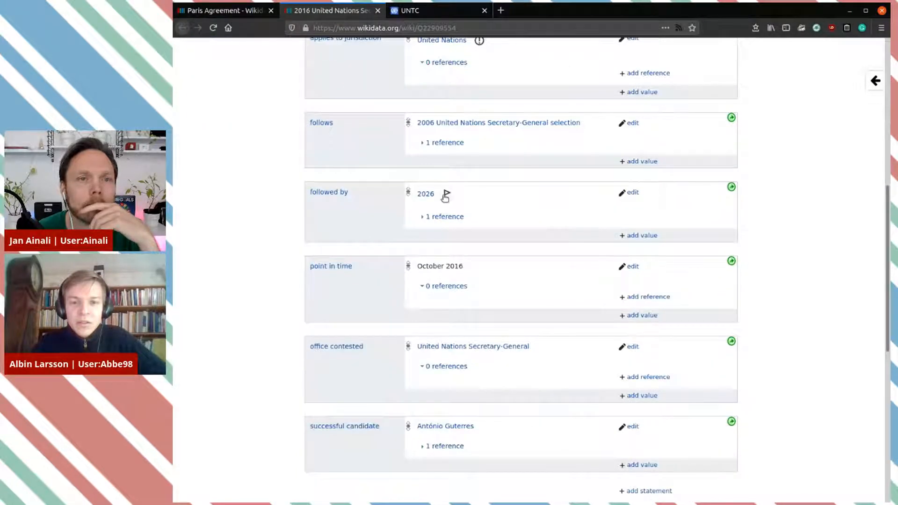
left_click(446, 195)
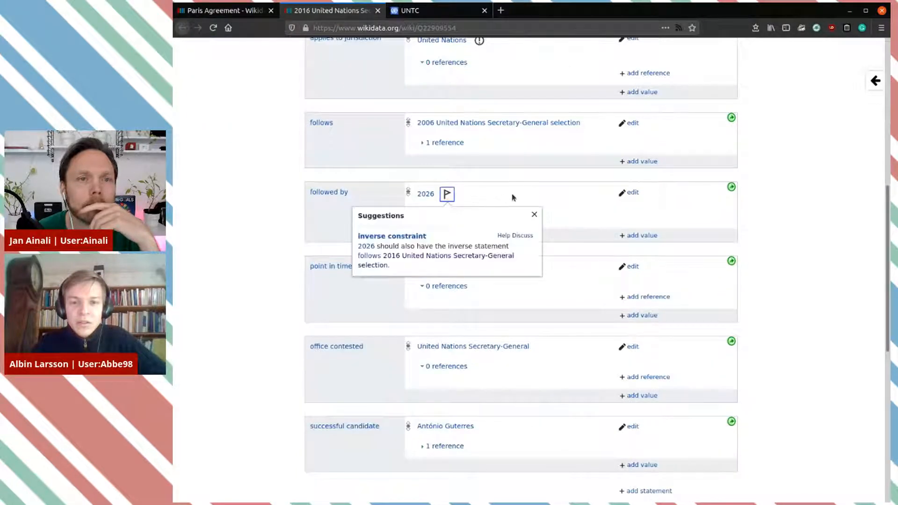
left_click(543, 194)
scroll(545, 187, "up", 6)
left_click(248, 10)
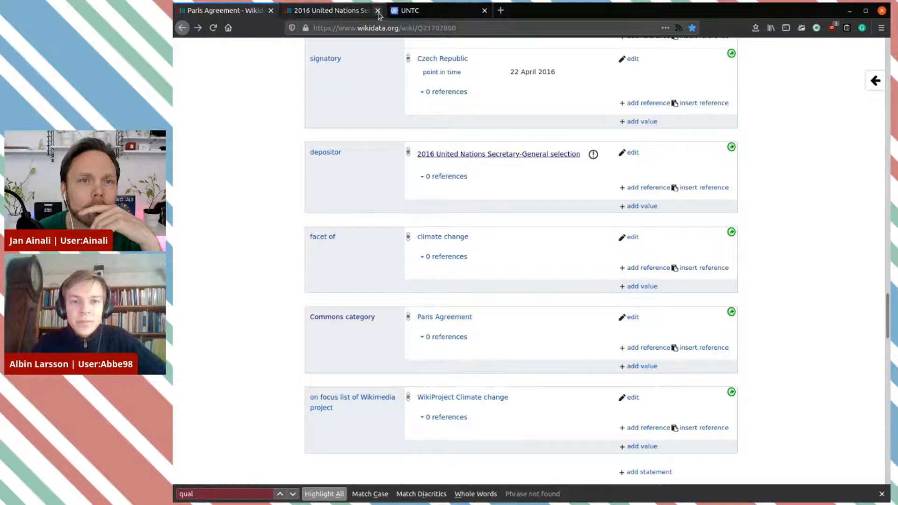
left_click(378, 11)
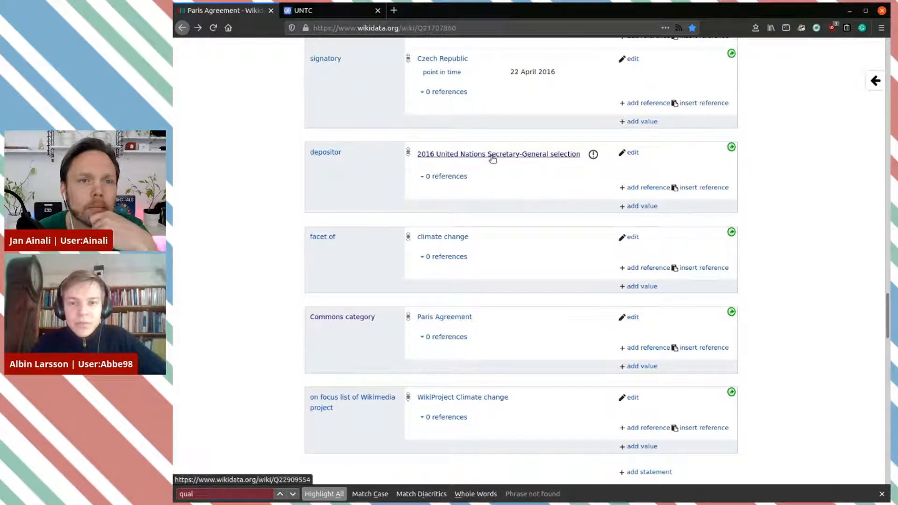
Step: Reread the depositor statement's constraint issue and reopen the flagged 2016 selection item from it
left_click(593, 154)
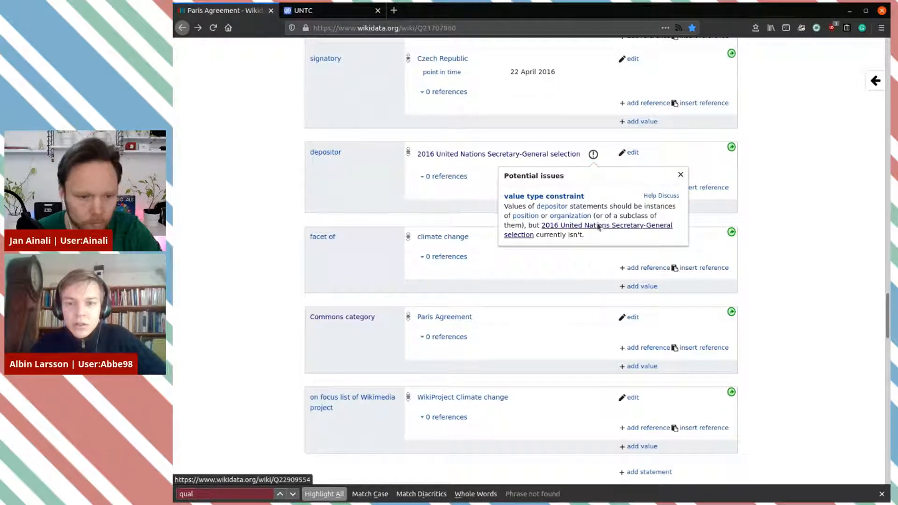
middle_click(613, 226)
left_click(339, 12)
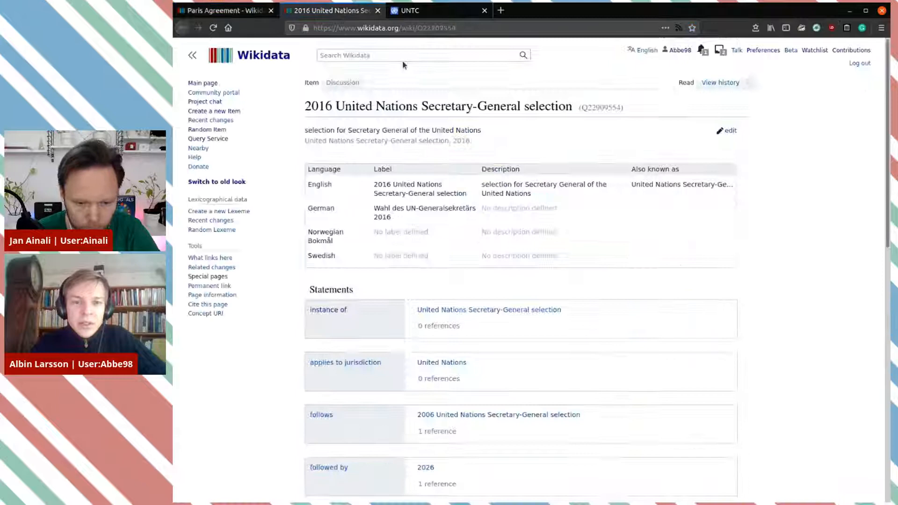
Step: Open the selection item's instance of value, examine that class's statements, and return to the 2016 selection item
scroll(576, 323, "down", 5)
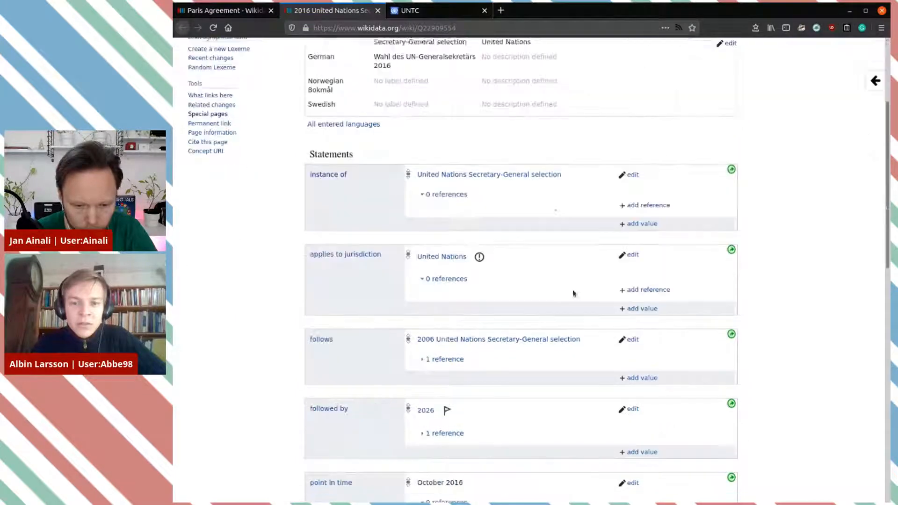
left_click(528, 177)
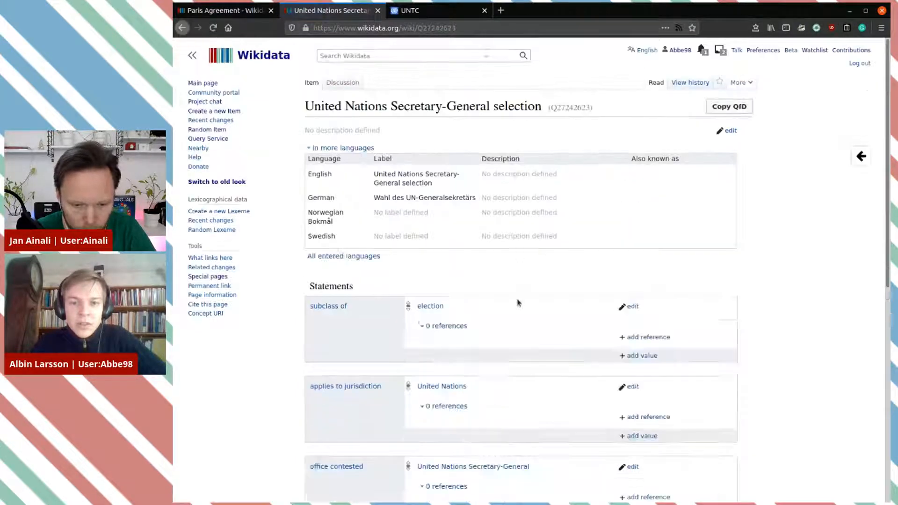
scroll(537, 326, "down", 3)
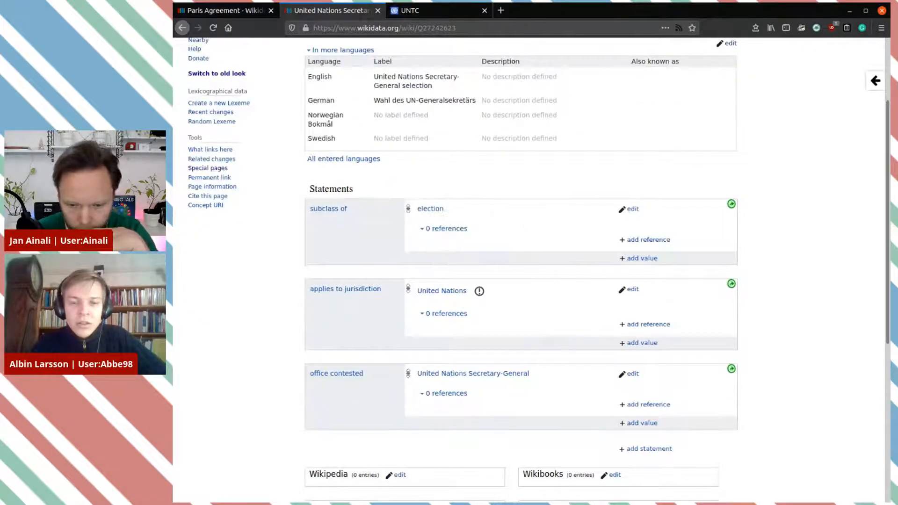
left_click(183, 34)
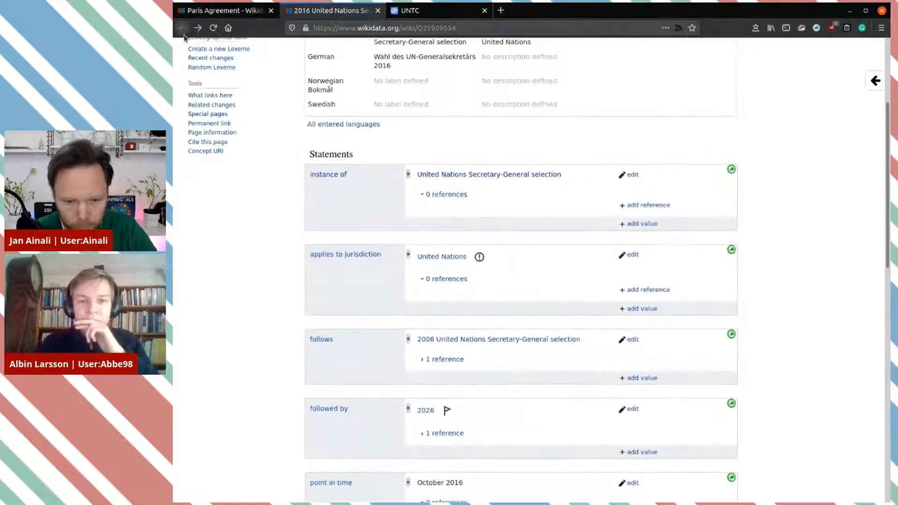
Step: From the Paris Agreement item, open the depositor property in a new tab and read its labels and description
left_click(227, 10)
left_click(401, 185)
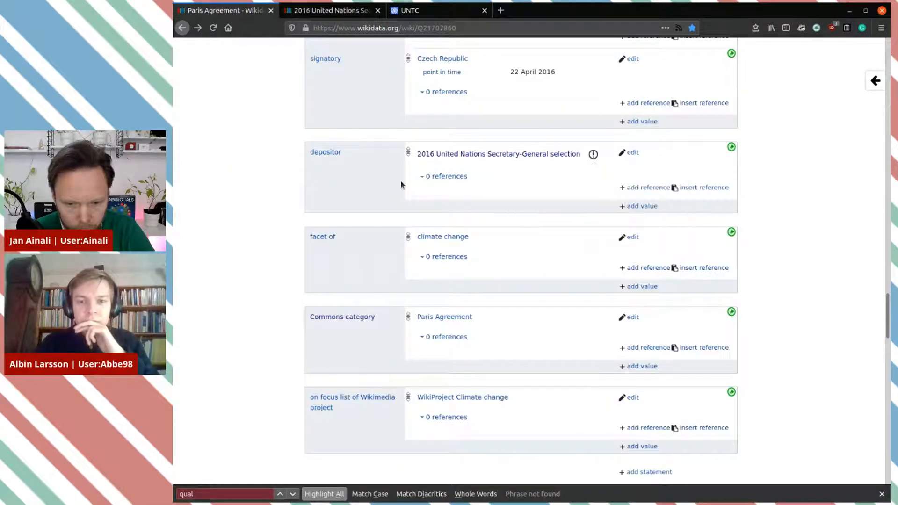
middle_click(329, 156)
left_click(327, 13)
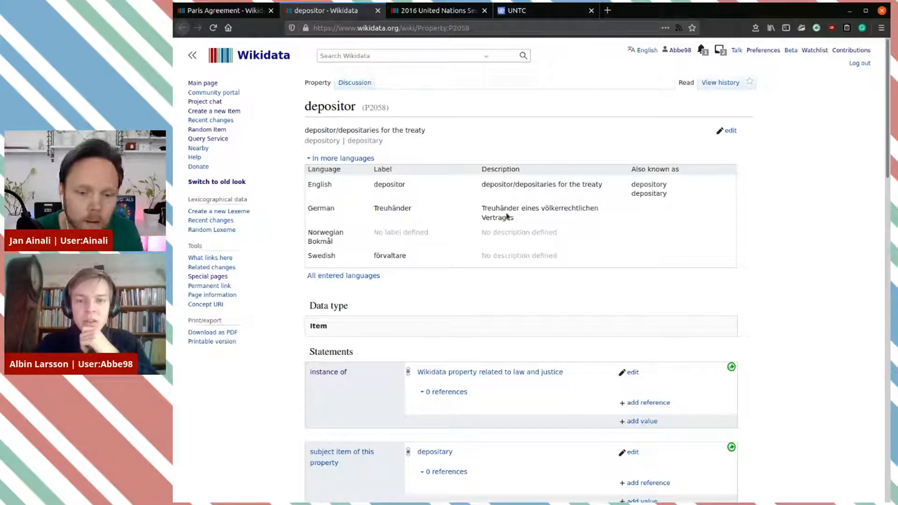
scroll(560, 213, "down", 3)
scroll(560, 214, "up", 2)
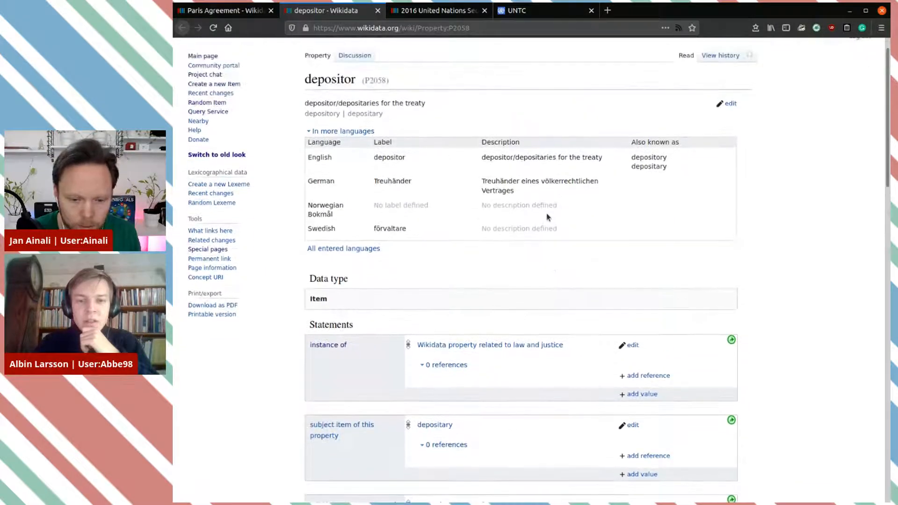
Step: Check the title and description of the 2016 United Nations Secretary-General selection item
left_click(438, 10)
scroll(543, 209, "up", 5)
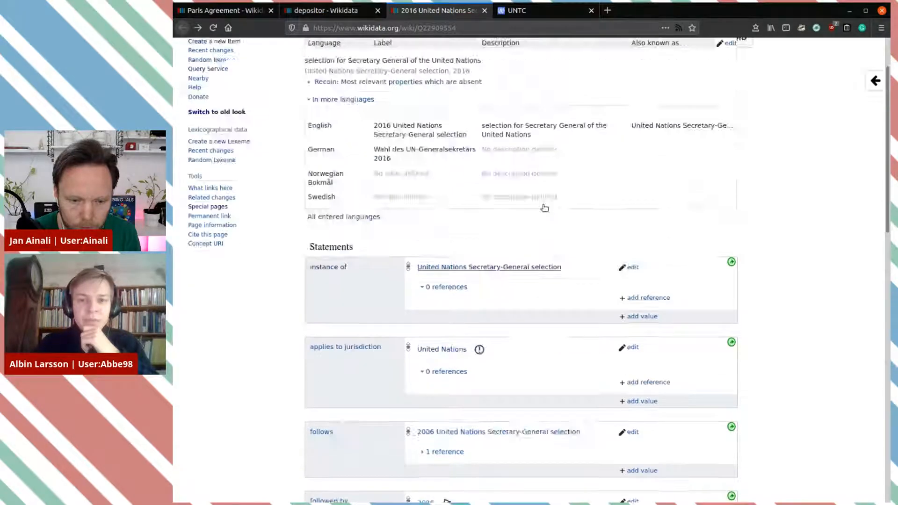
double_click(546, 108)
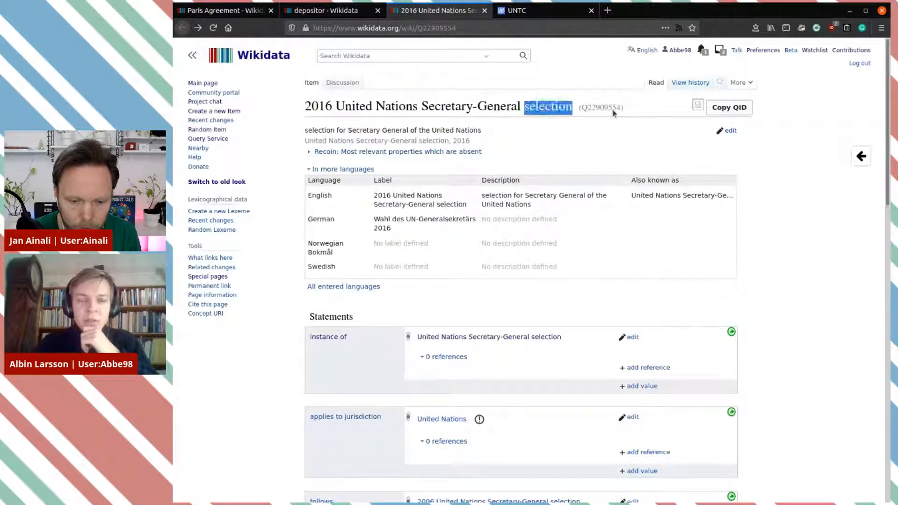
left_click(532, 140)
Step: Examine the Wikidata property examples on the depositor property page for the kind of value they use
left_click(336, 10)
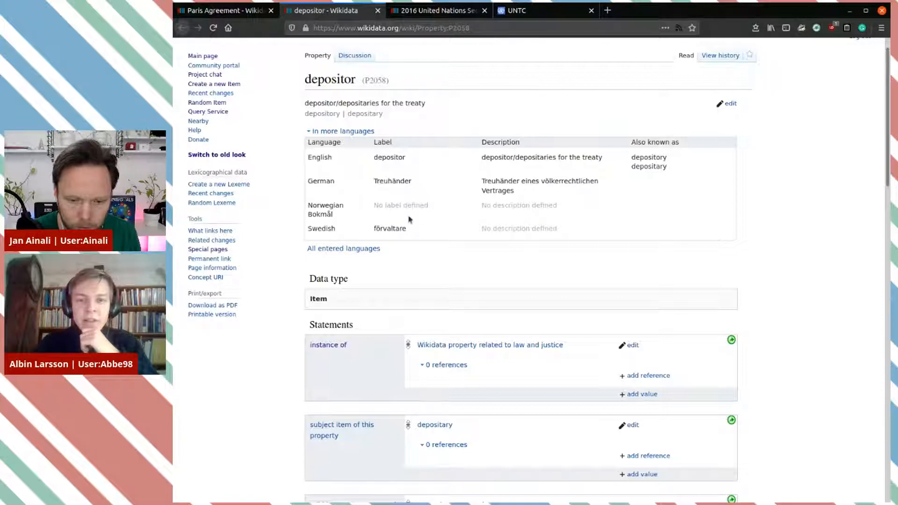
scroll(459, 229, "down", 4)
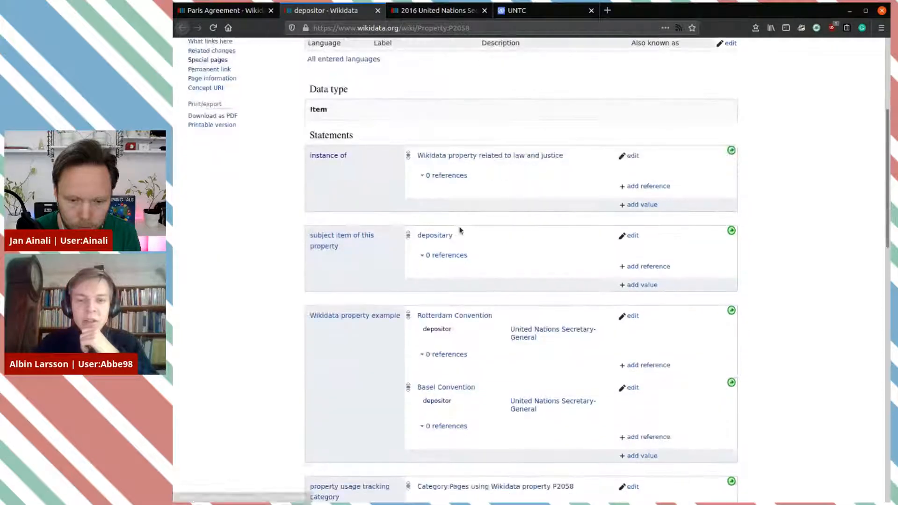
scroll(484, 215, "down", 2)
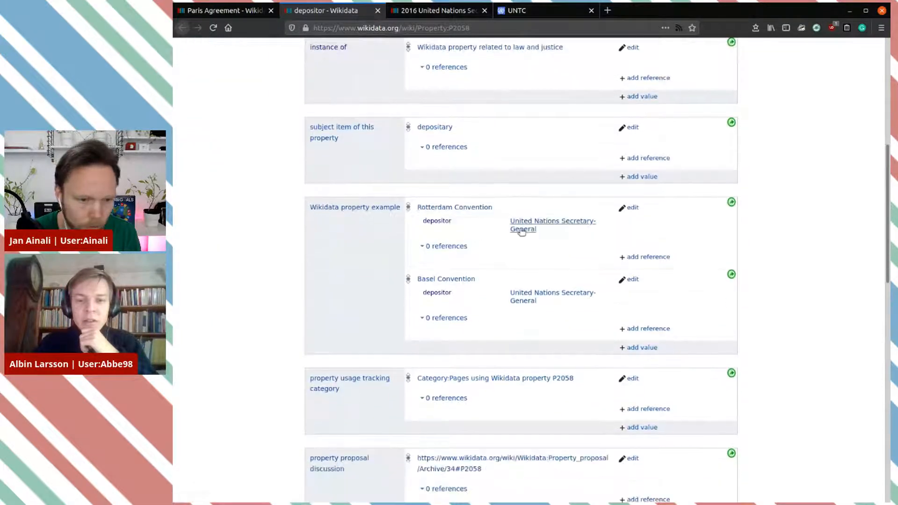
mouse_move(529, 231)
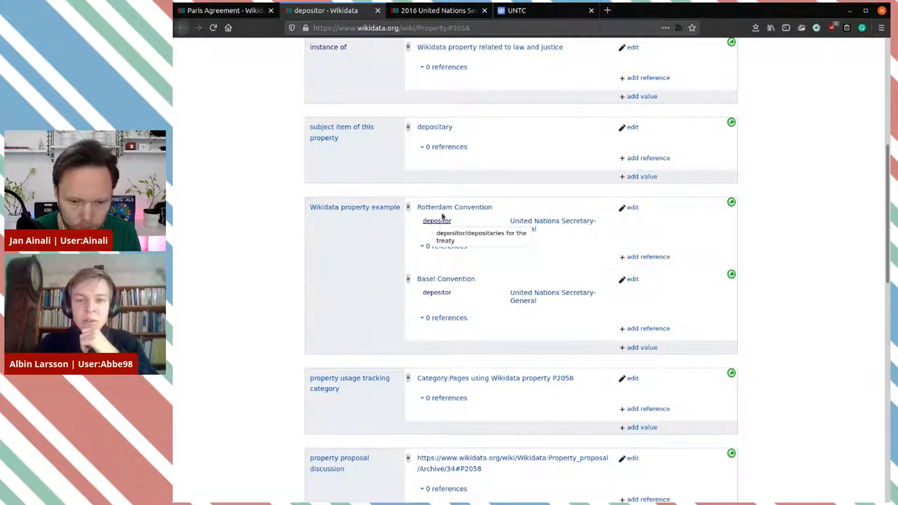
Step: Open the Rotterdam Convention example, find its depositor statement, and open the United Nations Secretary-General item it uses
left_click(461, 210)
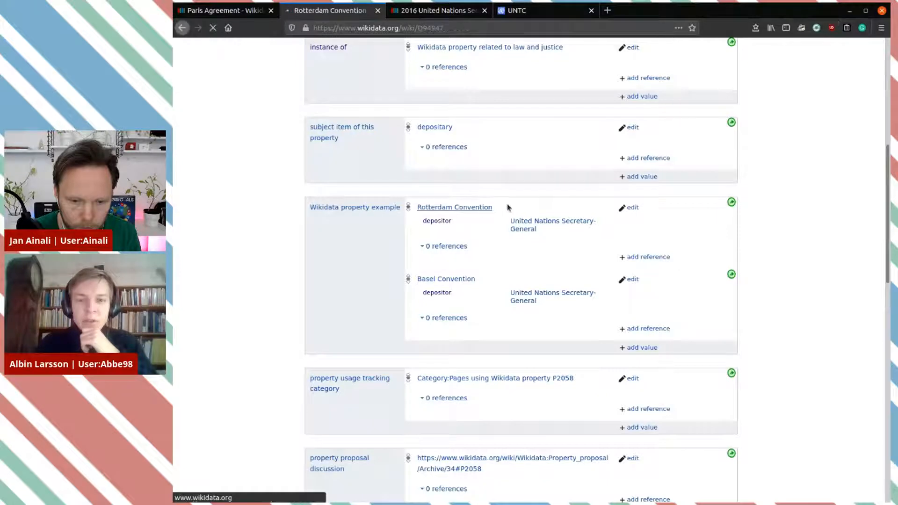
scroll(508, 207, "down", 2)
scroll(507, 206, "down", 5)
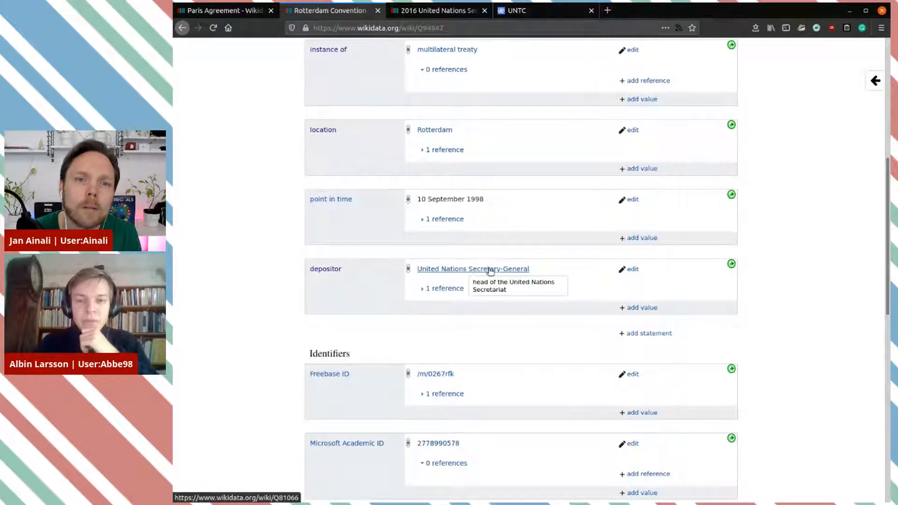
left_click(489, 270)
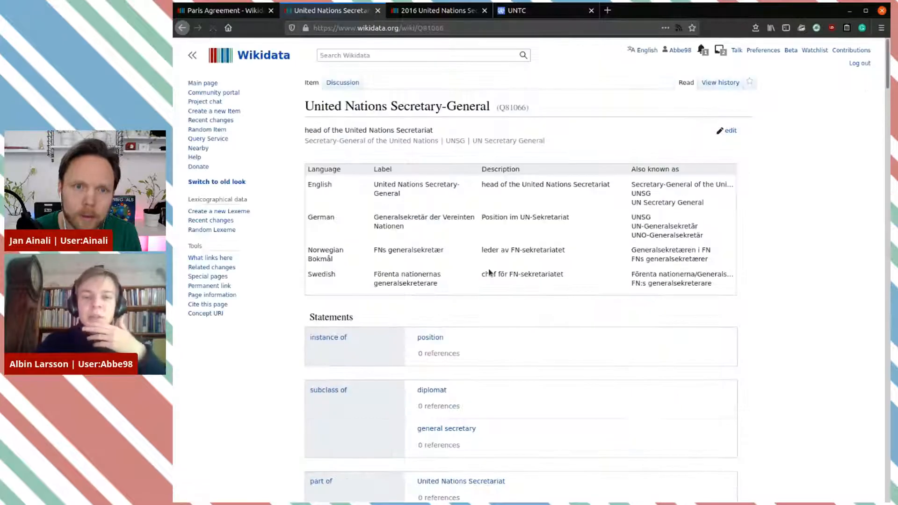
Step: From the Paris Agreement item, open the depositor statement's linked item in a new tab and read through its statements
left_click(224, 15)
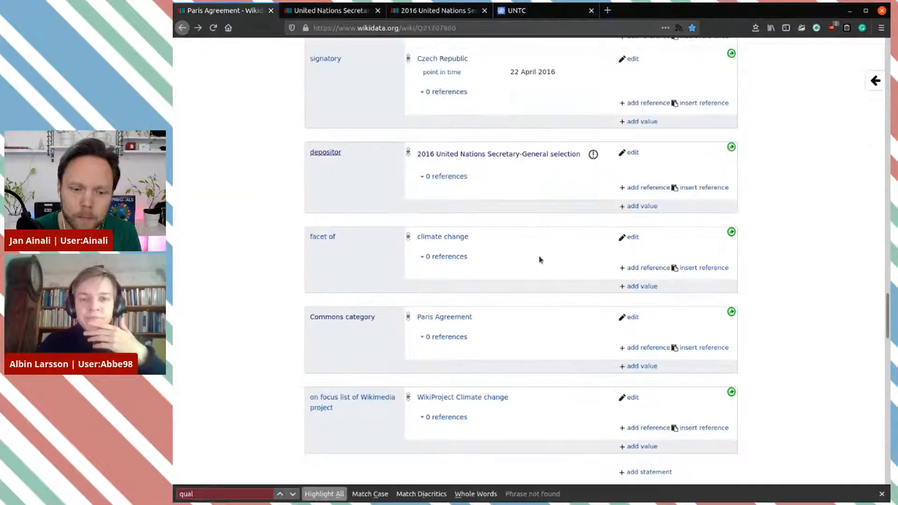
middle_click(489, 161)
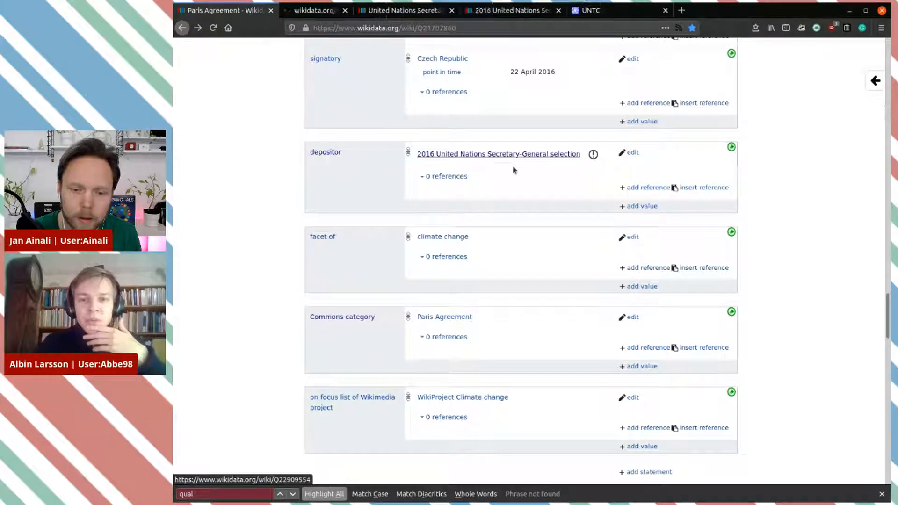
left_click(334, 14)
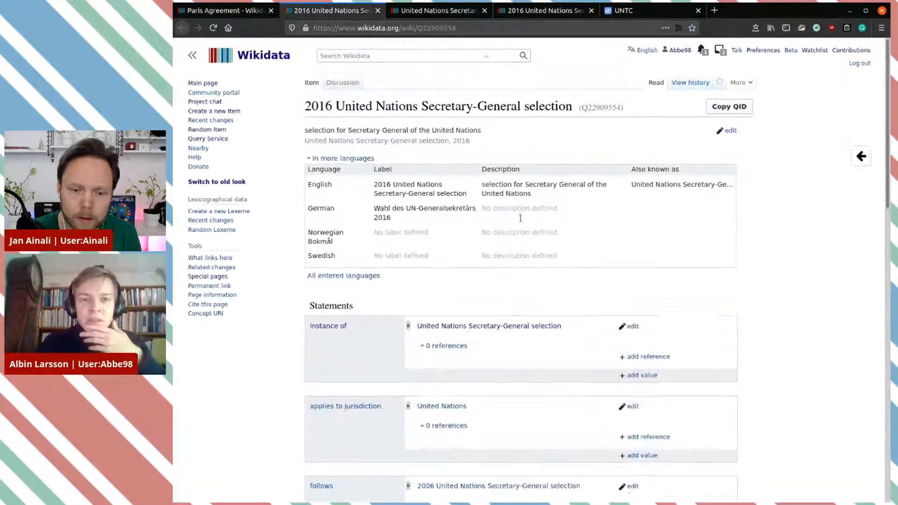
scroll(532, 280, "down", 3)
scroll(532, 285, "down", 1)
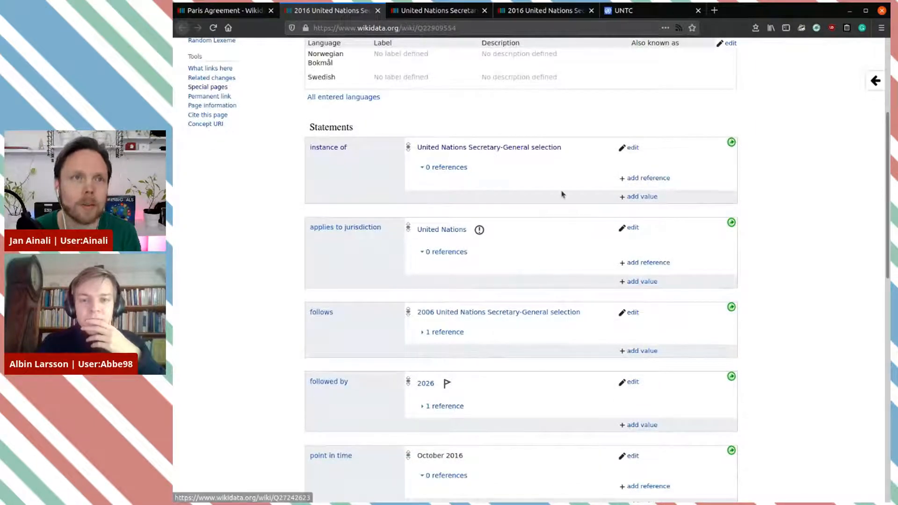
scroll(562, 195, "up", 3)
scroll(562, 194, "down", 3)
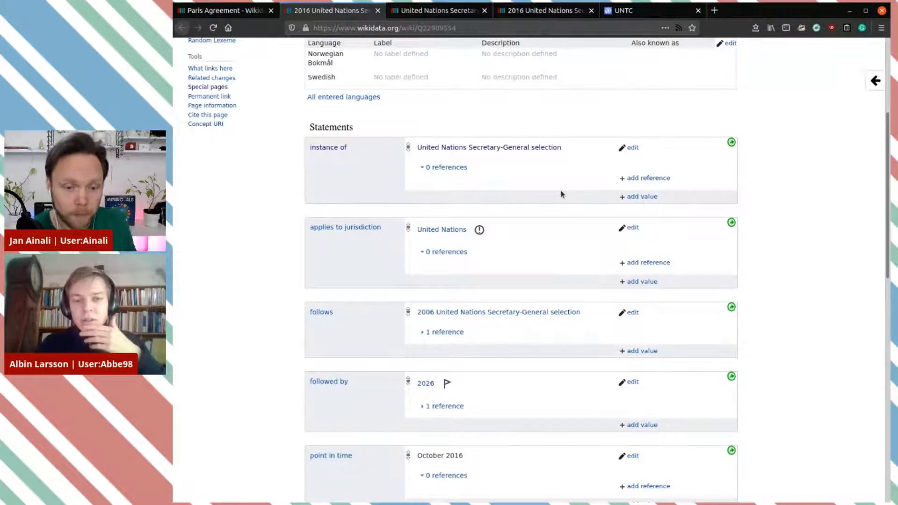
scroll(561, 194, "down", 3)
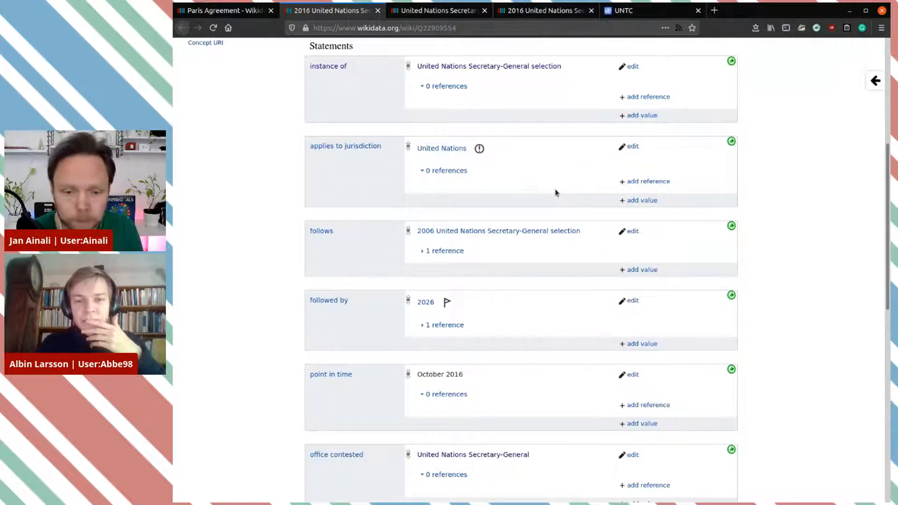
scroll(556, 193, "down", 5)
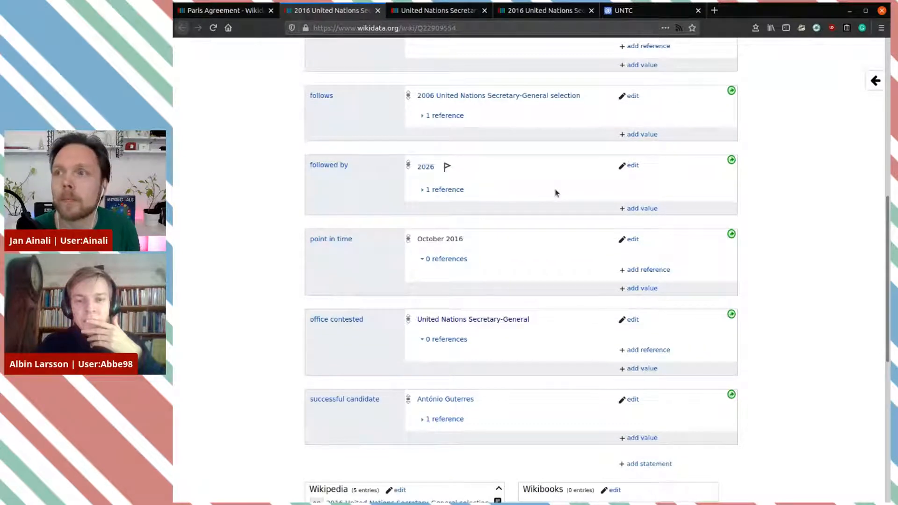
Step: Open the item linked as office contested, United Nations Secretary-General, and copy its identifier Q81066
left_click(513, 321)
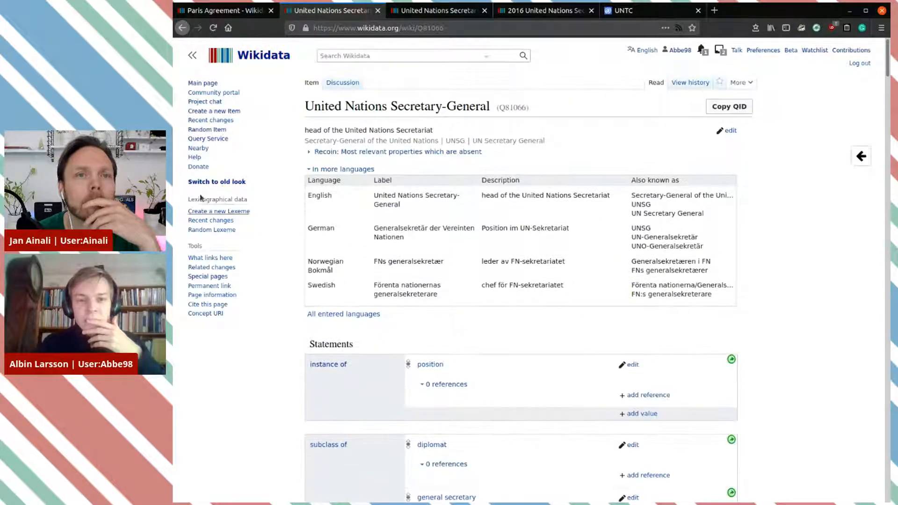
left_click(182, 27)
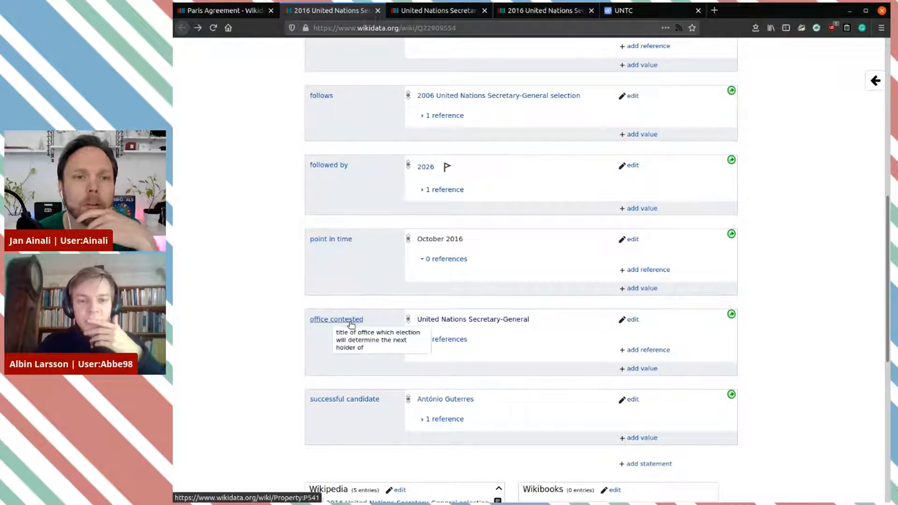
left_click(460, 319)
scroll(476, 321, "down", 2)
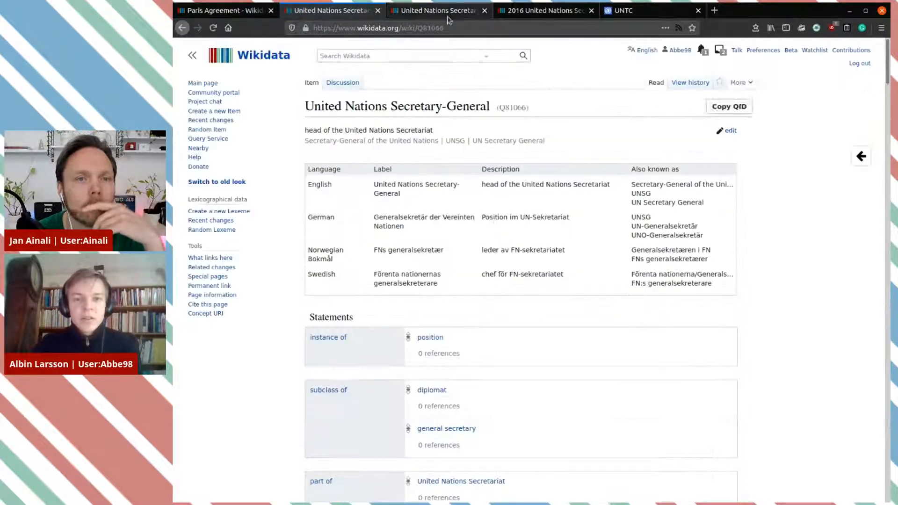
left_click(436, 27)
double_click(436, 28)
key("ctrl+c")
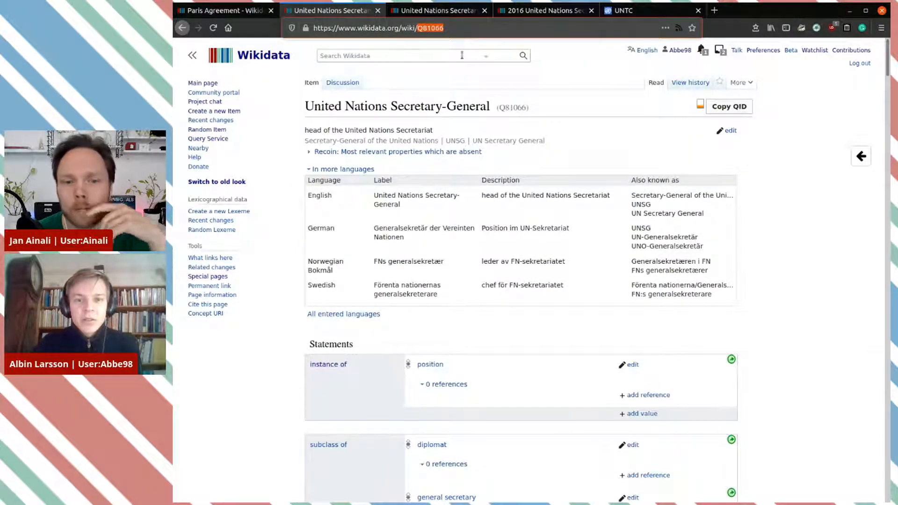
Step: Replace the Paris Agreement's depositor value with United Nations Secretary-General and publish the statement
key("ctrl+Page_Up")
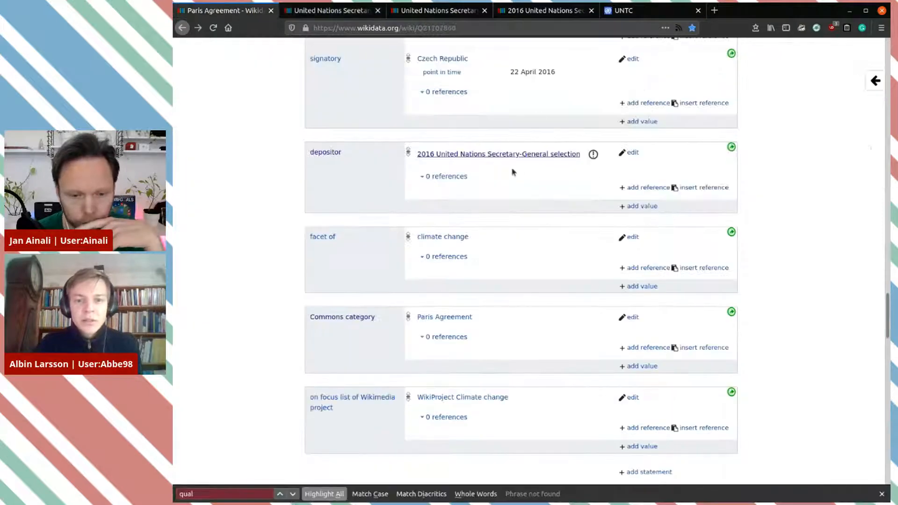
left_click(634, 152)
triple_click(509, 153)
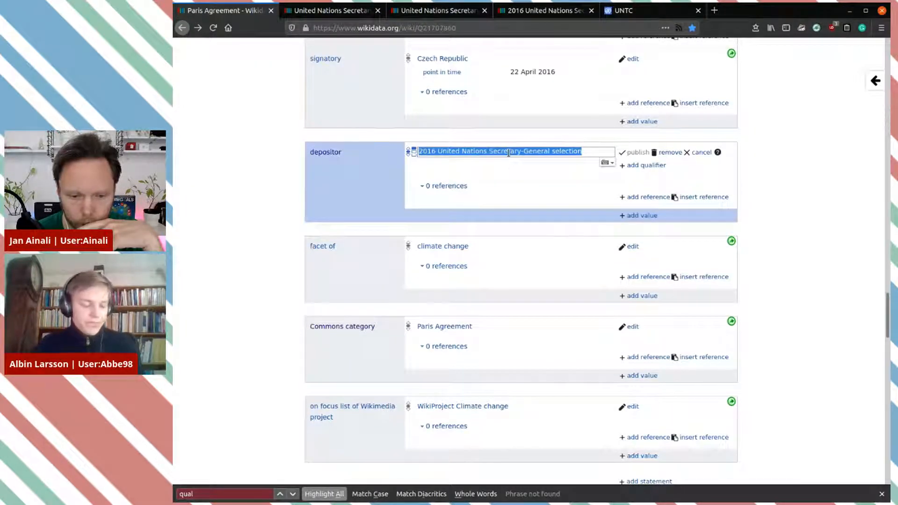
key("ctrl+v")
left_click(572, 176)
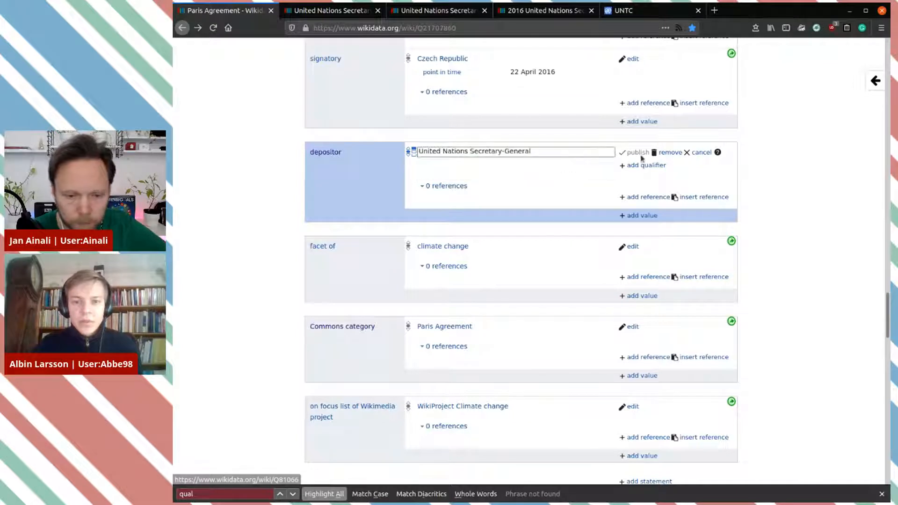
left_click(639, 153)
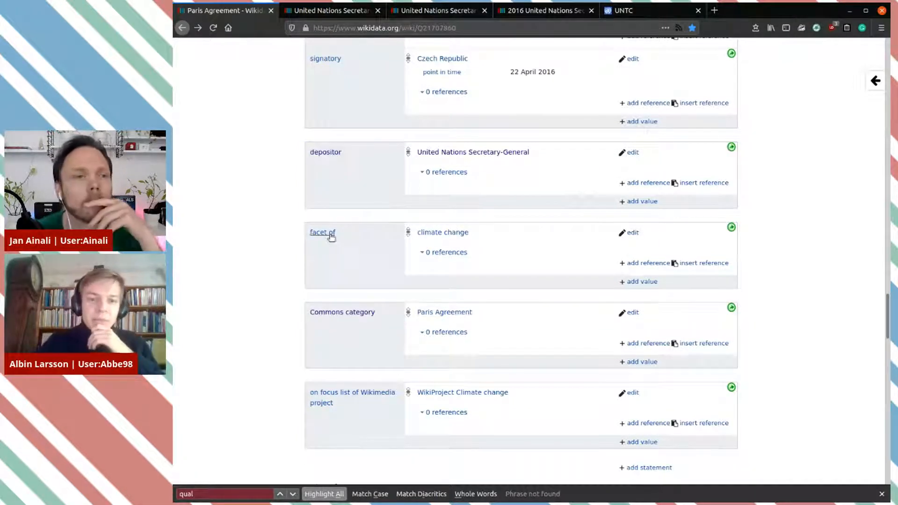
Step: Open the property page of the facet of statement in a new tab and read its description
scroll(569, 246, "down", 4)
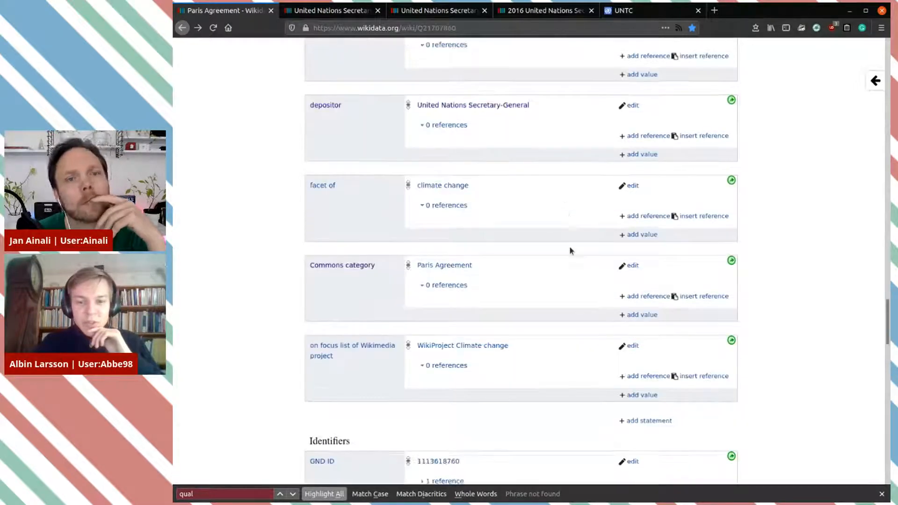
scroll(569, 246, "up", 4)
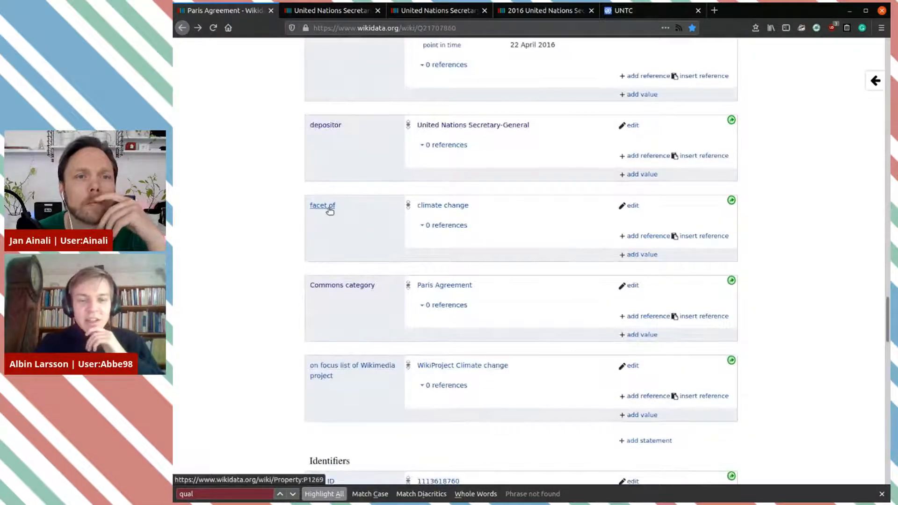
middle_click(349, 213)
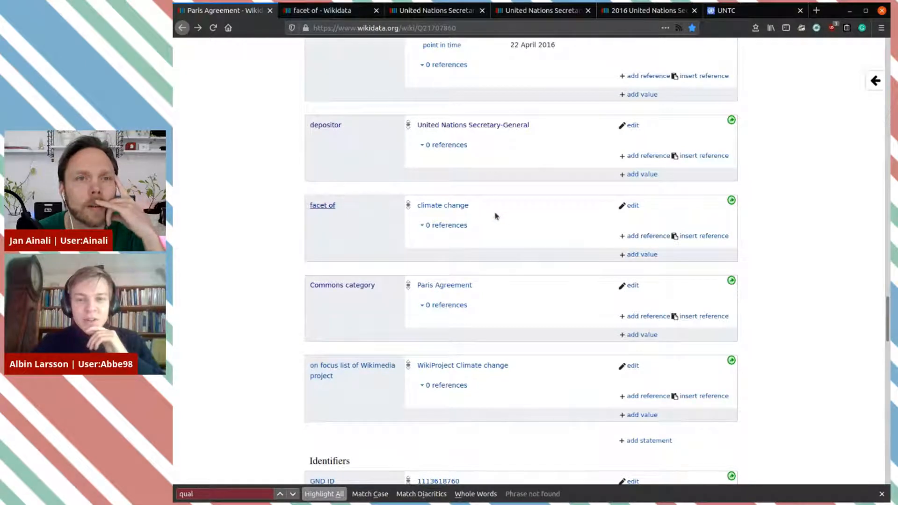
key("ctrl+Tab")
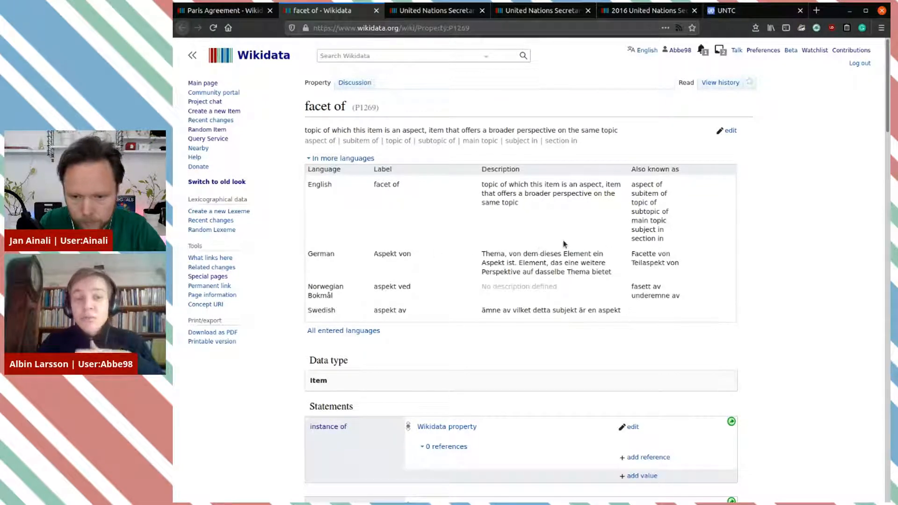
Step: Return to the Paris Agreement item and start a new statement with the property has cause
left_click(239, 12)
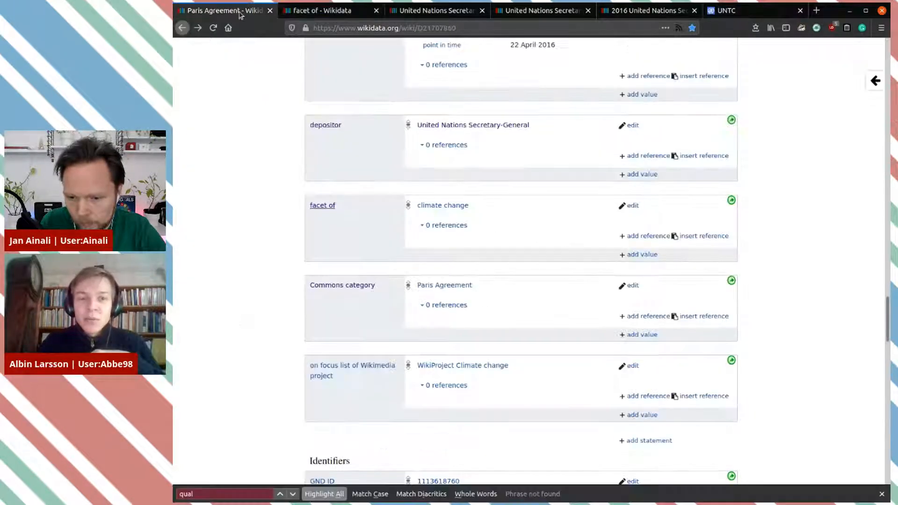
scroll(554, 243, "up", 15)
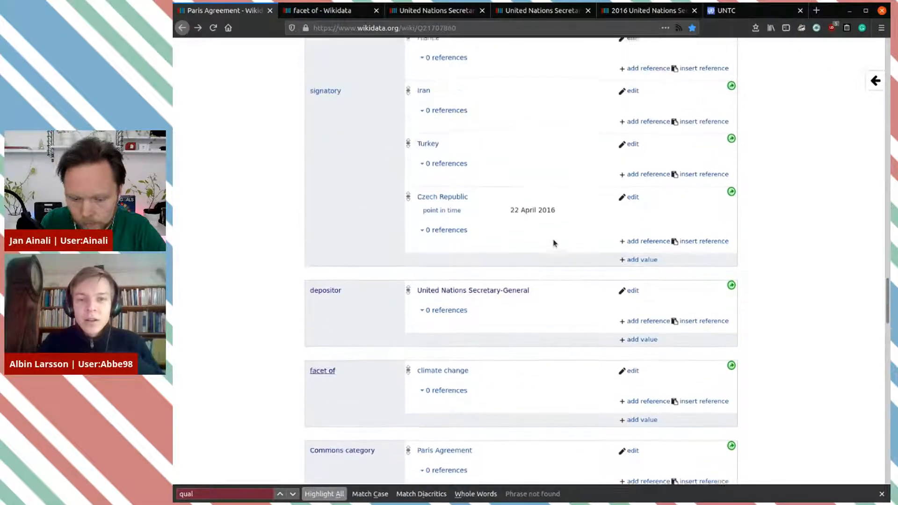
scroll(554, 243, "up", 4)
scroll(554, 243, "down", 15)
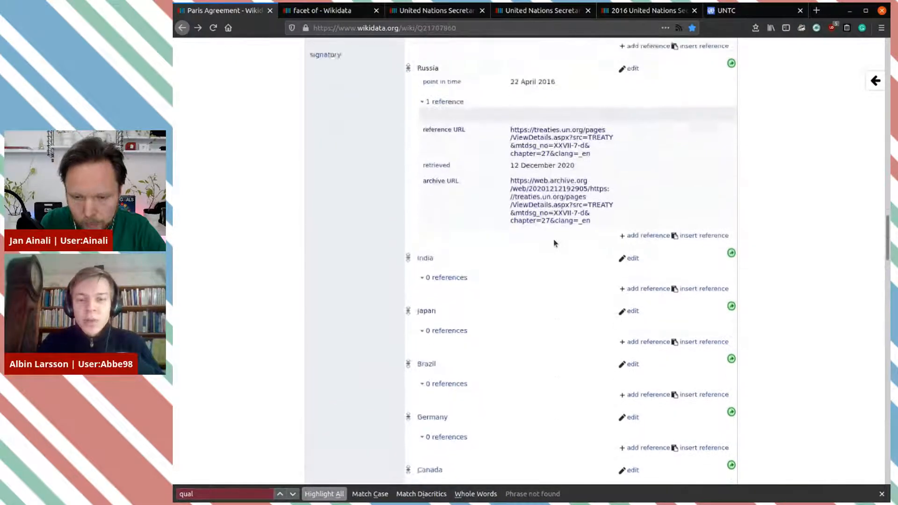
scroll(554, 244, "down", 3)
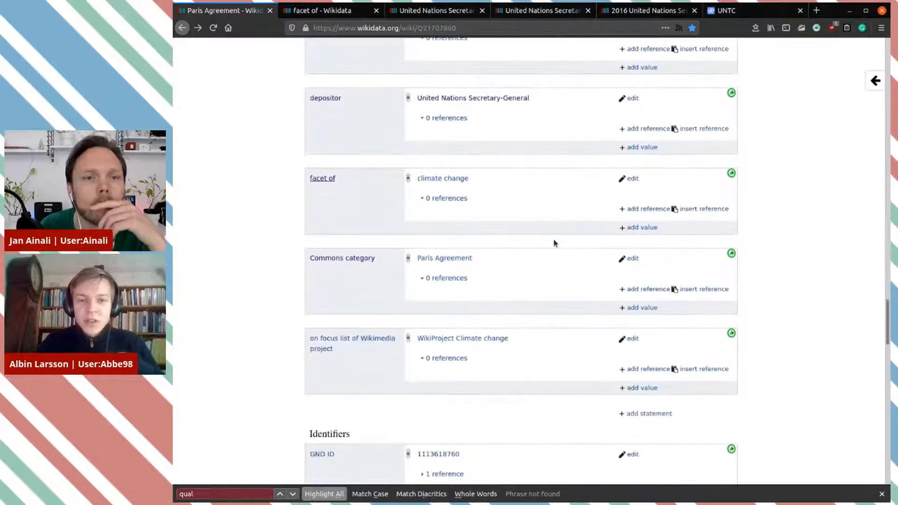
left_click(659, 414)
type("ca")
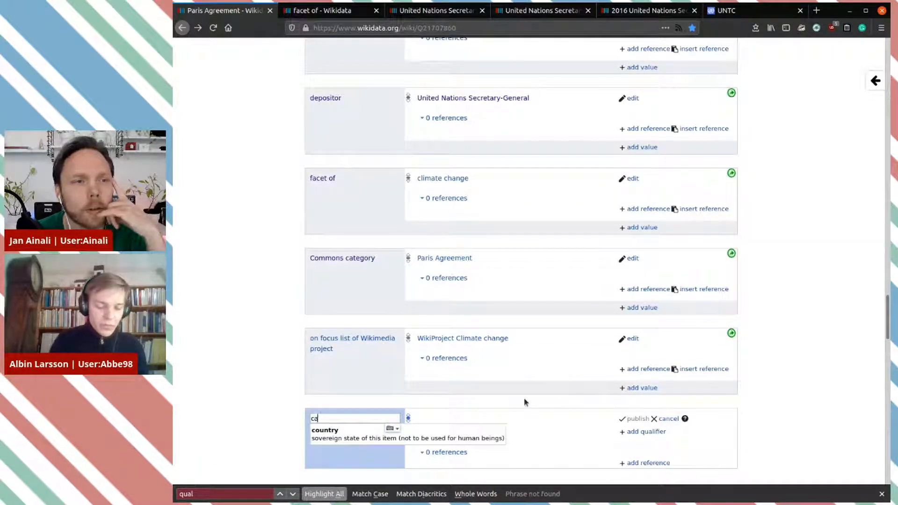
type("used")
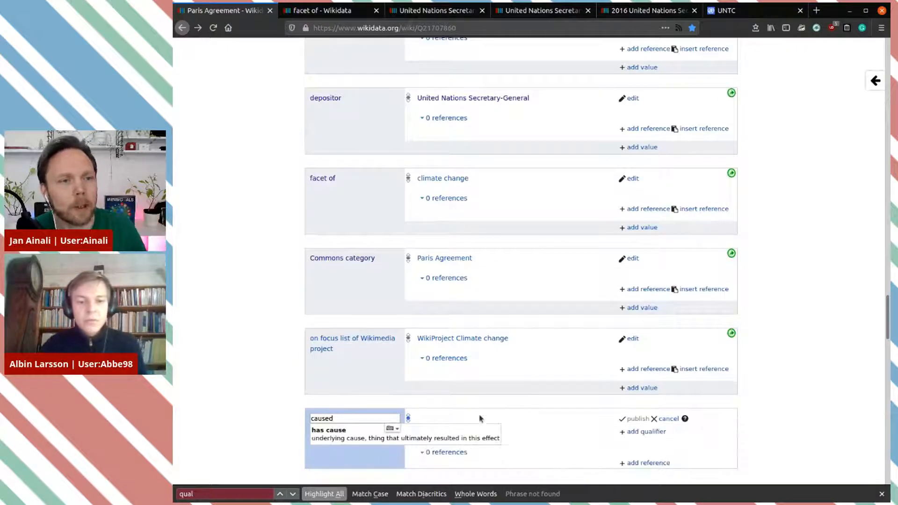
type(" by")
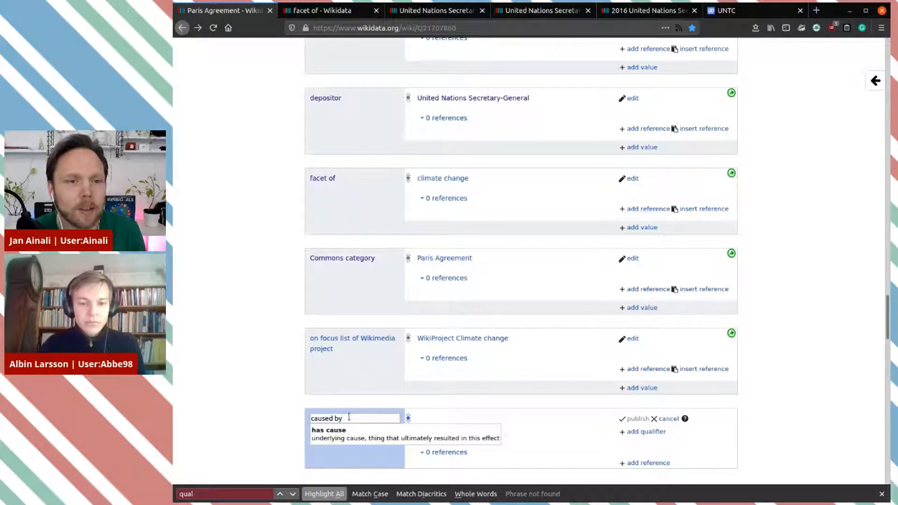
left_click(365, 441)
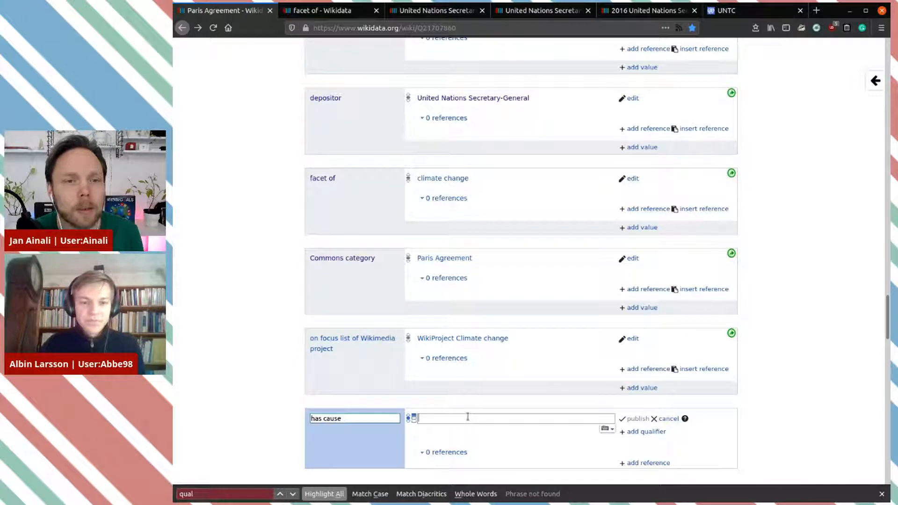
Step: Give the has cause statement the value climate change and publish it
type("climate chang")
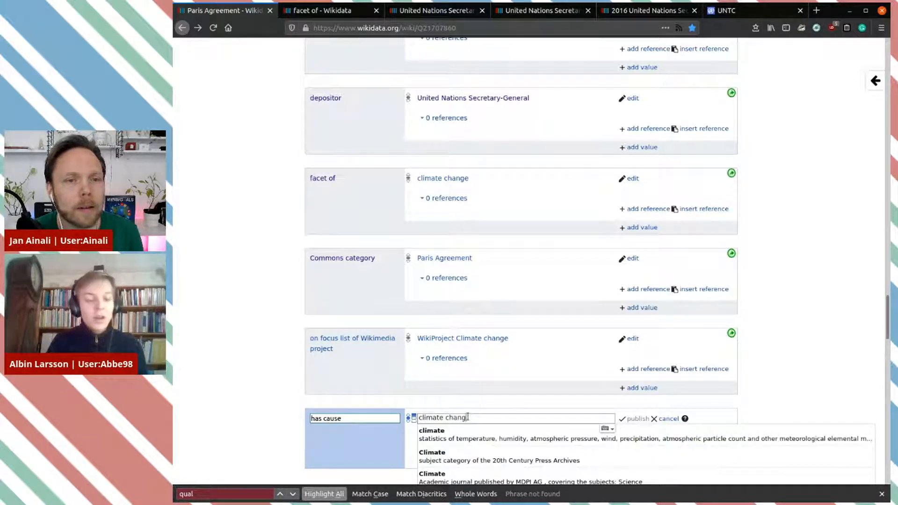
type("e")
left_click(479, 434)
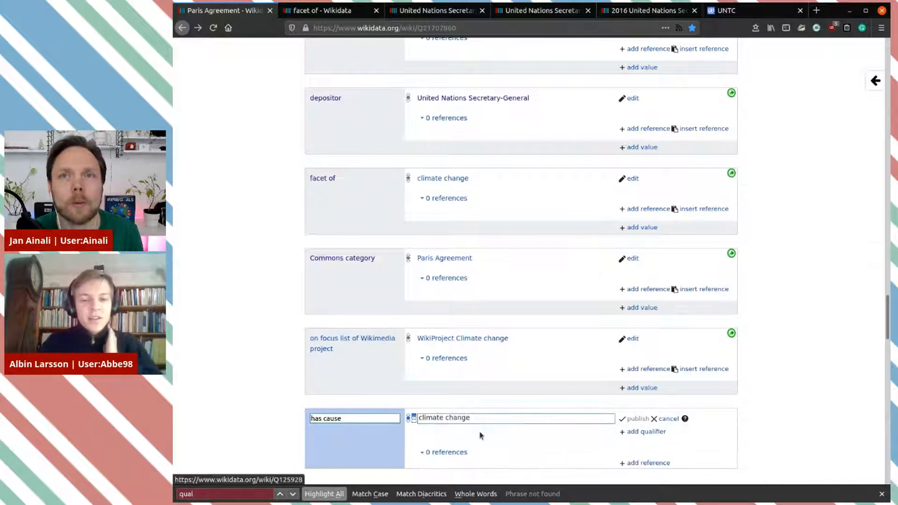
left_click(643, 421)
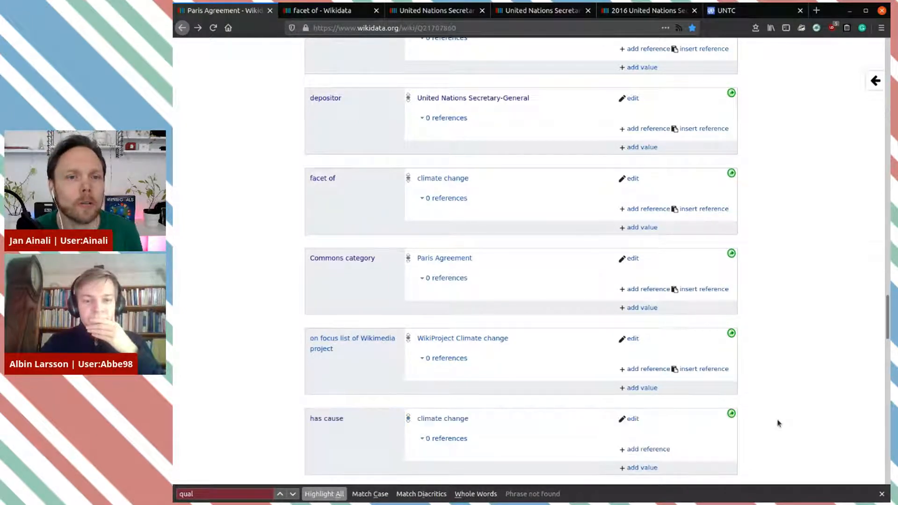
scroll(779, 423, "up", 15)
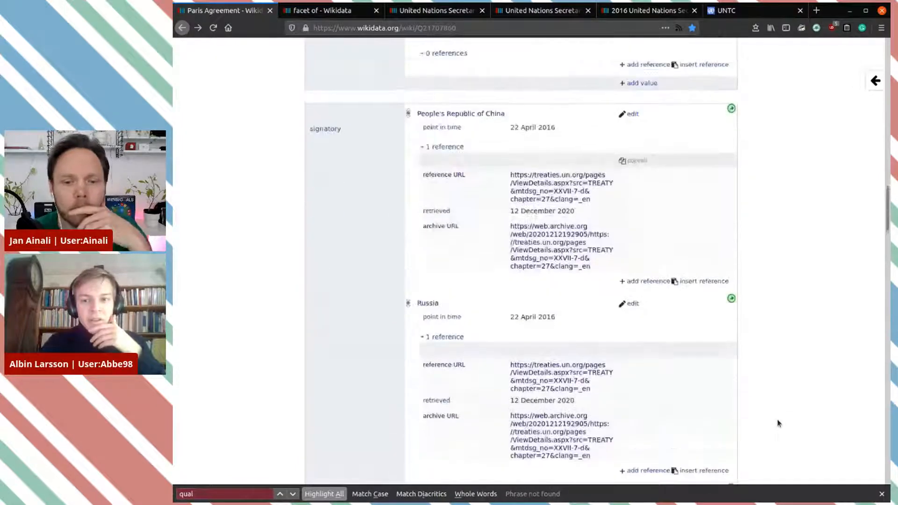
scroll(780, 423, "down", 4)
scroll(779, 423, "up", 5)
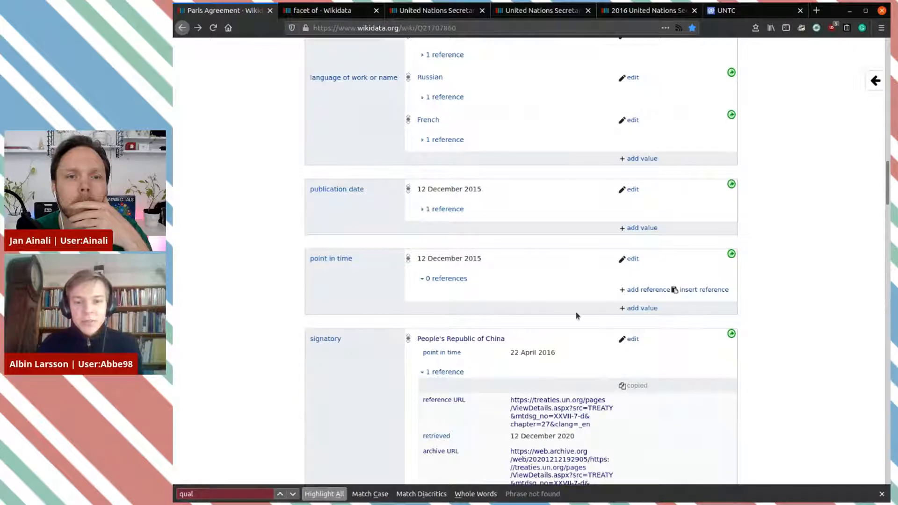
scroll(663, 374, "down", 3)
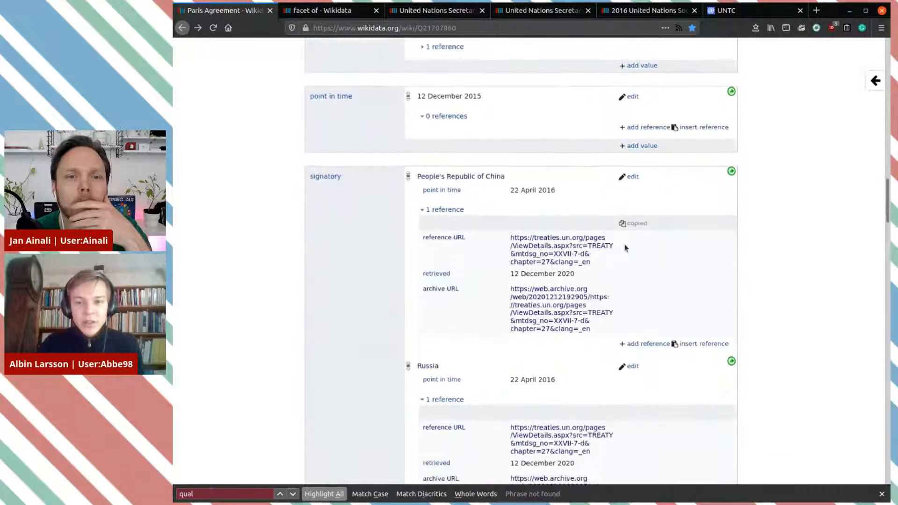
left_click(630, 176)
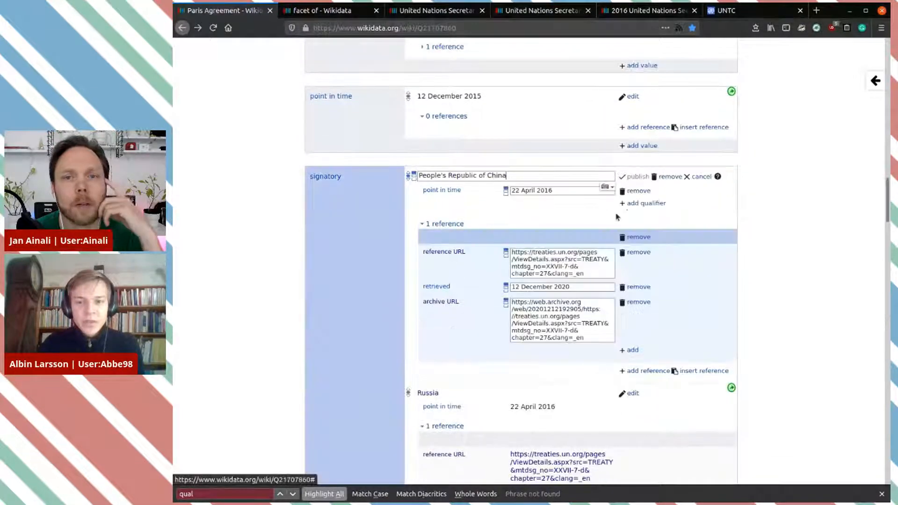
left_click(638, 203)
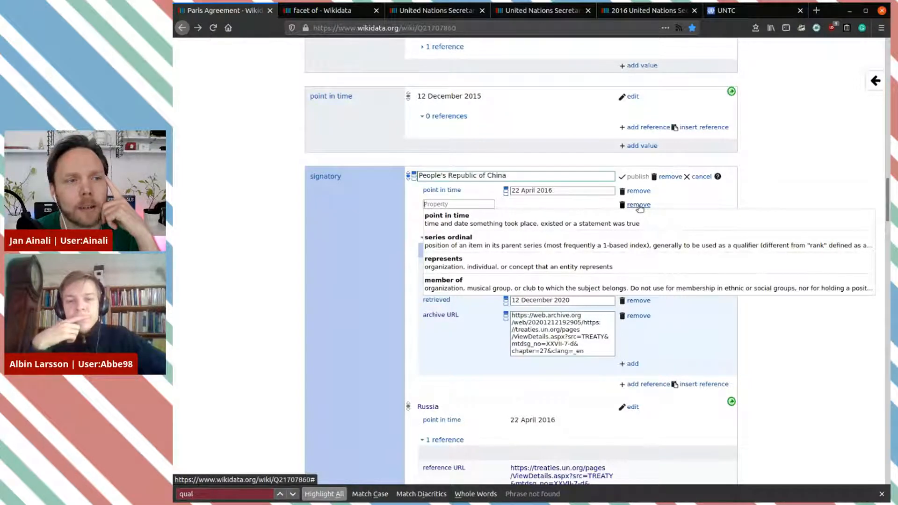
left_click(702, 204)
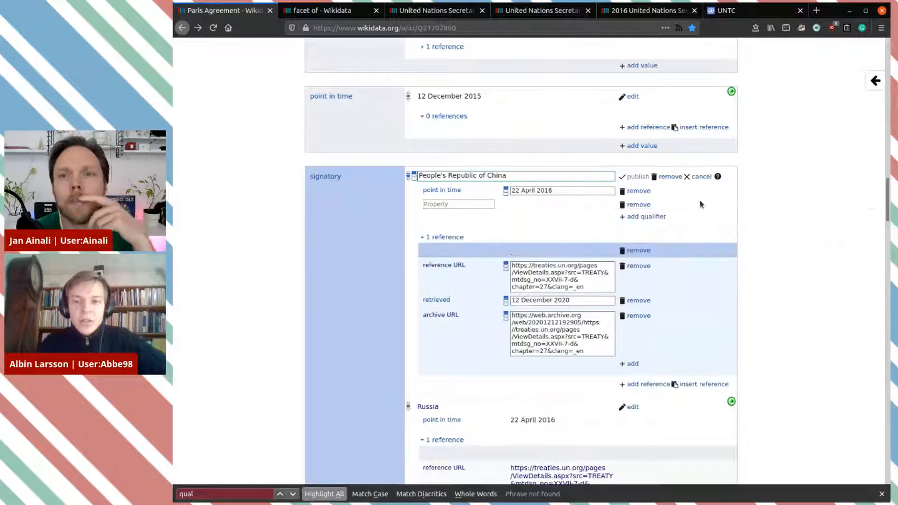
left_click(702, 177)
Step: Start a new statement on the Paris Agreement item, below the has cause statement
scroll(765, 248, "down", 10)
scroll(764, 250, "down", 14)
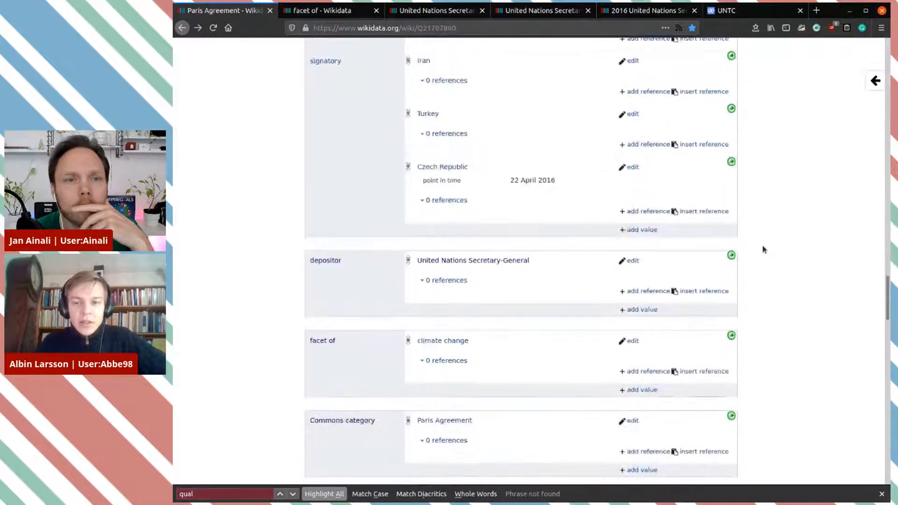
left_click(646, 195)
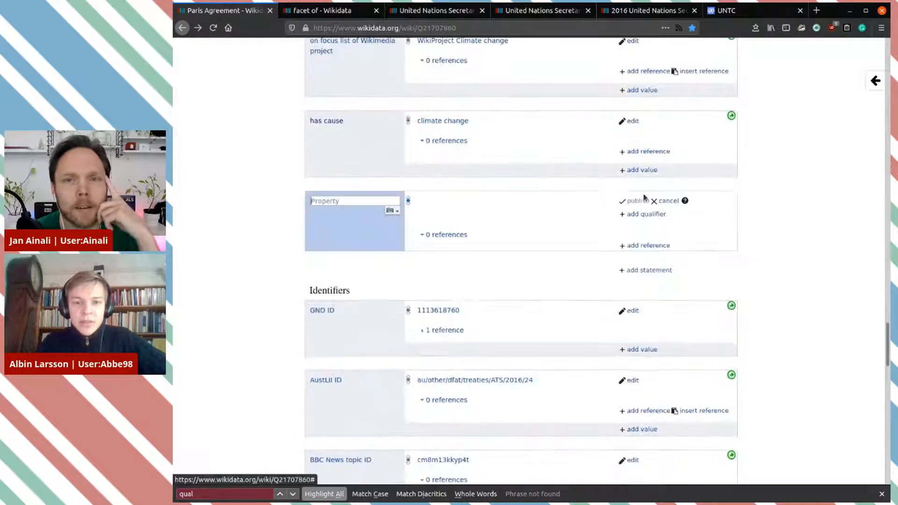
type("rec")
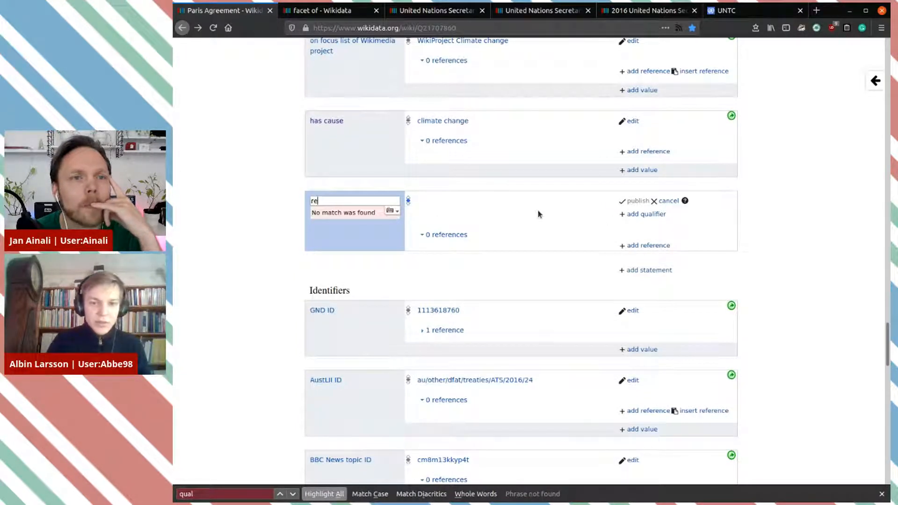
key("BackSpace")
key("BackSpace")
Step: Switch to the UN treaty page and select the term Ratification in the participants table's heading
left_click(742, 12)
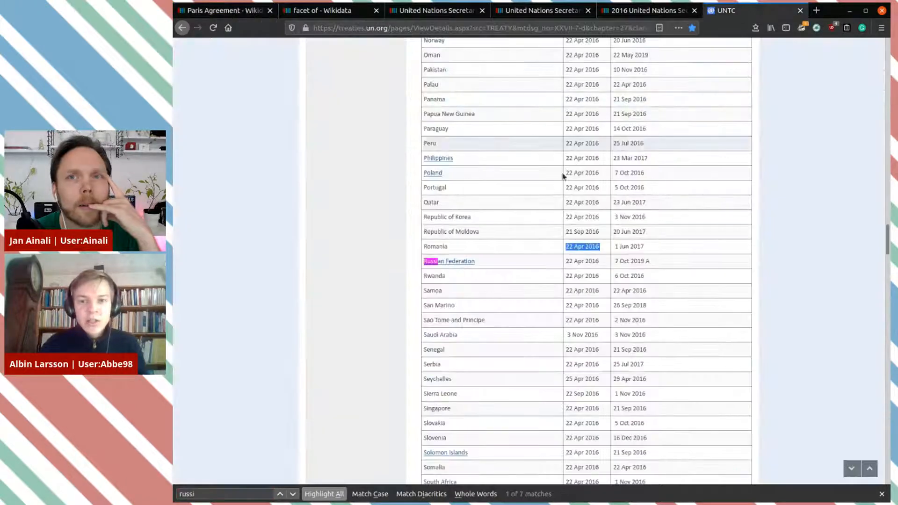
scroll(681, 215, "up", 20)
scroll(682, 215, "up", 20)
scroll(617, 300, "down", 1)
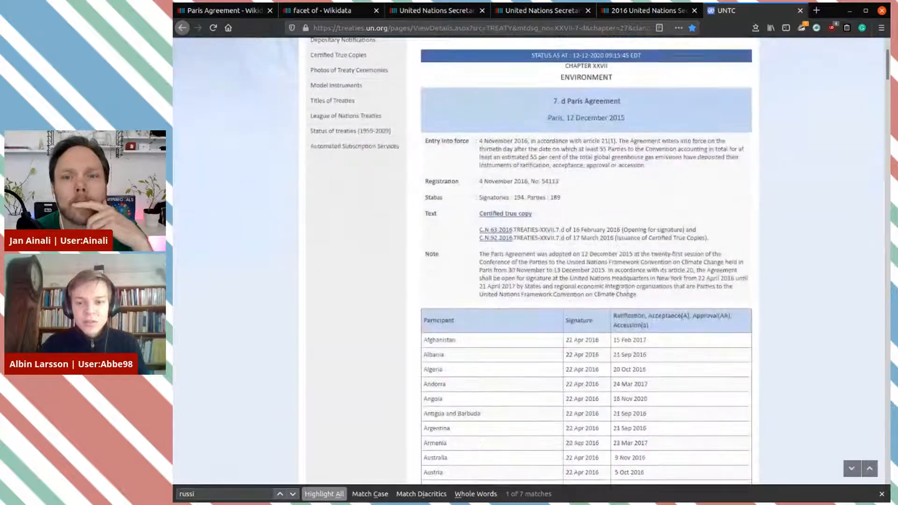
double_click(629, 314)
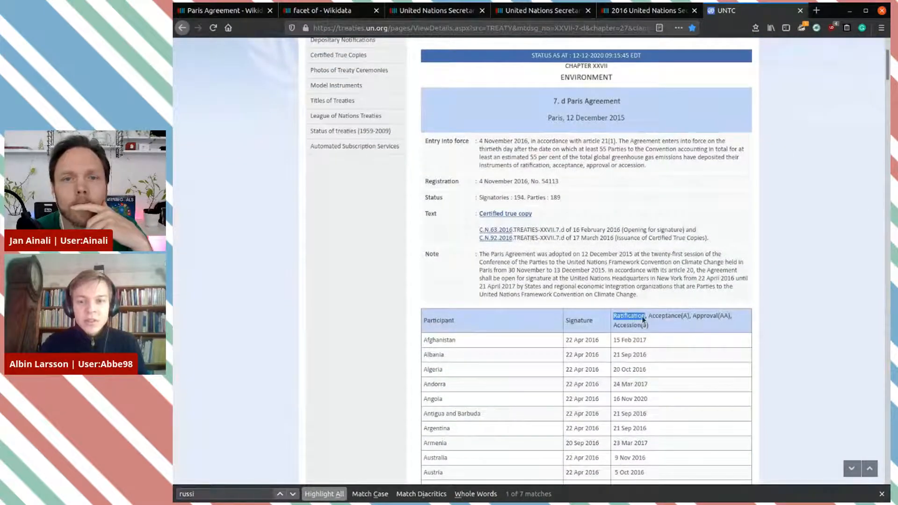
Step: Return to the Paris Agreement item and set the new statement's property to ratified by with the value People's Republic of China
left_click(538, 10)
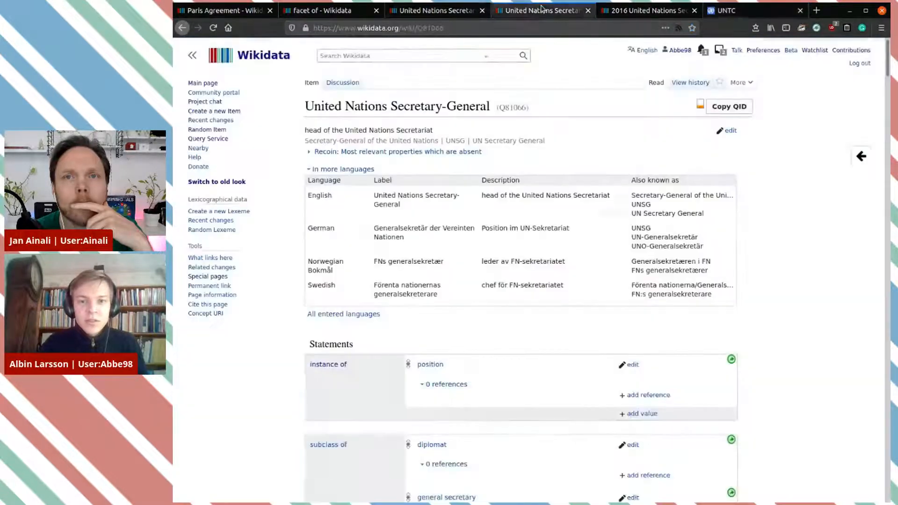
left_click(306, 11)
left_click(229, 10)
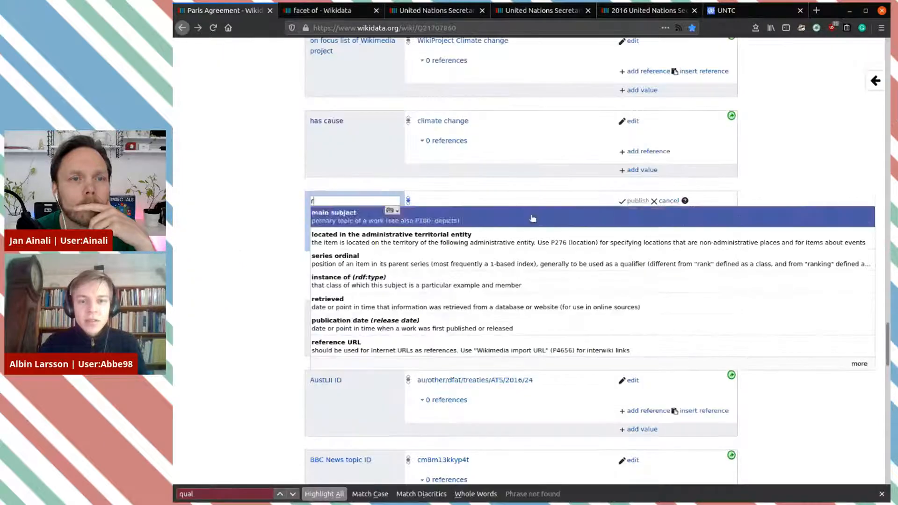
double_click(338, 200)
type("ratified by")
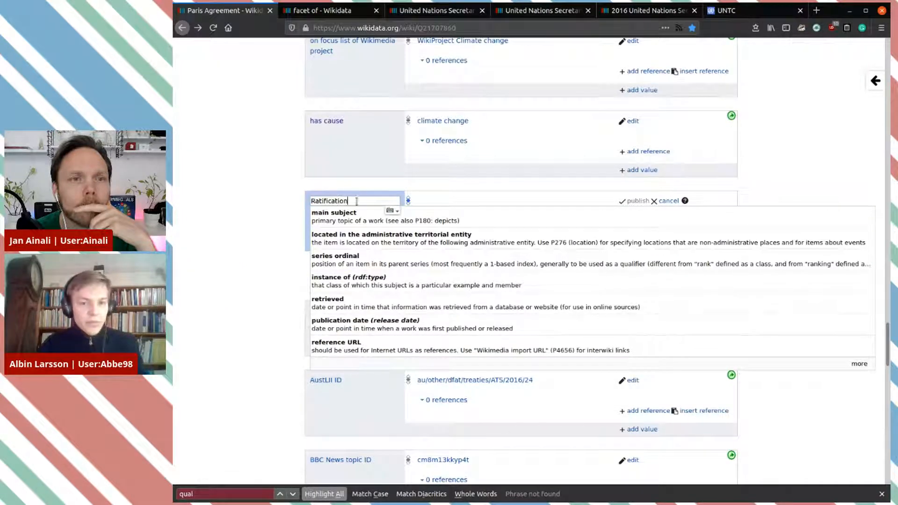
left_click(361, 223)
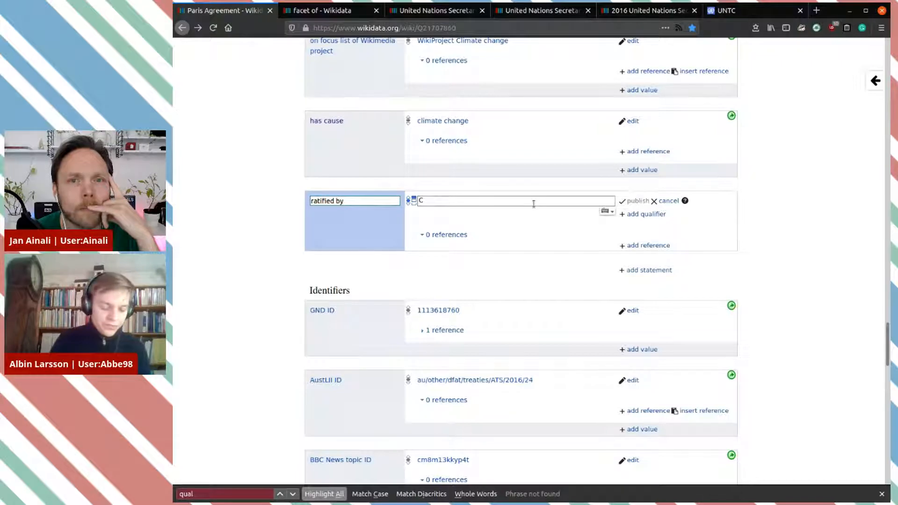
type("ina")
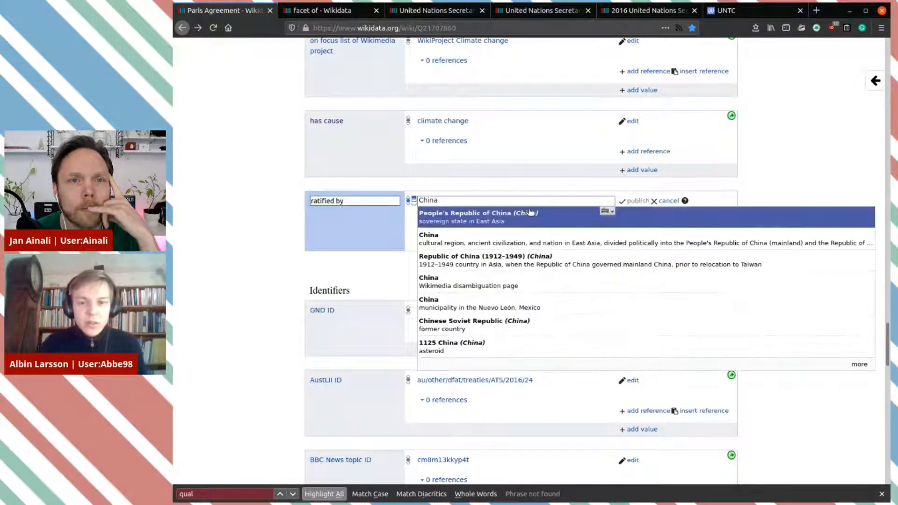
left_click(535, 218)
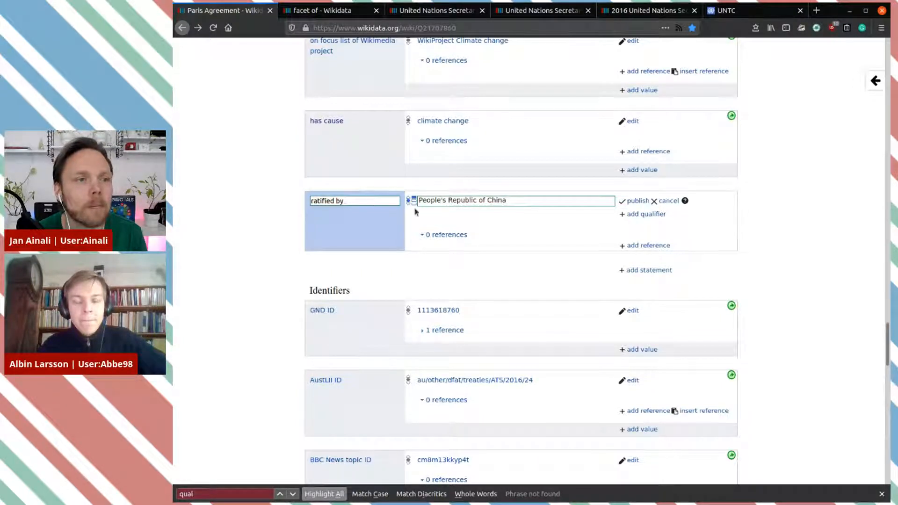
Step: Add a point in time qualifier to the ratified by statement for the People's Republic of China
scroll(534, 232, "up", 6)
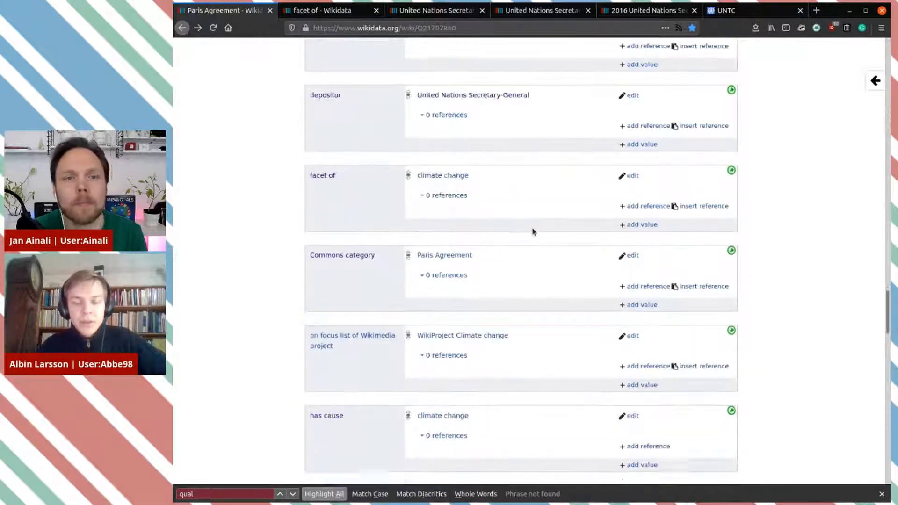
scroll(656, 383, "down", 3)
left_click(648, 350)
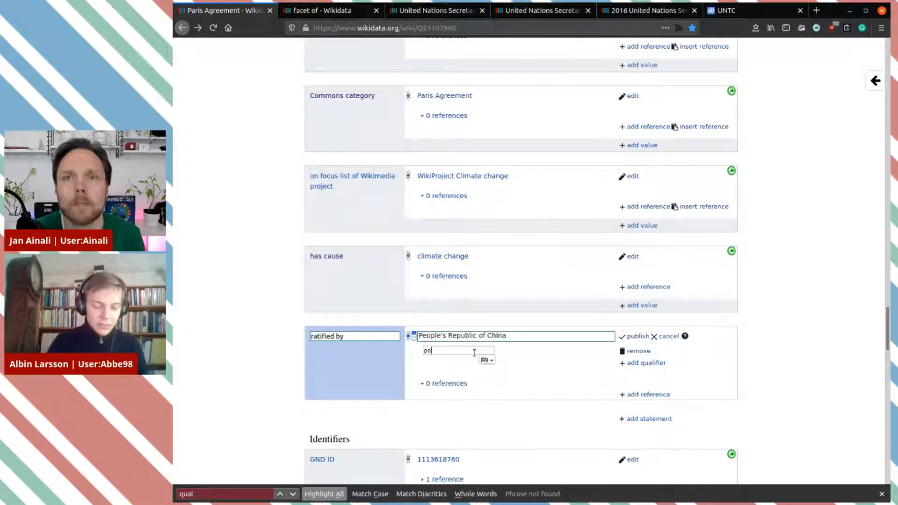
type("point")
key("Down")
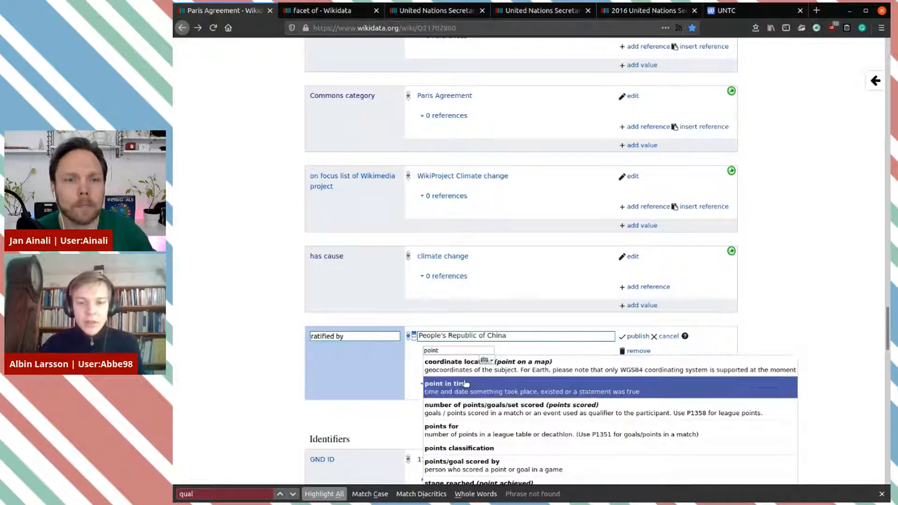
key("Return")
Step: Find China in the UN treaty page's participants table and copy its ratification date
left_click(716, 11)
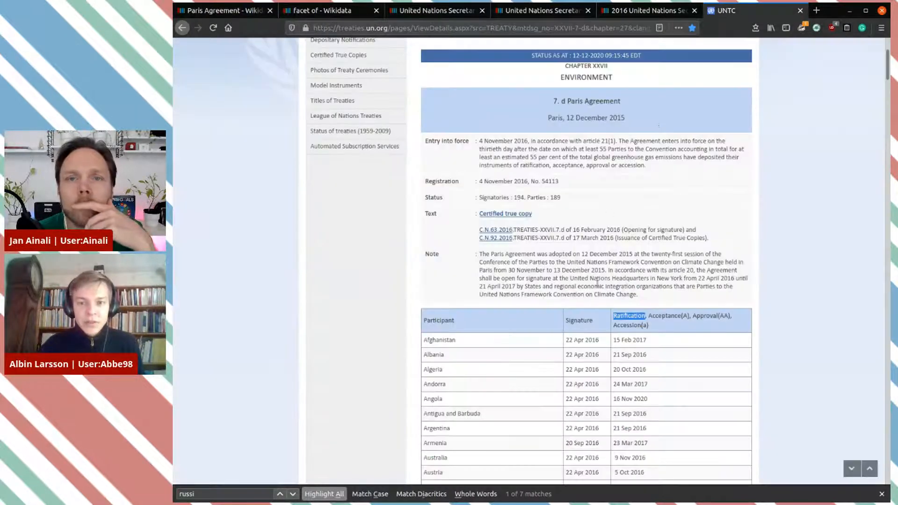
scroll(597, 283, "down", 3)
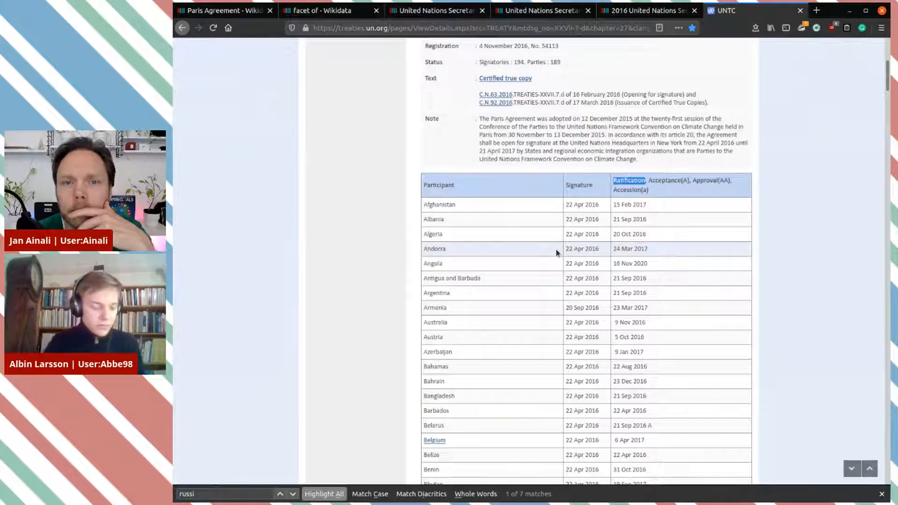
key("ctrl+f")
type("china")
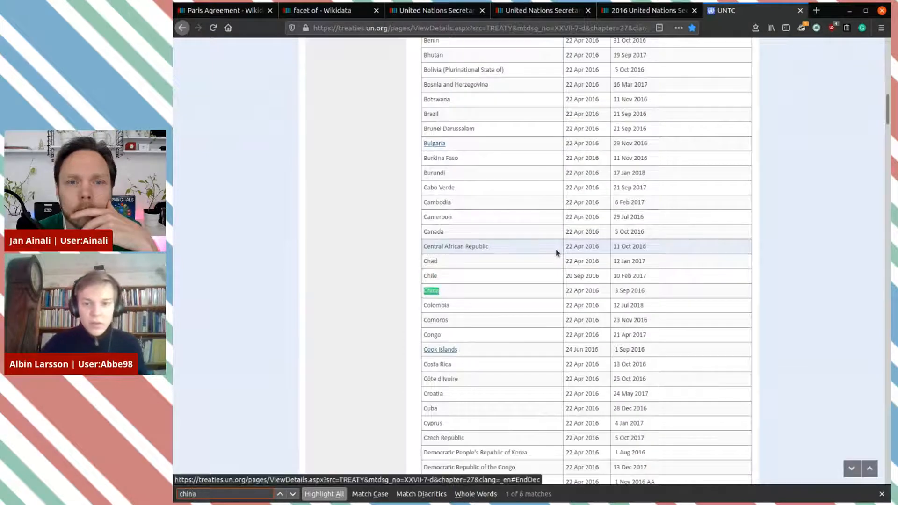
left_click_drag(662, 295, 616, 290)
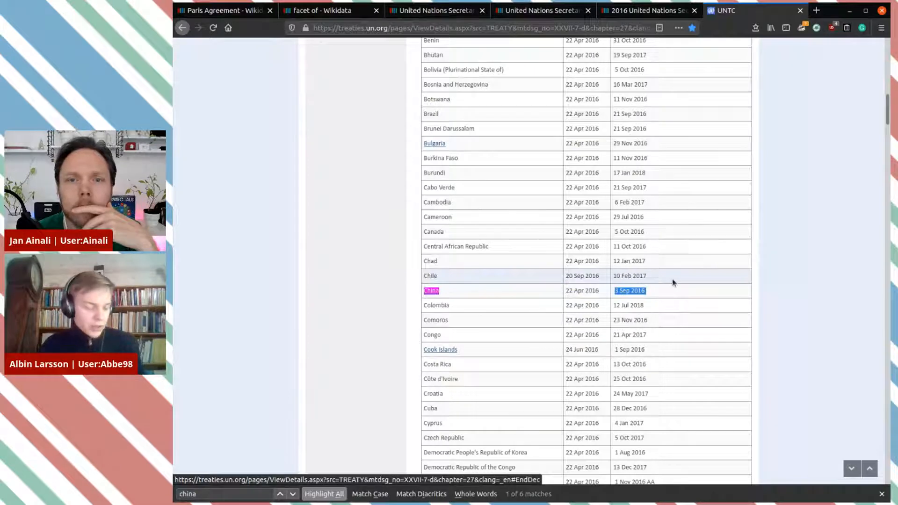
Step: Close the facet of and United Nations Secretary-General pages, keeping only the Paris Agreement item and the UN treaty page open
left_click(331, 13)
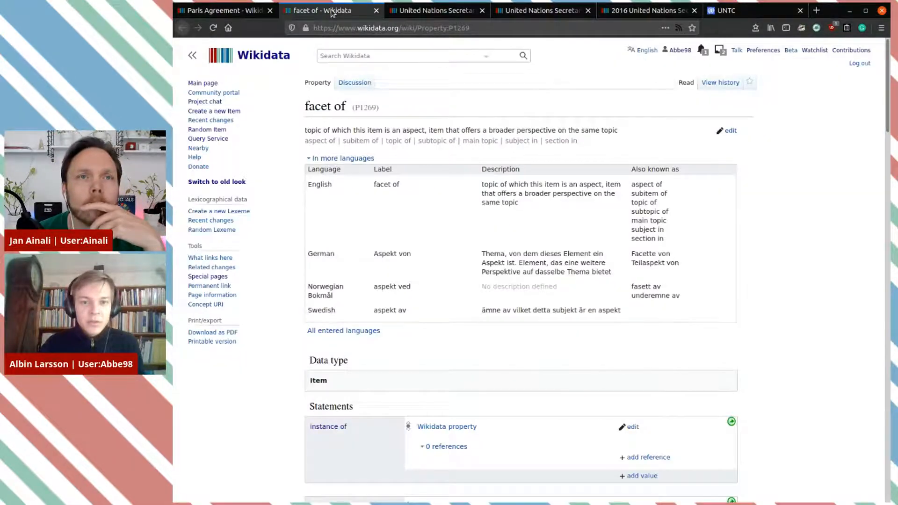
left_click(376, 10)
left_click(225, 10)
left_click(376, 11)
left_click(376, 10)
left_click(376, 10)
Step: Set the point in time qualifier to 3 Sep 2016 and publish the ratified by statement
left_click(532, 350)
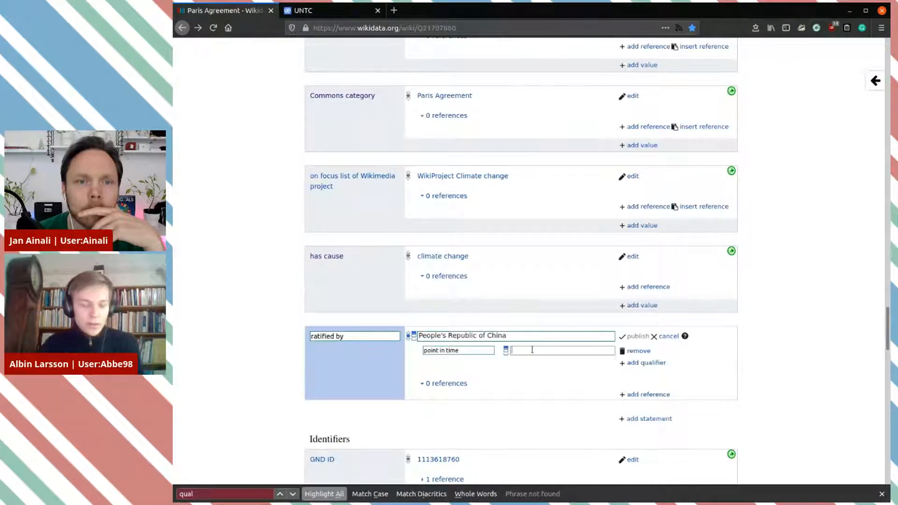
type("3 Sep 2016")
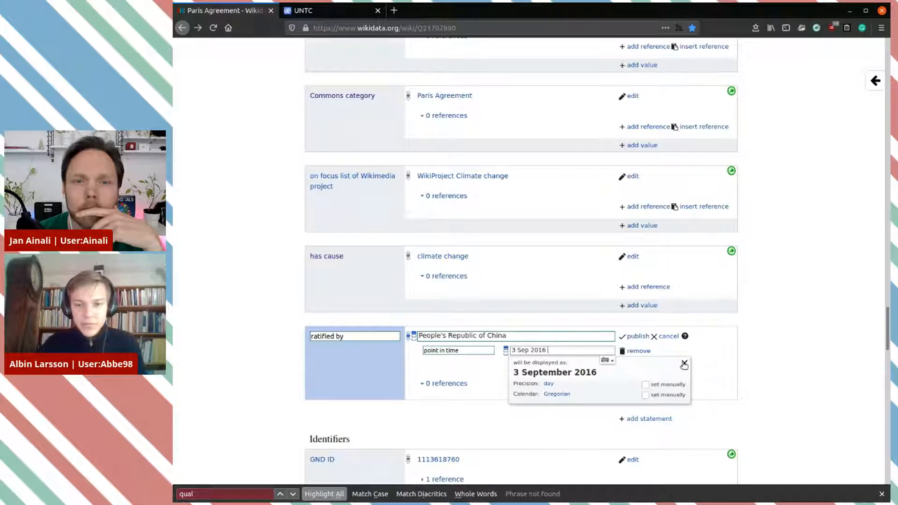
left_click(763, 344)
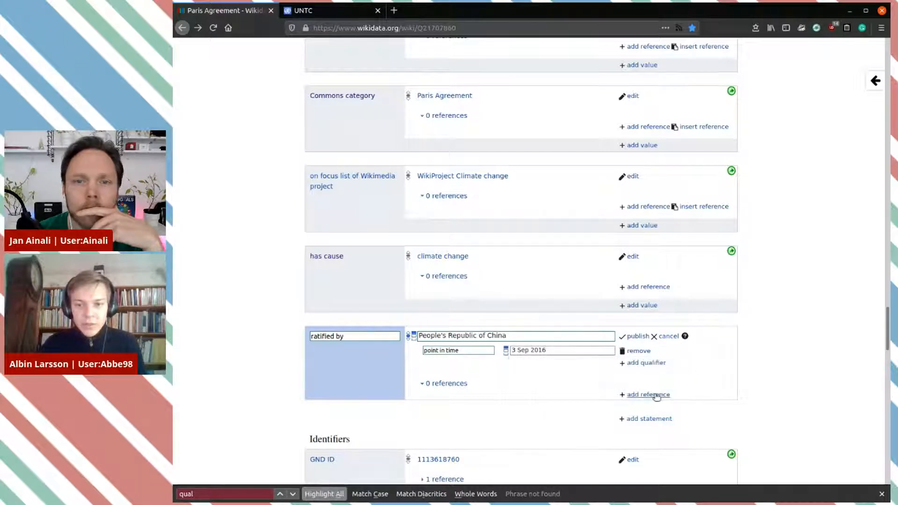
left_click(639, 337)
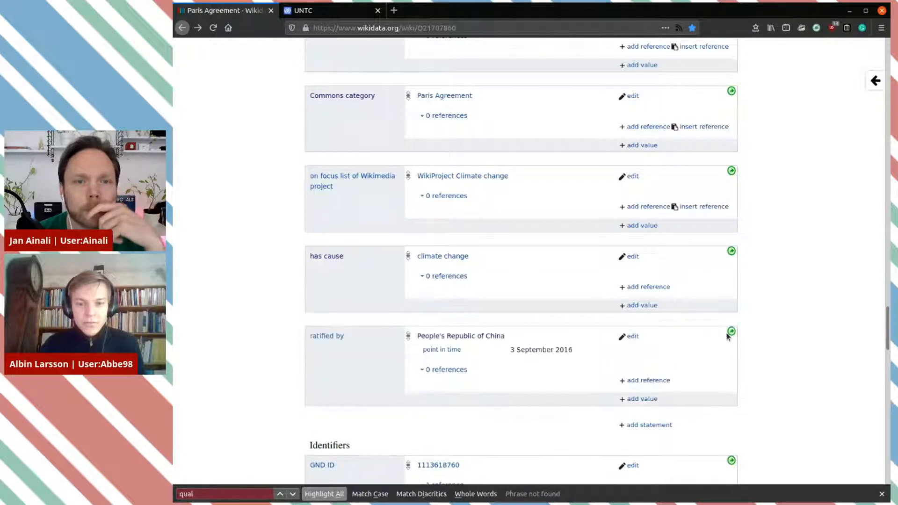
Step: Review the item's statements from signatory down to ratified by, examining their qualifiers and references
scroll(791, 338, "up", 12)
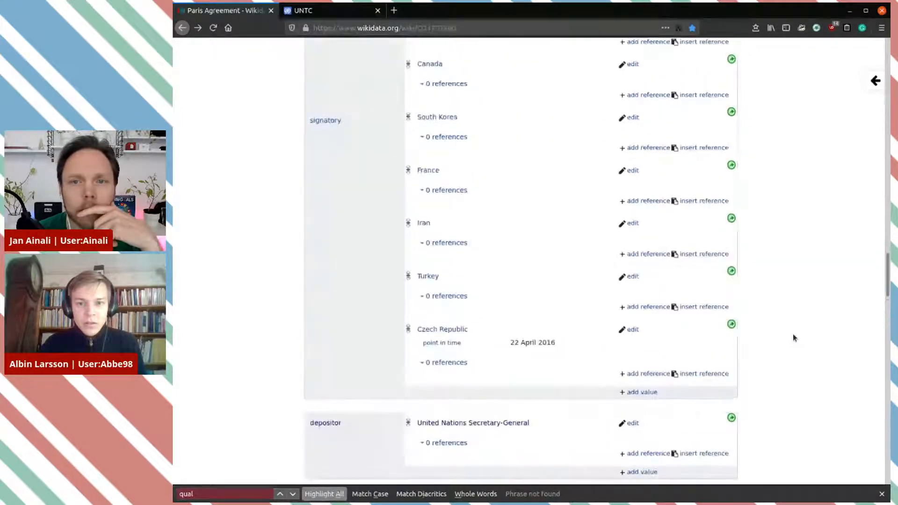
scroll(793, 336, "up", 8)
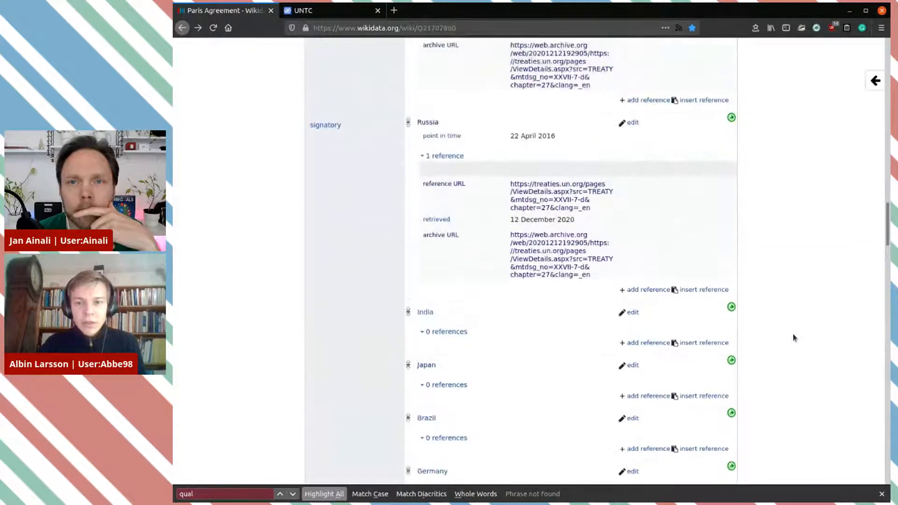
scroll(664, 178, "up", 4)
scroll(697, 304, "down", 6)
scroll(701, 331, "down", 10)
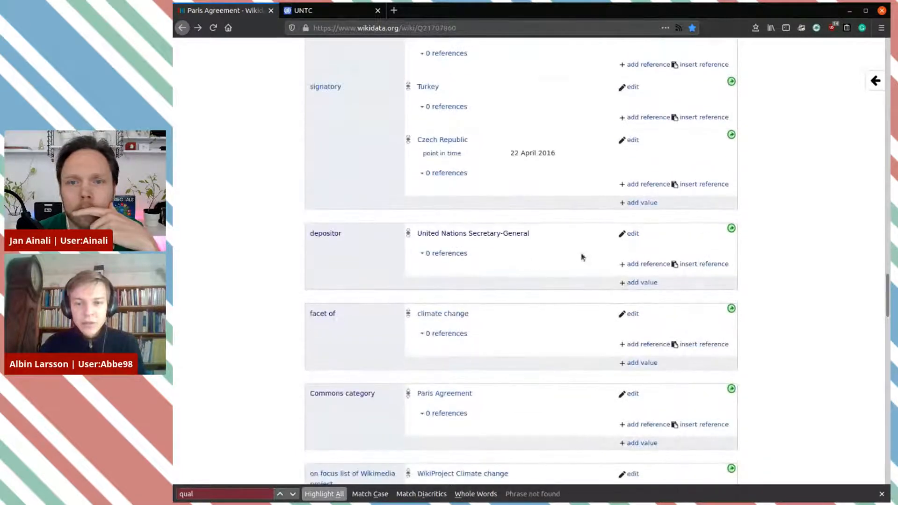
scroll(695, 266, "down", 1)
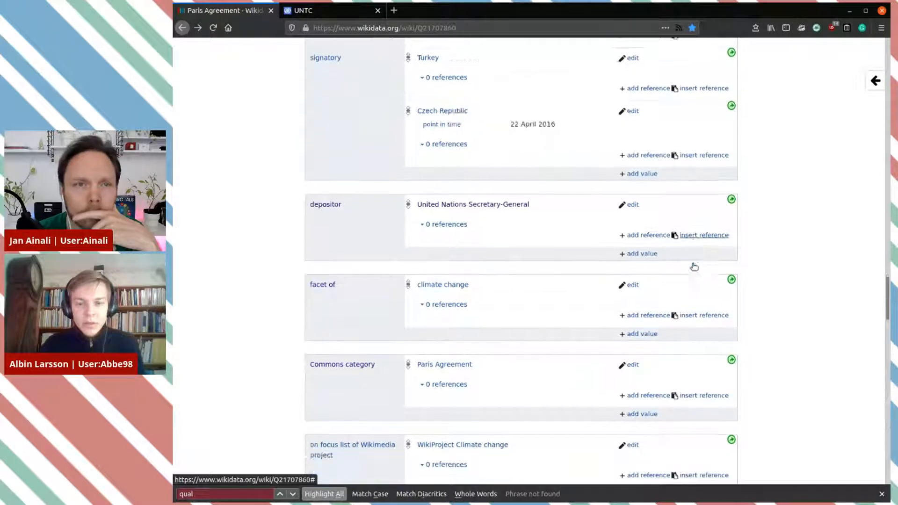
scroll(694, 267, "down", 3)
scroll(573, 302, "down", 3)
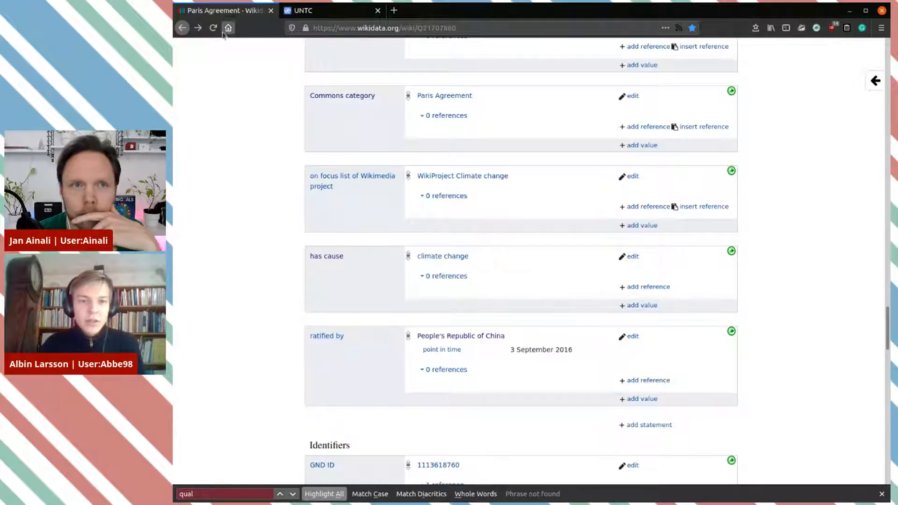
Step: Copy the UN treaty page reference from the signatory statement for People's Republic of China
scroll(758, 80, "down", 15)
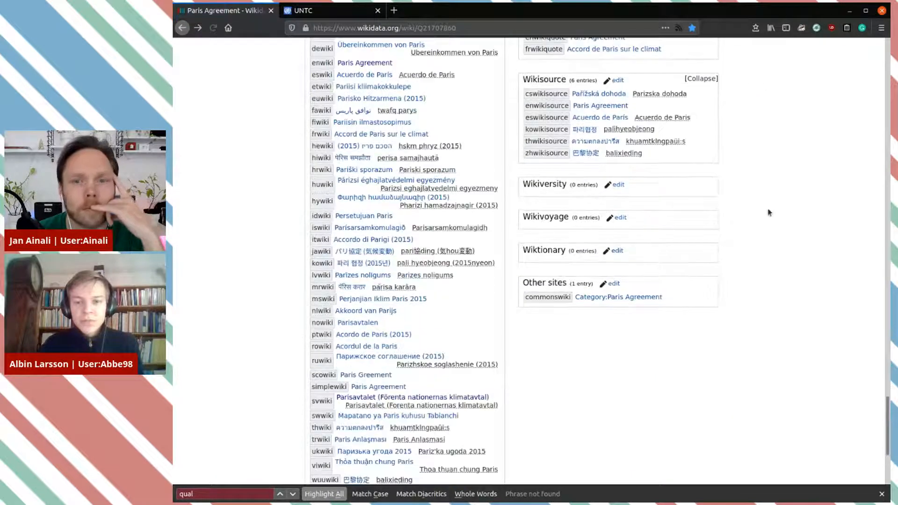
scroll(798, 202, "up", 15)
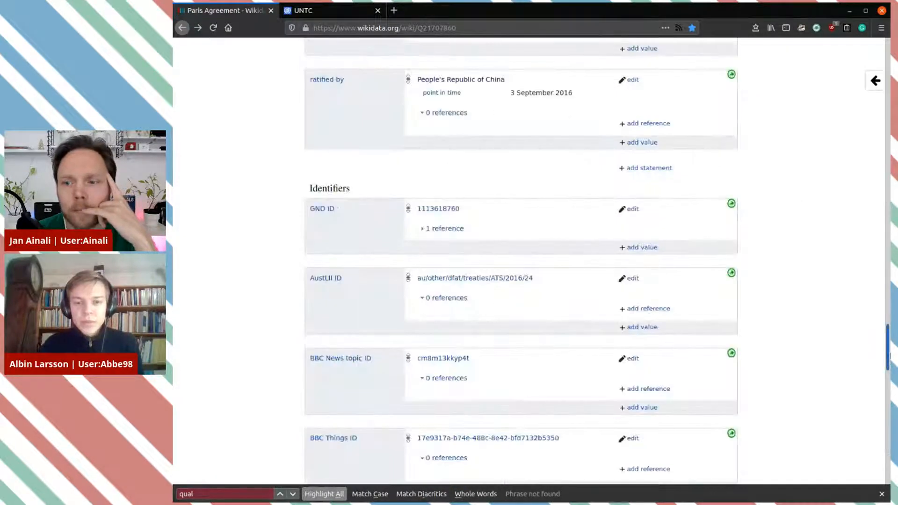
scroll(889, 355, "up", 1)
scroll(772, 276, "up", 4)
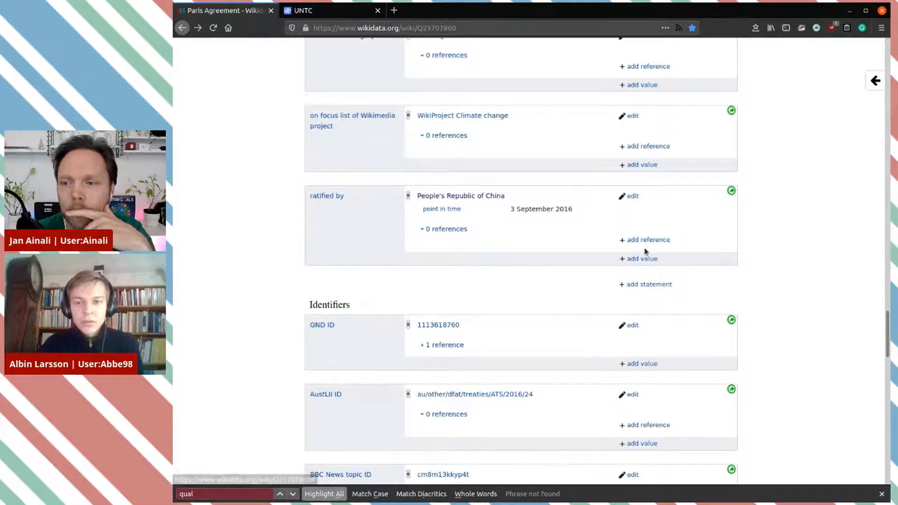
left_click_drag(888, 349, 882, 167)
scroll(843, 310, "down", 9)
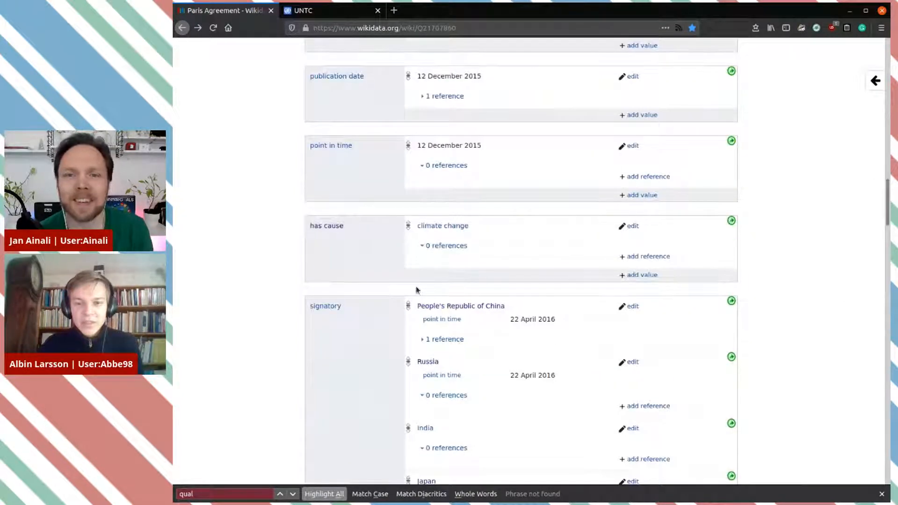
scroll(627, 188, "down", 3)
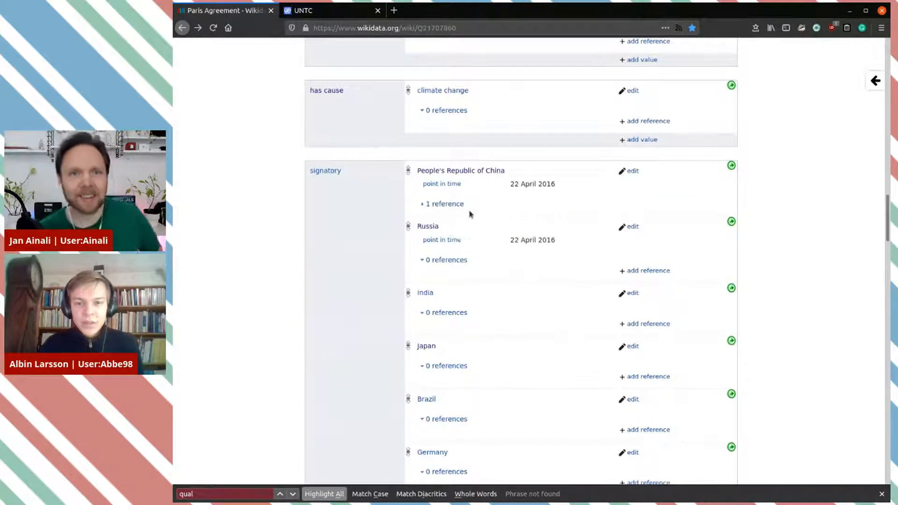
left_click(449, 204)
left_click(634, 217)
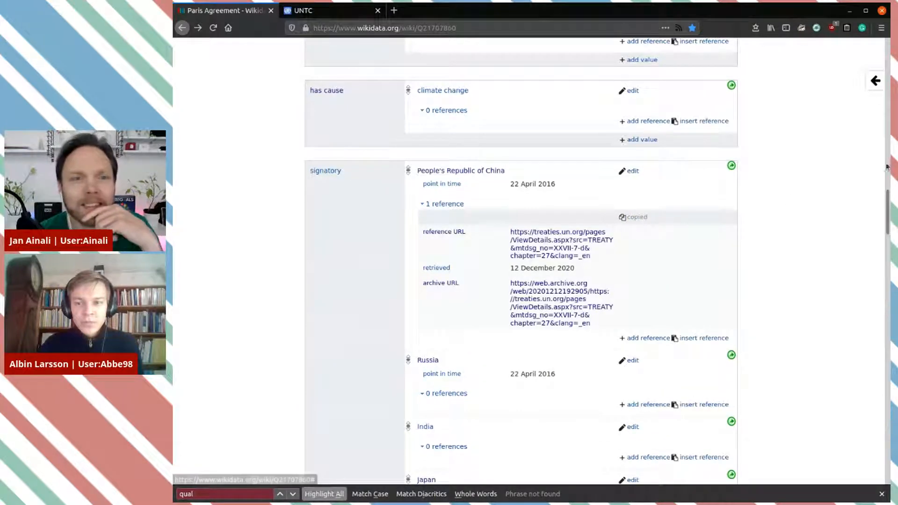
Step: Insert the copied reference into the ratified by statement for People's Republic of China
left_click_drag(888, 194, 877, 307)
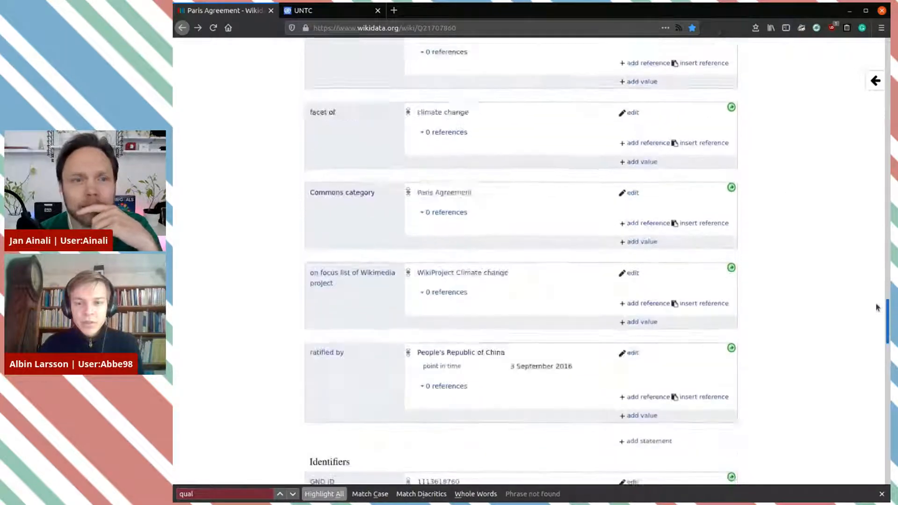
scroll(878, 308, "down", 2)
left_click(714, 293)
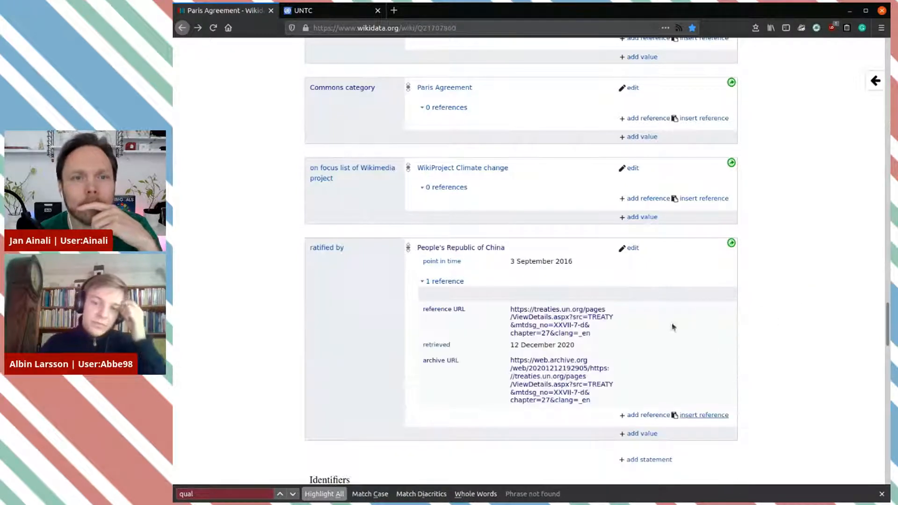
left_click(448, 283)
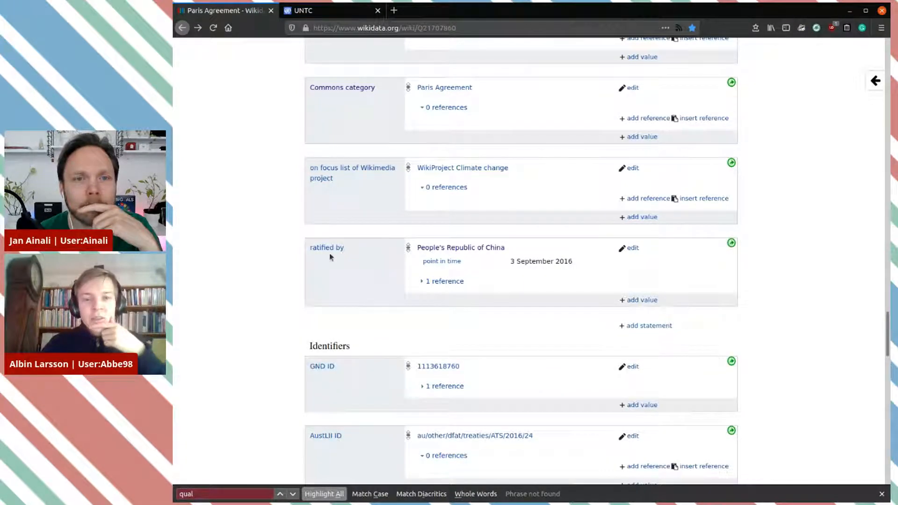
left_click(454, 285)
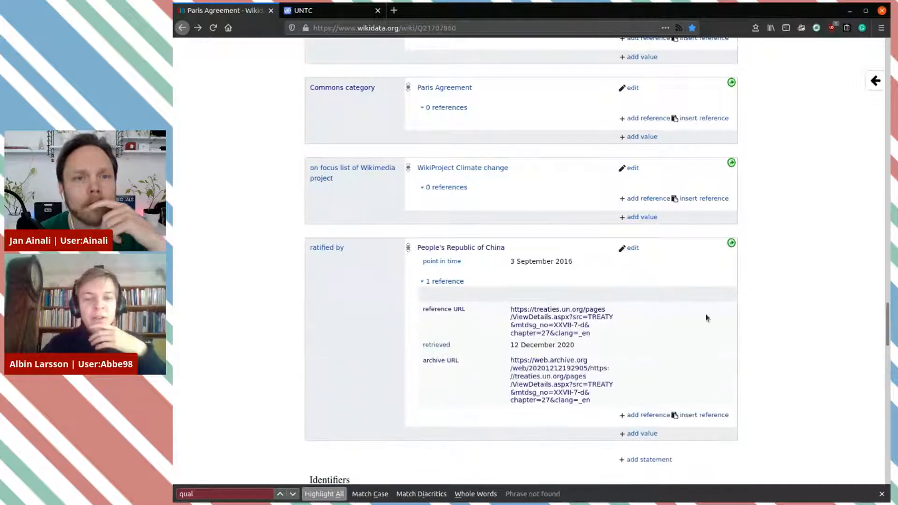
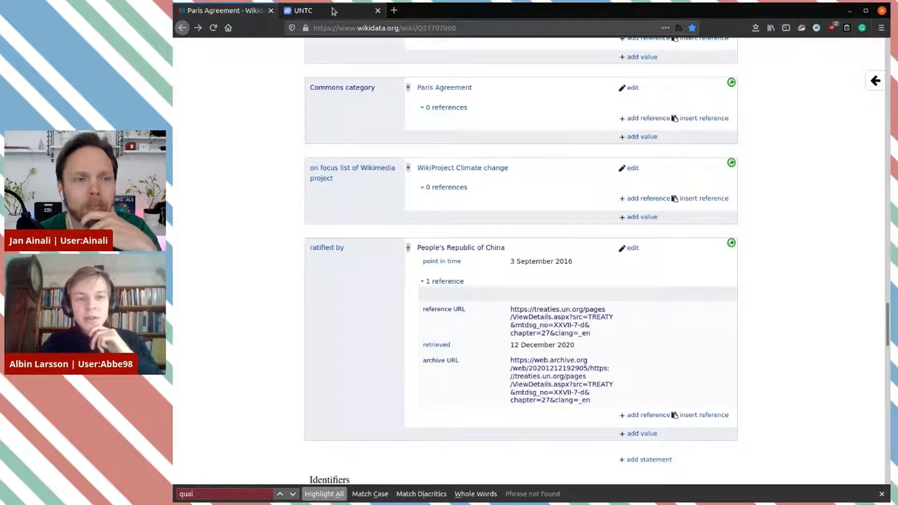
left_click(334, 11)
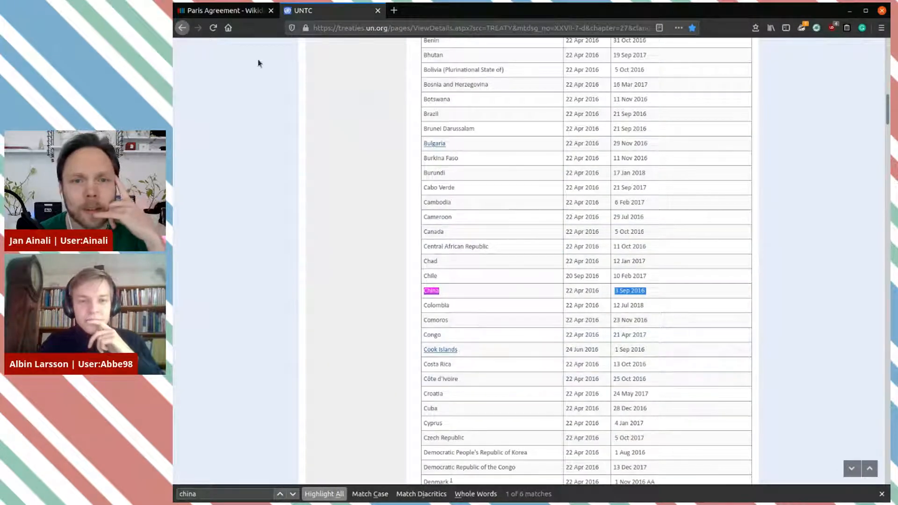
left_click(219, 8)
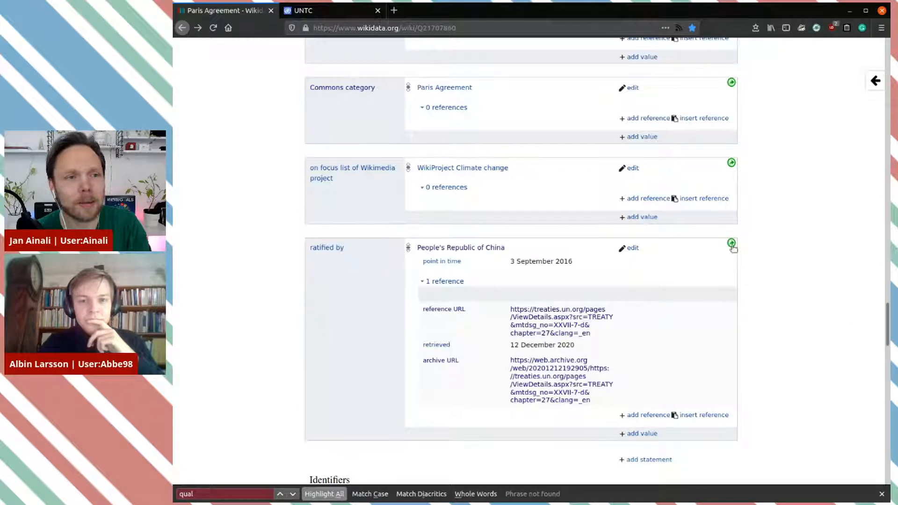
Step: Search Wikidata for "parisavtalet" in a new tab
left_click(395, 11)
type("wd paris")
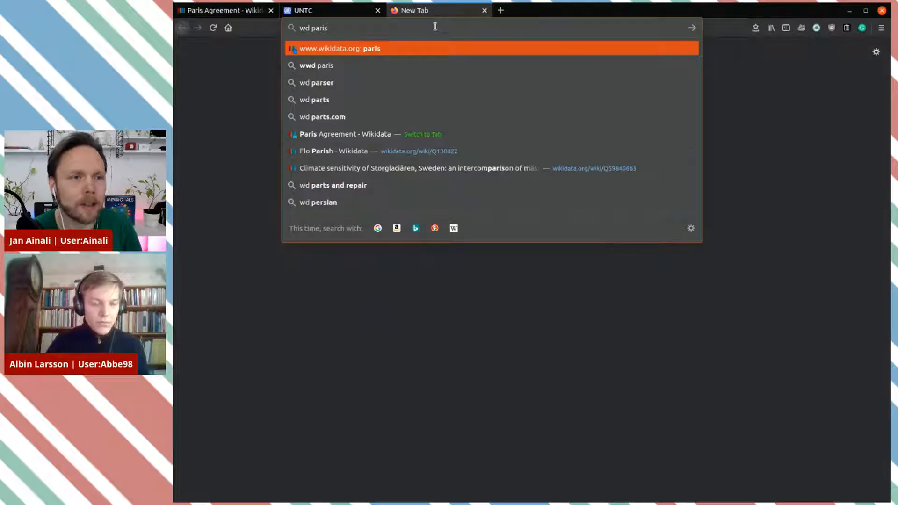
type("avtalet")
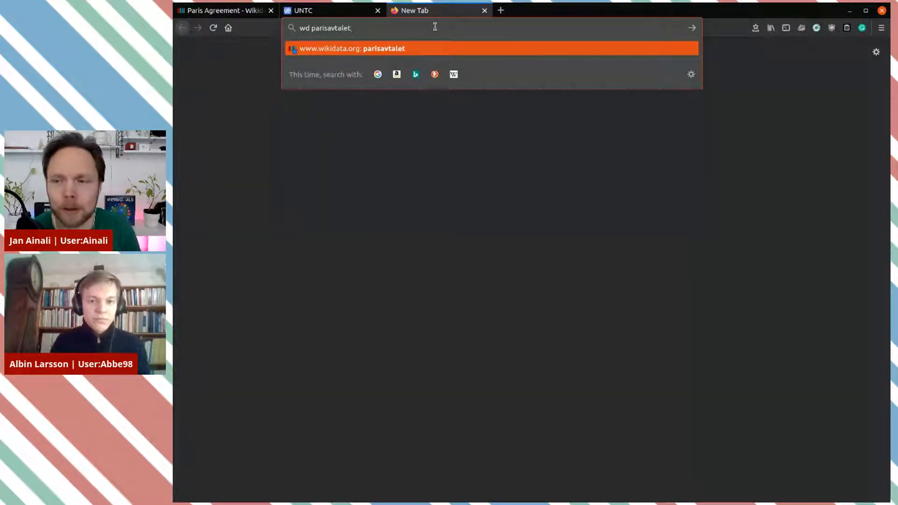
key("Return")
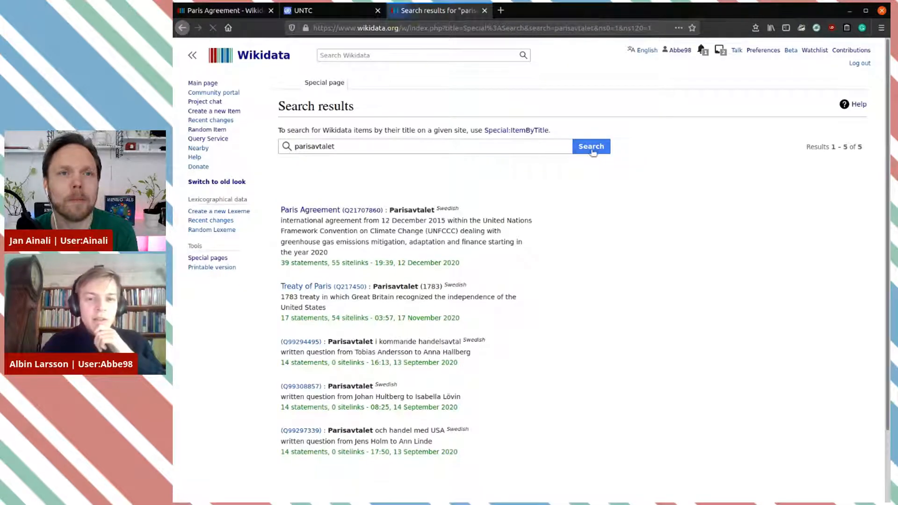
scroll(517, 206, "down", 3)
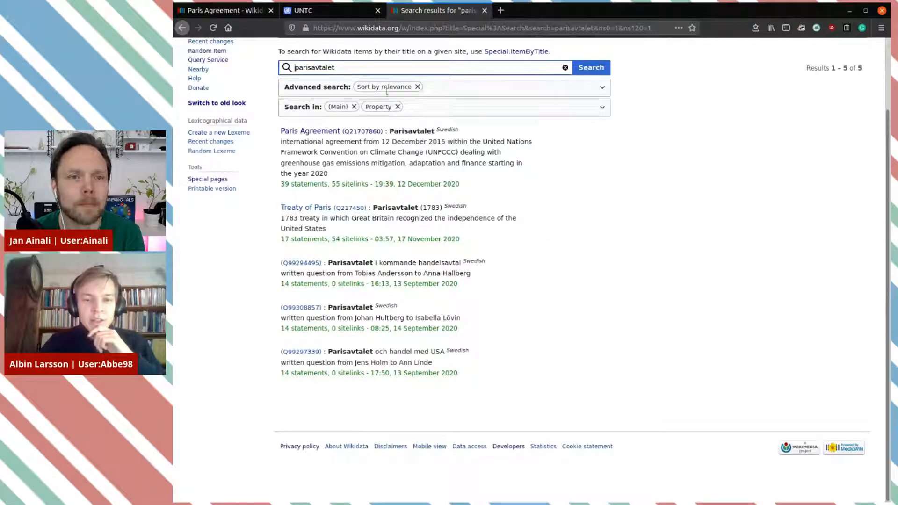
Step: Open the written question item "Parisavtalet i kommande handelsavtal" (Q99294495) from the search results in its own tab
double_click(333, 67)
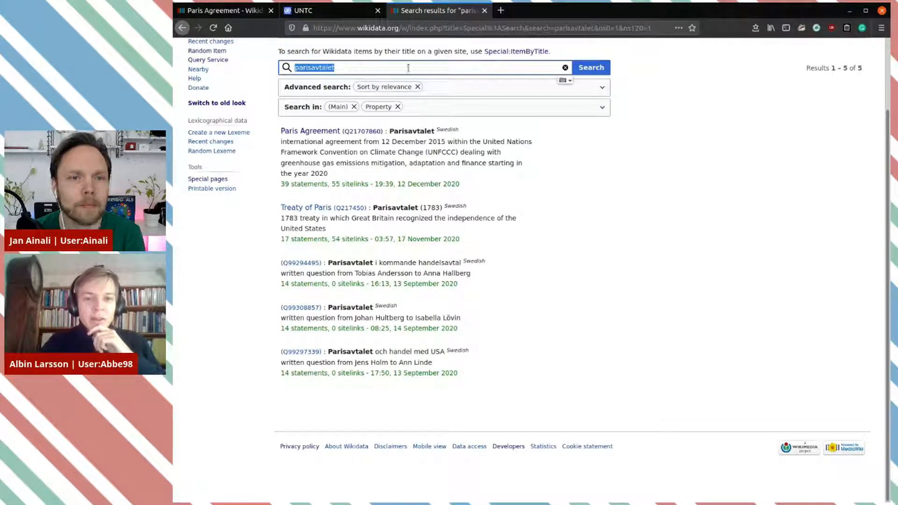
left_click(633, 223)
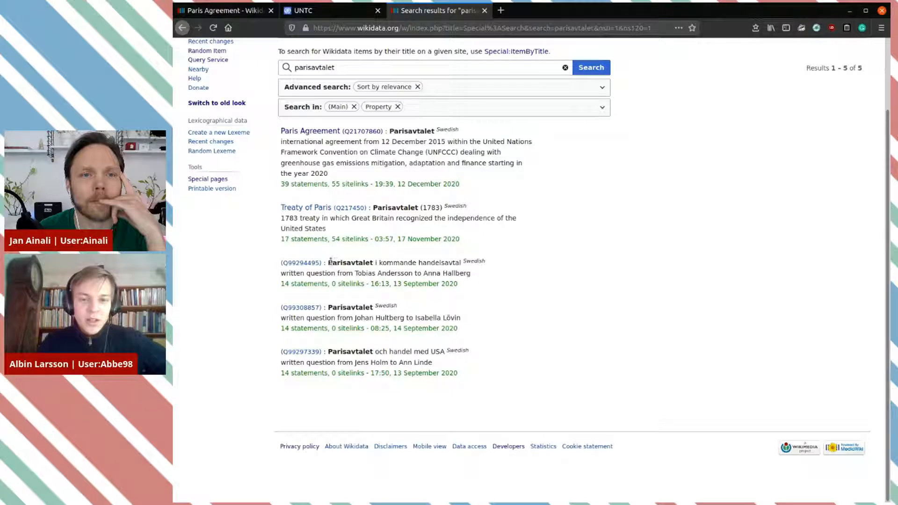
left_click_drag(327, 263, 368, 264)
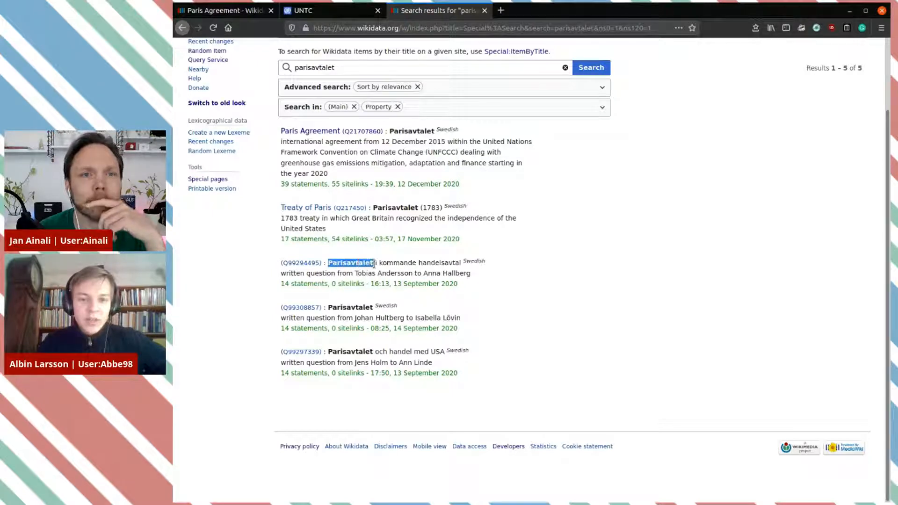
left_click(395, 265)
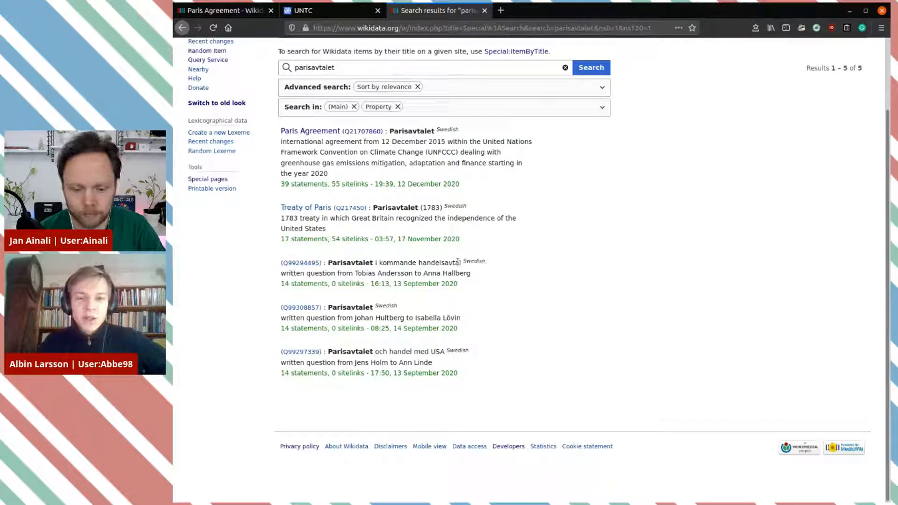
middle_click(311, 263)
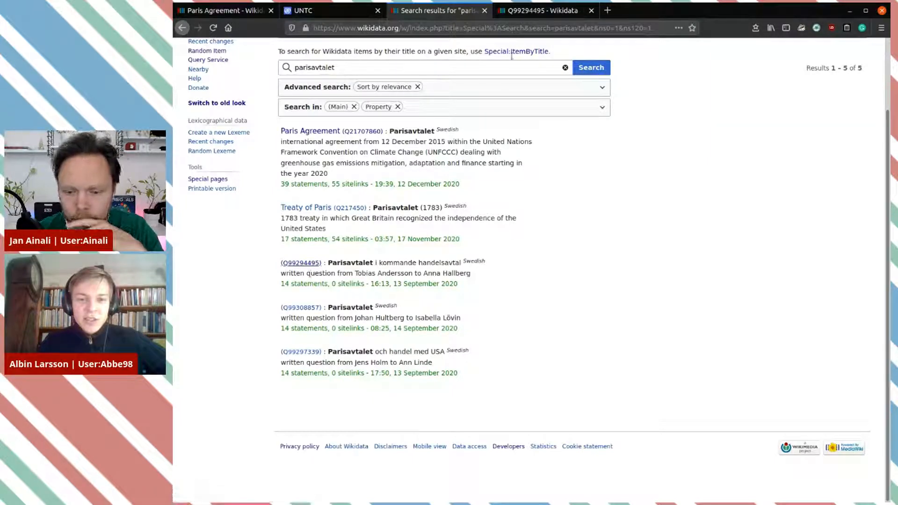
left_click(533, 11)
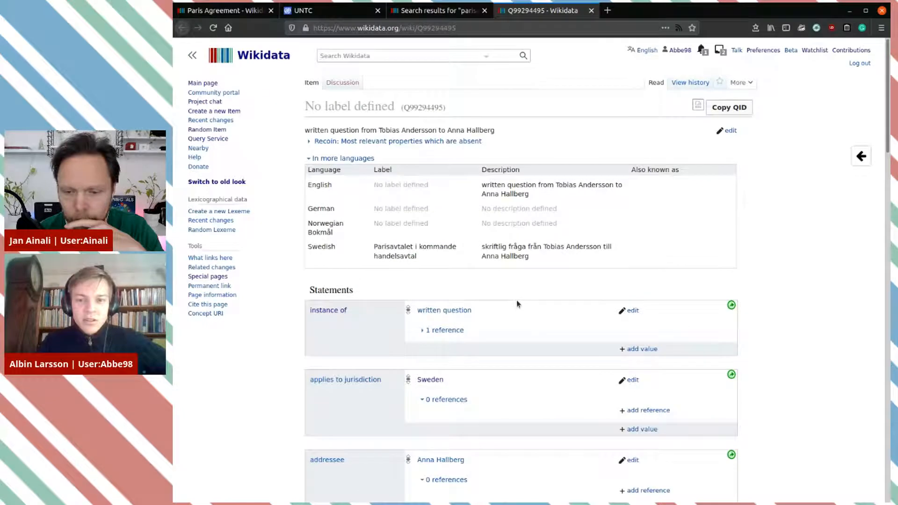
Step: Examine the written question item's statements from instance of down to full work available at URL for its existing properties
scroll(517, 304, "down", 6)
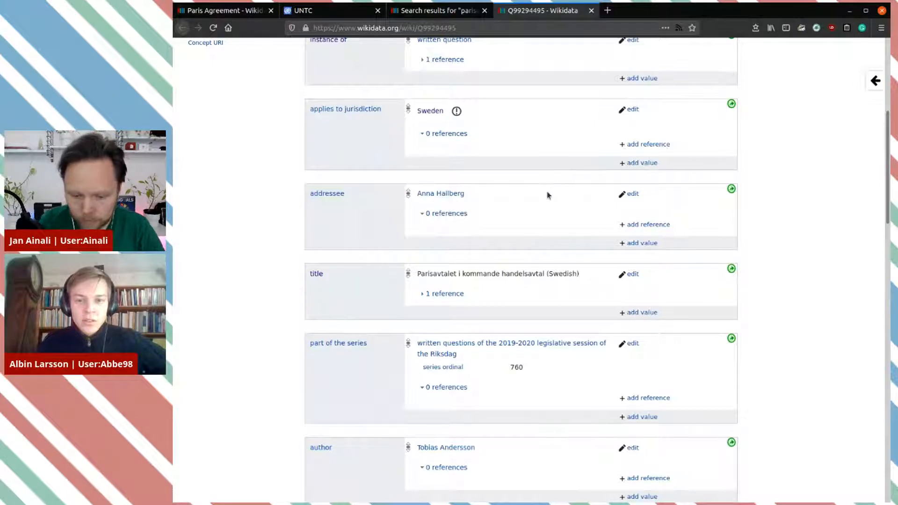
scroll(549, 195, "down", 3)
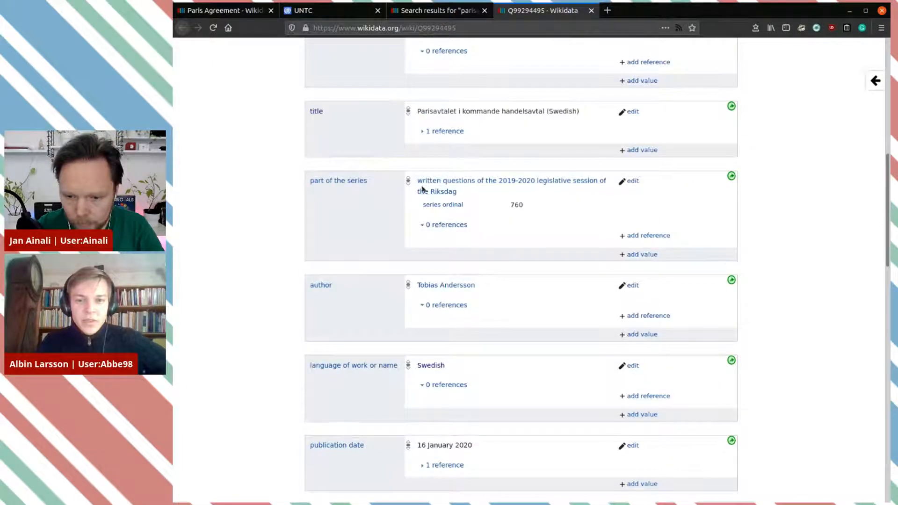
scroll(639, 251, "down", 2)
scroll(491, 253, "down", 5)
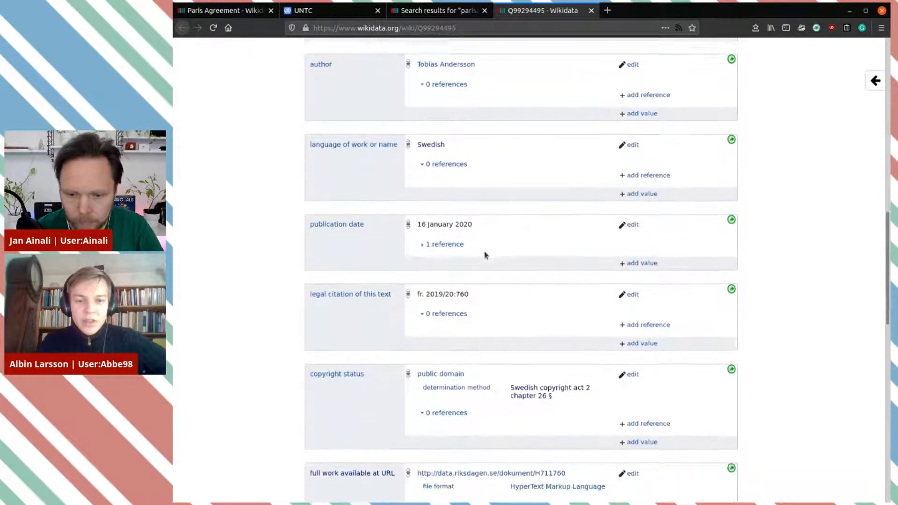
scroll(485, 255, "up", 3)
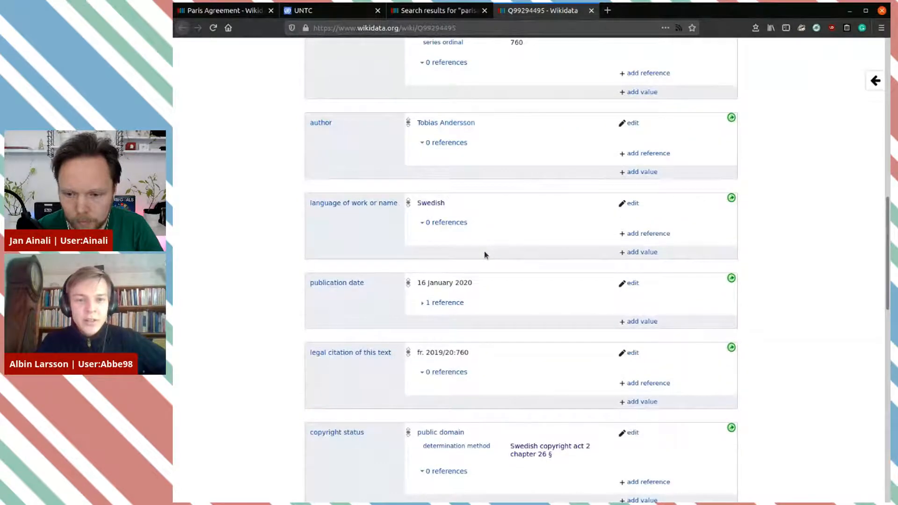
scroll(386, 208, "up", 8)
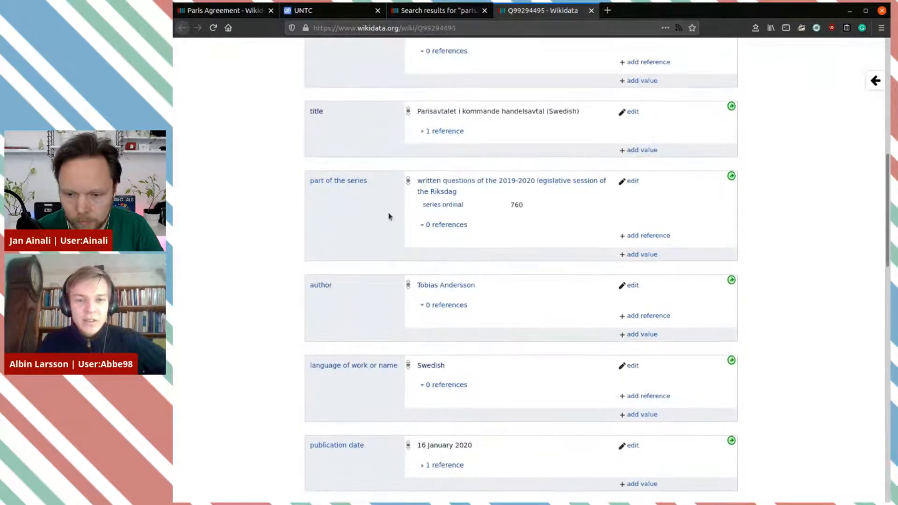
scroll(388, 216, "up", 1)
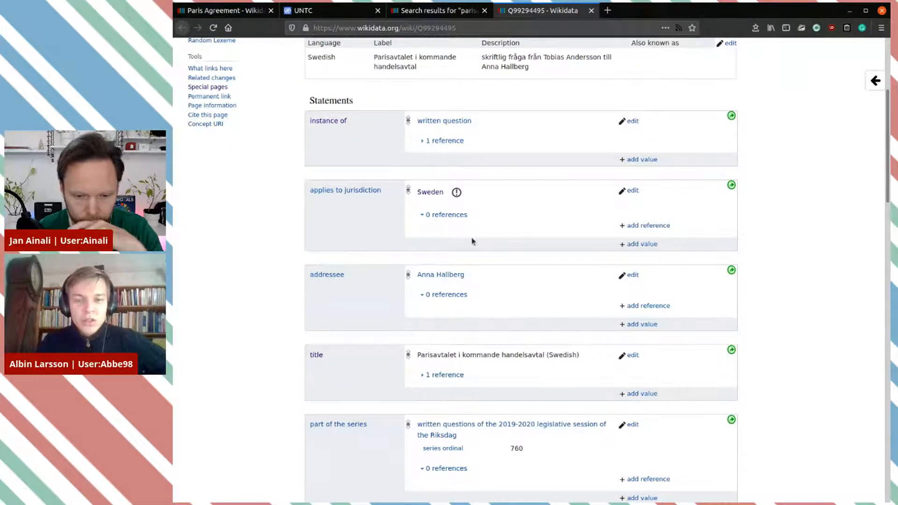
scroll(474, 243, "down", 4)
scroll(474, 247, "down", 6)
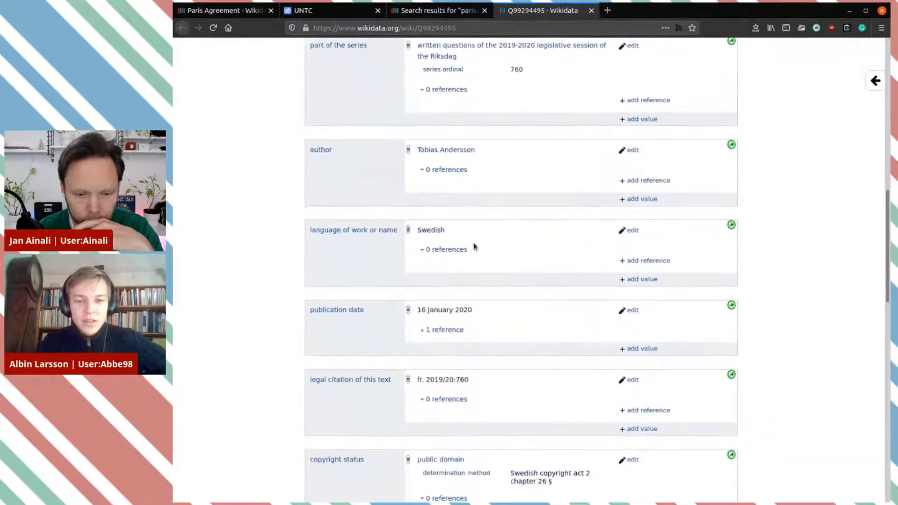
scroll(330, 362, "down", 10)
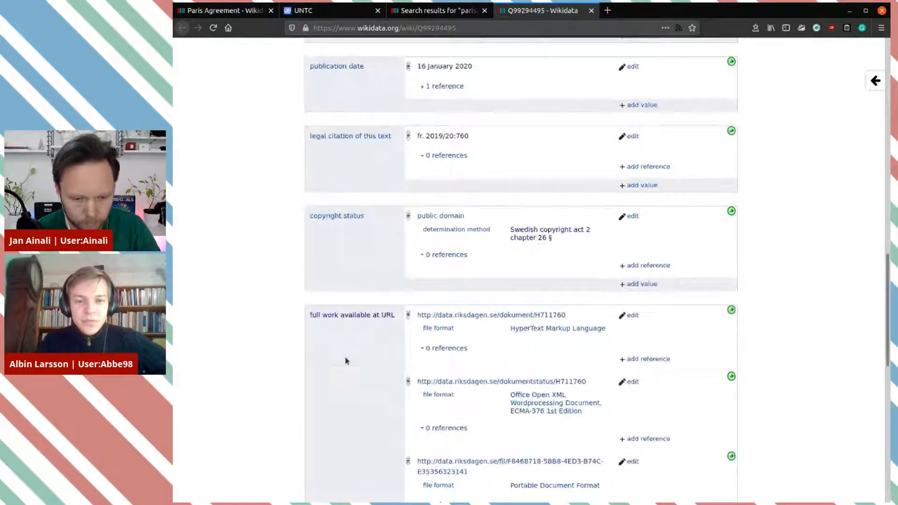
scroll(375, 341, "up", 15)
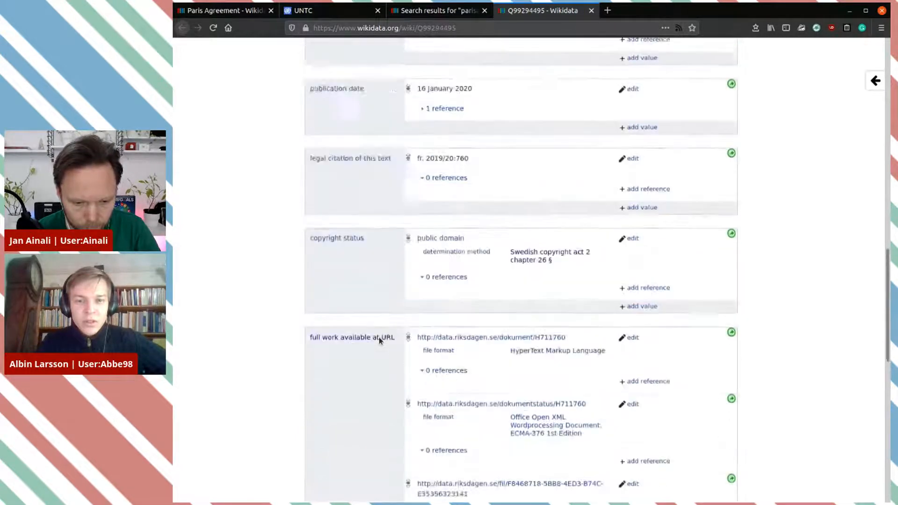
scroll(382, 340, "up", 8)
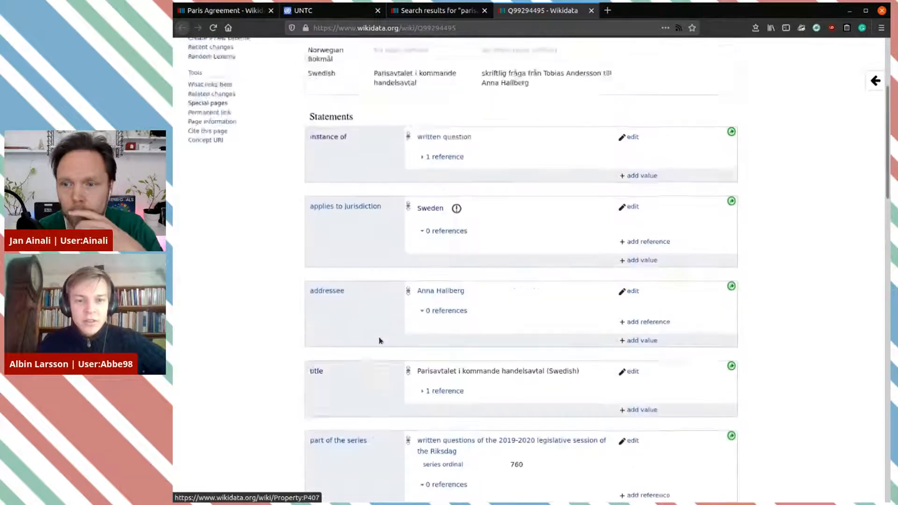
scroll(379, 340, "down", 10)
scroll(379, 340, "down", 10)
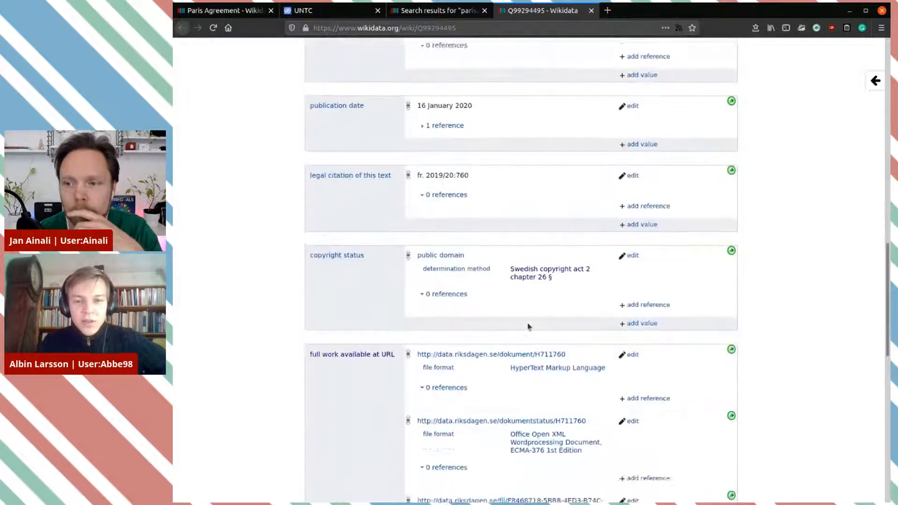
Step: Add a main subject statement with the value Paris Agreement to the written question item and publish it
left_click(668, 265)
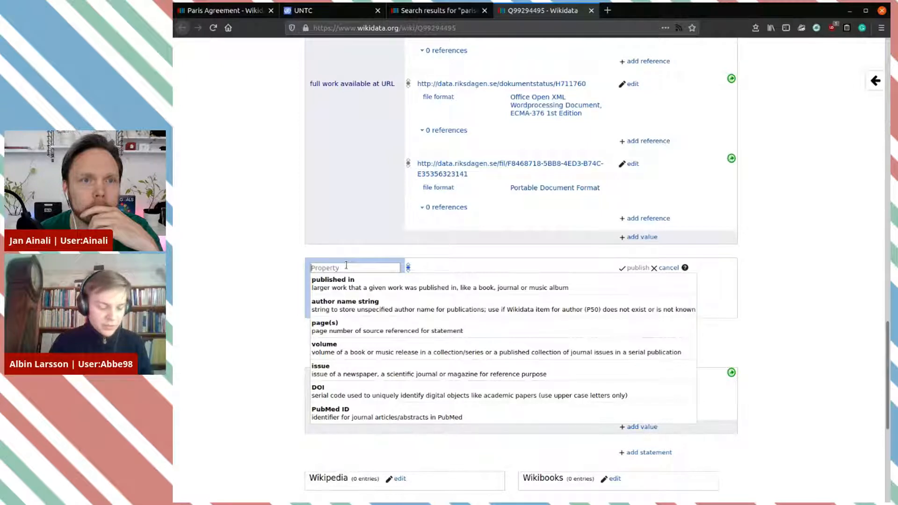
type("main")
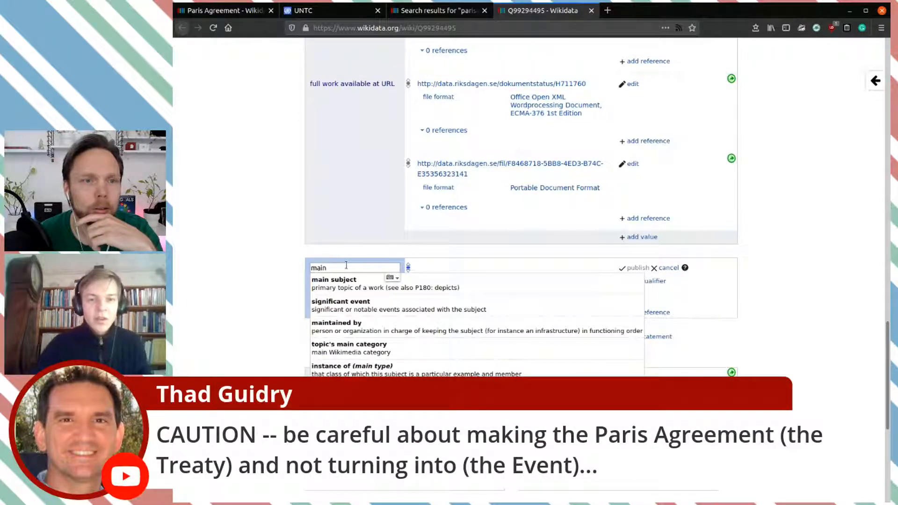
left_click(358, 285)
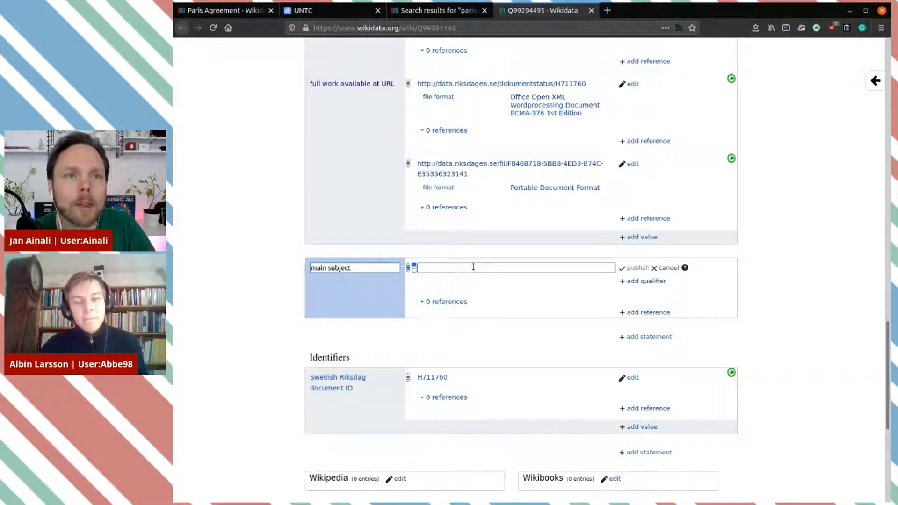
type("paris")
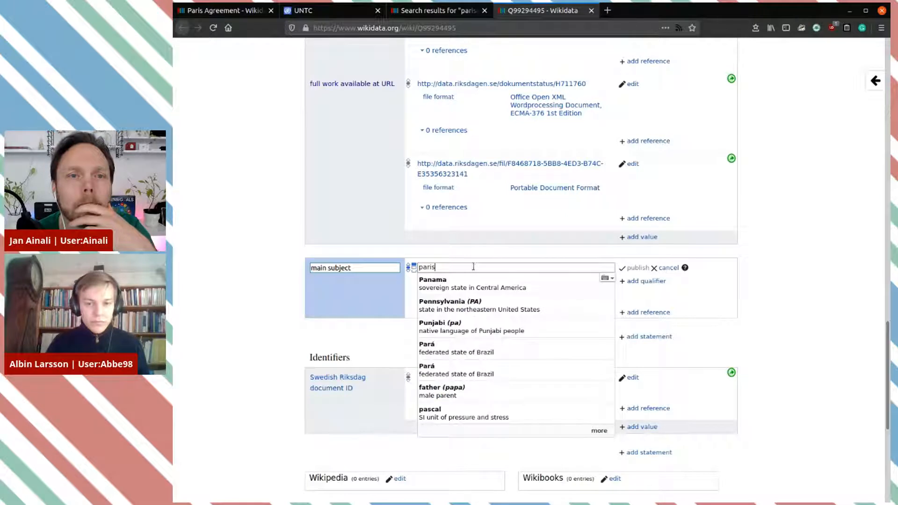
type(" agree")
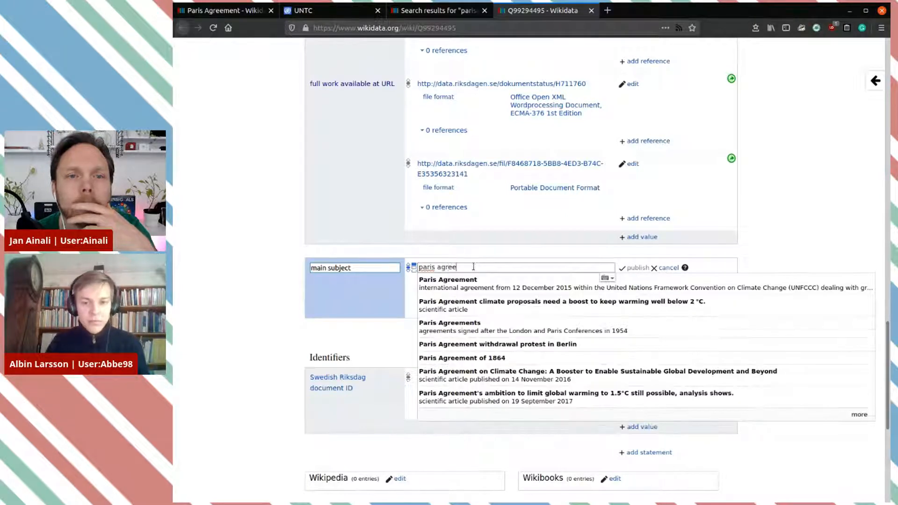
left_click(478, 283)
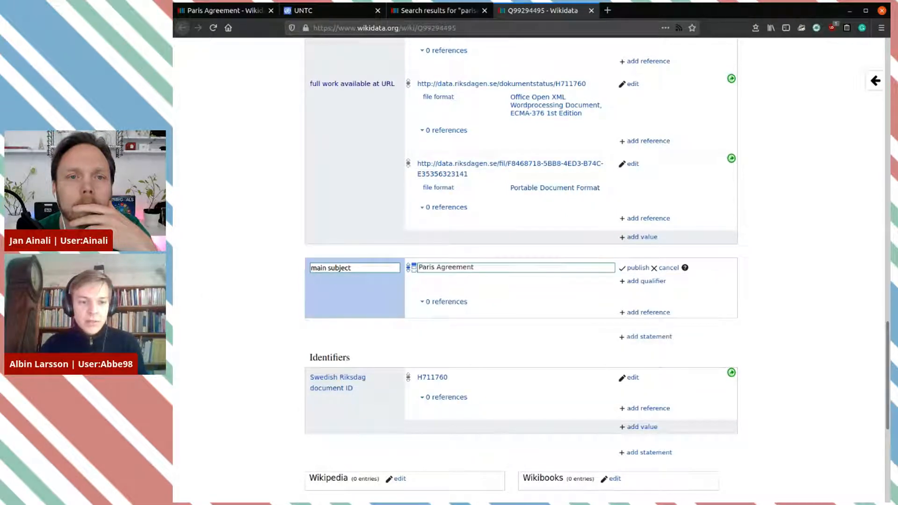
left_click(638, 268)
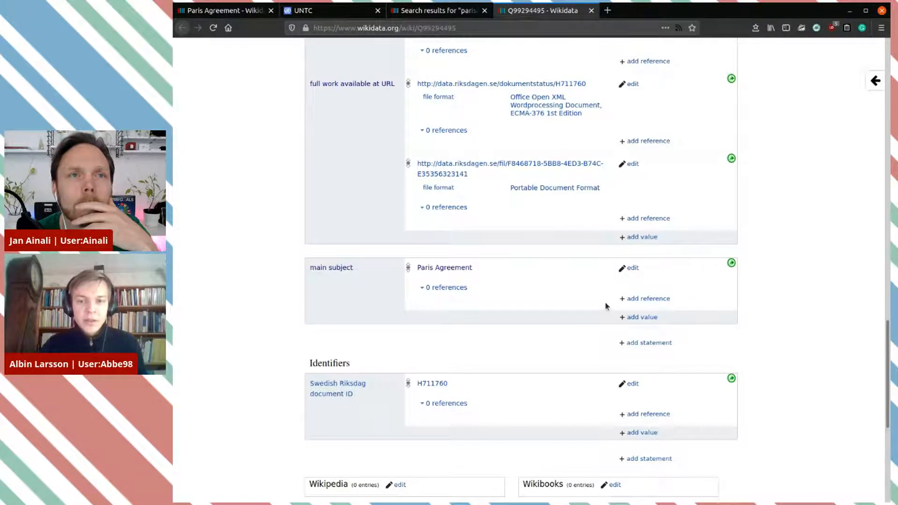
Step: Close the written question item's tab and look over the remaining written questions and Treaty of Paris entry in the "parisavtalet" search results
scroll(601, 289, "up", 8)
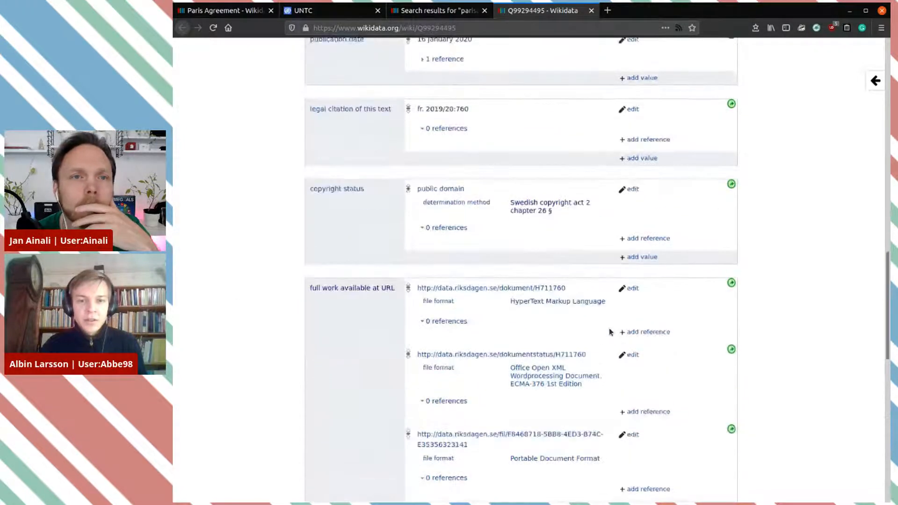
left_click(591, 11)
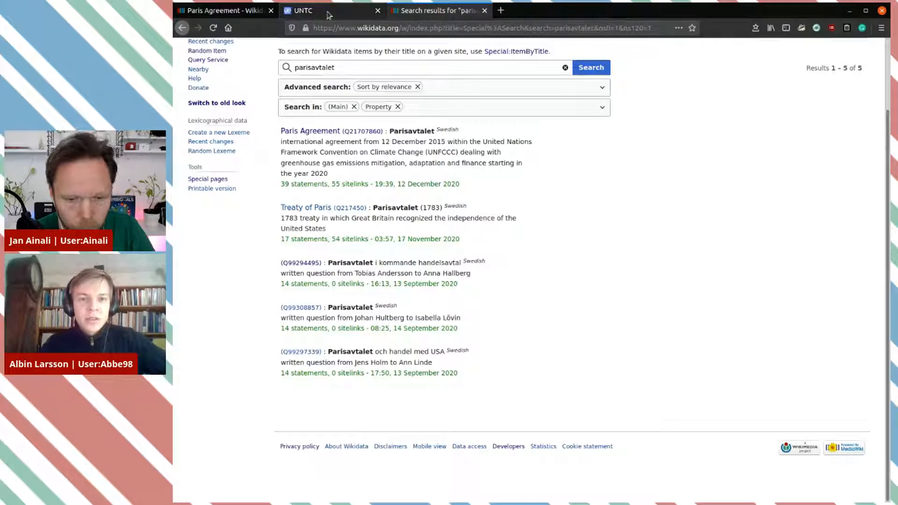
left_click_drag(506, 377, 484, 277)
left_click(573, 302)
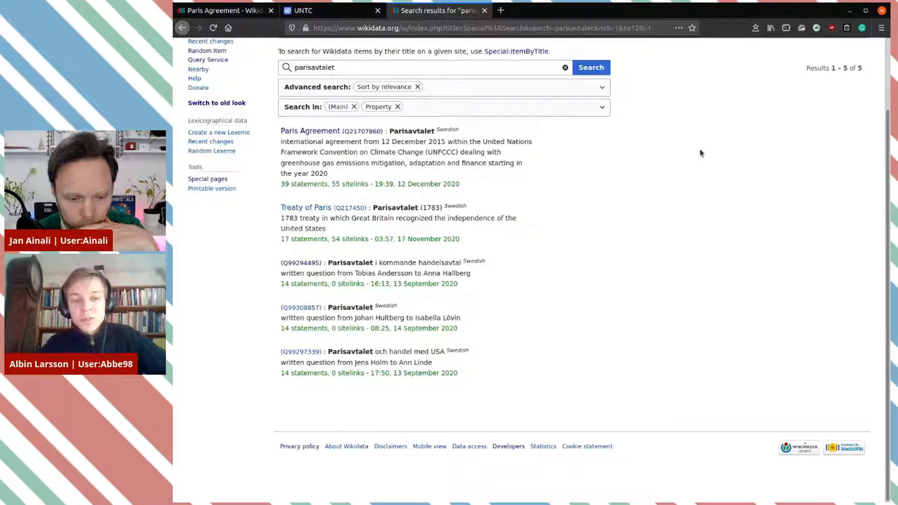
double_click(396, 207)
left_click(395, 207)
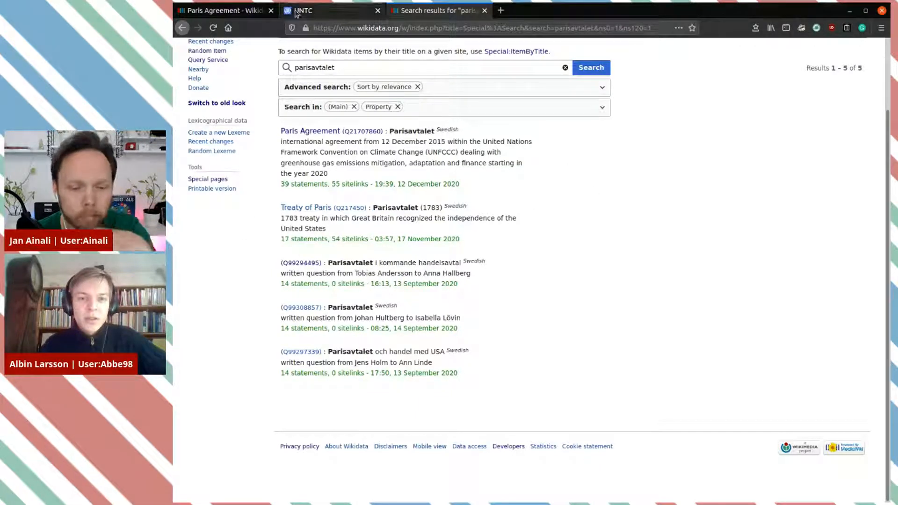
Step: Return to the Paris Agreement item and review its statements from ratified by back to location and named after
left_click(227, 11)
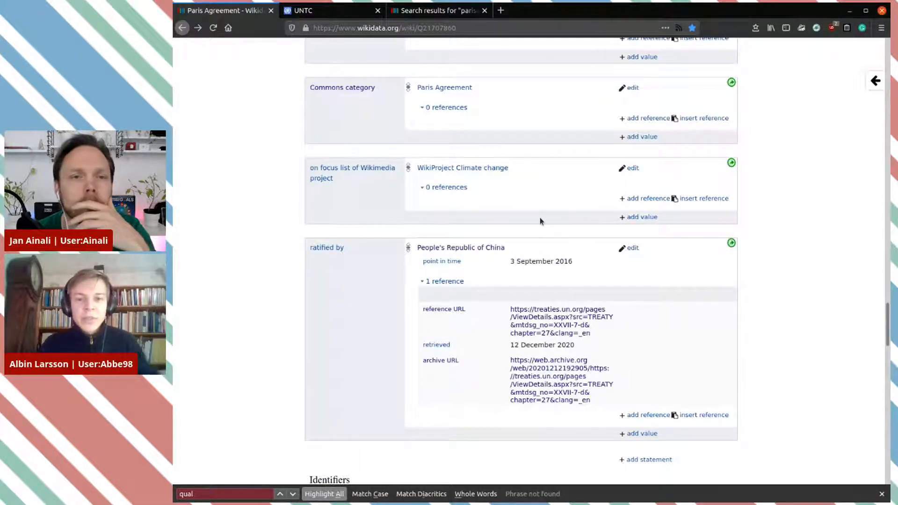
scroll(540, 220, "up", 7)
scroll(540, 221, "up", 15)
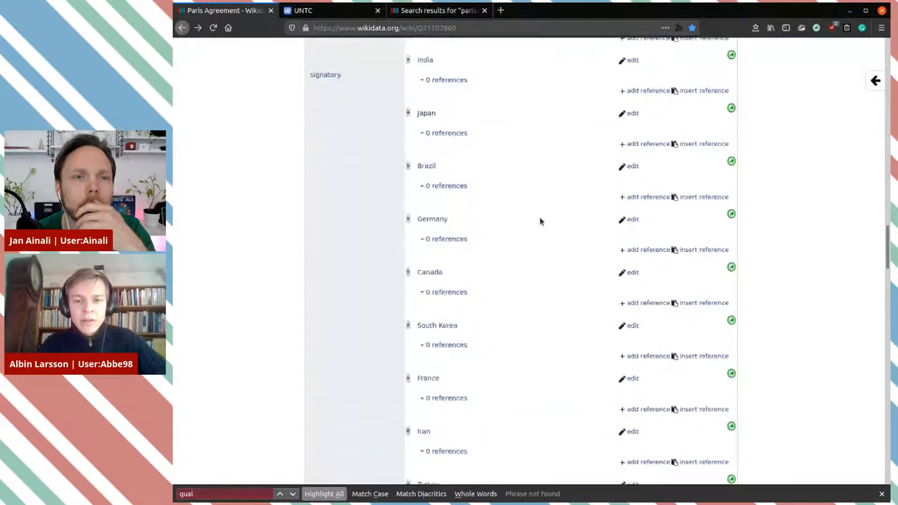
scroll(540, 219, "up", 3)
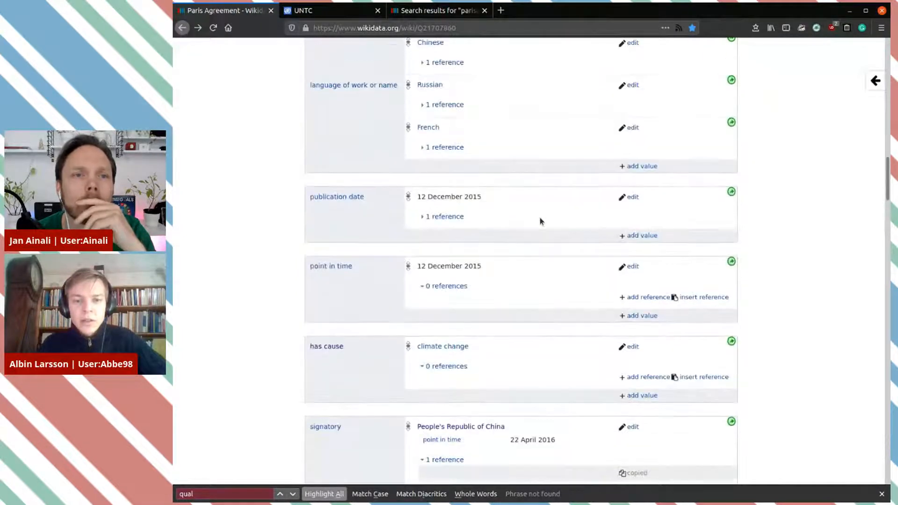
scroll(540, 219, "up", 2)
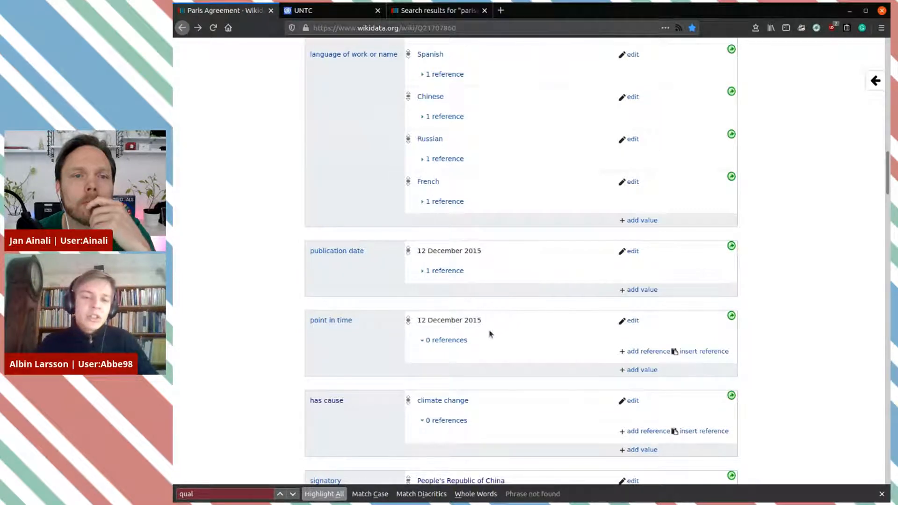
scroll(501, 332, "up", 10)
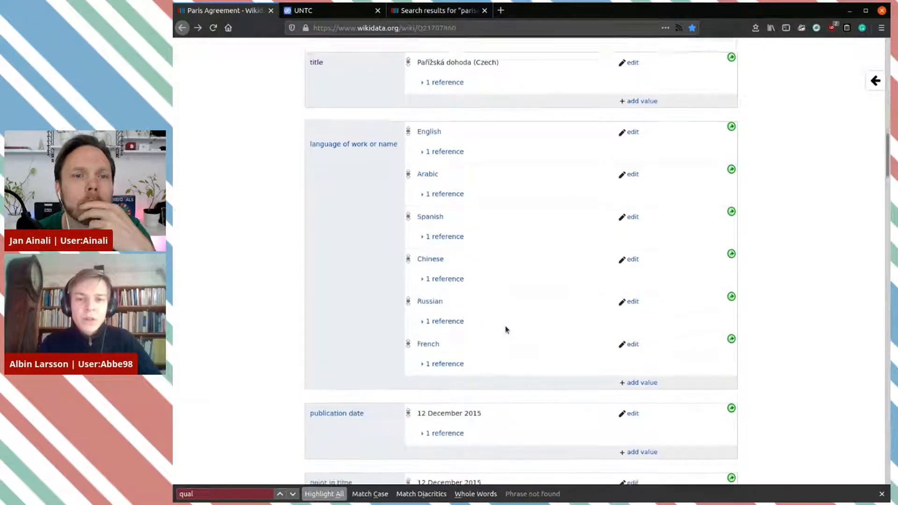
scroll(506, 330, "up", 1)
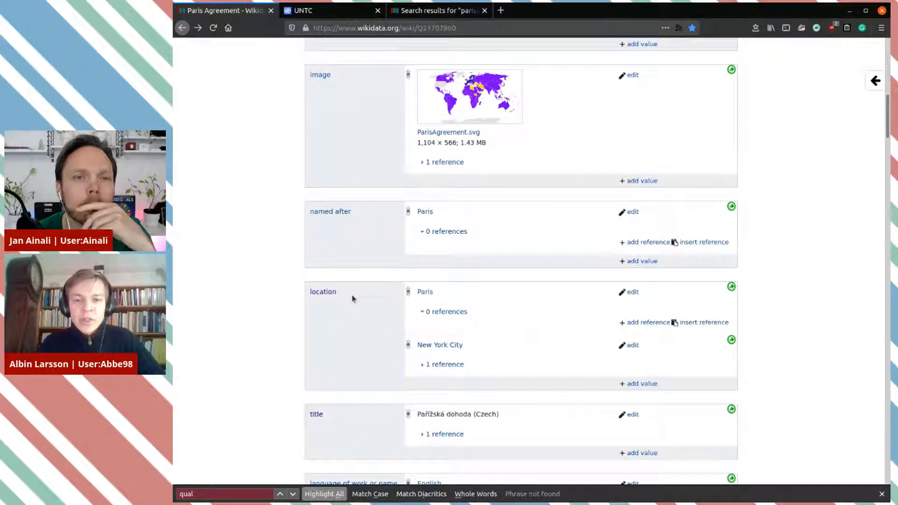
left_click_drag(436, 295, 415, 297)
left_click(506, 302)
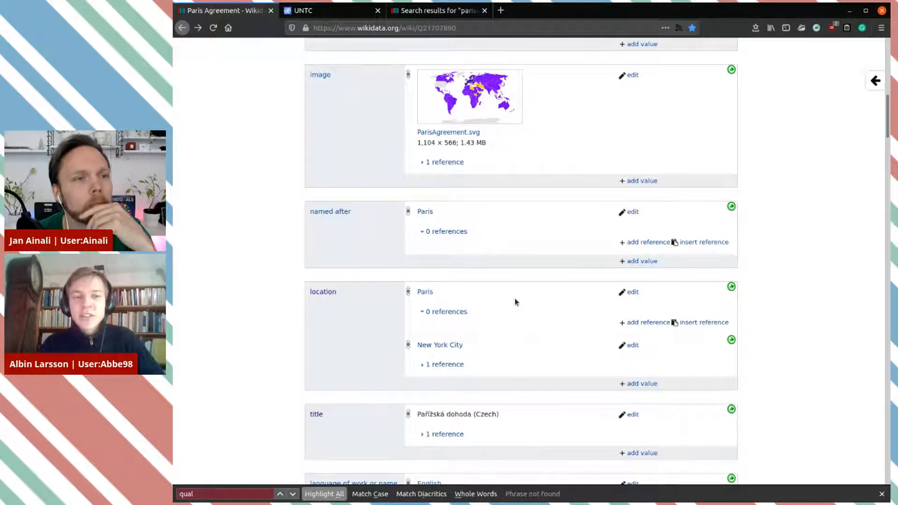
left_click_drag(334, 216, 310, 215)
left_click(308, 215)
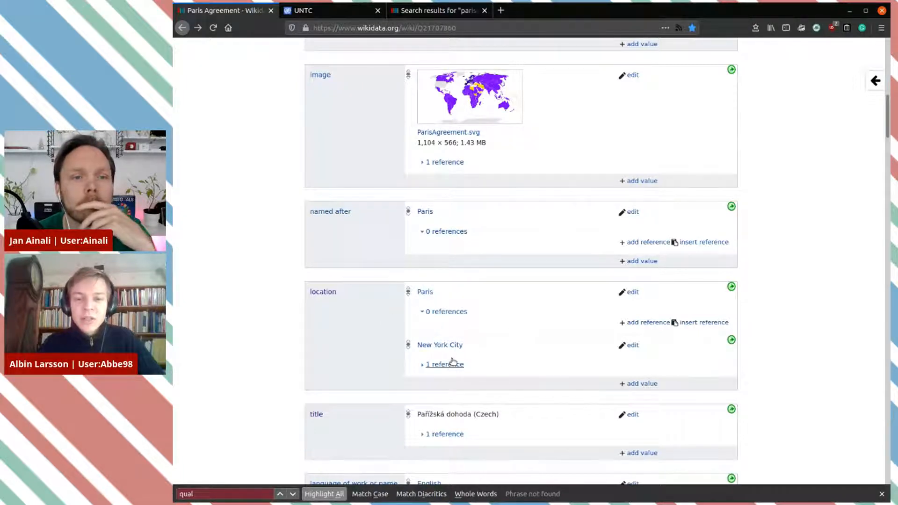
Step: Examine the Paris Agreement item's statements from location through signatory to facet of, on focus list of Wikimedia project and ratified by
scroll(550, 365, "down", 5)
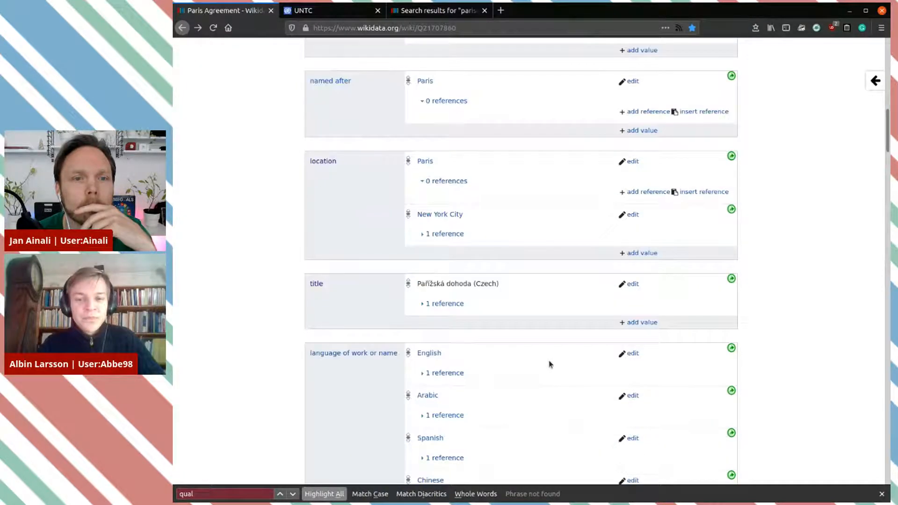
scroll(549, 364, "up", 3)
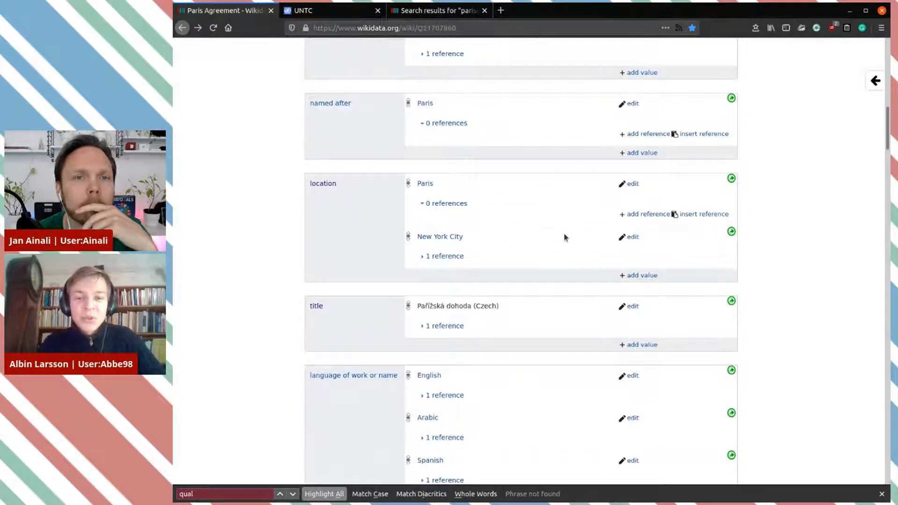
scroll(565, 237, "down", 8)
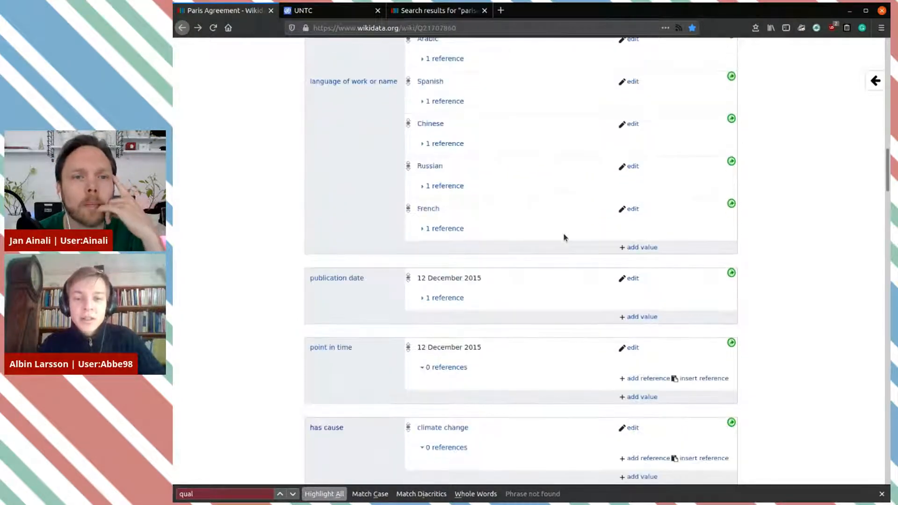
scroll(564, 237, "down", 9)
scroll(565, 236, "down", 15)
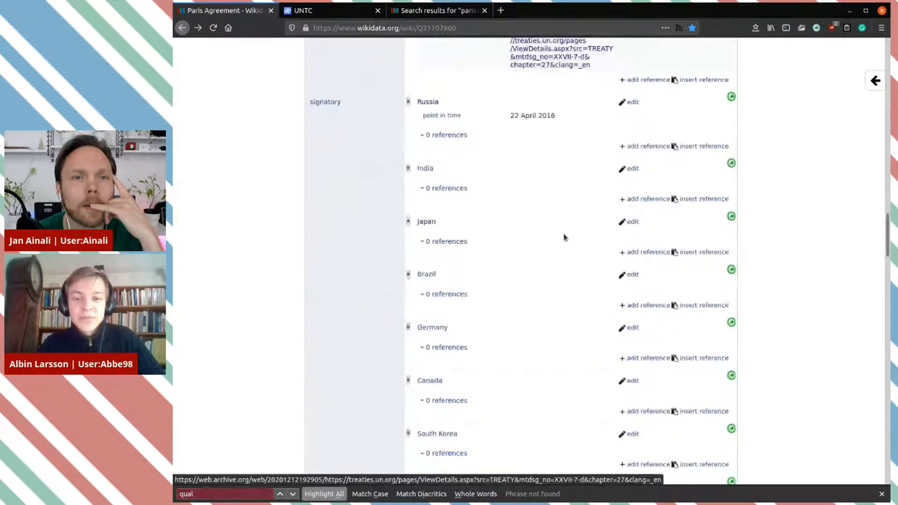
scroll(536, 251, "down", 2)
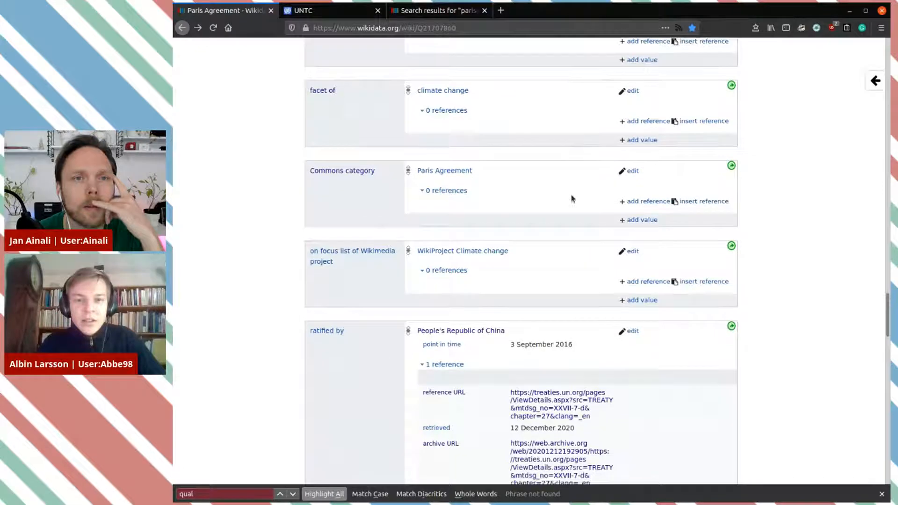
scroll(572, 199, "up", 2)
scroll(576, 247, "down", 5)
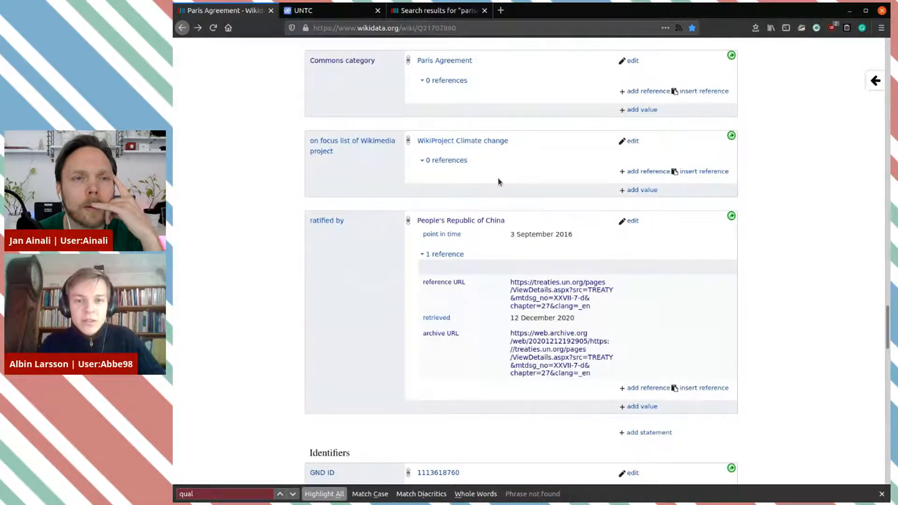
scroll(498, 182, "up", 1)
left_click_drag(531, 203, 441, 187)
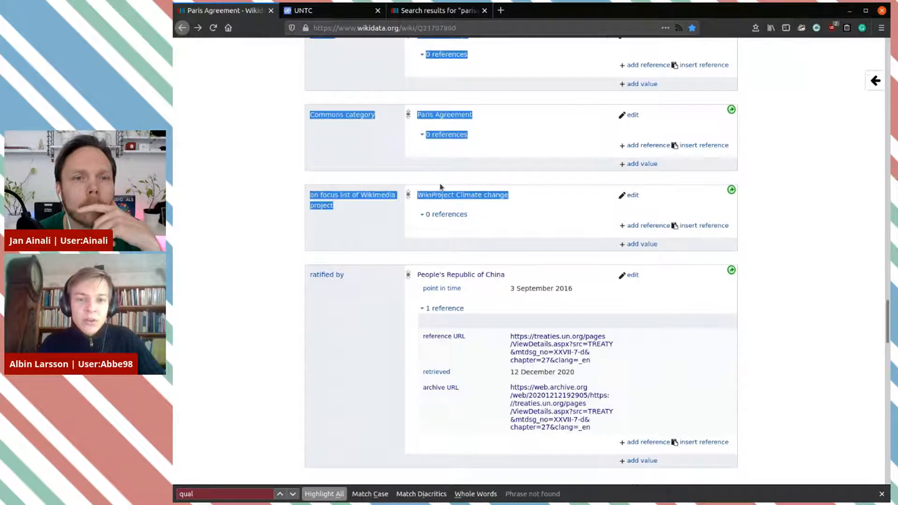
left_click(576, 182)
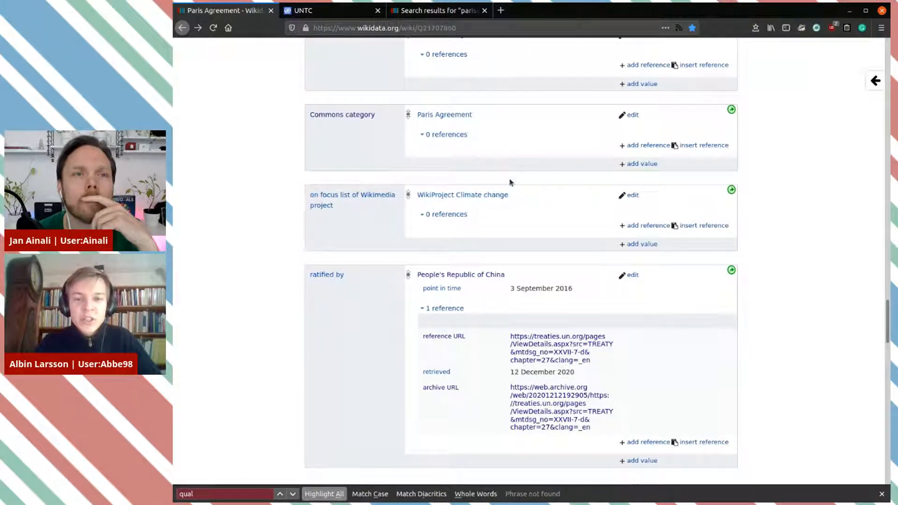
scroll(524, 180, "up", 6)
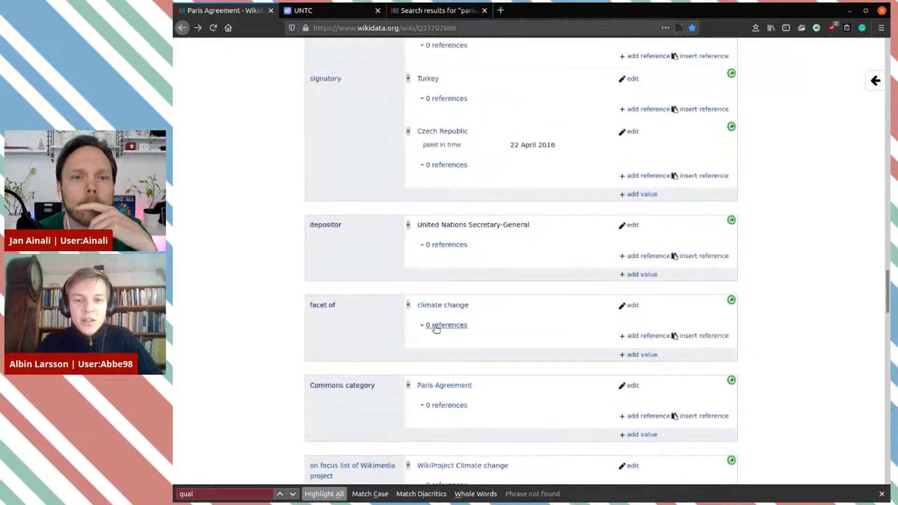
scroll(519, 288, "down", 4)
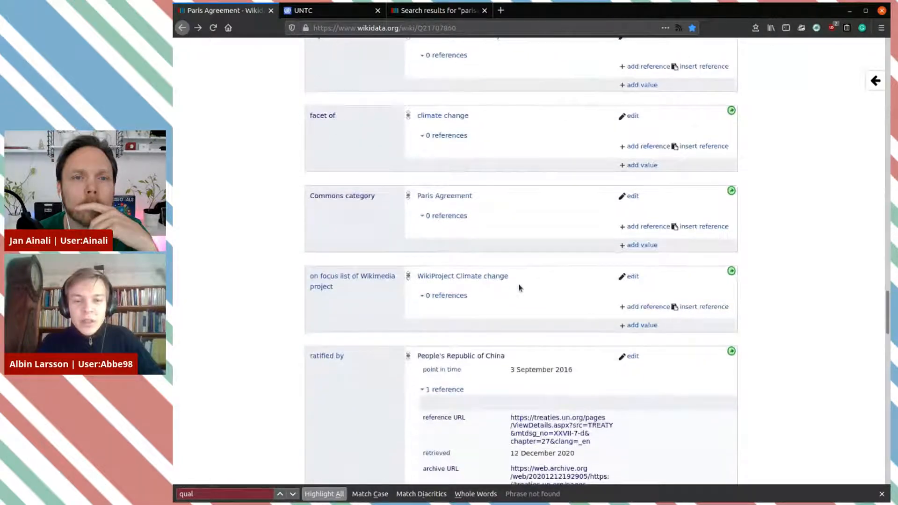
scroll(519, 288, "down", 3)
scroll(519, 288, "up", 4)
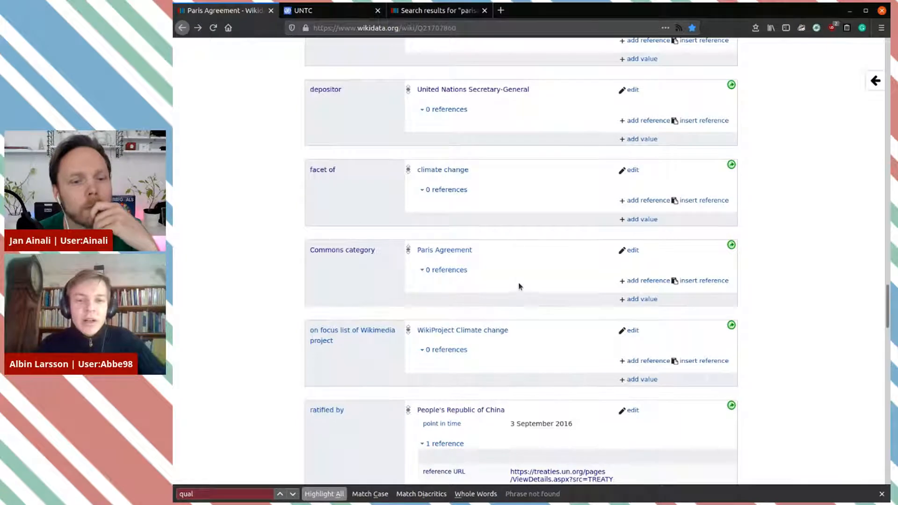
Step: Find the has cause statement with the value climate change and open the has cause property page in a new background tab
scroll(515, 246, "up", 20)
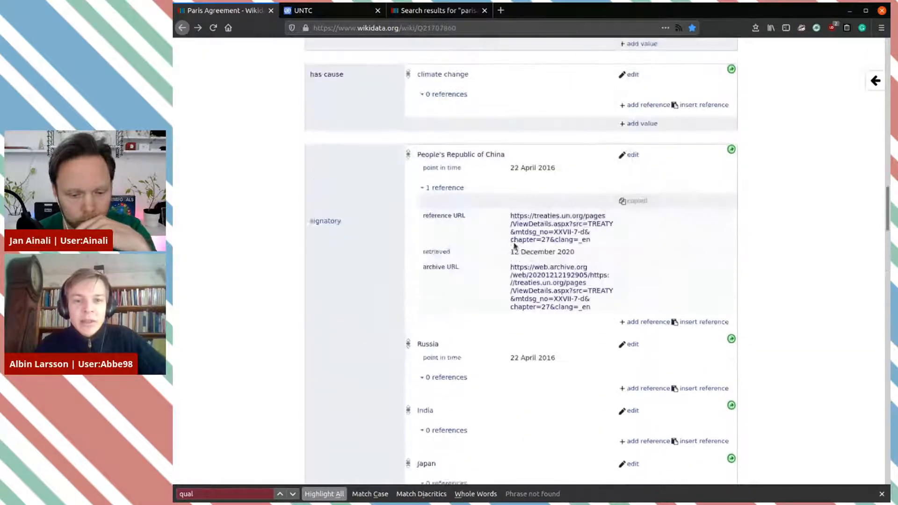
scroll(515, 246, "up", 5)
left_click_drag(468, 239, 420, 242)
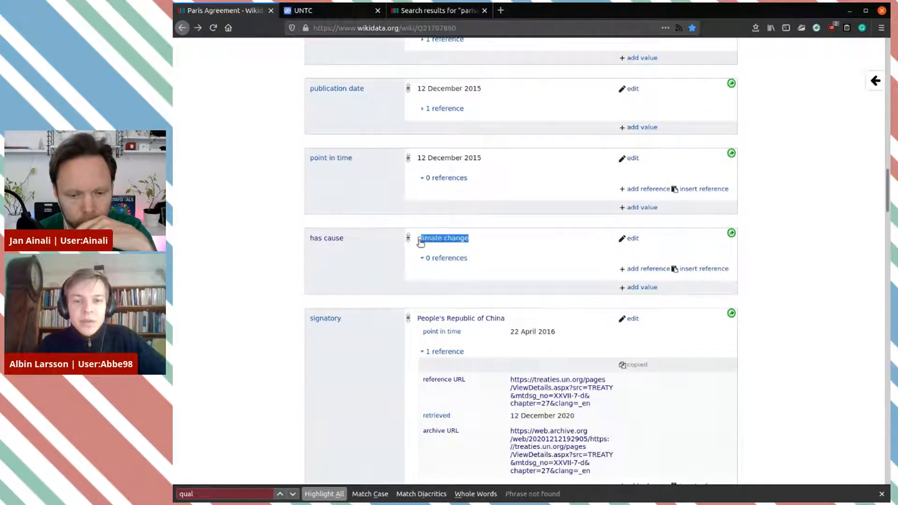
left_click(513, 241)
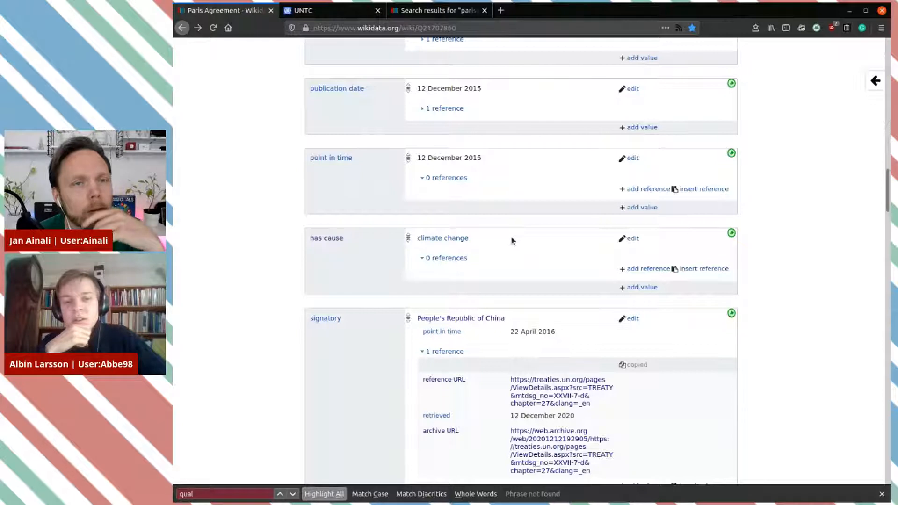
middle_click(343, 248)
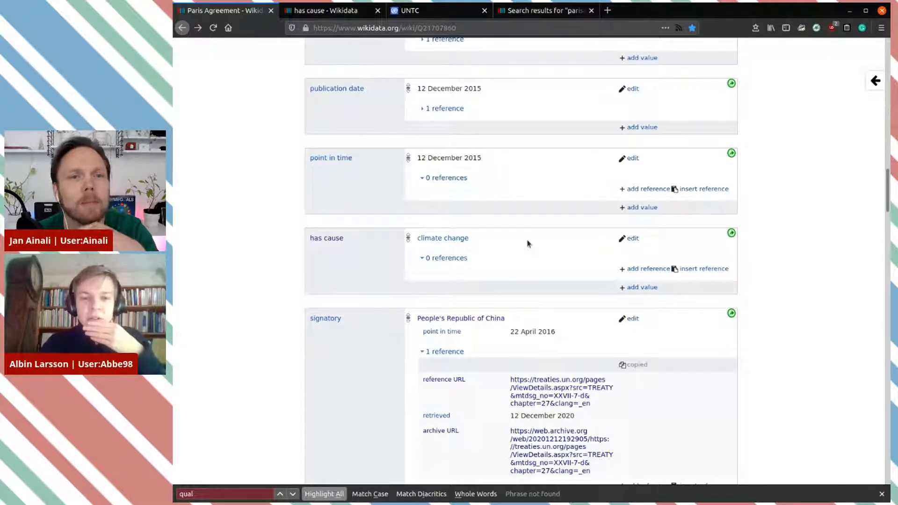
scroll(528, 244, "up", 8)
scroll(528, 244, "down", 5)
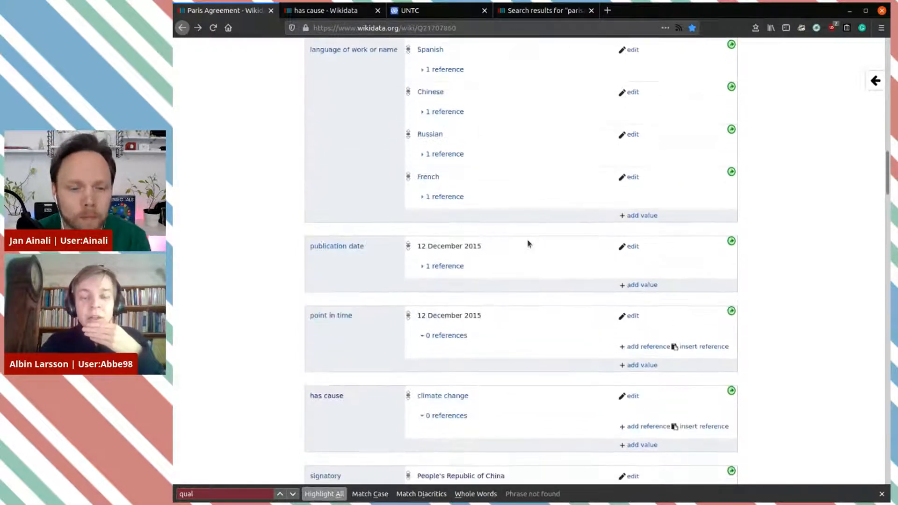
Step: Review the Paris Agreement item's statements from publication date through signatory to ratified by and the first identifiers
scroll(527, 244, "down", 5)
scroll(528, 244, "down", 8)
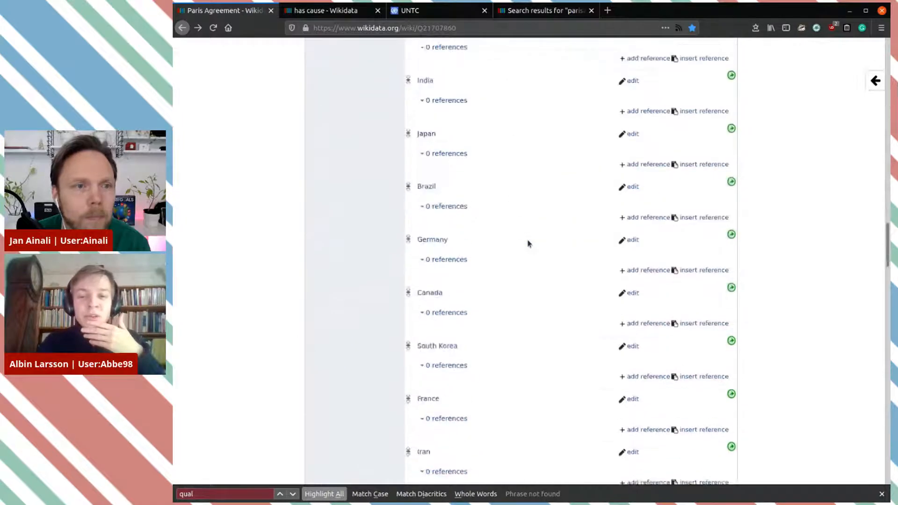
scroll(528, 244, "down", 10)
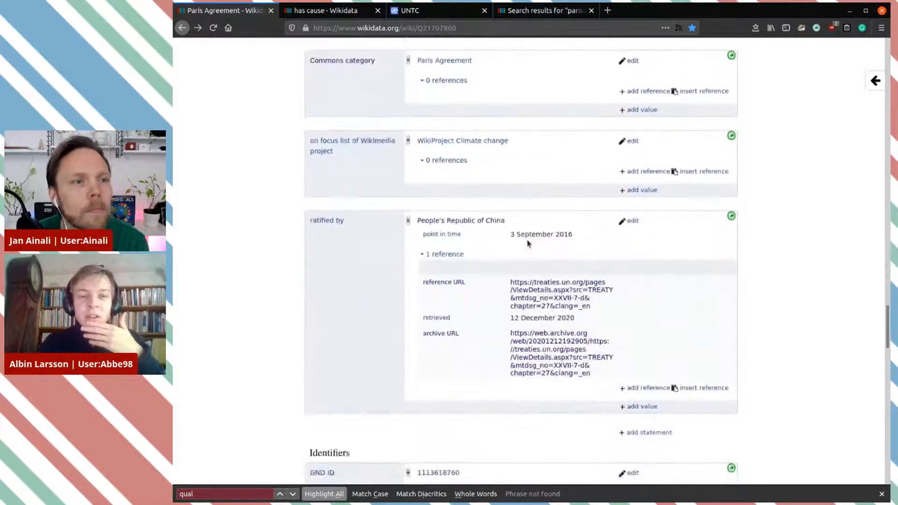
scroll(528, 243, "down", 3)
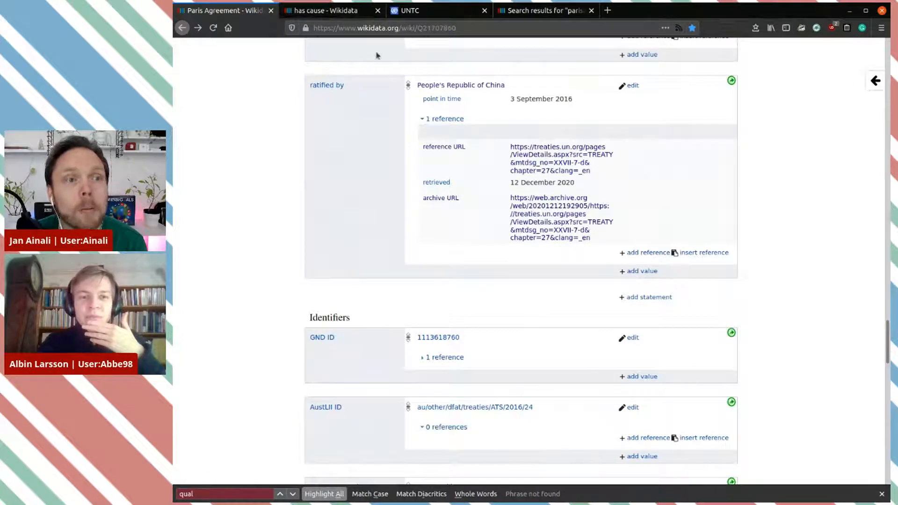
Step: Read the has cause property's description, aliases and first statements, and close its page
left_click(340, 12)
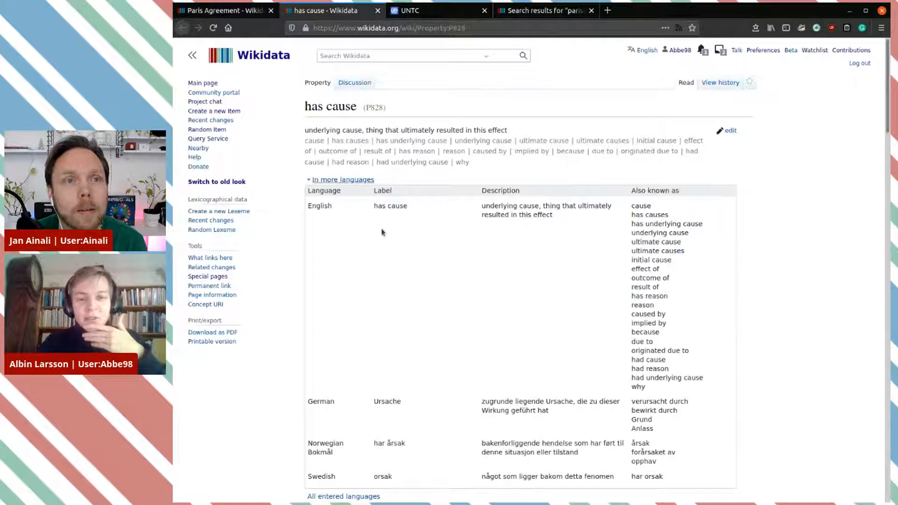
scroll(548, 281, "down", 4)
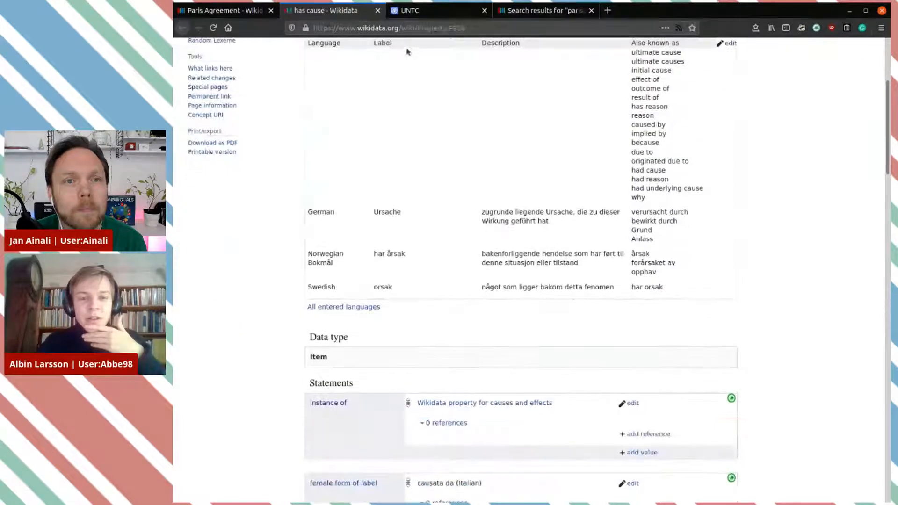
left_click(378, 11)
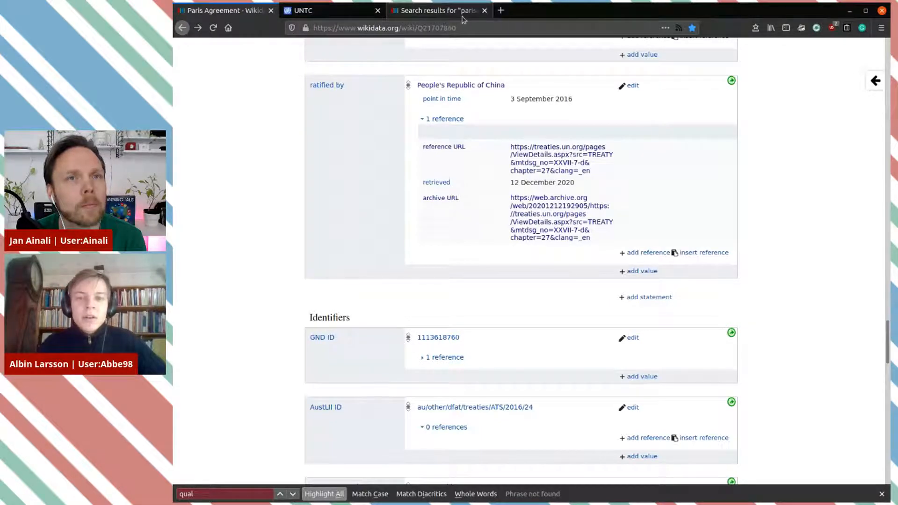
left_click(500, 11)
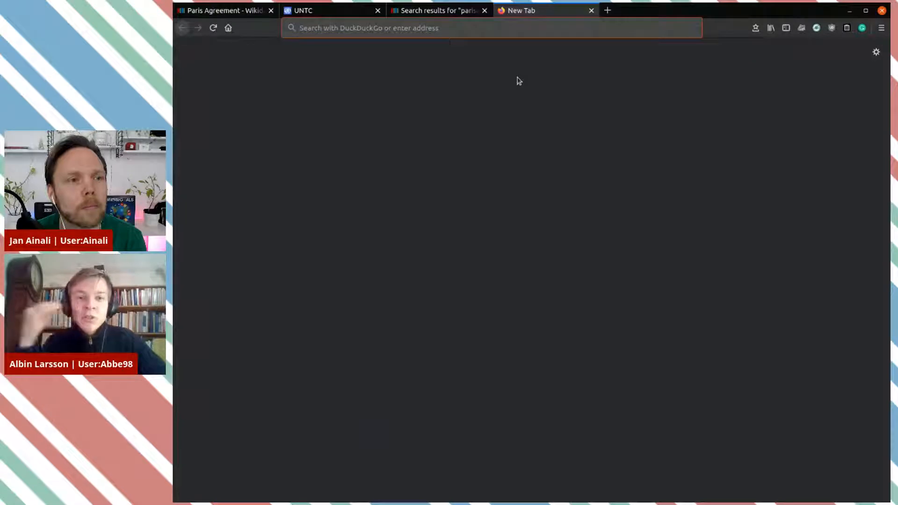
type("wd")
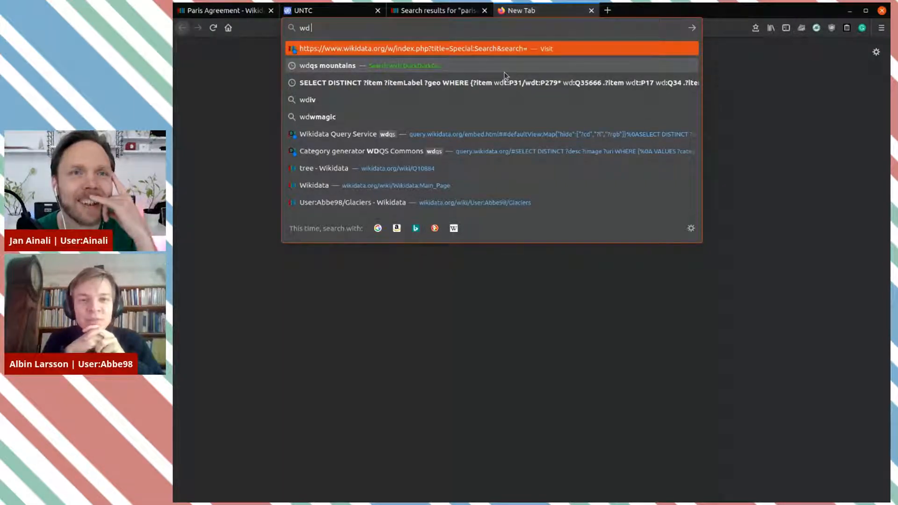
key("BackSpace")
key("BackSpace")
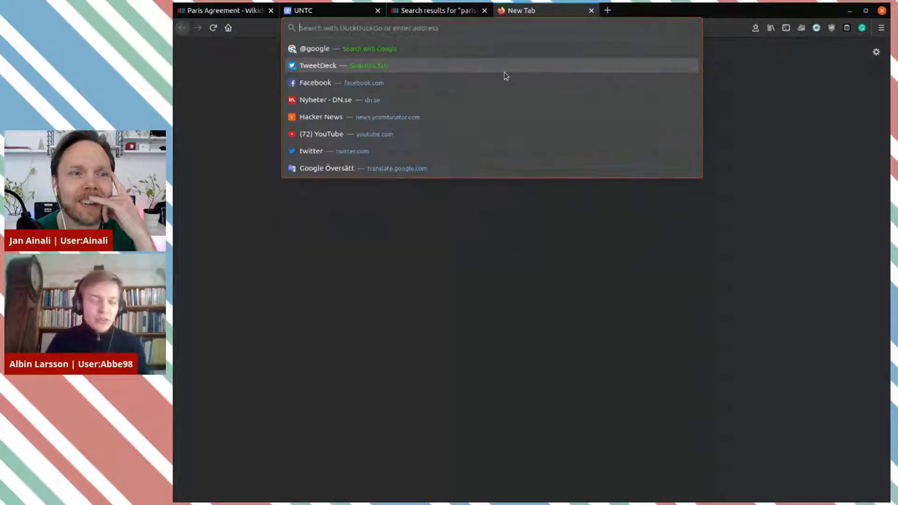
Step: Return to the Paris Agreement Wikidata item and open its linked English Wikipedia article in a new tab
left_click(208, 11)
scroll(505, 190, "down", 10)
scroll(504, 190, "up", 4)
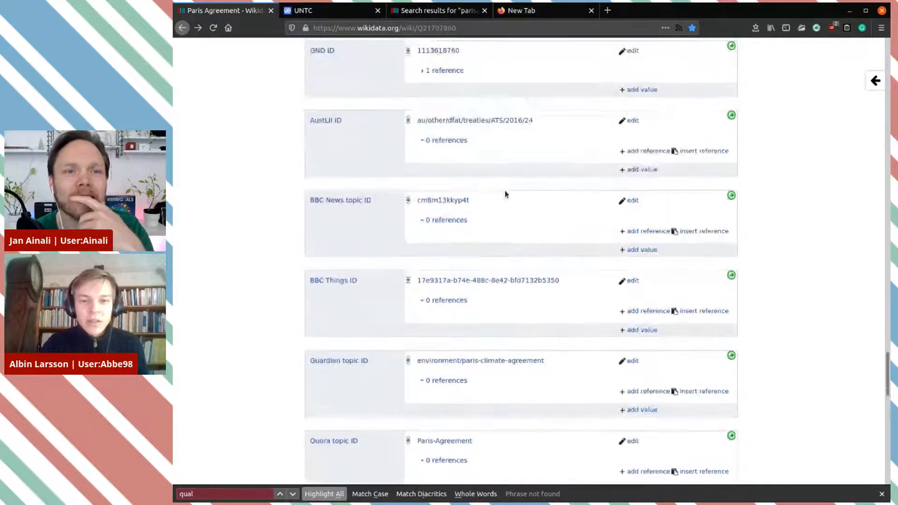
scroll(504, 190, "down", 10)
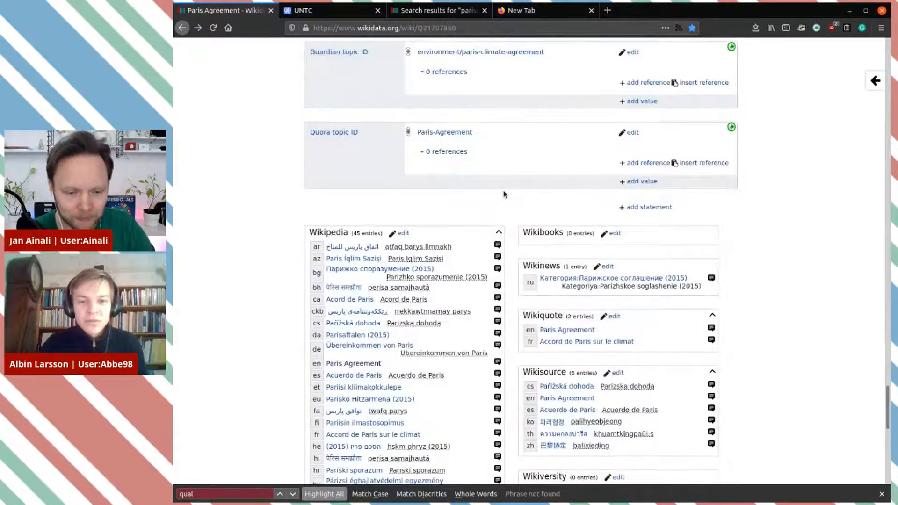
scroll(504, 195, "down", 4)
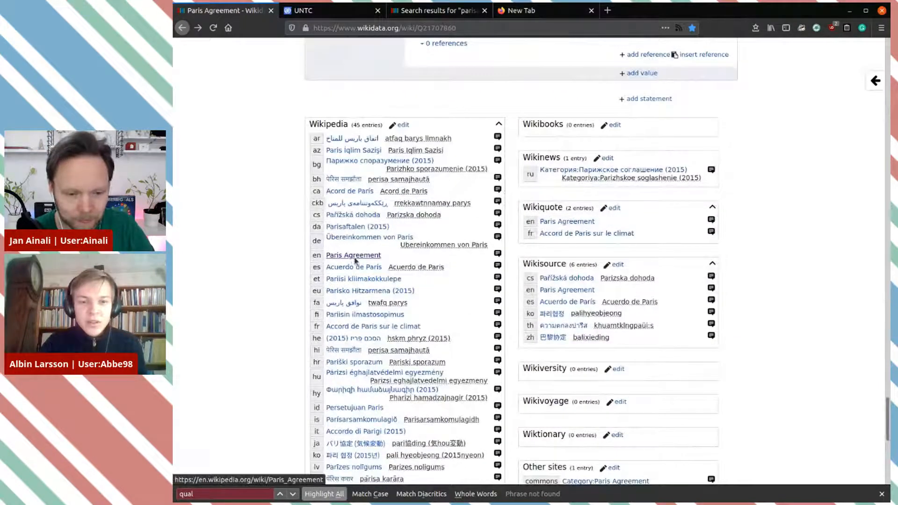
middle_click(355, 257)
key("ctrl+Tab")
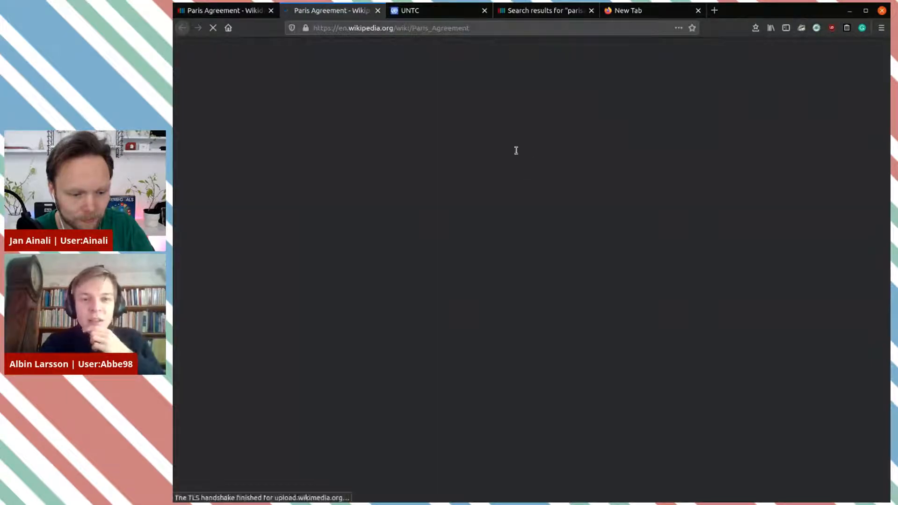
Step: Examine the Paris Agreement article's table of contents for sections relevant to the item's statements
scroll(518, 154, "down", 5)
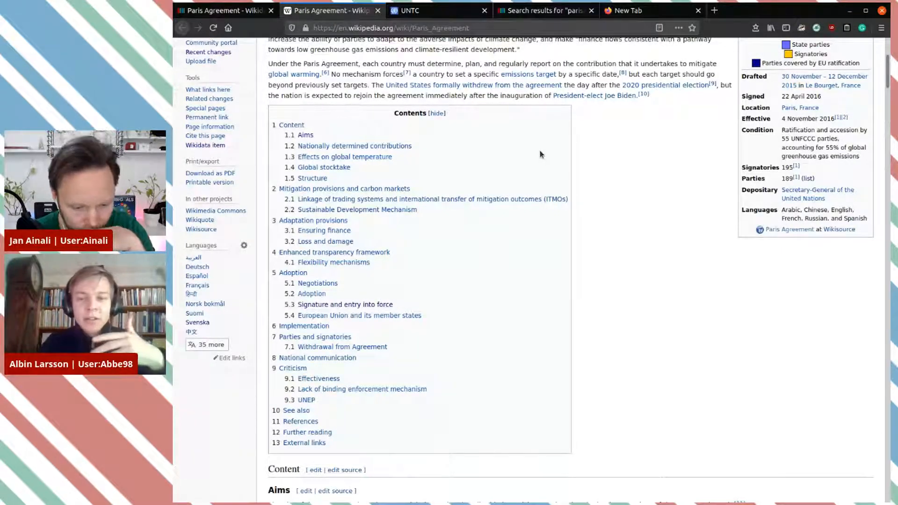
scroll(540, 154, "down", 3)
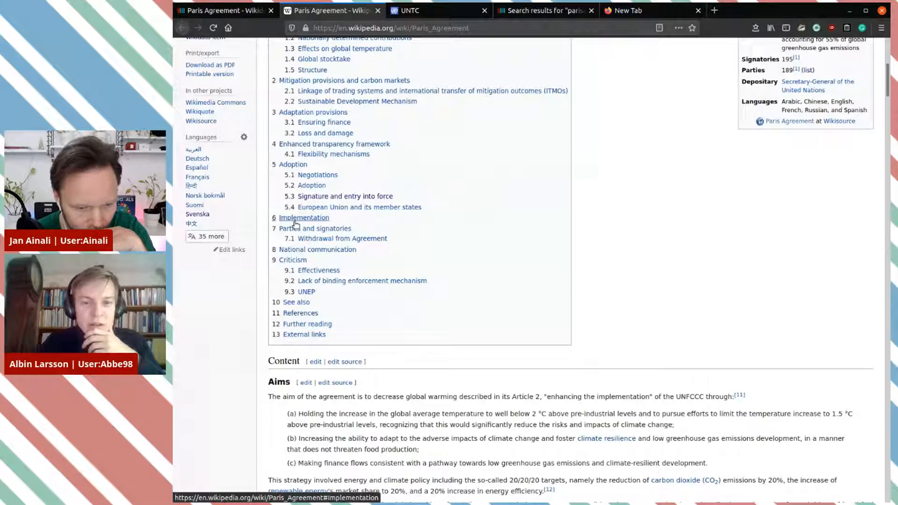
scroll(295, 225, "up", 3)
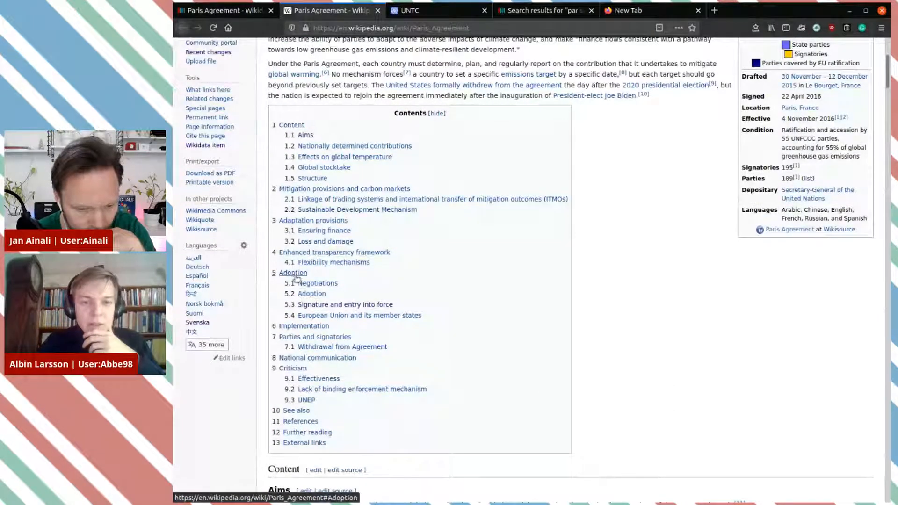
left_click_drag(313, 139, 284, 139)
left_click(616, 265)
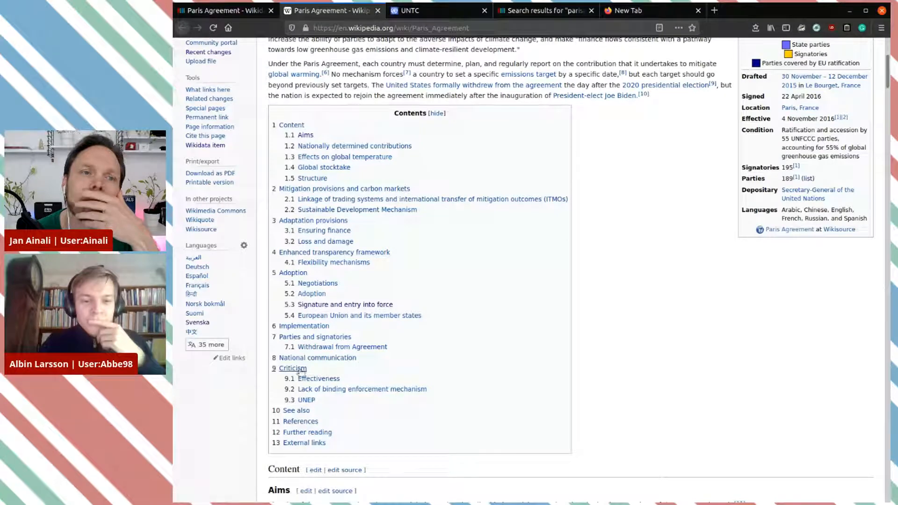
Step: Go to the article's Implementation section and read the paragraphs on the World Meteorological Organisation and the Global Pact for the Environment
left_click(309, 329)
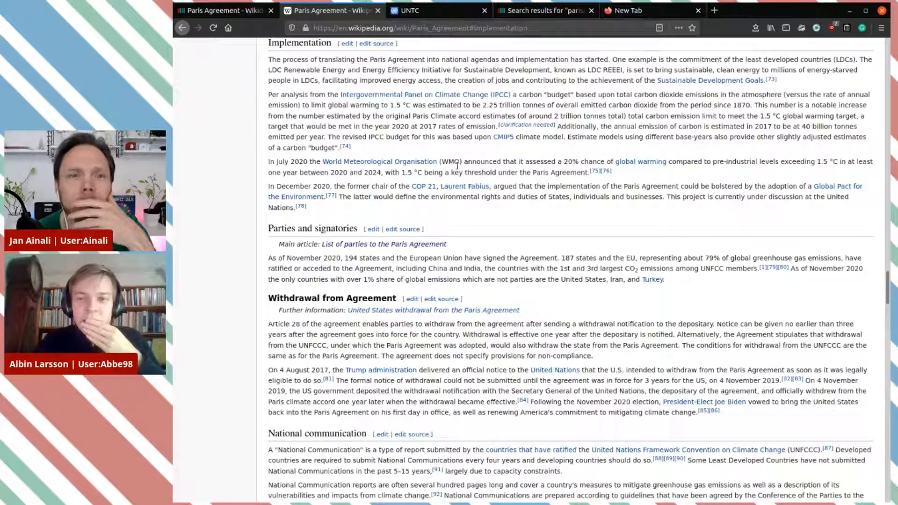
left_click_drag(277, 163, 679, 161)
left_click_drag(552, 166, 785, 187)
left_click(798, 187)
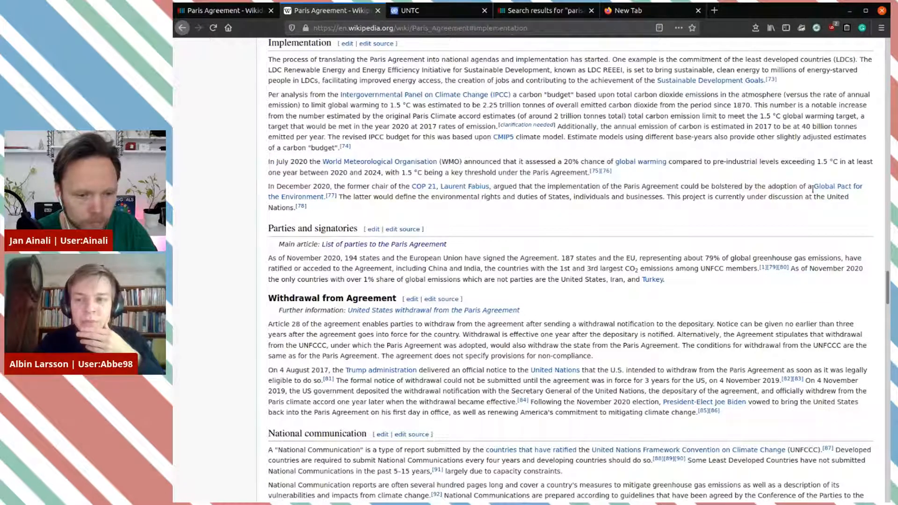
mouse_move(827, 191)
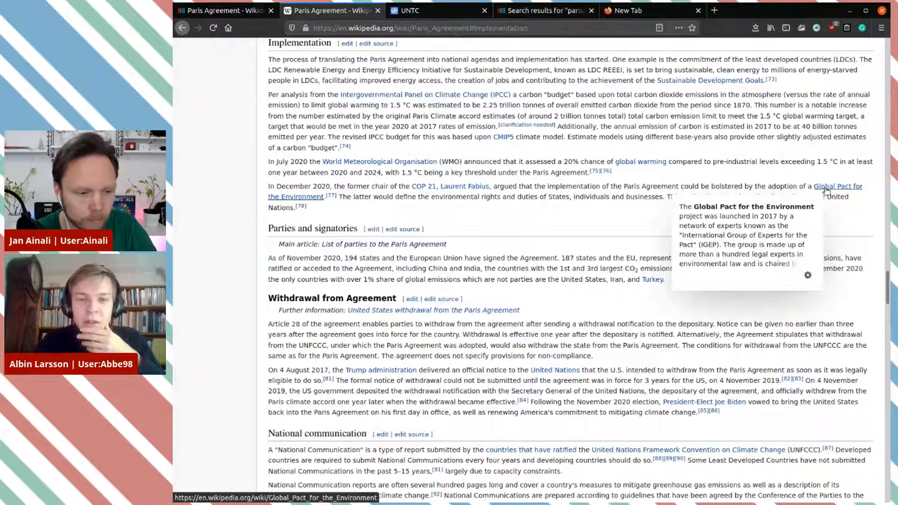
left_click_drag(318, 186, 590, 212)
left_click(661, 213)
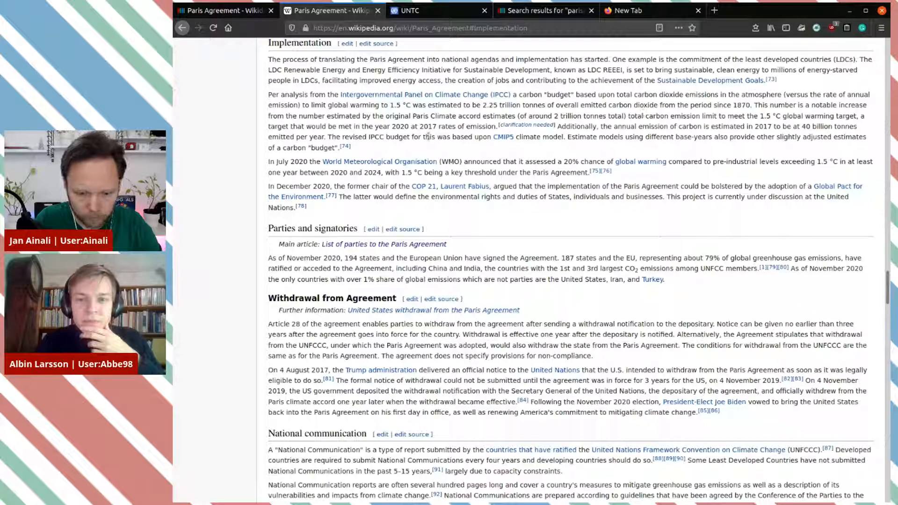
Step: Open the linked CMIP5 article in a new tab, read the introduction on the Coupled Model Intercomparison Project, and close it
mouse_move(509, 137)
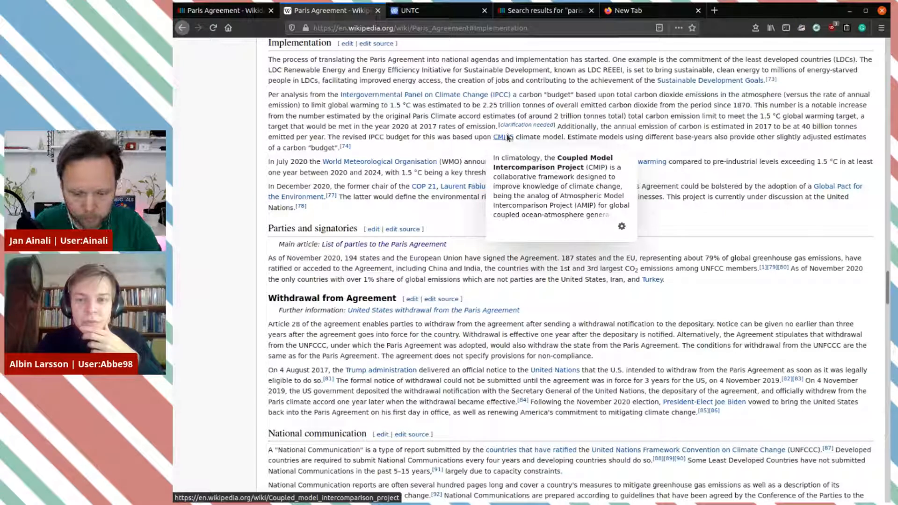
middle_click(509, 137)
left_click(453, 11)
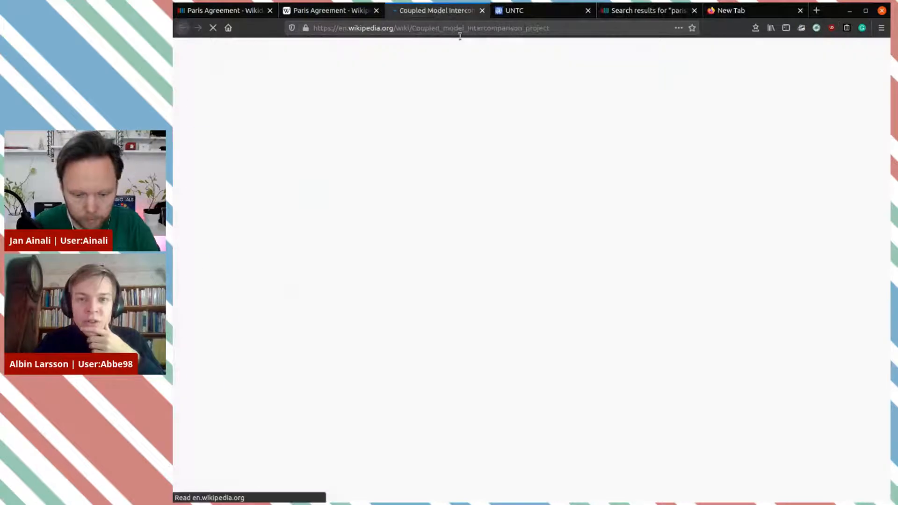
scroll(606, 144, "down", 3)
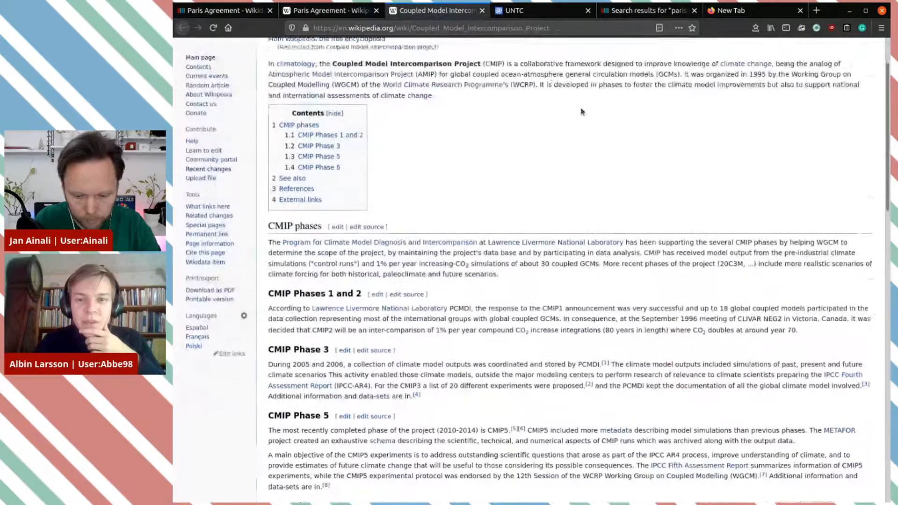
scroll(582, 111, "up", 2)
left_click_drag(489, 110, 739, 120)
left_click(492, 91)
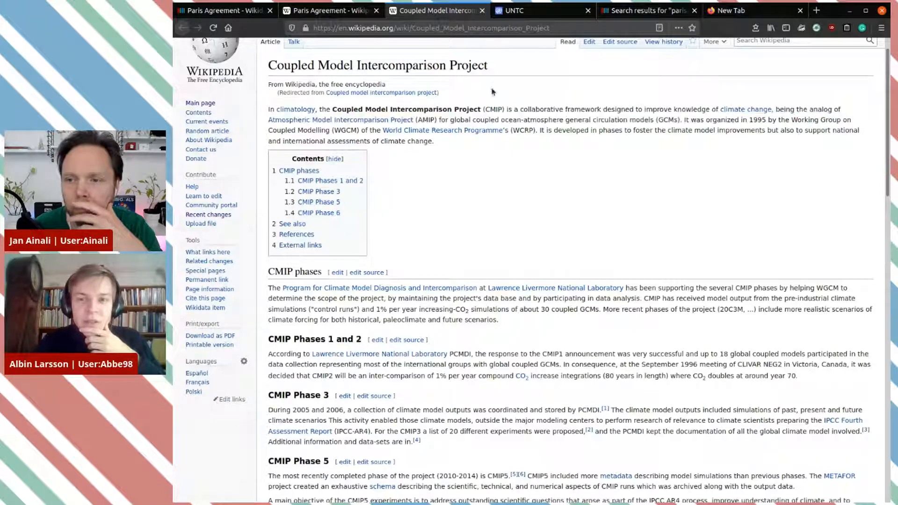
left_click(482, 11)
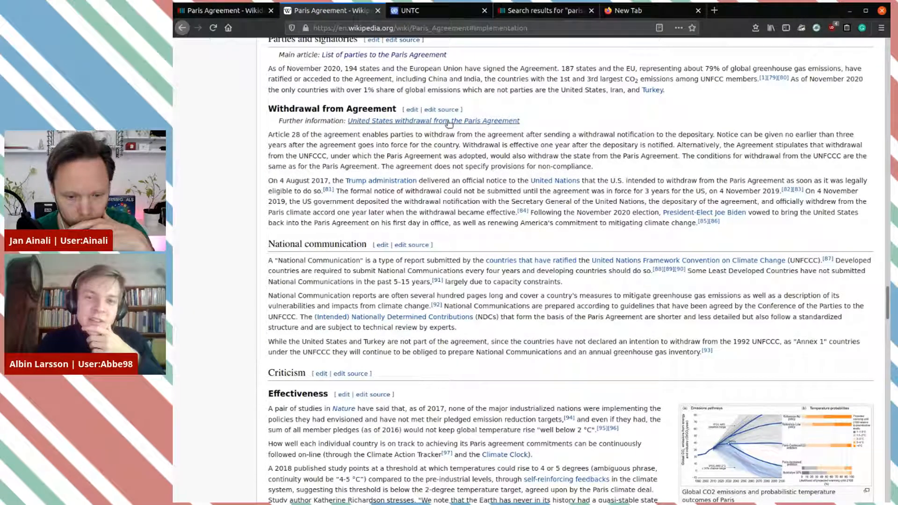
Step: Open the article on the United States withdrawal from the Paris Agreement in a new tab and go to its Wikidata item
mouse_move(449, 124)
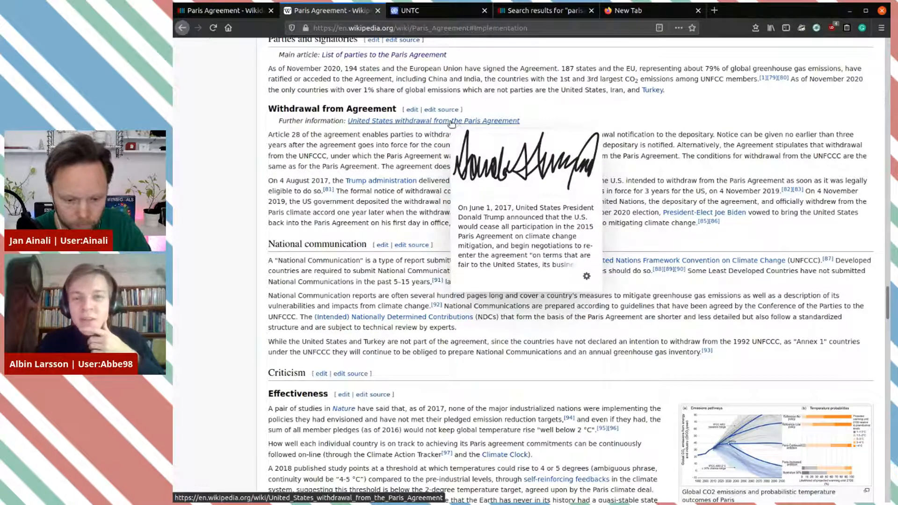
middle_click(450, 124)
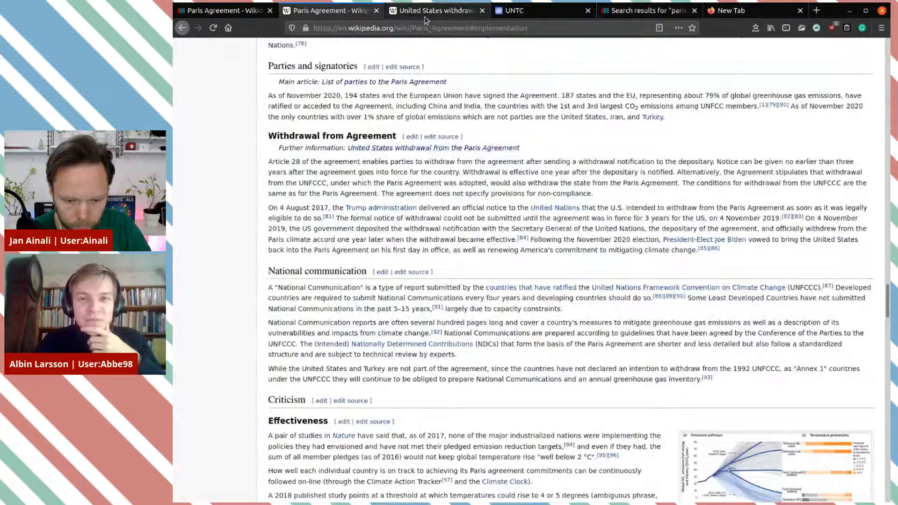
left_click(438, 10)
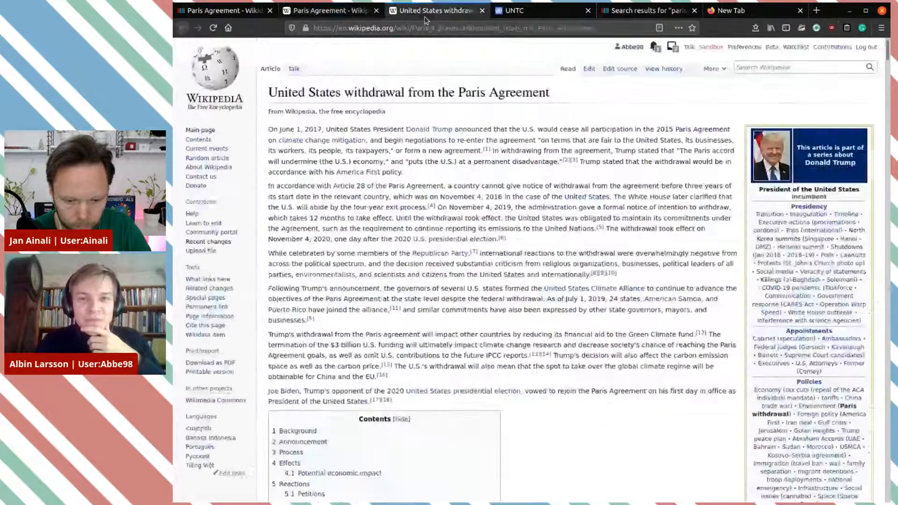
left_click(206, 334)
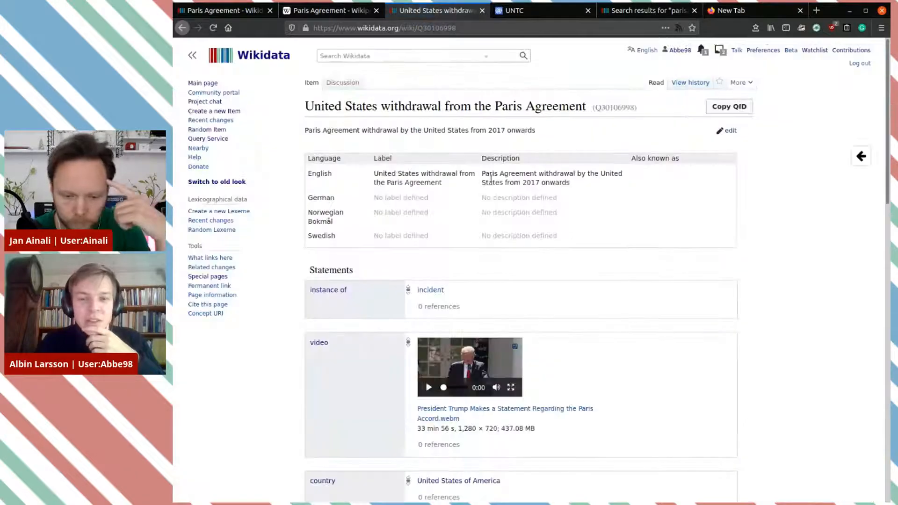
Step: Examine the withdrawal item's labels, description and statements from instance of through facet of to on focus list of Wikimedia project
scroll(493, 182, "down", 8)
scroll(493, 182, "down", 4)
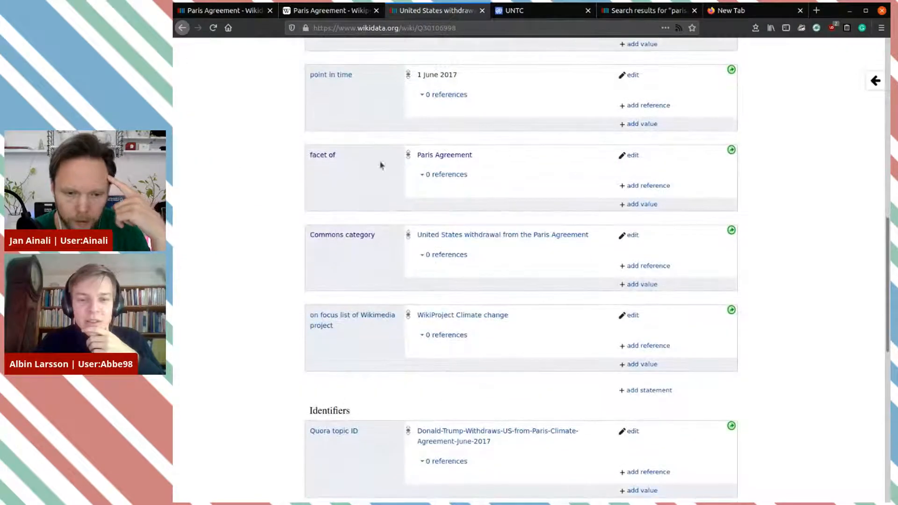
scroll(447, 234, "down", 4)
scroll(447, 232, "up", 13)
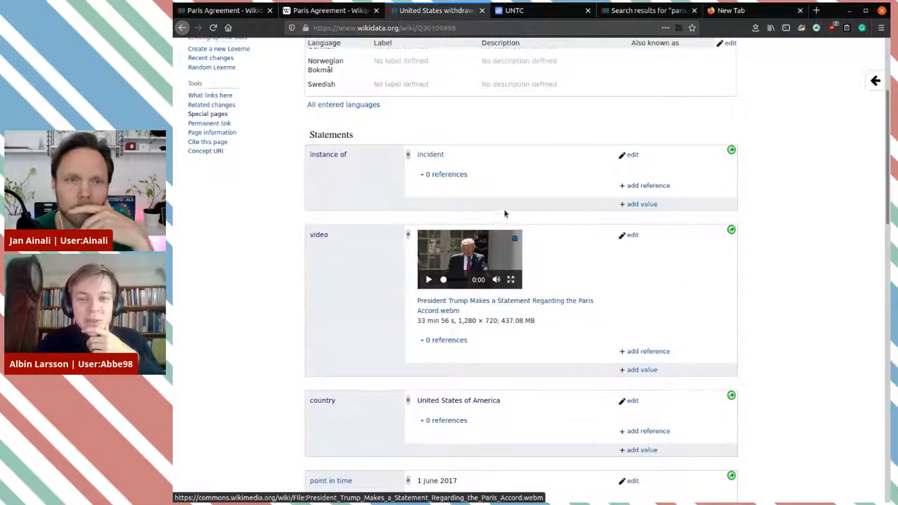
scroll(531, 201, "up", 2)
scroll(531, 199, "up", 2)
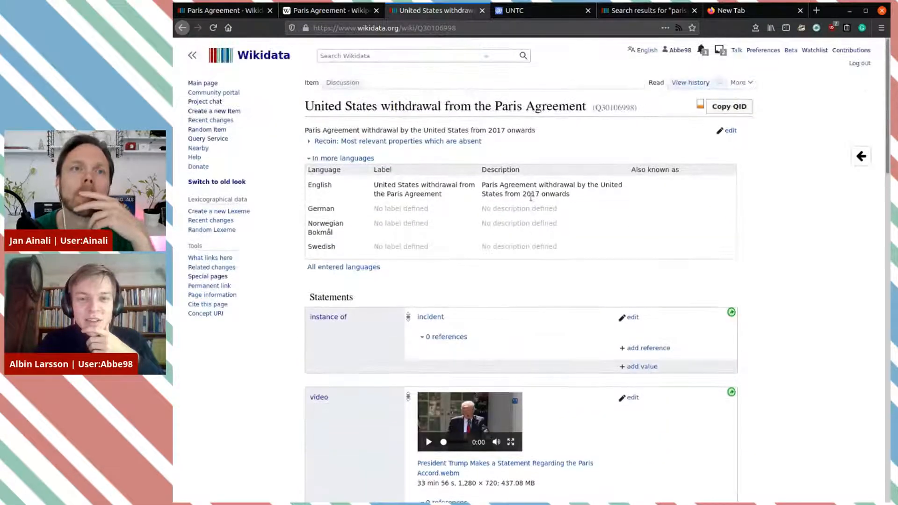
scroll(532, 197, "down", 10)
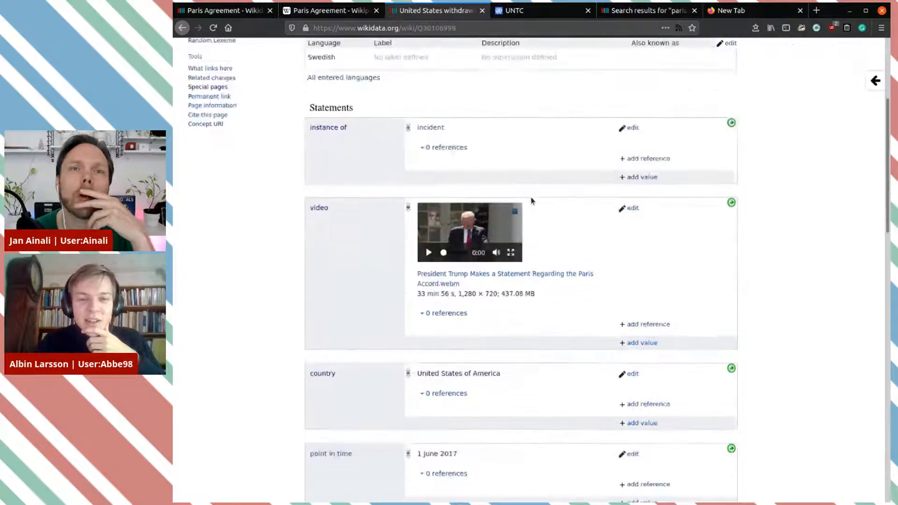
scroll(532, 200, "down", 4)
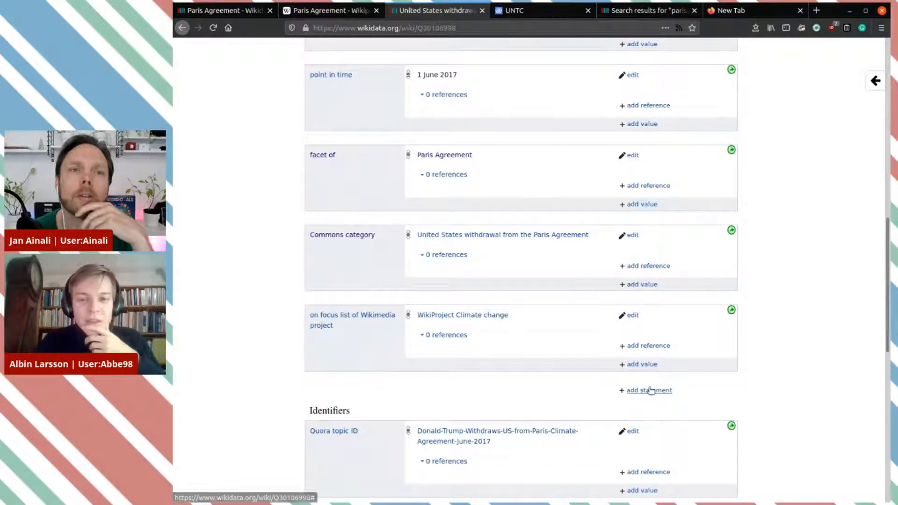
Step: Open a blank statement on the withdrawal item and another on the Paris Agreement item, and review the withdrawal item's labels and first statements
left_click(649, 392)
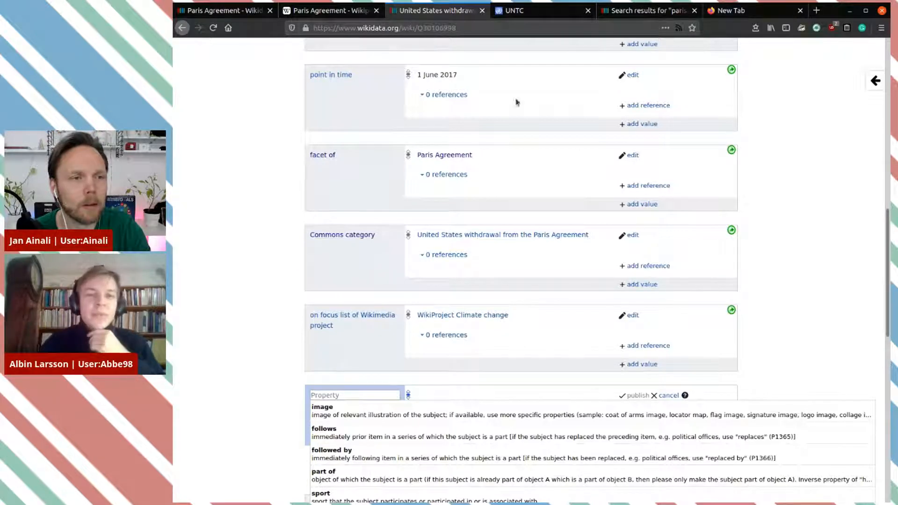
left_click(227, 10)
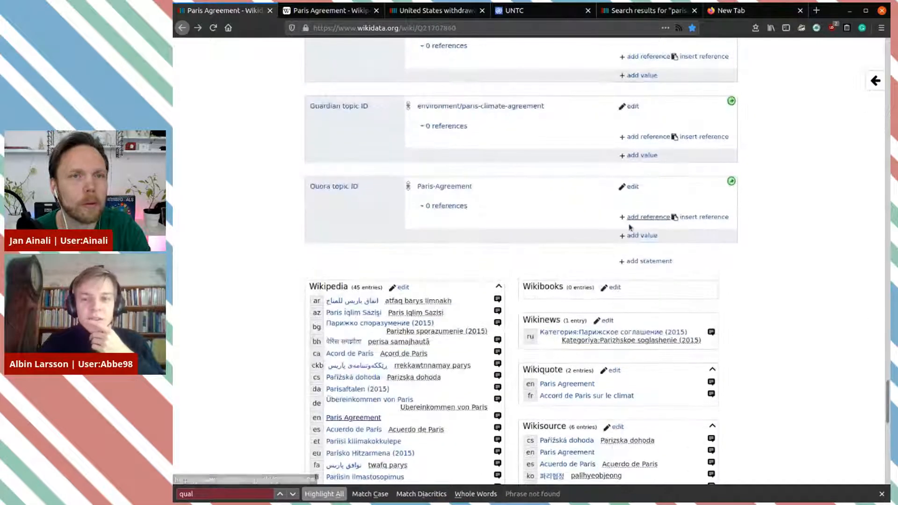
left_click(652, 262)
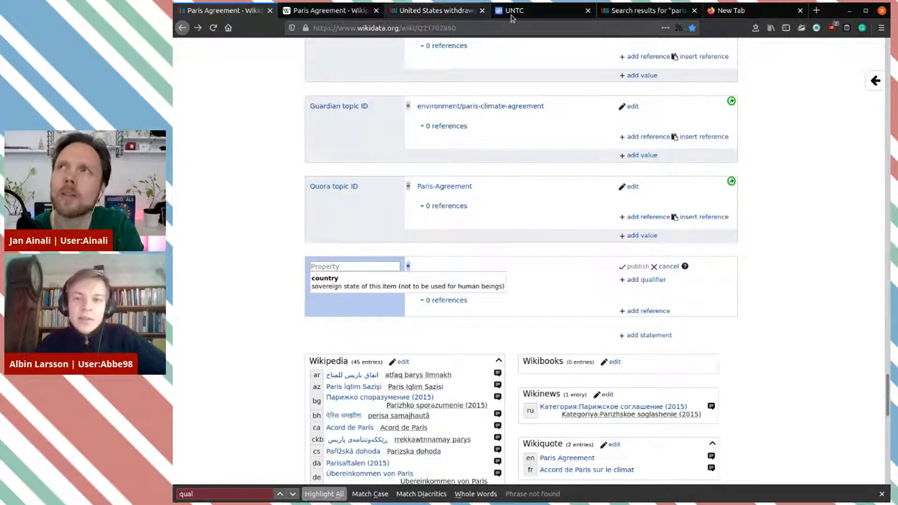
left_click(428, 19)
scroll(325, 176, "up", 15)
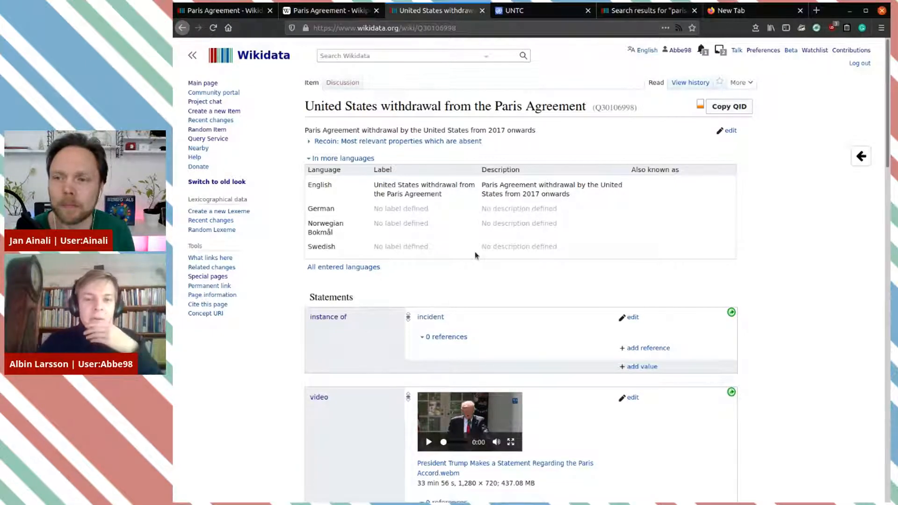
scroll(475, 255, "down", 3)
scroll(475, 255, "up", 1)
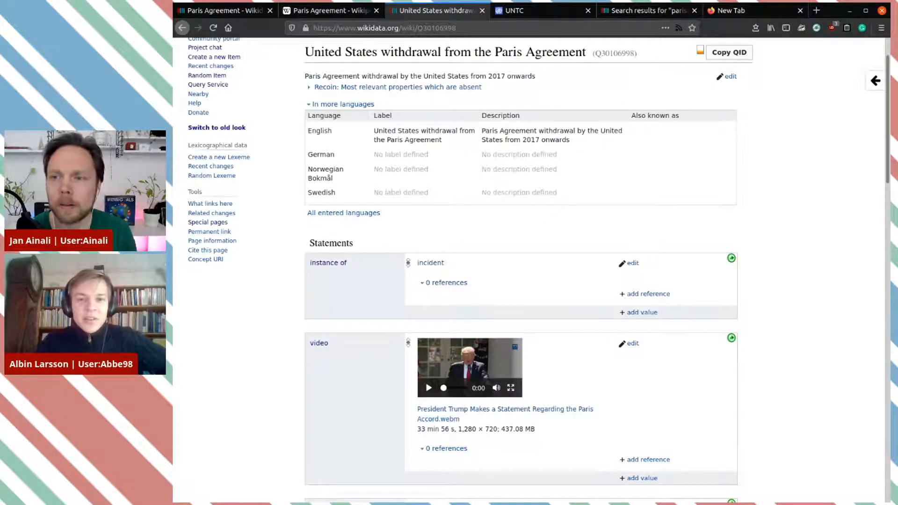
Step: Choose has effect as the property of the blank statement on the Paris Agreement item
left_click(209, 11)
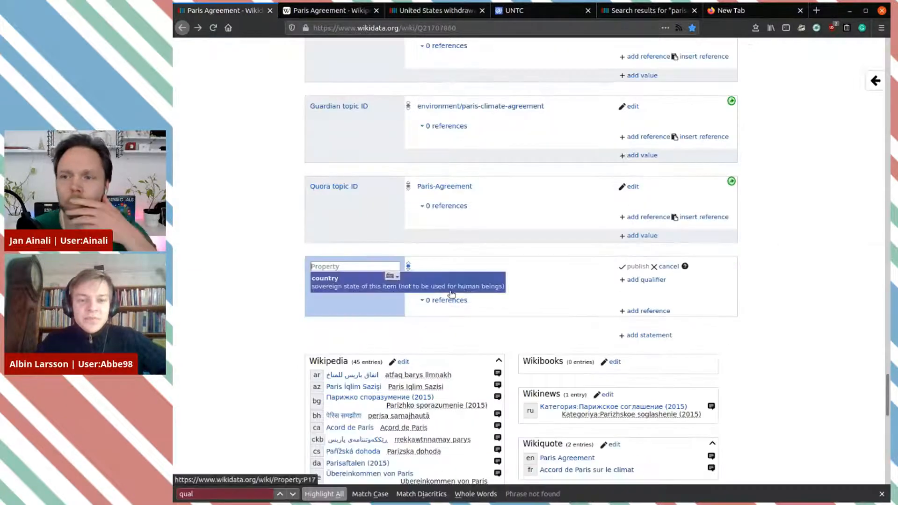
scroll(451, 294, "down", 2)
type("caus")
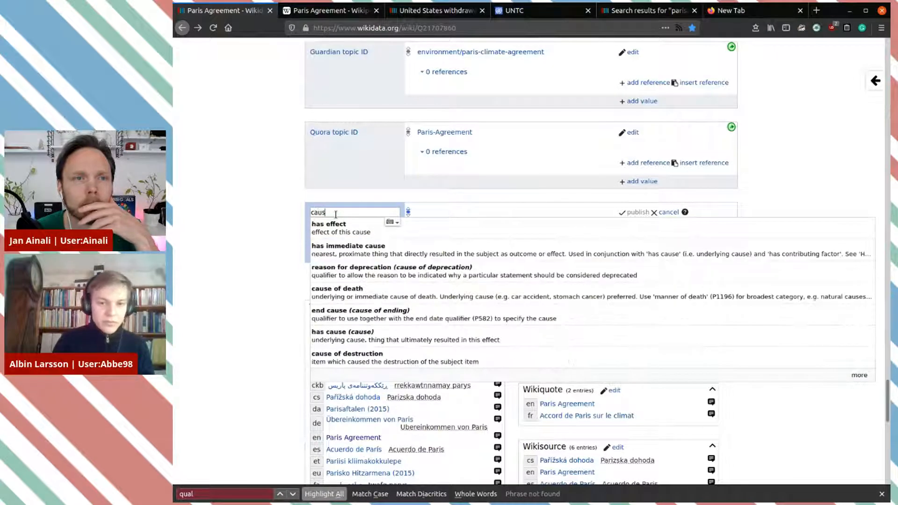
type("e")
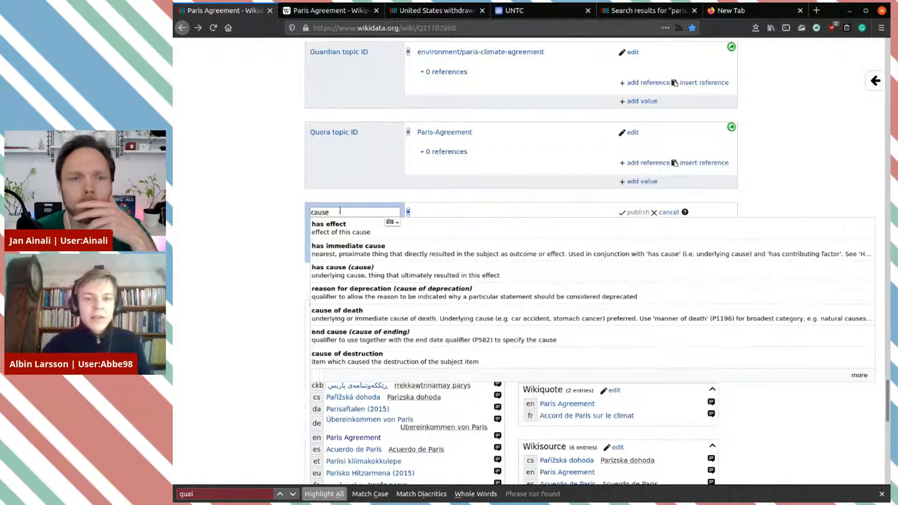
left_click(363, 230)
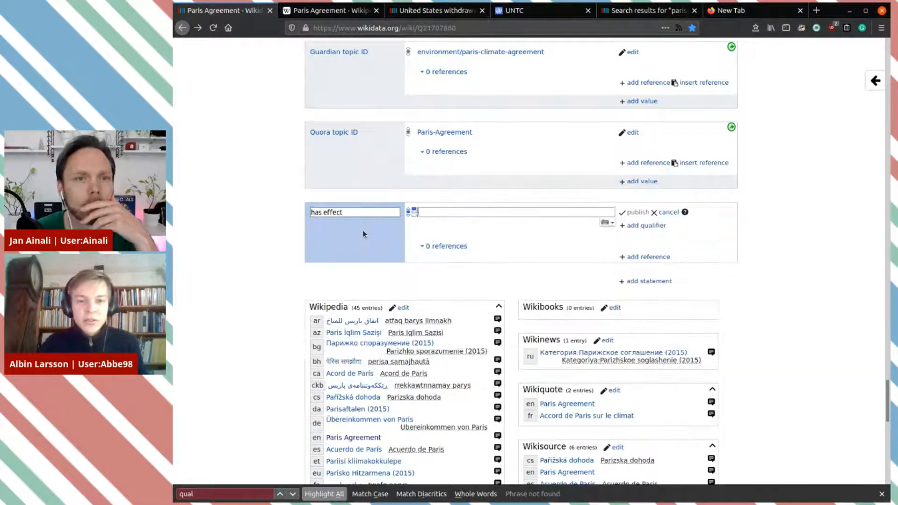
Step: Copy the QID Q30106998 from the heading of the United States withdrawal from the Paris Agreement item
left_click(488, 12)
scroll(565, 104, "up", 2)
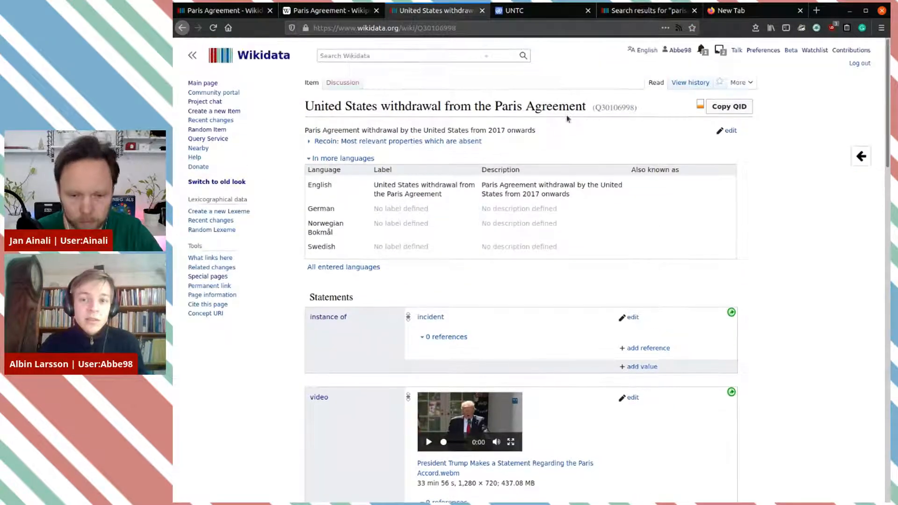
double_click(603, 108)
key("ctrl+c")
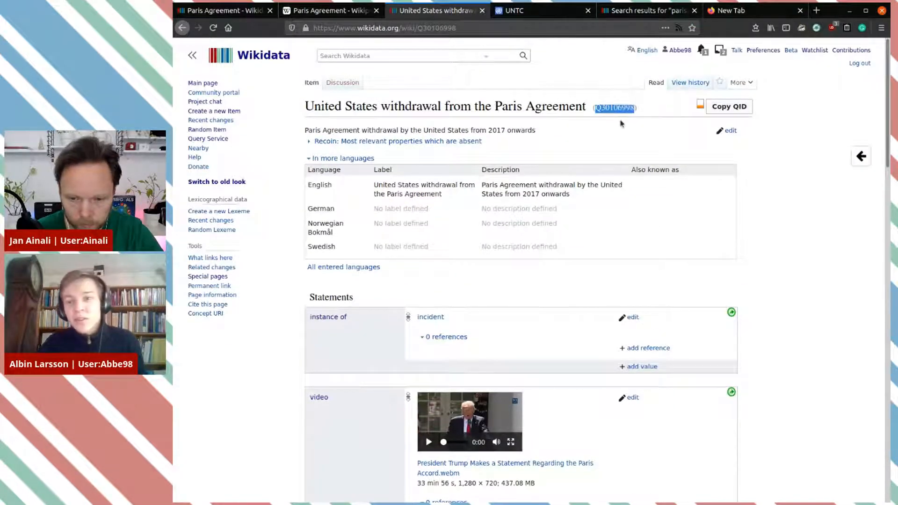
left_click(619, 128)
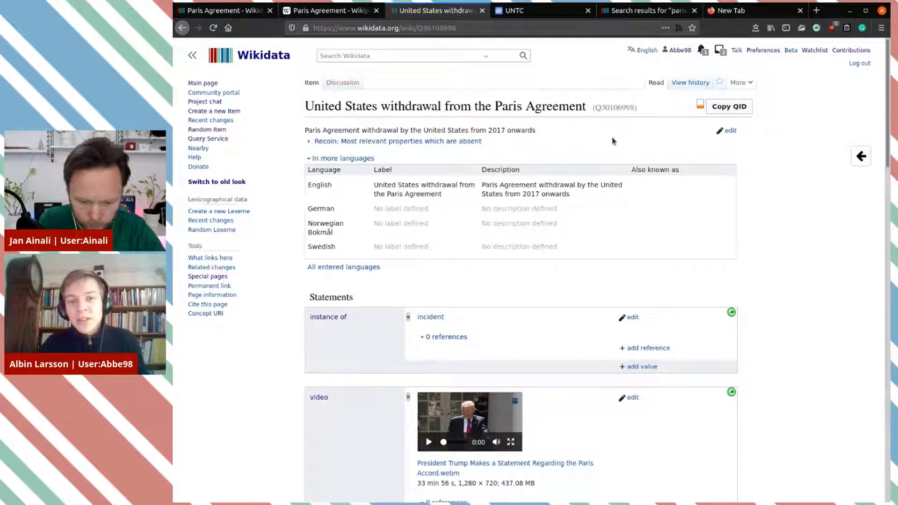
Step: Set the Paris Agreement's has effect value to United States withdrawal from the Paris Agreement using the copied QID, and publish the statement
left_click(235, 14)
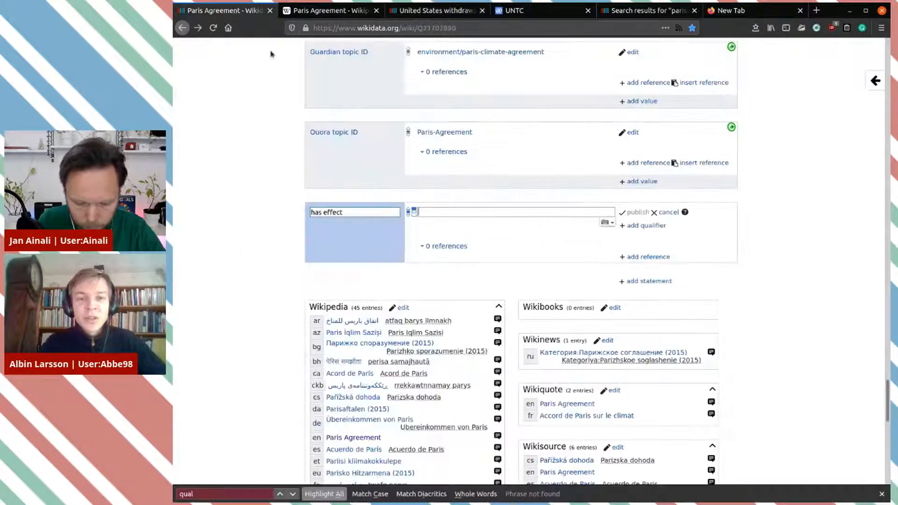
key("ctrl+v")
left_click(532, 283)
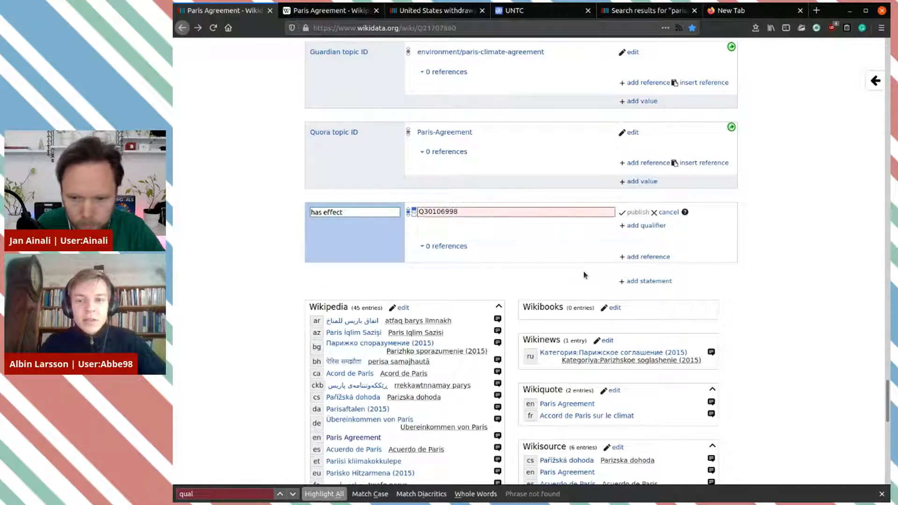
left_click(499, 242)
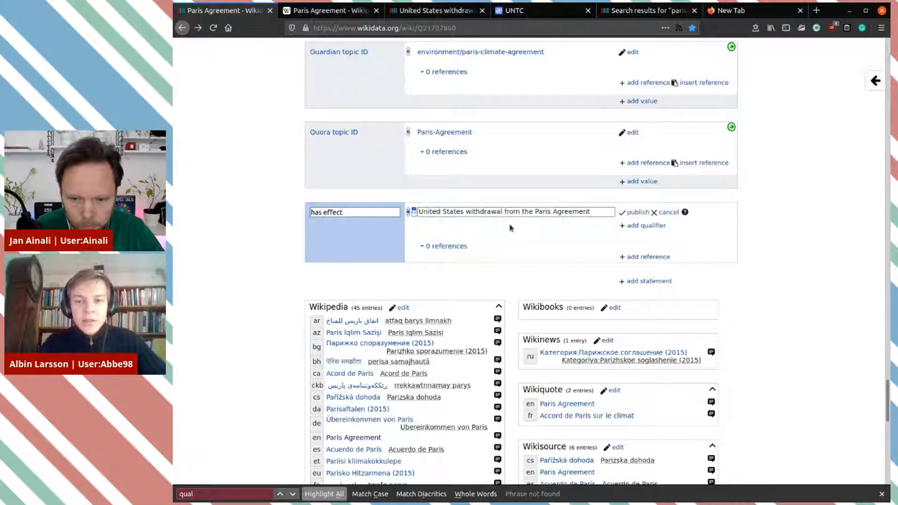
left_click(636, 212)
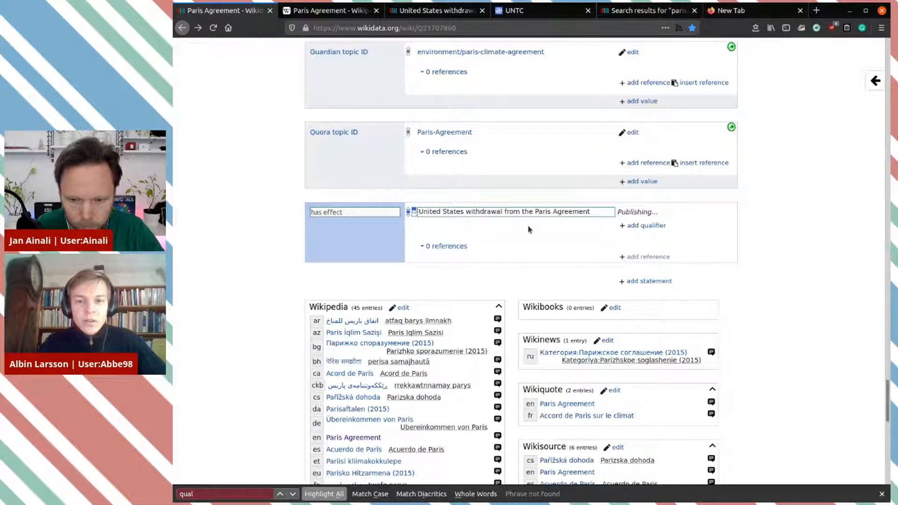
Step: Add the Riksdag 2016 proposition Q98121026 as a second has effect value and publish it
left_click(641, 263)
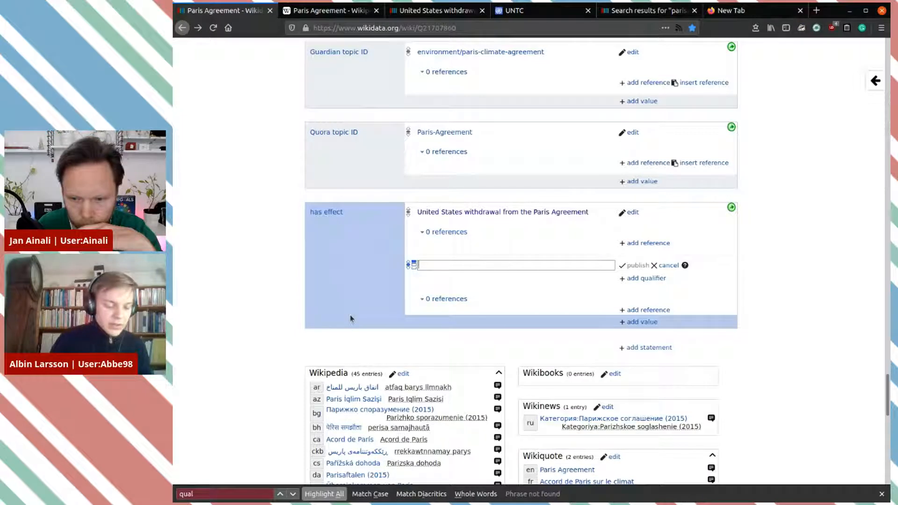
type("Q")
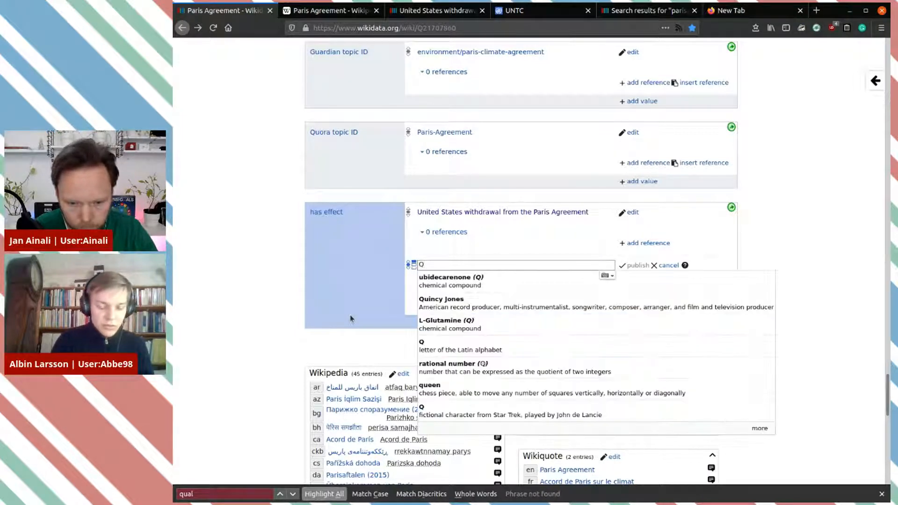
type("9812")
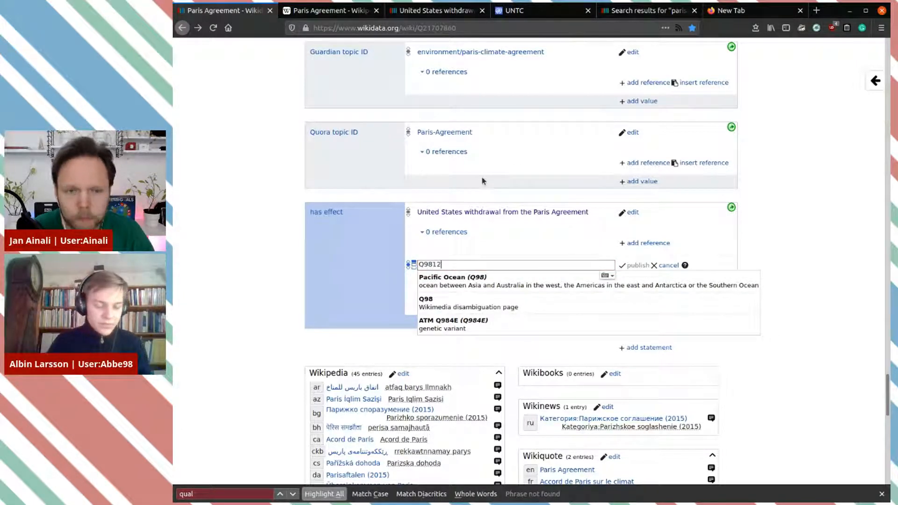
type("1026")
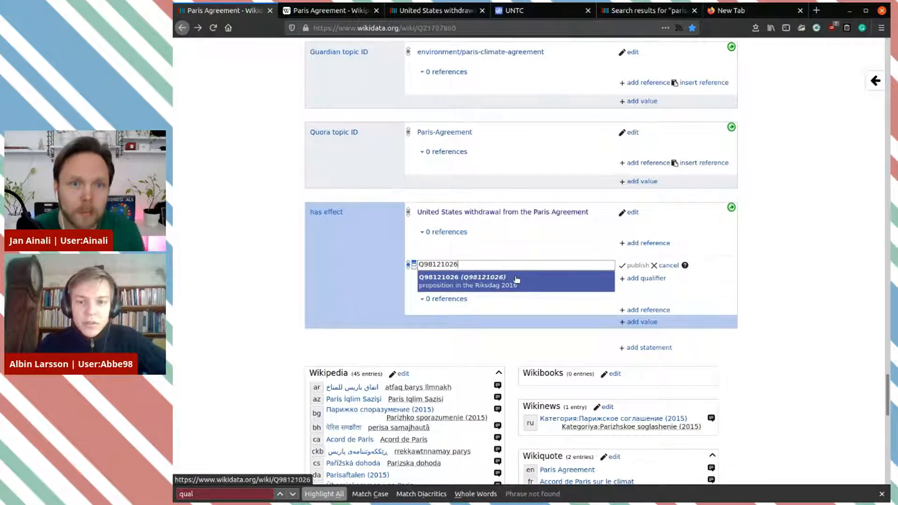
left_click(516, 279)
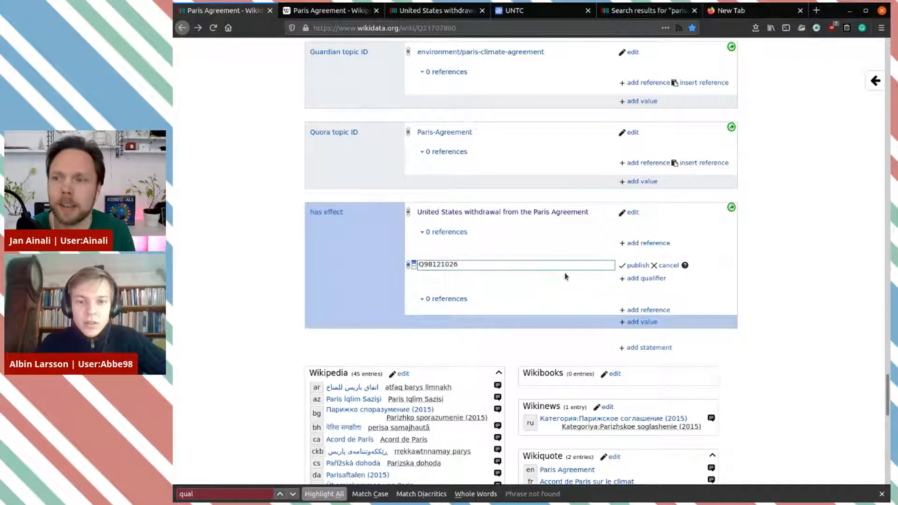
left_click(638, 266)
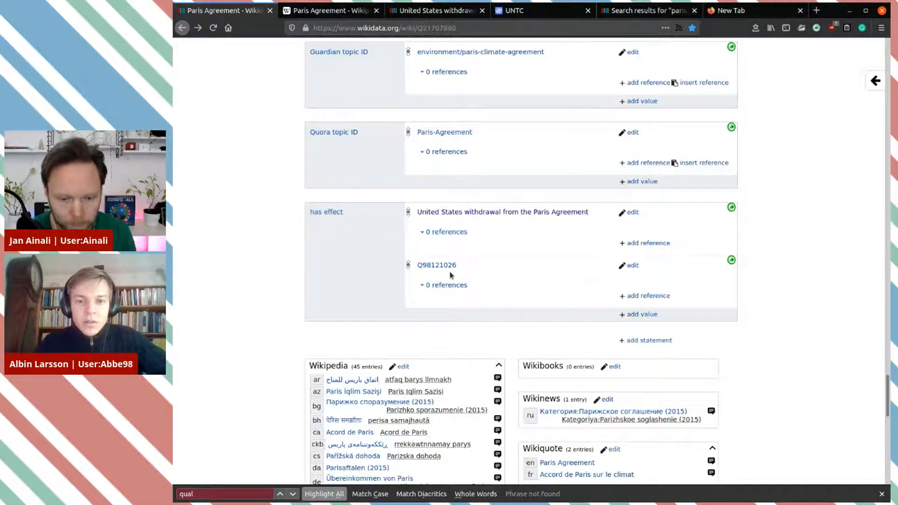
Step: Open the Q98121026 item in a new tab, read its Swedish label and descriptions, and return to the Paris Agreement item
middle_click(445, 267)
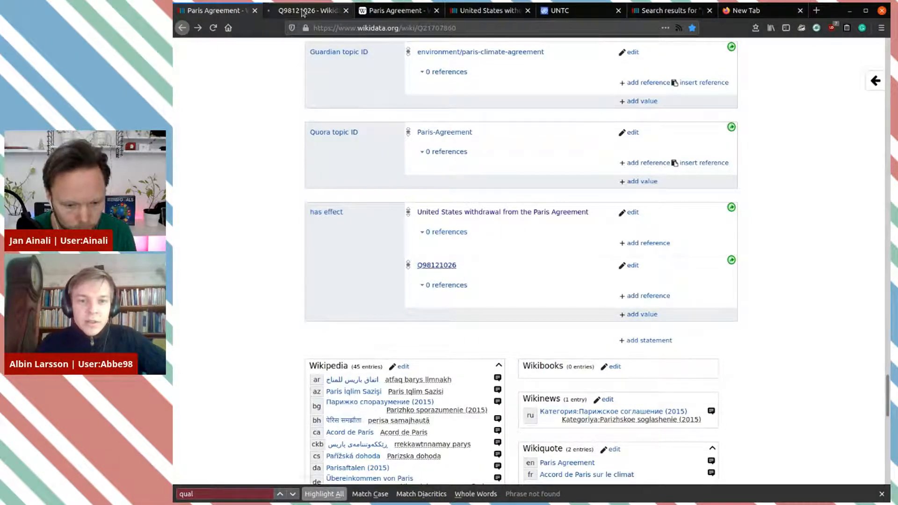
left_click(320, 12)
left_click_drag(374, 237, 480, 259)
left_click(480, 259)
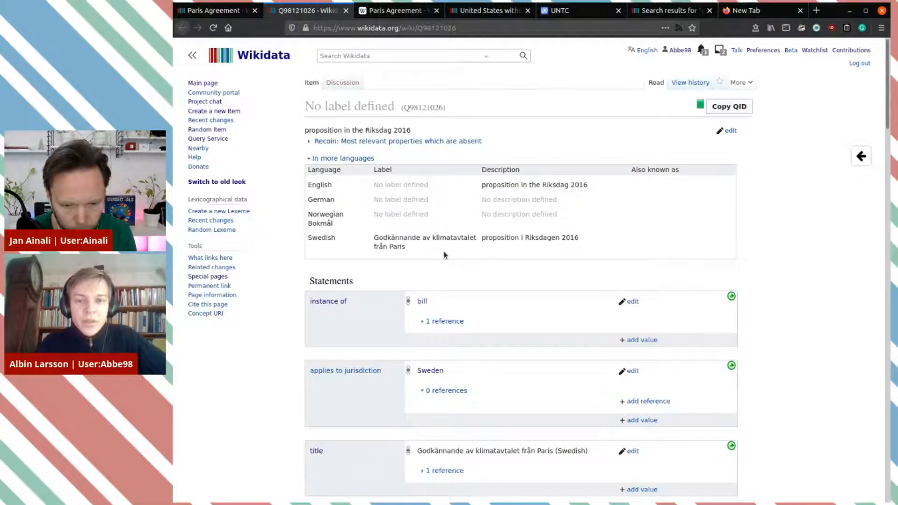
triple_click(395, 245)
left_click(534, 261)
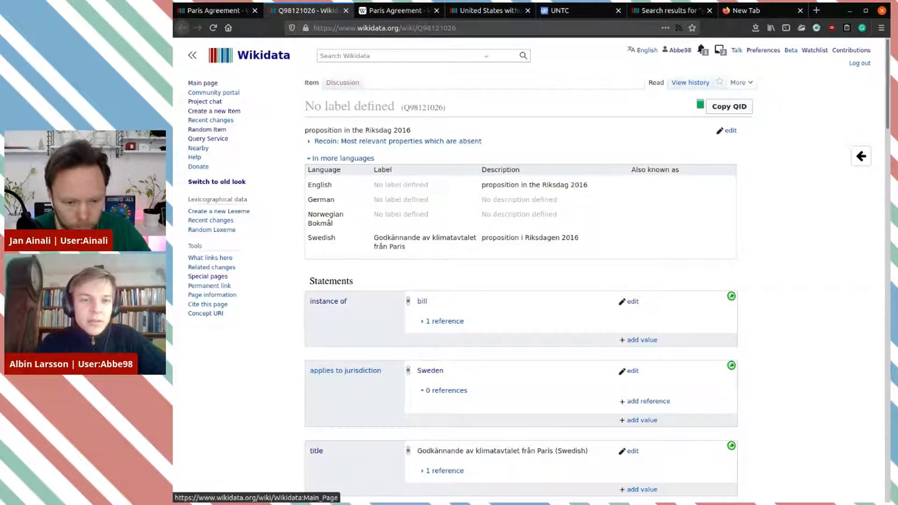
left_click(208, 11)
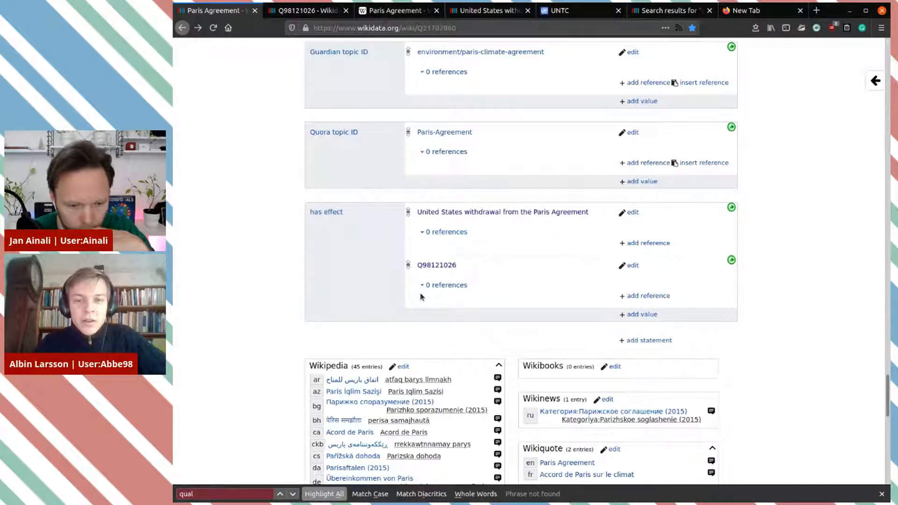
Step: Review the withdrawal item's title and its country, point in time and facet of statements again, and discard its blank statement
left_click(485, 10)
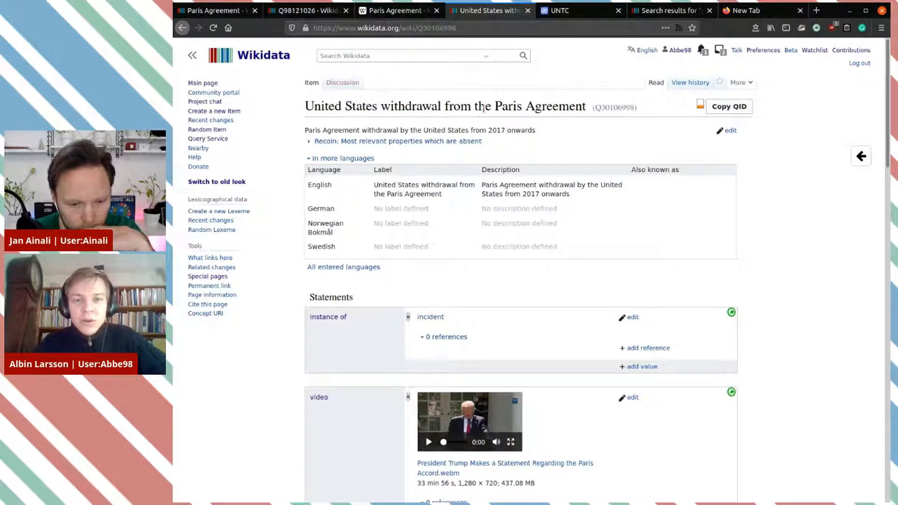
left_click_drag(587, 107, 494, 103)
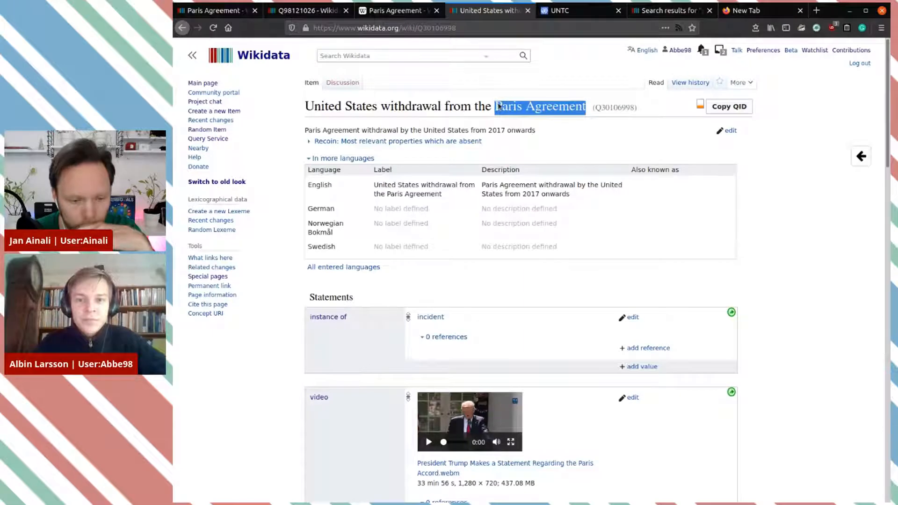
scroll(576, 265, "down", 1)
scroll(575, 262, "down", 12)
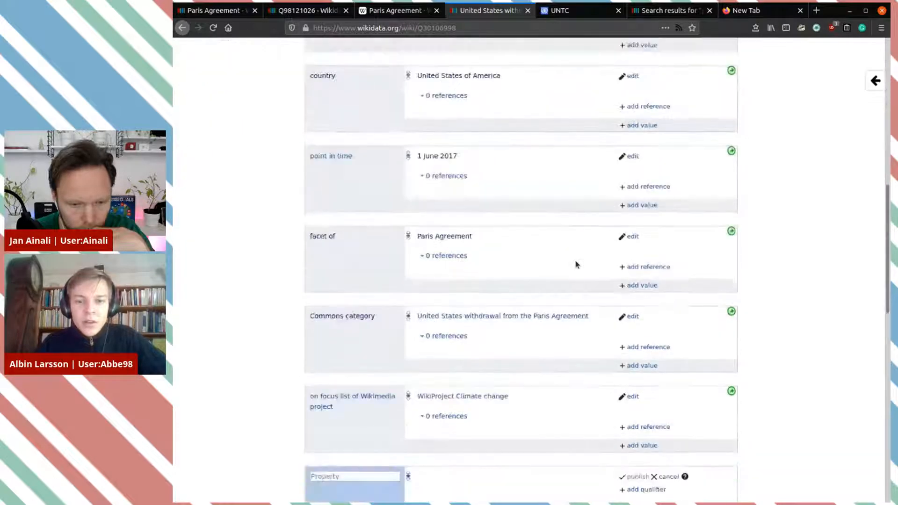
left_click(373, 367)
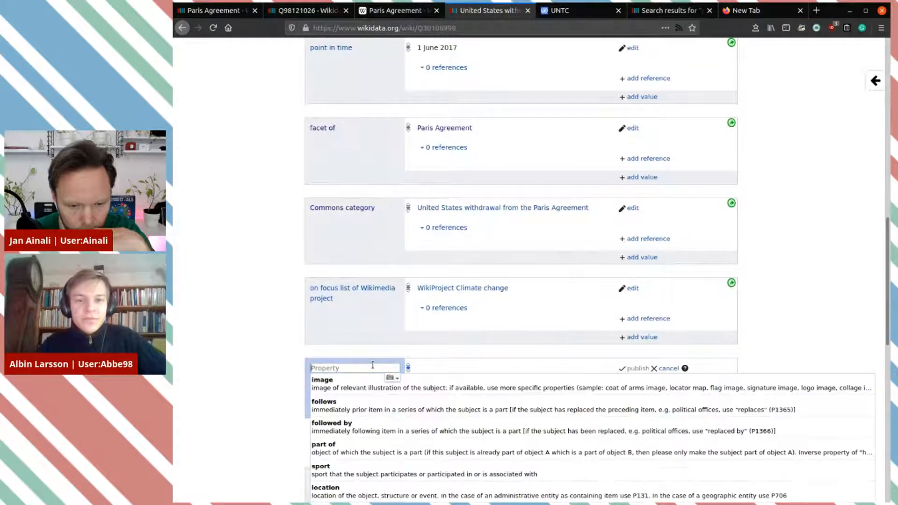
mouse_move(327, 134)
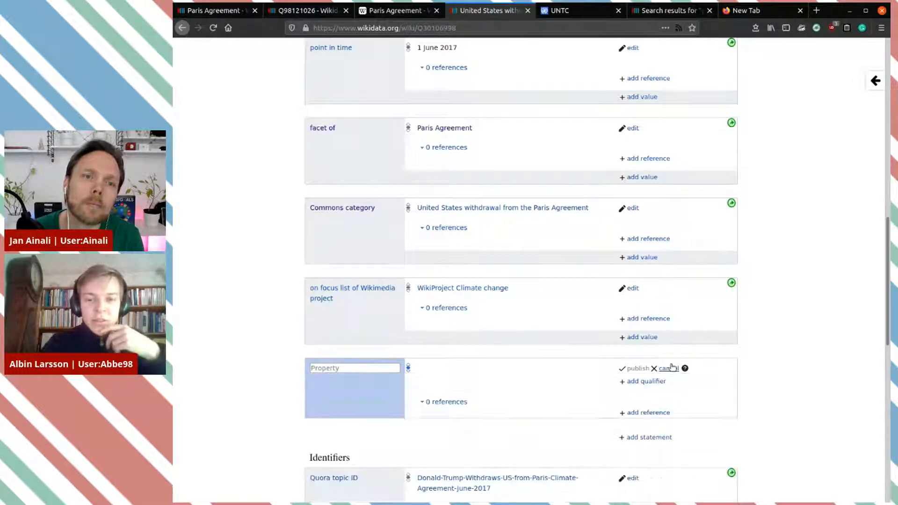
left_click(669, 368)
scroll(808, 353, "up", 3)
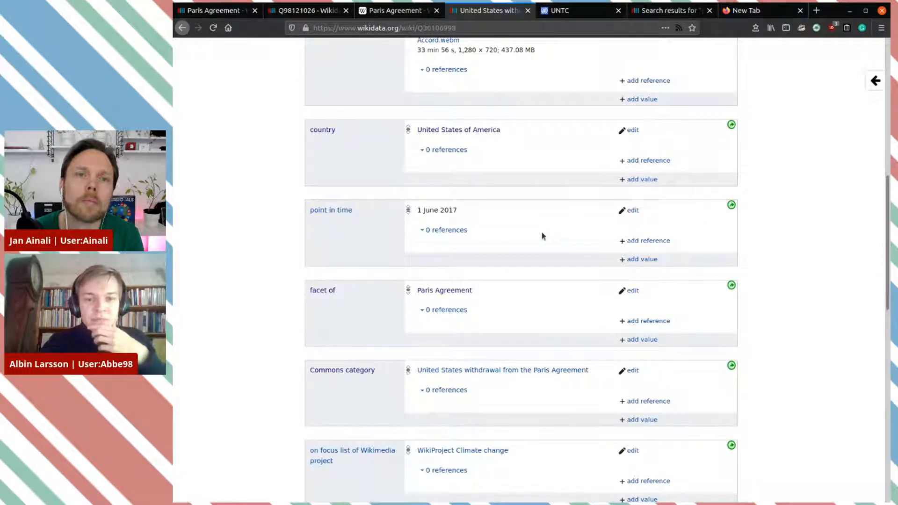
scroll(541, 233, "up", 2)
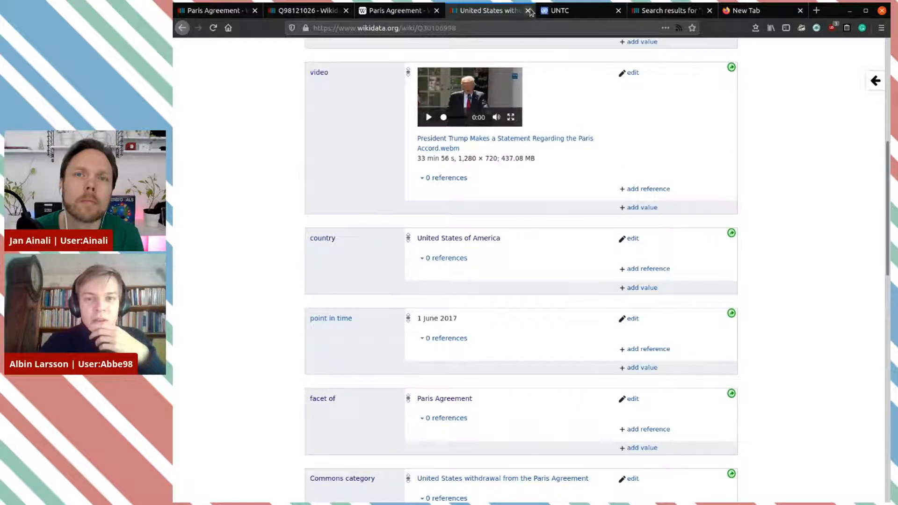
Step: Close the tabs of the withdrawal item and the Q98121026 item, and return to the Paris Agreement item
left_click(528, 10)
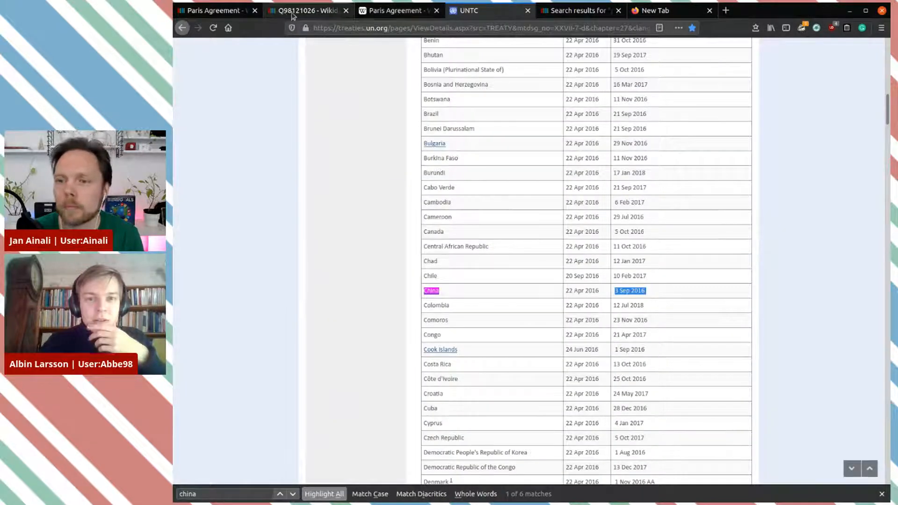
left_click(190, 15)
left_click(346, 11)
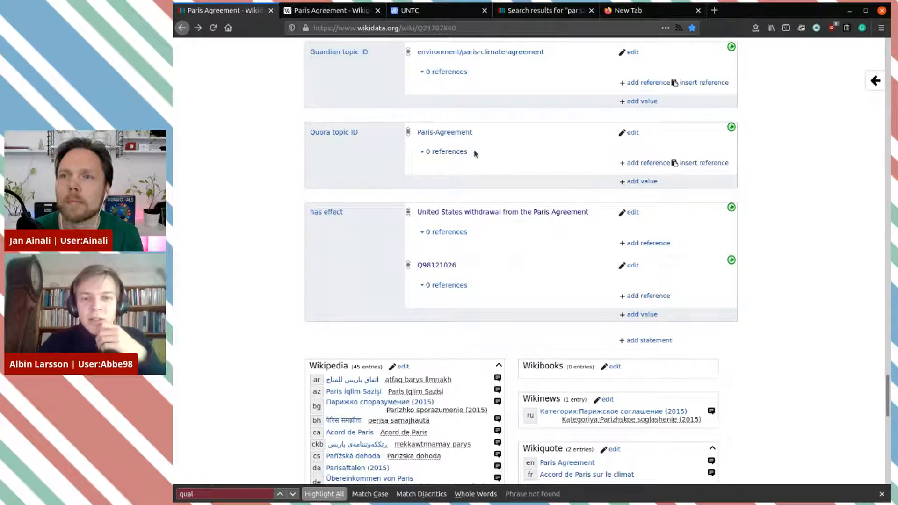
Step: Start a new statement on the Paris Agreement item with the property objective of project or action
left_click(648, 341)
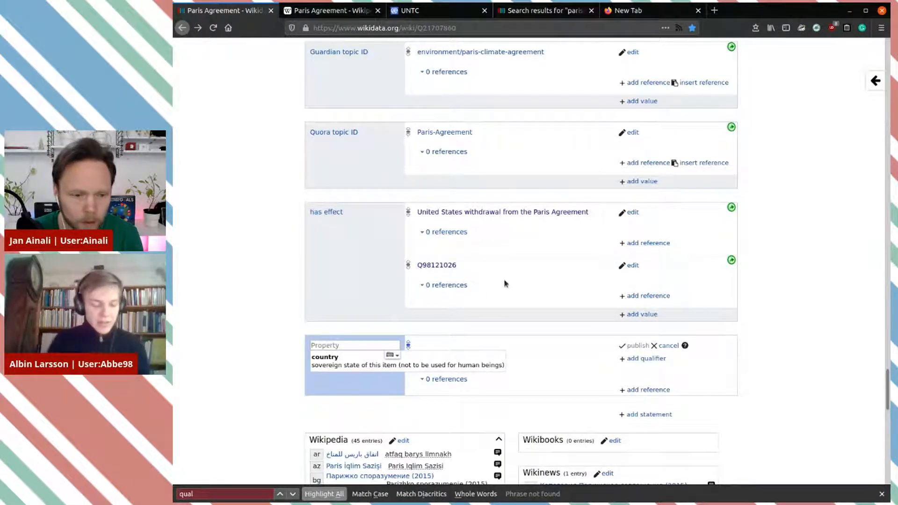
type("goals")
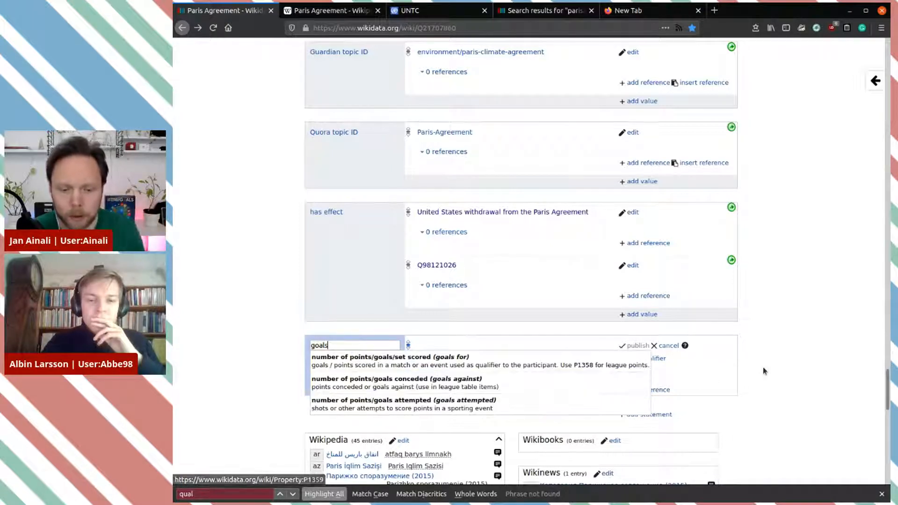
key("BackSpace")
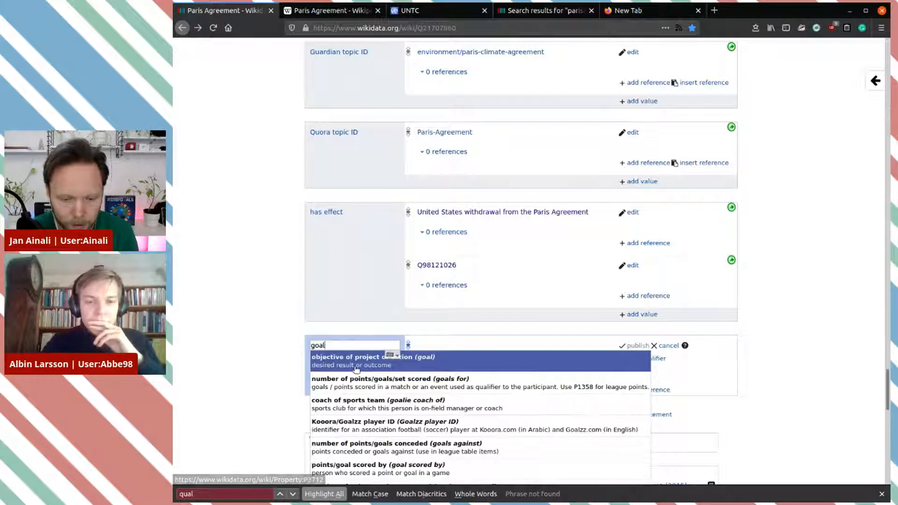
left_click(414, 369)
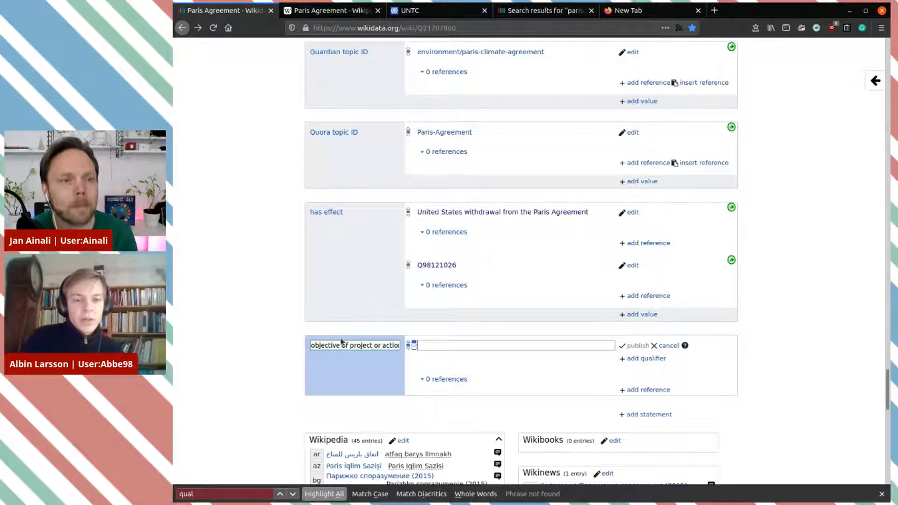
left_click_drag(333, 346, 379, 345)
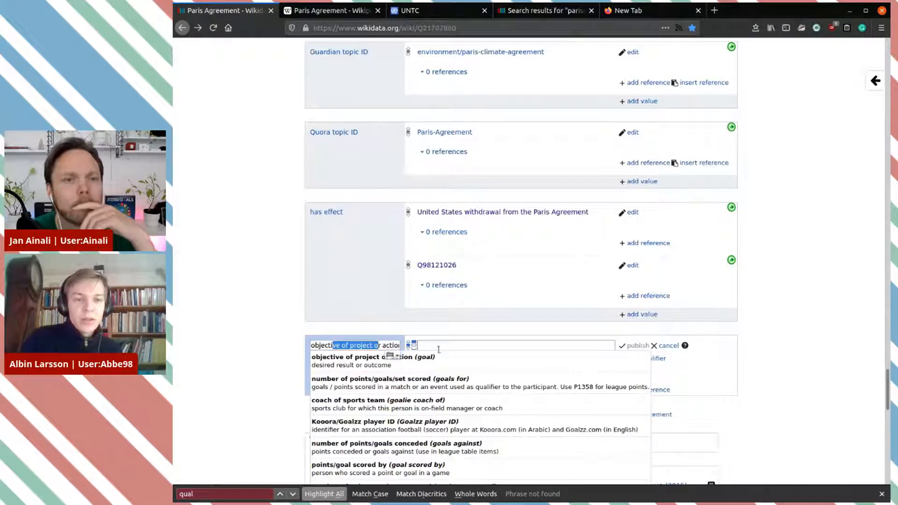
left_click(467, 341)
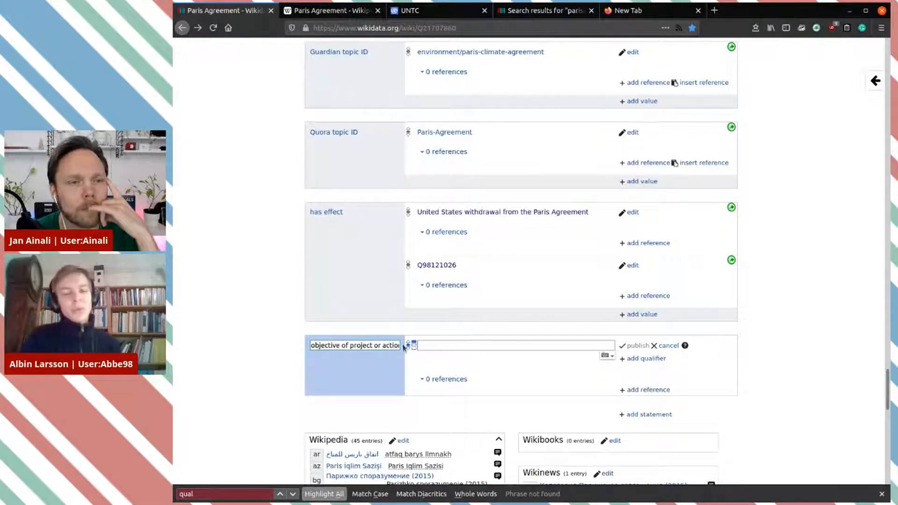
Step: Switch to the Paris Agreement Wikipedia article and go to its Aims section
left_click(333, 11)
scroll(502, 189, "up", 15)
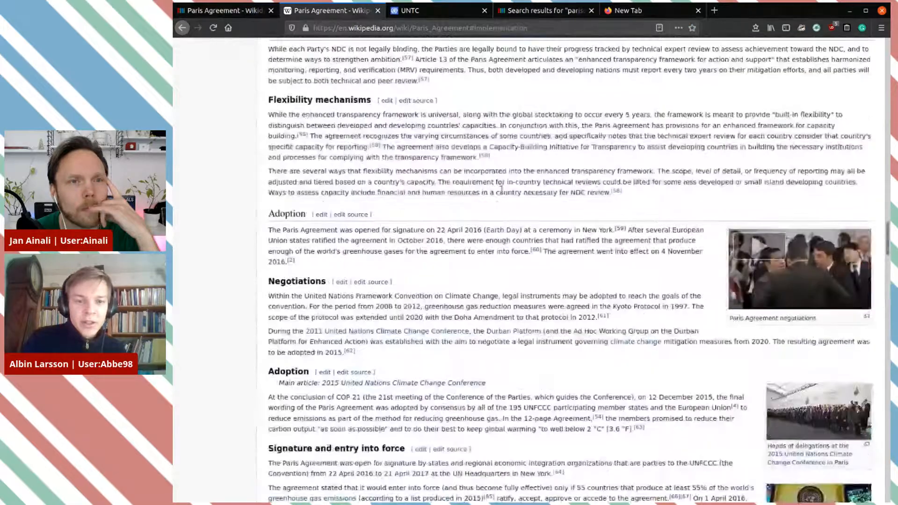
scroll(502, 188, "up", 9)
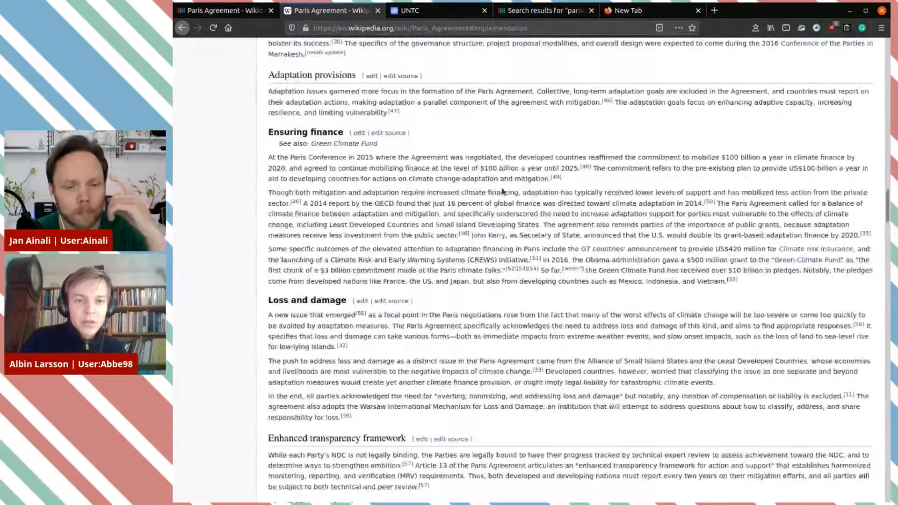
scroll(503, 191, "up", 10)
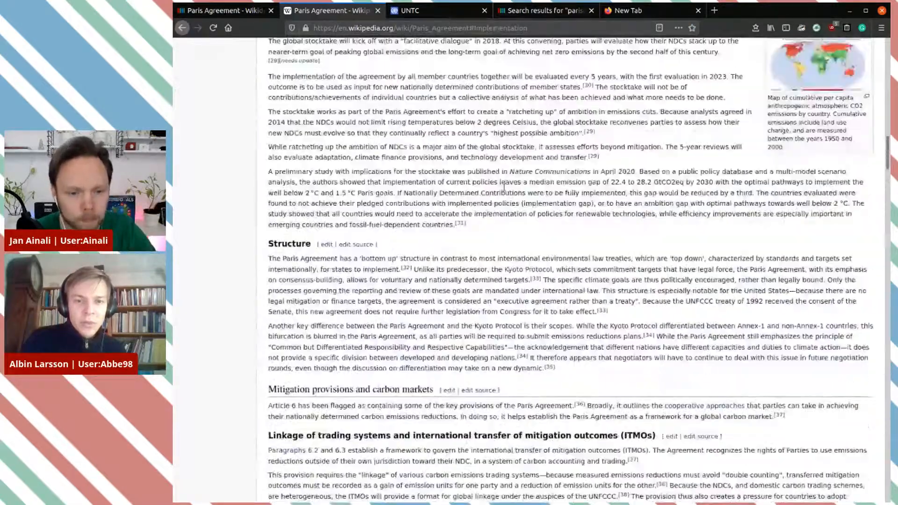
scroll(503, 187, "up", 15)
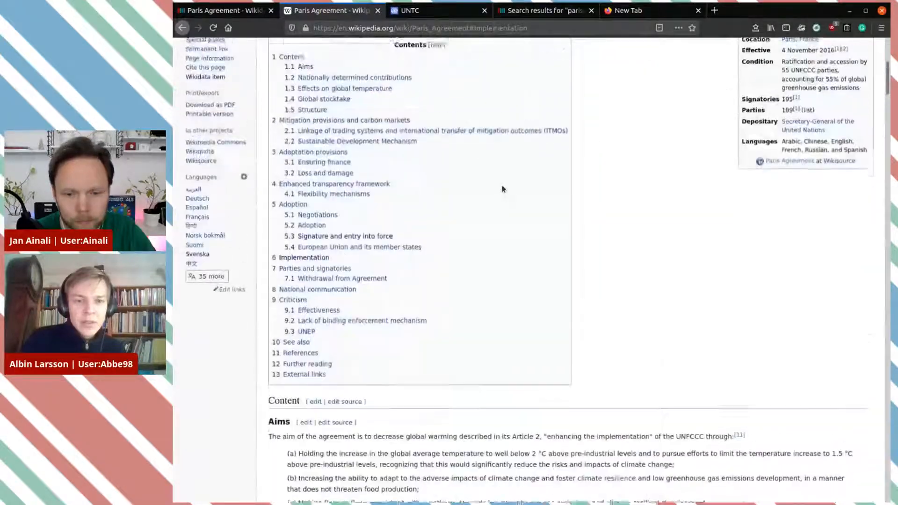
scroll(503, 188, "up", 4)
left_click(305, 160)
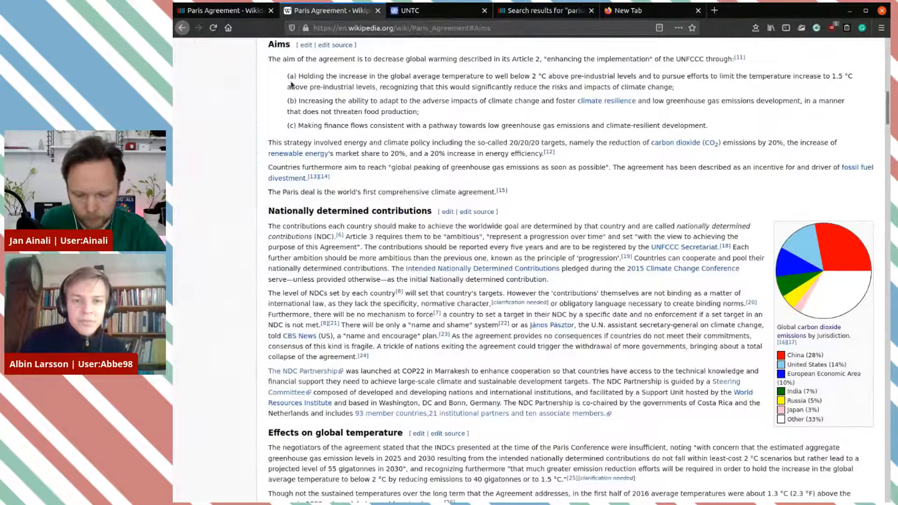
Step: Read aims (a) to (c) of the agreement and open the linked climate resilience article in a new tab
left_click_drag(301, 76, 530, 77)
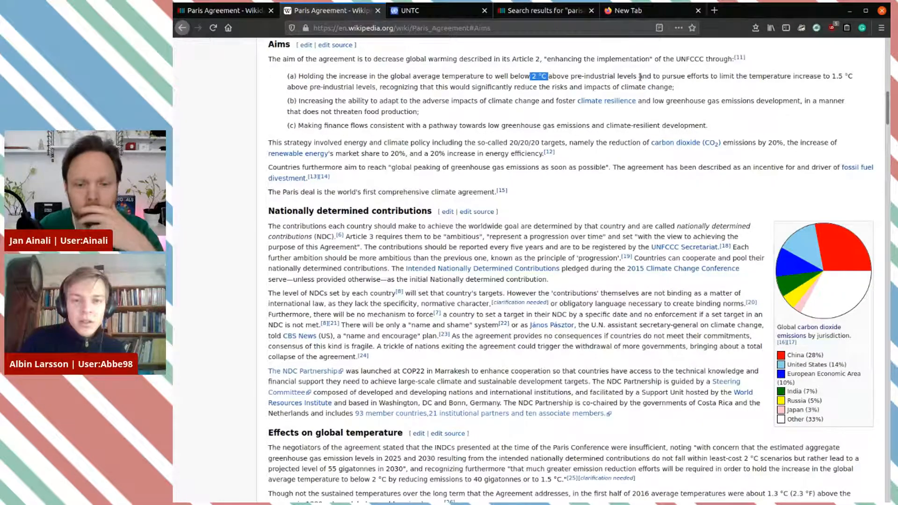
left_click_drag(320, 101, 534, 102)
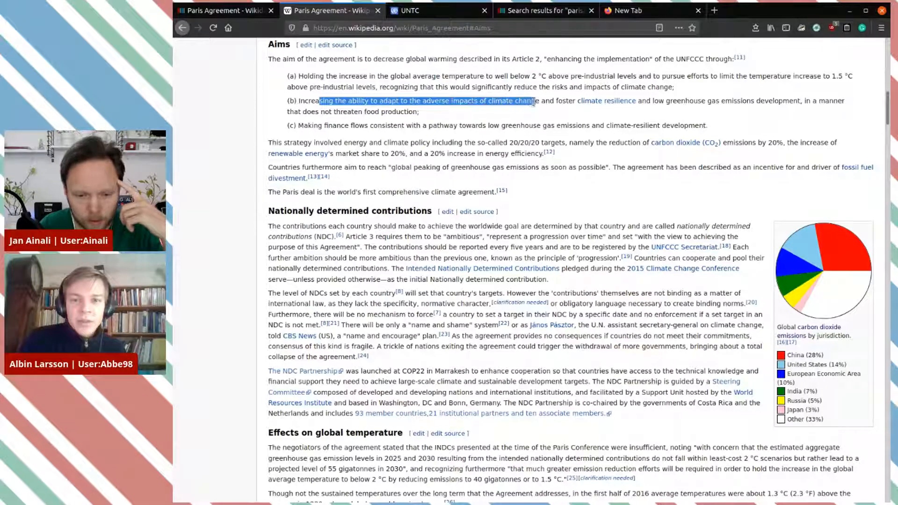
left_click(547, 108)
mouse_move(611, 104)
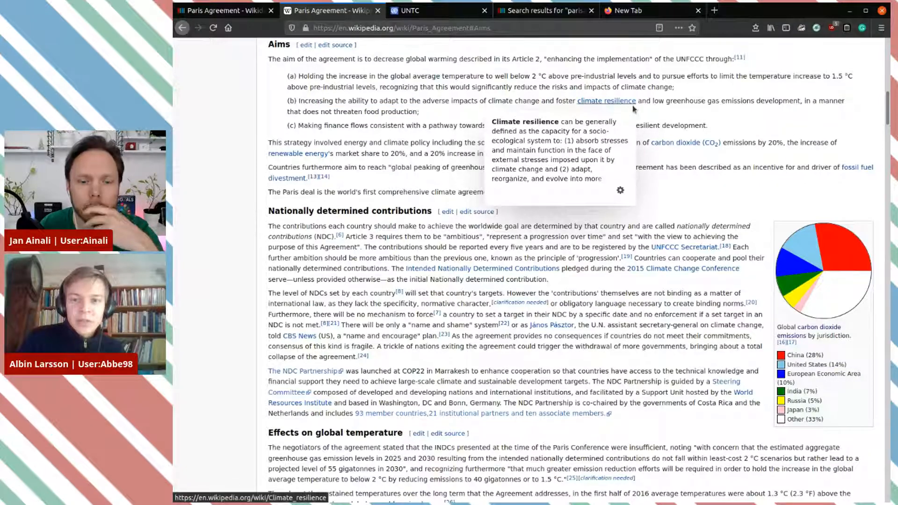
middle_click(609, 102)
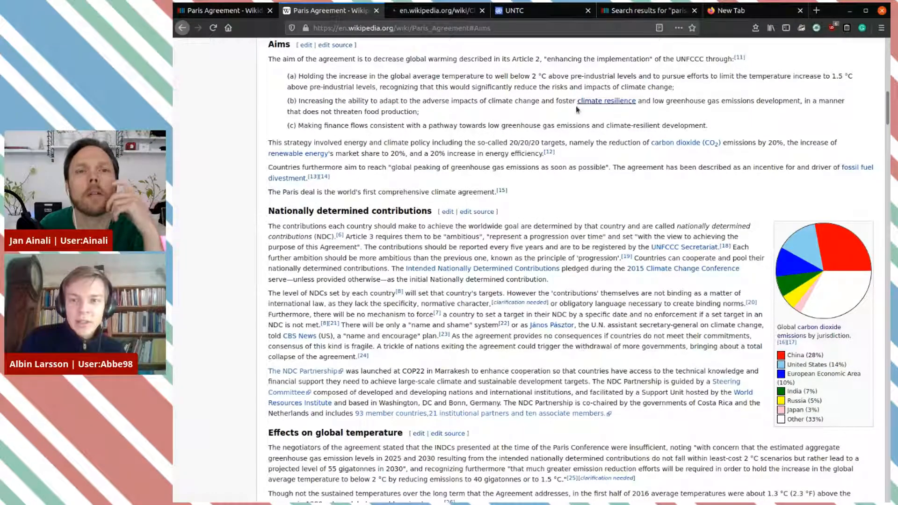
left_click_drag(299, 125, 499, 124)
left_click(532, 124)
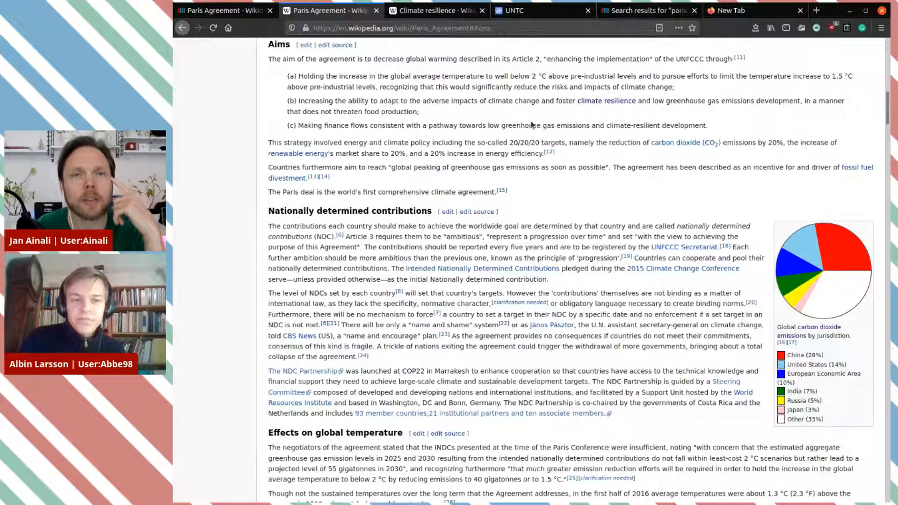
Step: Go from the climate resilience article to its Wikidata item and copy the item ID Q17072637
left_click(438, 15)
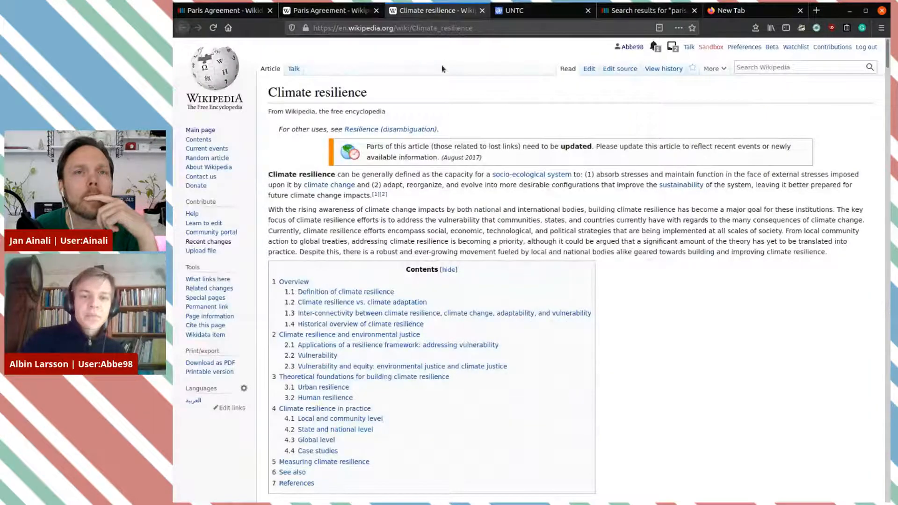
left_click(216, 335)
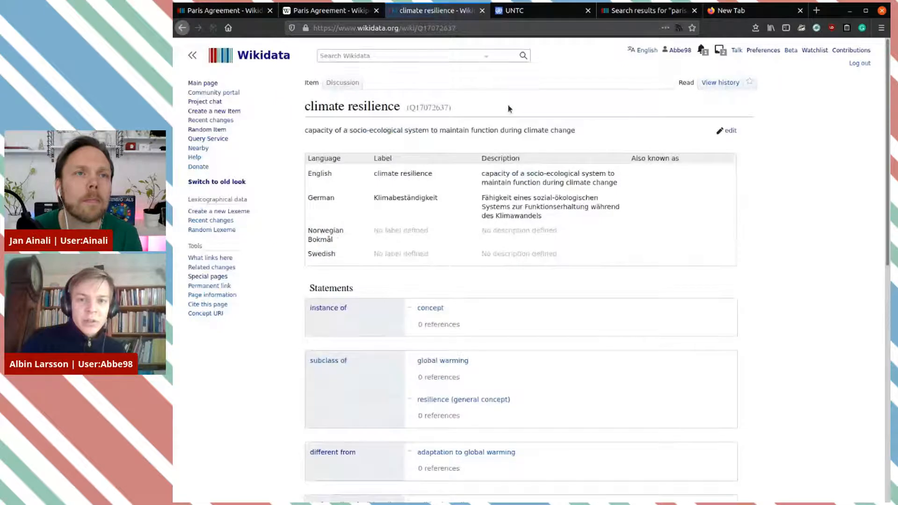
left_click_drag(400, 107, 311, 105)
left_click(531, 111)
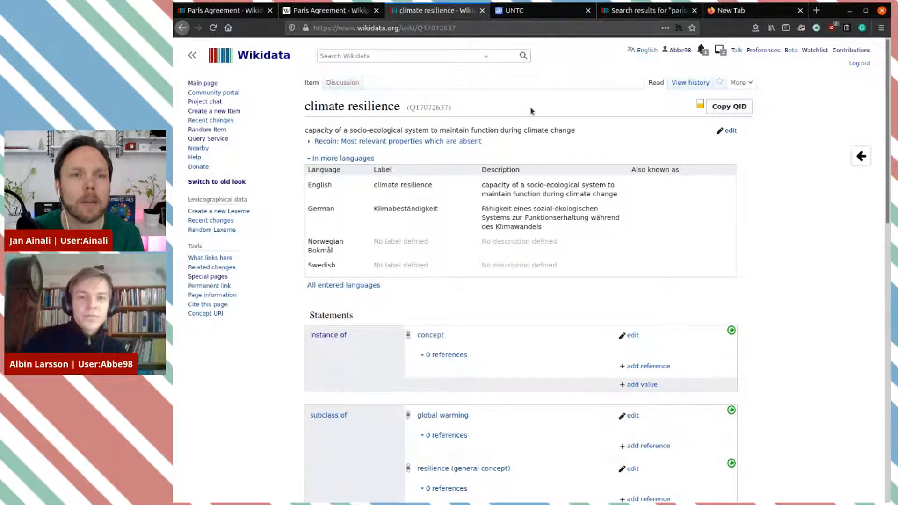
double_click(441, 28)
key("ctrl+c")
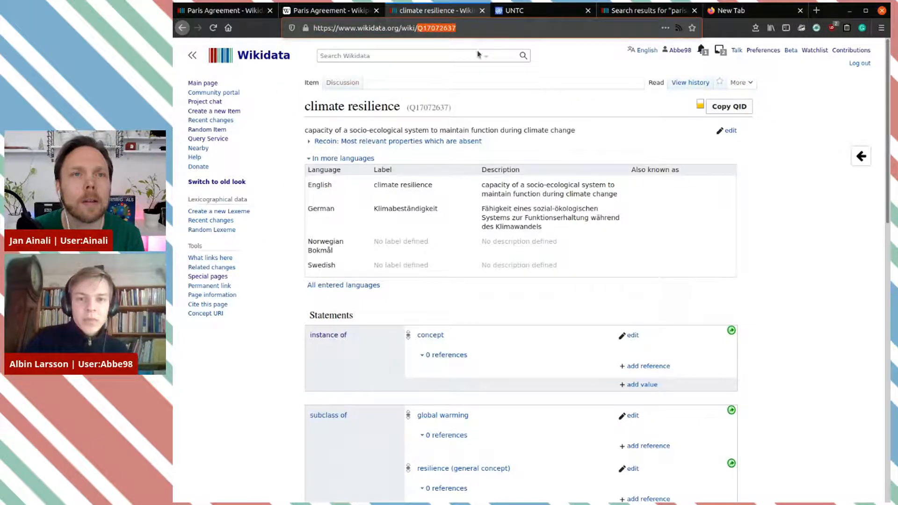
Step: Return to the Paris Agreement item, enter climate resilience (Q17072637) as the objective of project or action, and publish it
left_click(224, 11)
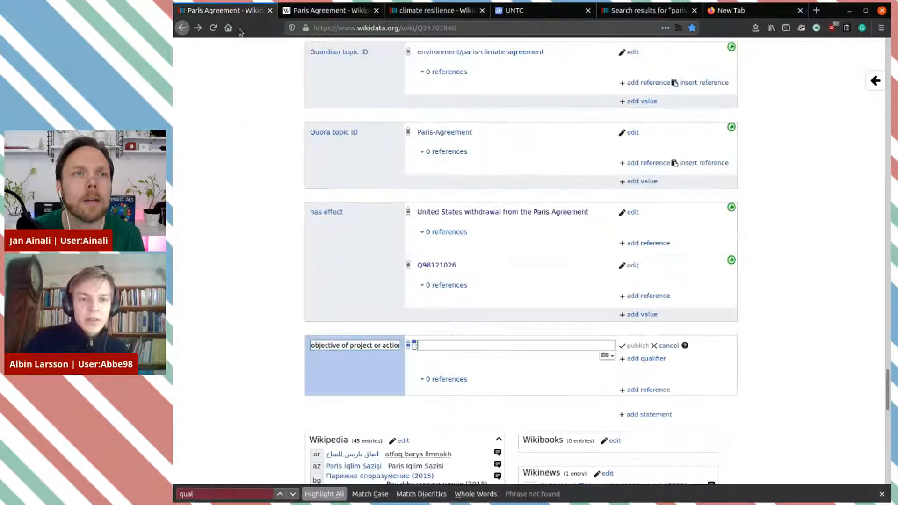
left_click(477, 345)
key("ctrl+v")
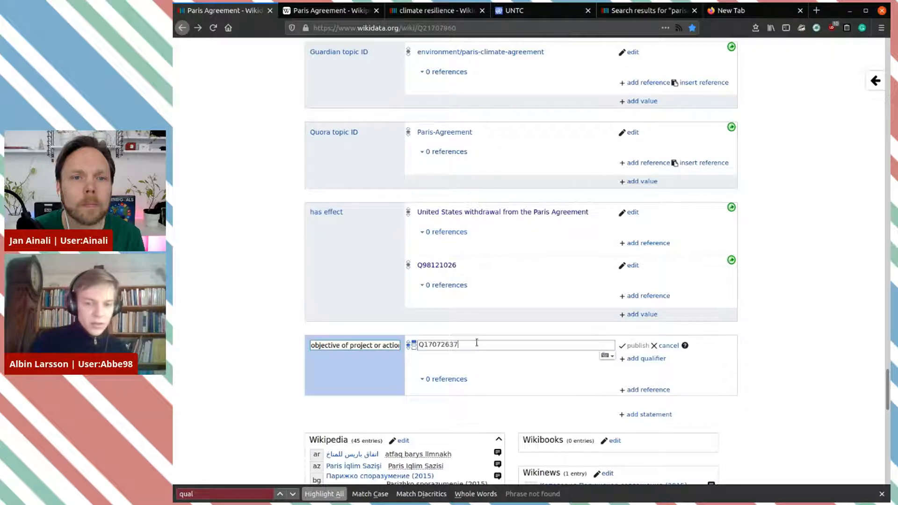
left_click(515, 366)
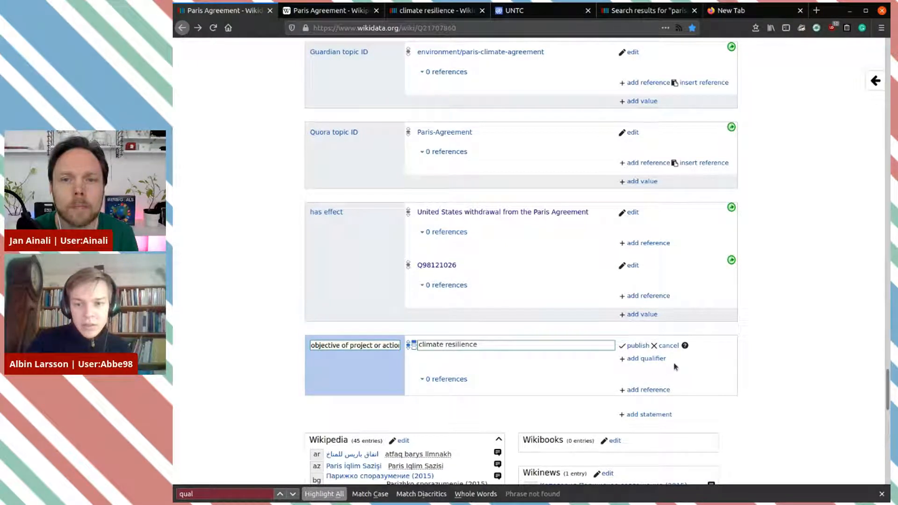
left_click(637, 346)
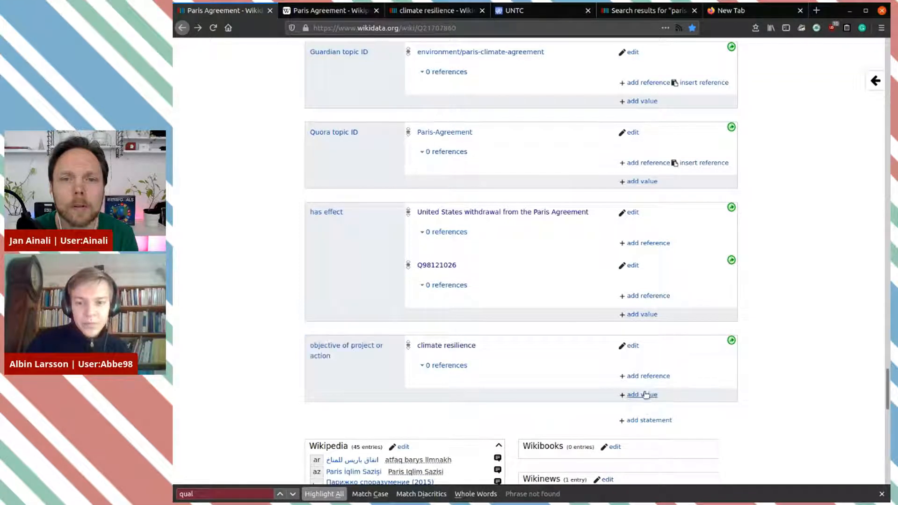
Step: Add adaptation to global warming as a second objective of project or action value and publish it
left_click(650, 395)
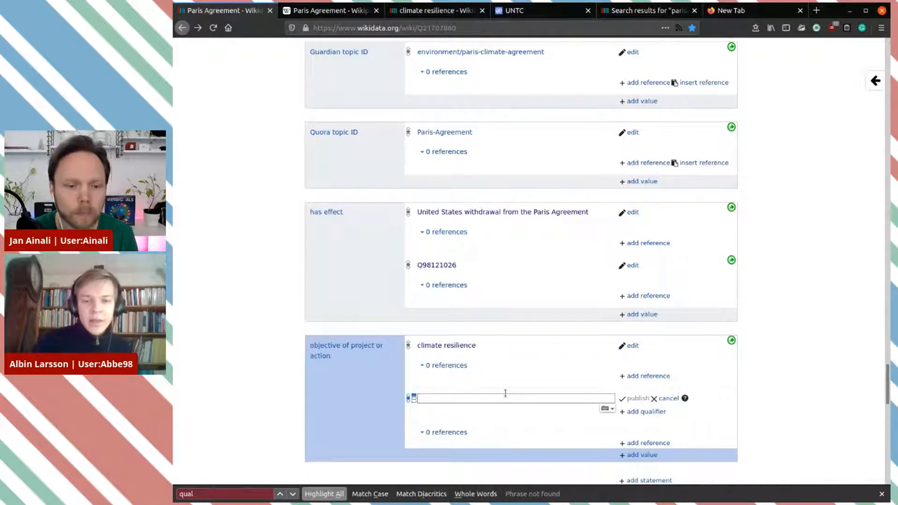
type("cla")
key("BackSpace")
key("BackSpace")
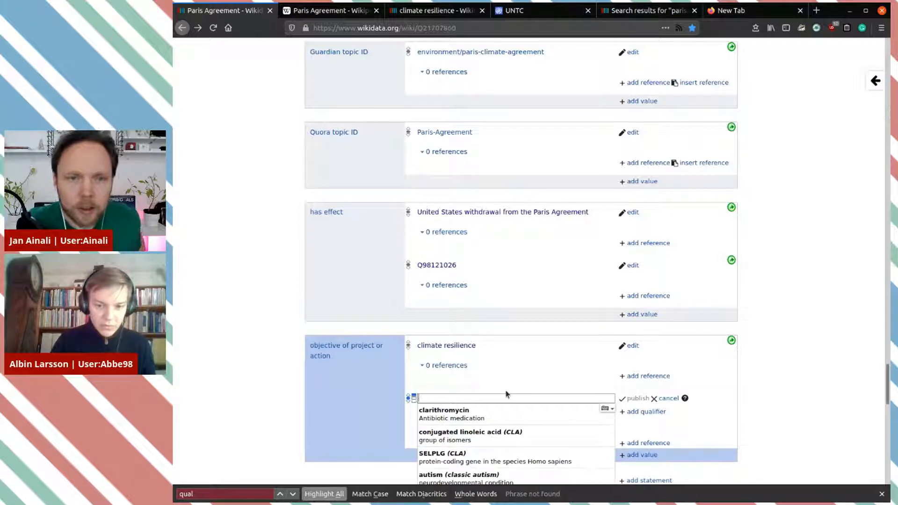
type("climate")
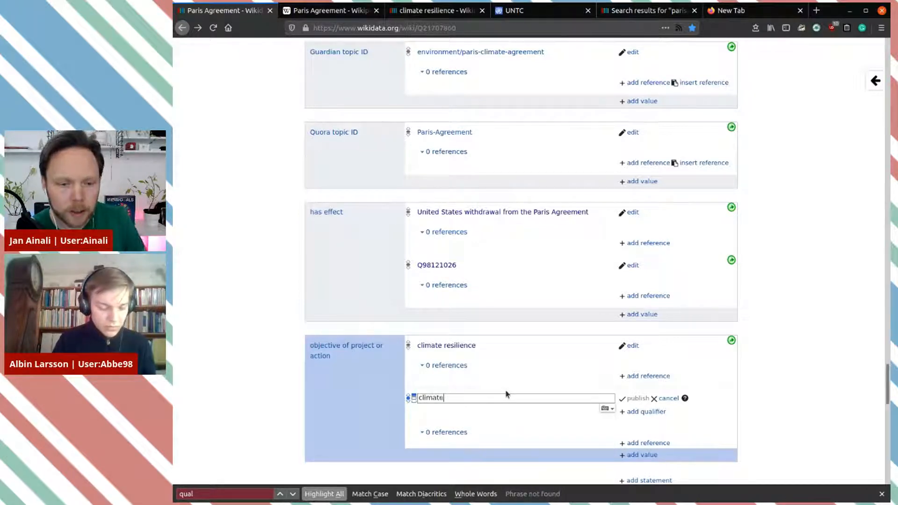
type(" change ada")
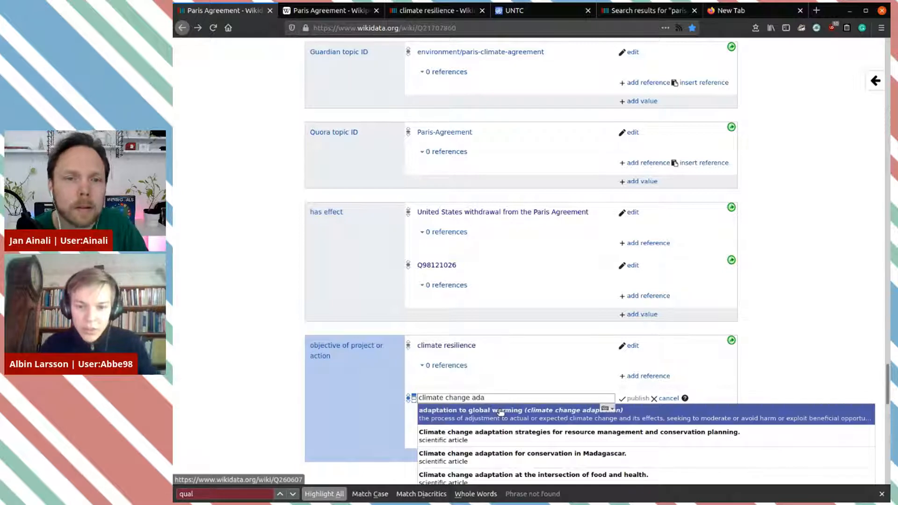
left_click(500, 418)
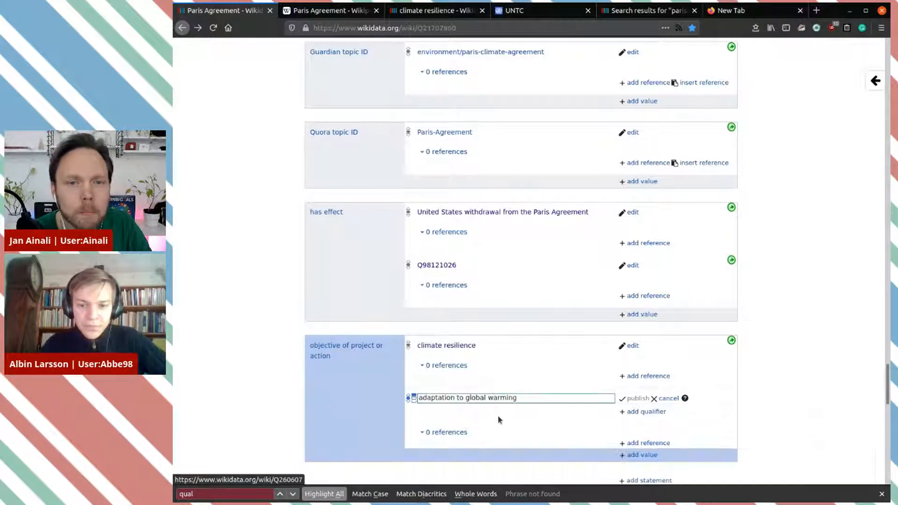
left_click(637, 399)
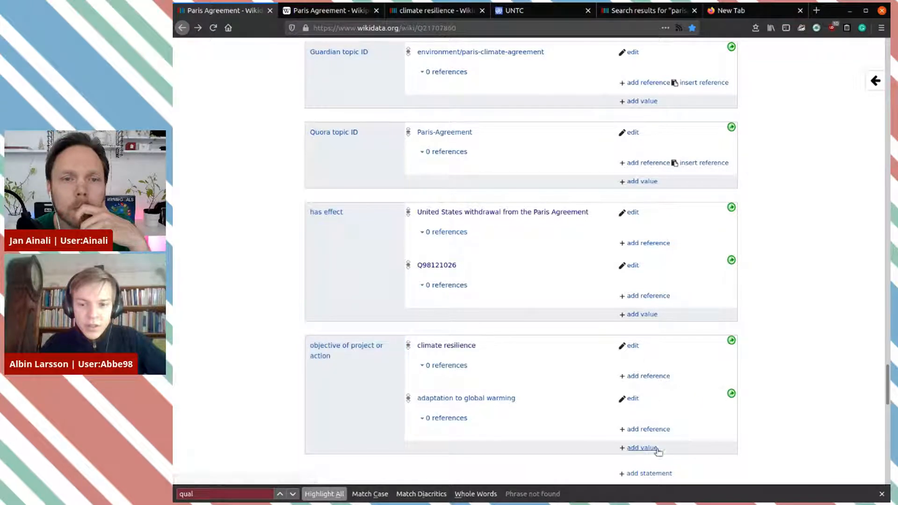
Step: Add climate change mitigation as a third objective of project or action value and publish it
left_click(646, 450)
type("global")
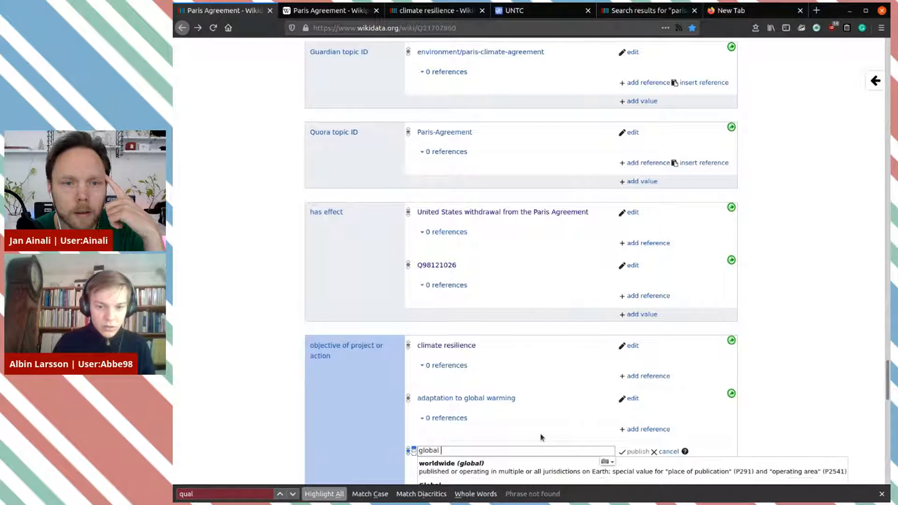
key("BackSpace")
key("BackSpace")
key("BackSpace")
key("BackSpace")
key("BackSpace")
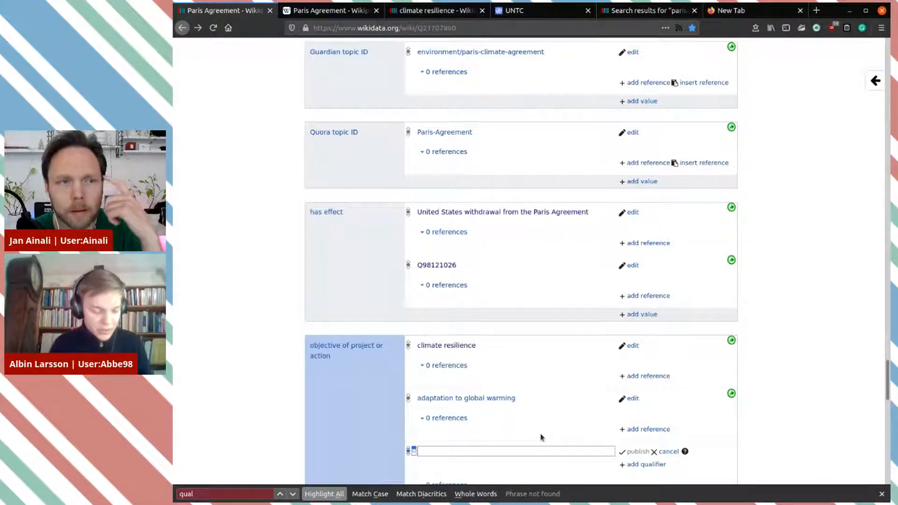
type("clima")
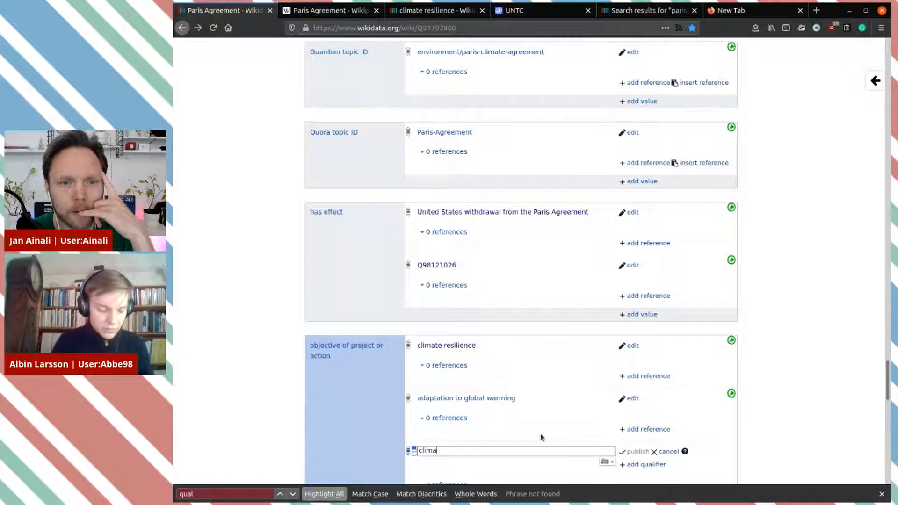
type("te change ")
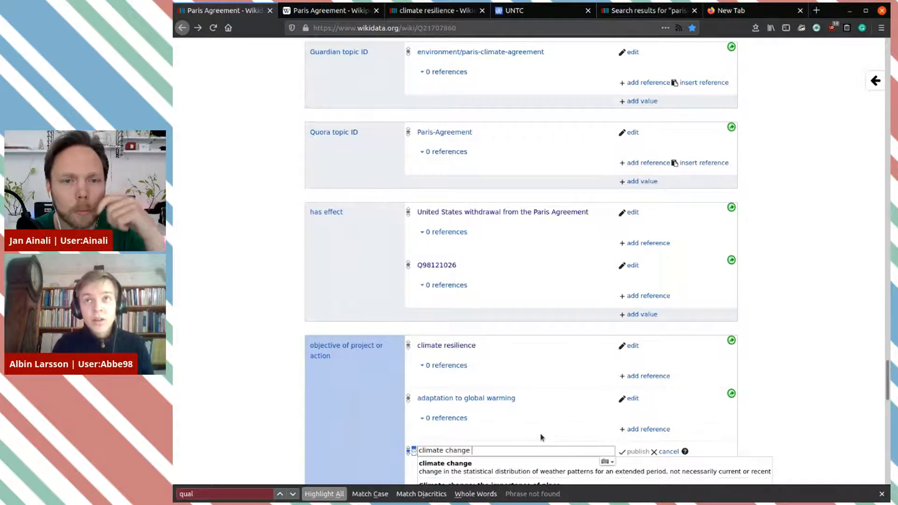
type("mitigat")
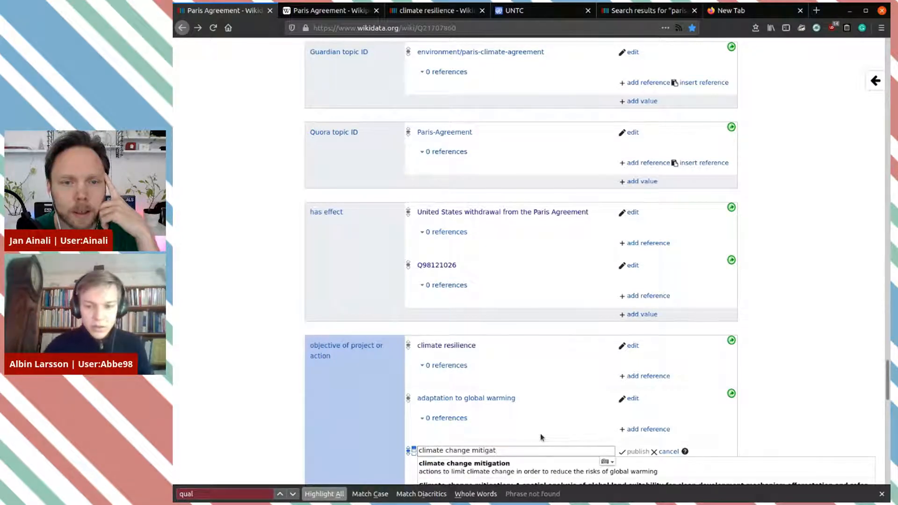
left_click(519, 468)
left_click(639, 452)
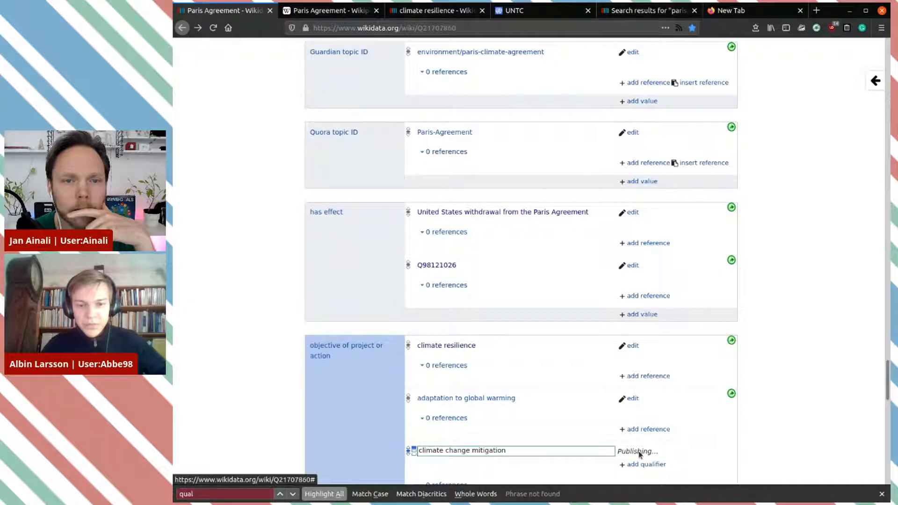
Step: Review the Paris Agreement item's statements, from the objectives and has effect values to the signatory, depositor and ratified by entries with their qualifiers and references
scroll(758, 295, "down", 3)
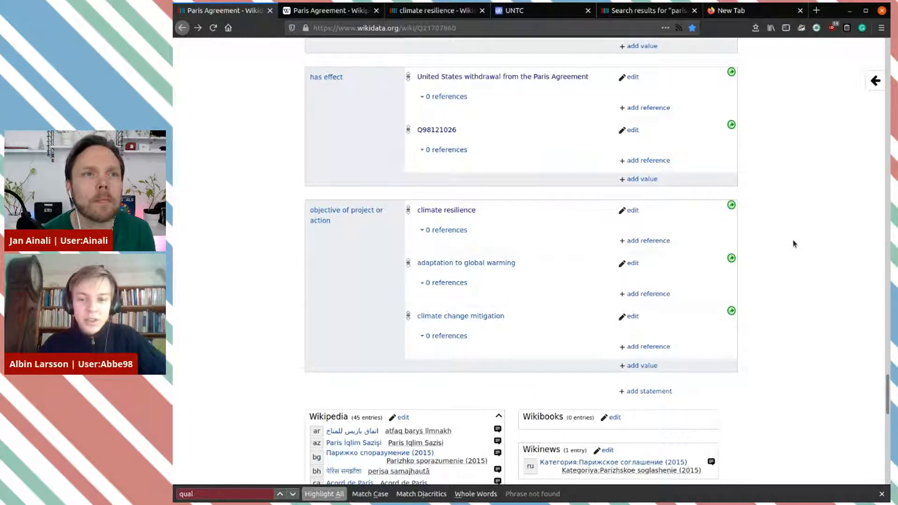
scroll(554, 209, "up", 6)
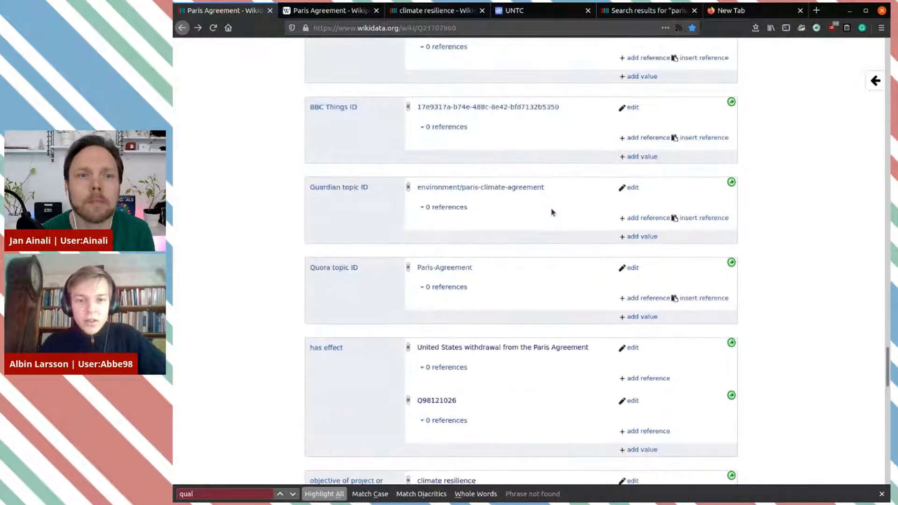
scroll(552, 211, "down", 4)
scroll(538, 211, "up", 5)
scroll(537, 213, "up", 16)
scroll(537, 209, "up", 20)
scroll(539, 212, "up", 2)
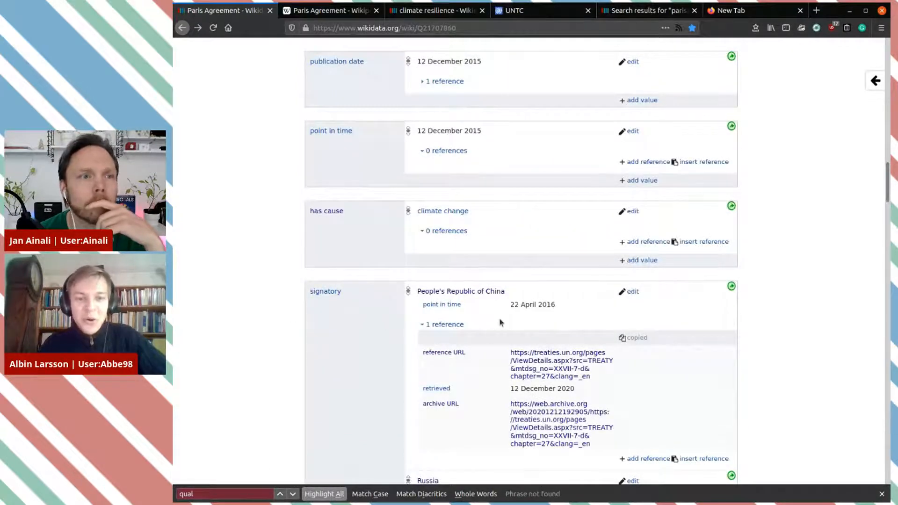
scroll(476, 321, "down", 1)
scroll(476, 321, "down", 12)
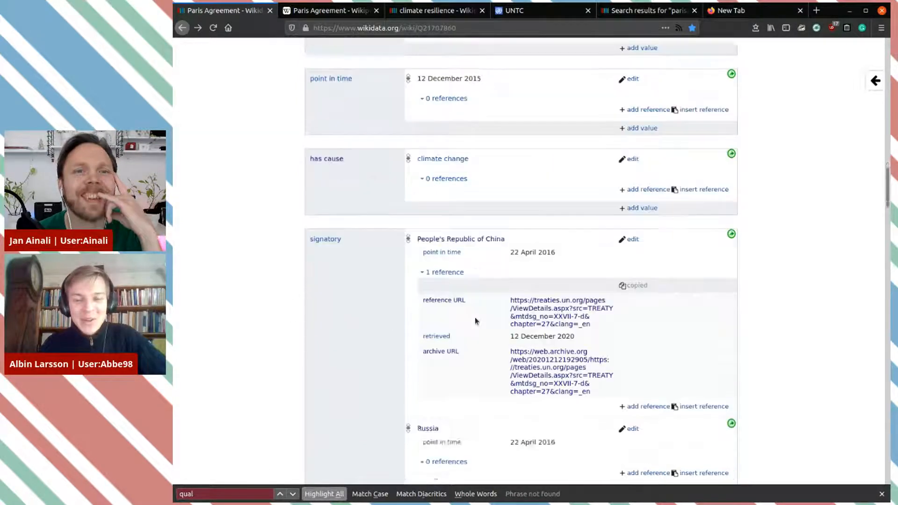
scroll(341, 290, "down", 5)
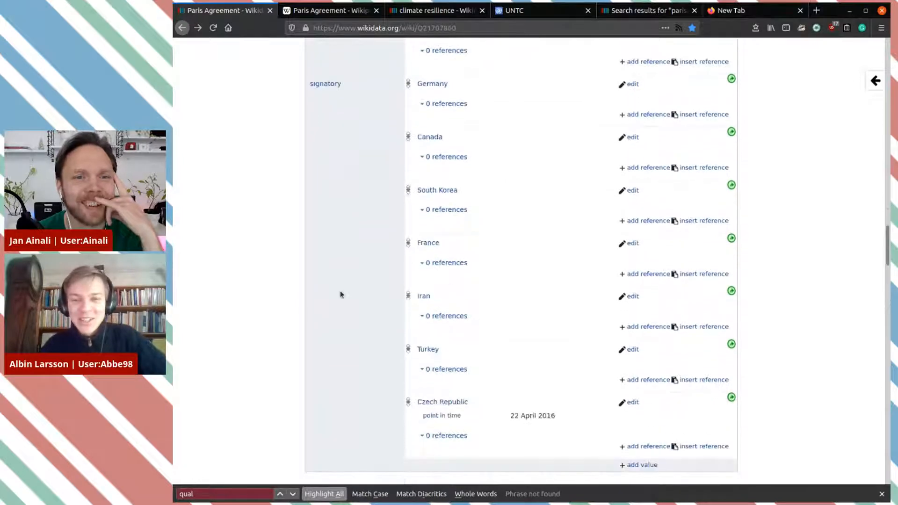
scroll(354, 238, "down", 7)
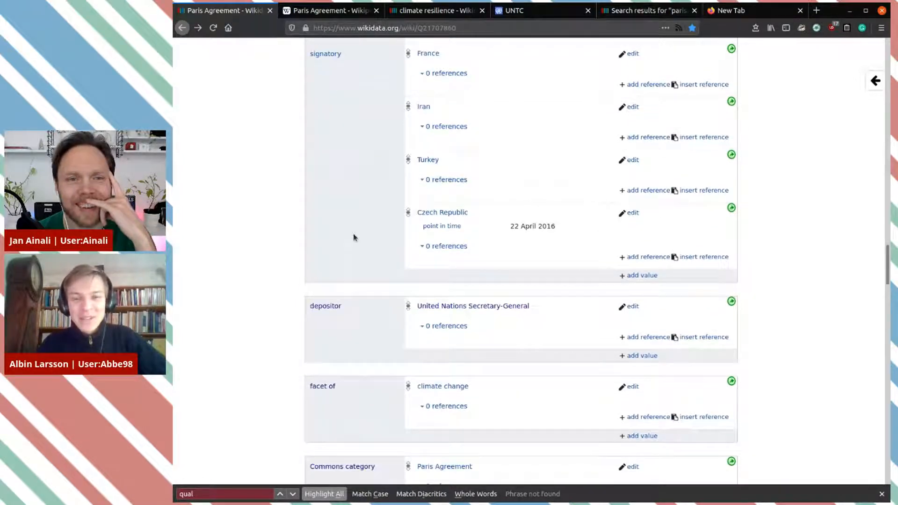
scroll(354, 237, "down", 2)
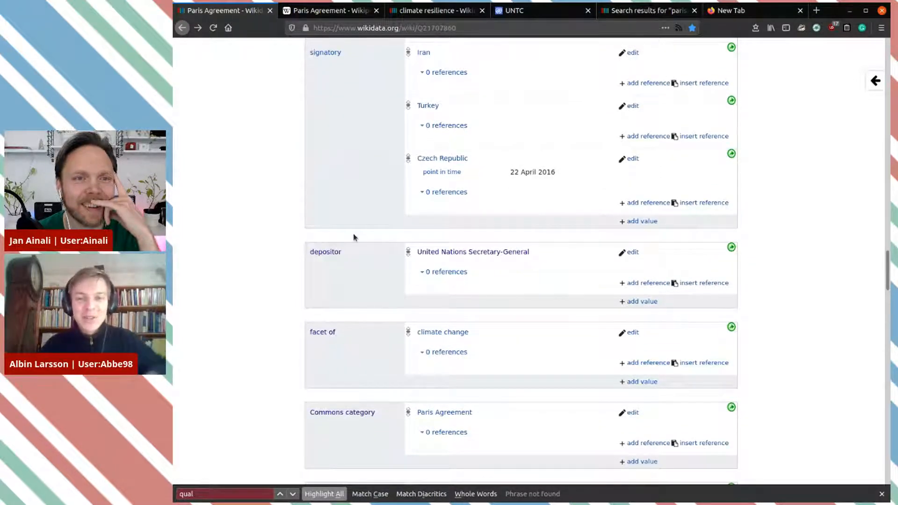
scroll(386, 153, "down", 15)
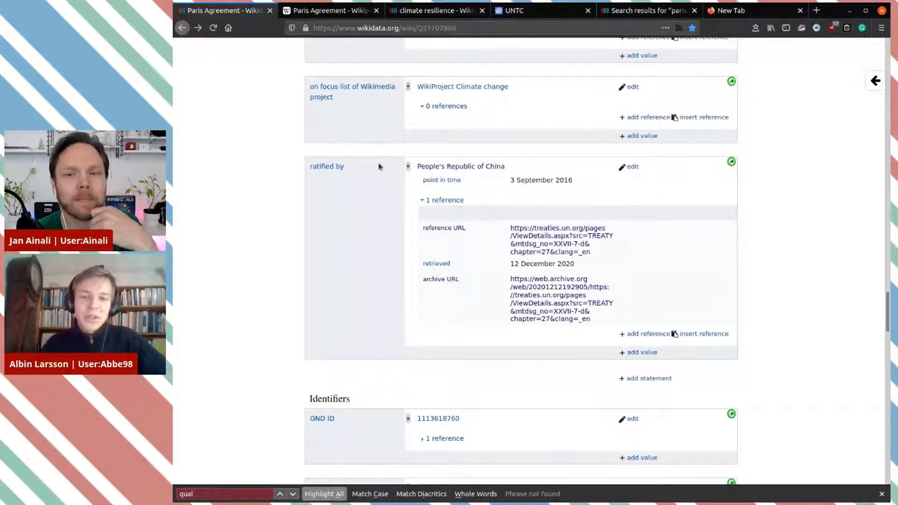
scroll(336, 247, "down", 1)
scroll(335, 243, "down", 2)
scroll(338, 225, "up", 6)
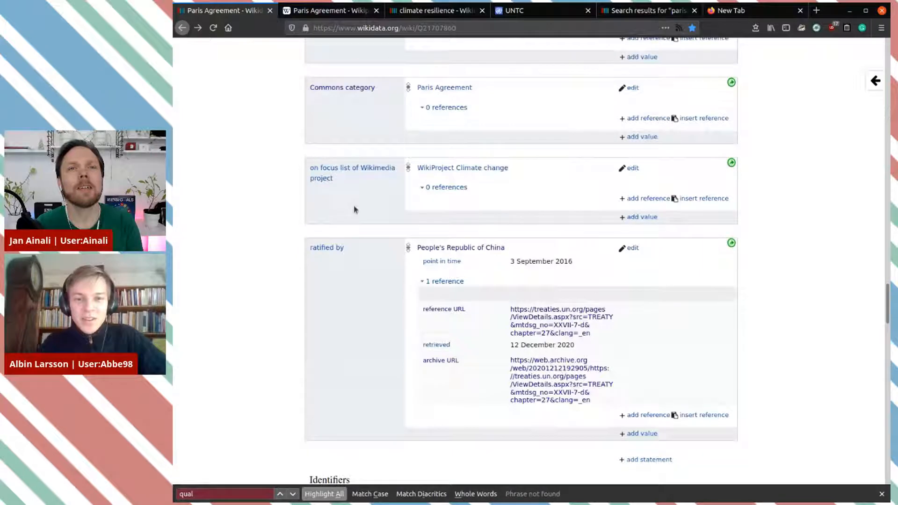
scroll(354, 209, "up", 5)
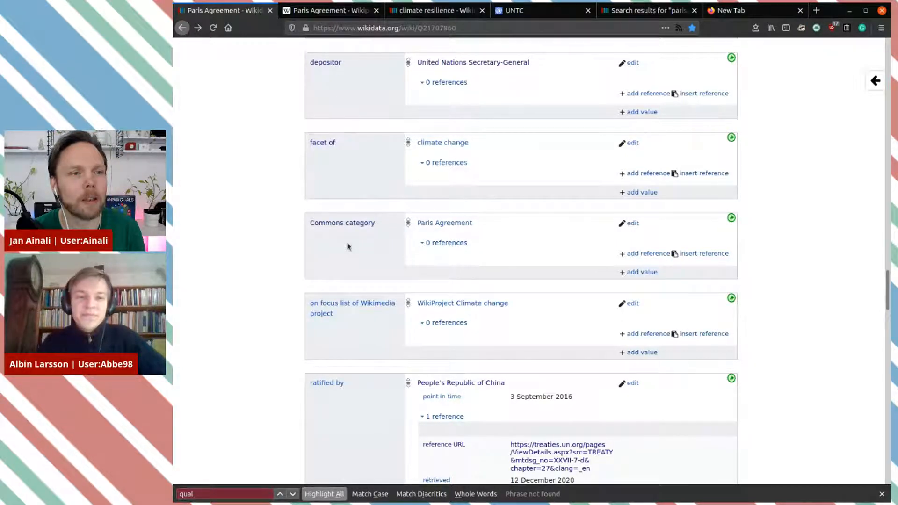
Step: Switch to the United Nations Treaty Collection page, open the site's FAQ and read what information it offers about treaties
left_click(522, 11)
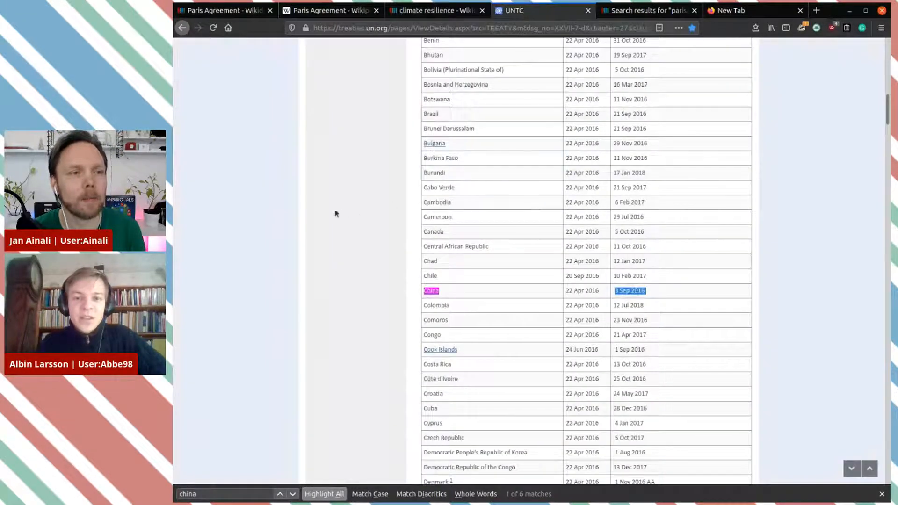
left_click(317, 215)
scroll(318, 215, "up", 4)
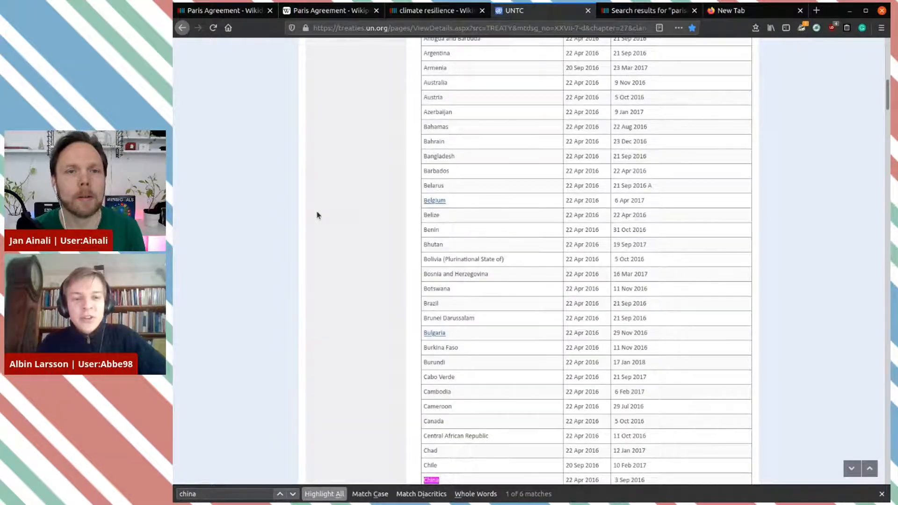
scroll(317, 215, "up", 10)
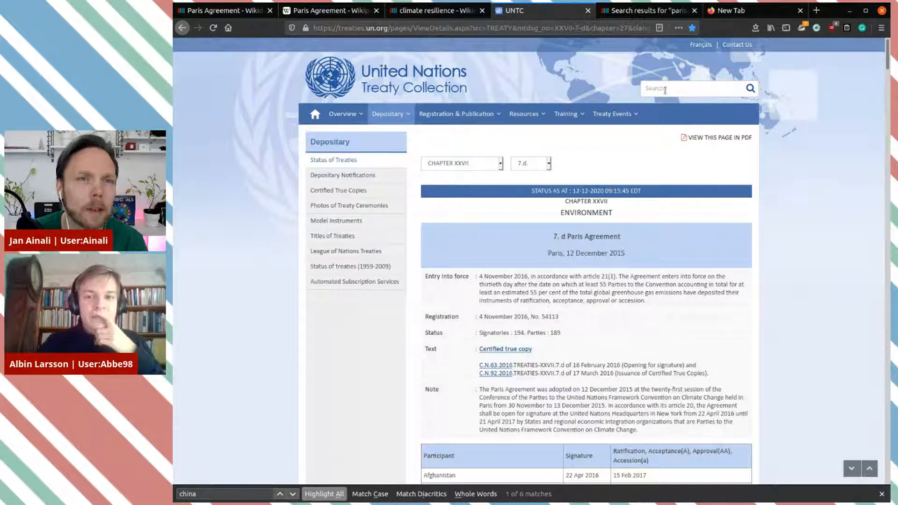
left_click(341, 115)
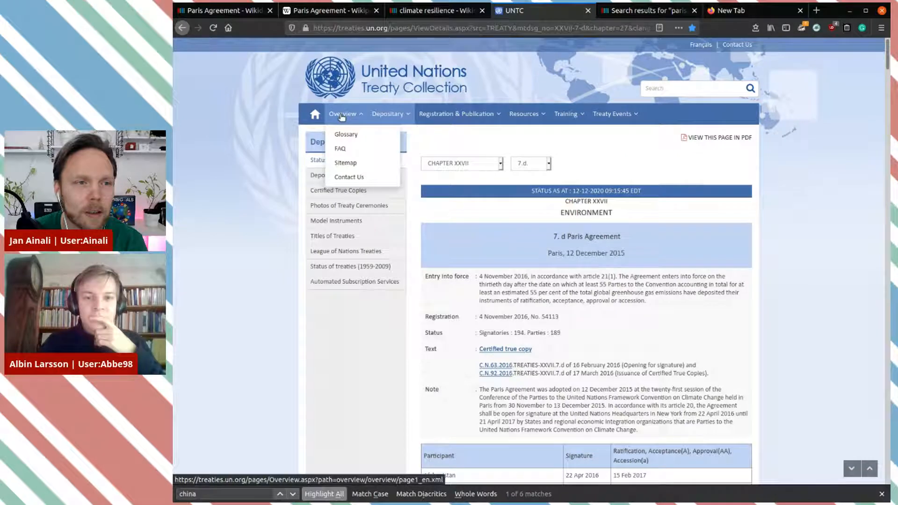
left_click(341, 149)
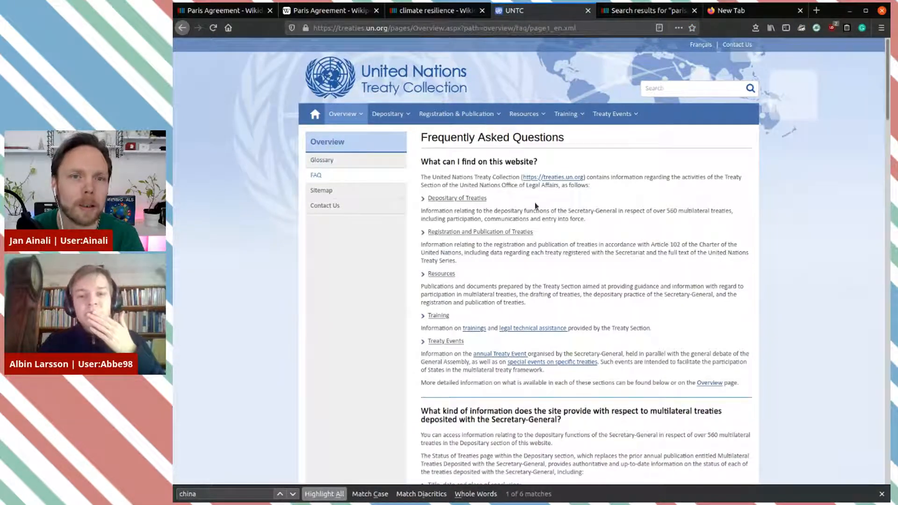
scroll(670, 182, "down", 3)
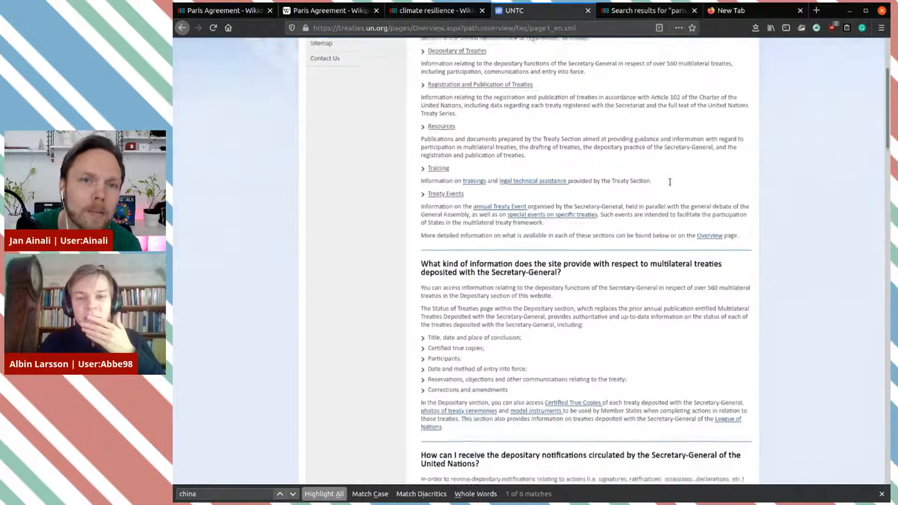
scroll(670, 182, "down", 3)
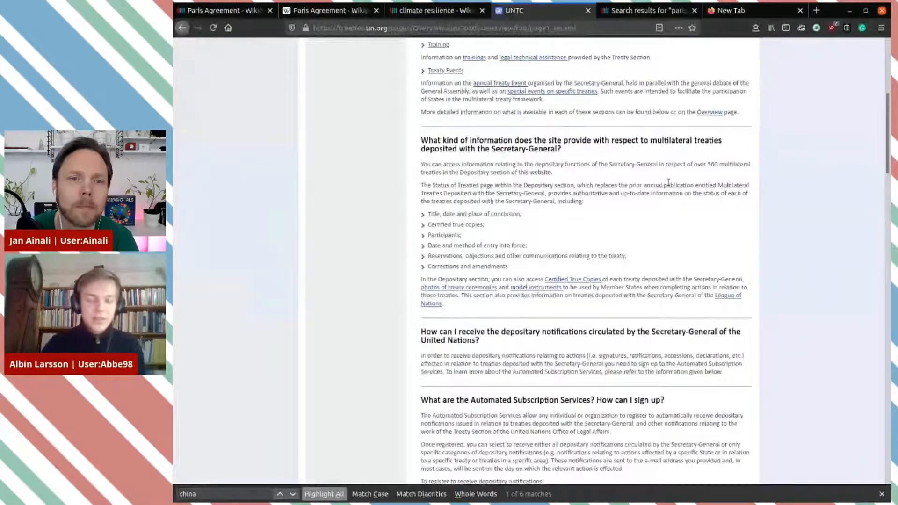
Step: Search the FAQ page for "public" and for "lice", and clear the search term
key("ctrl+f")
type("pub")
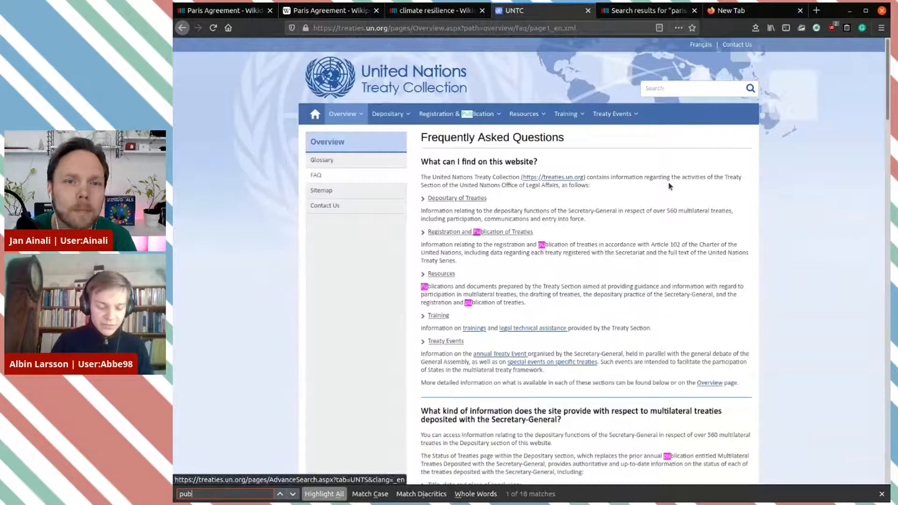
type("lic")
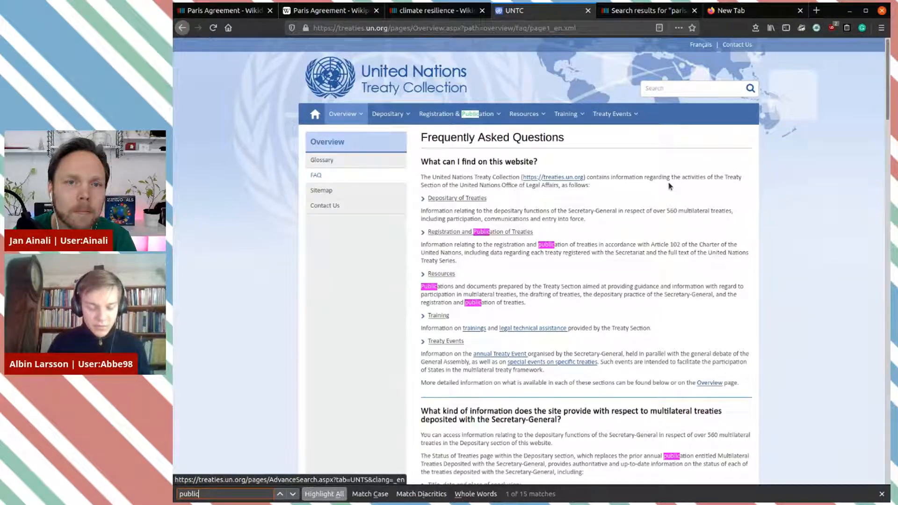
key("BackSpace")
key("BackSpace")
key("BackSpace")
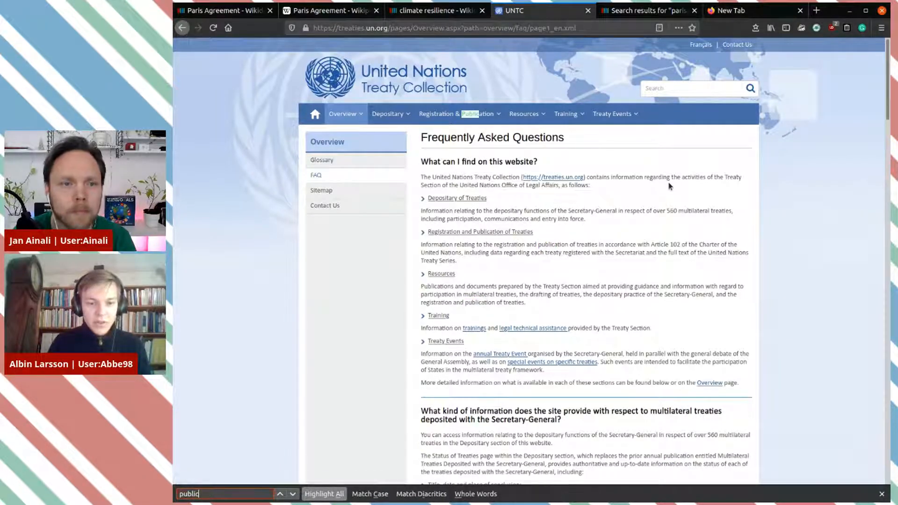
key("BackSpace")
key("BackSpace")
key("BackSpace")
type("lice")
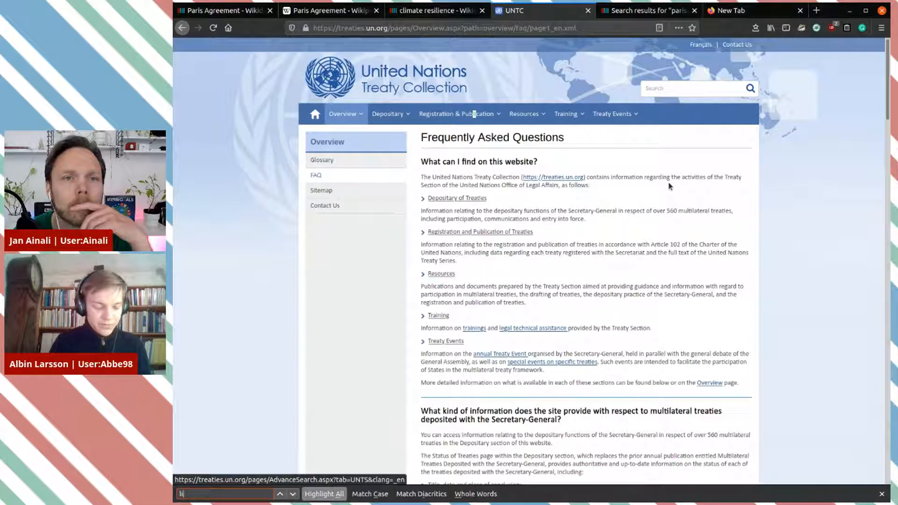
key("BackSpace")
key("BackSpace")
key("BackSpace")
key("BackSpace")
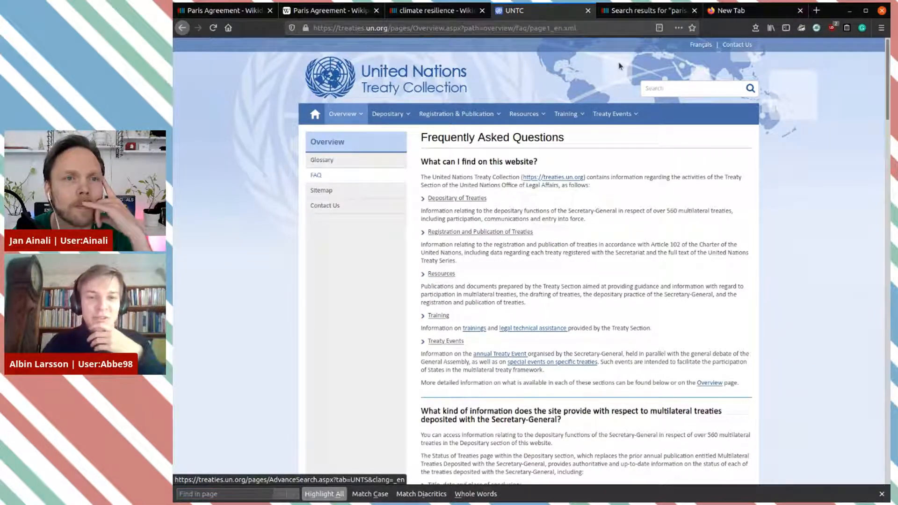
Step: Return to the Paris Agreement item and compare the ratified by and signatory statements, checking which countries have dates and references
left_click(243, 11)
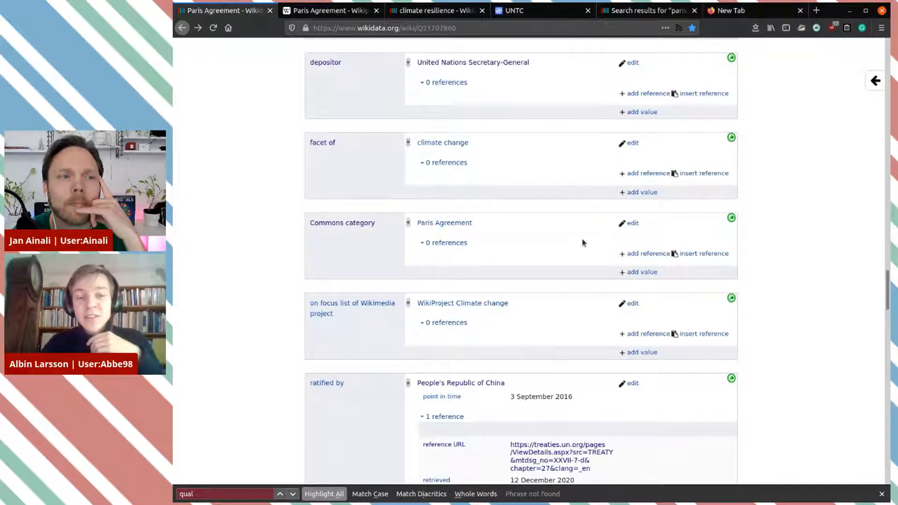
scroll(582, 239, "down", 5)
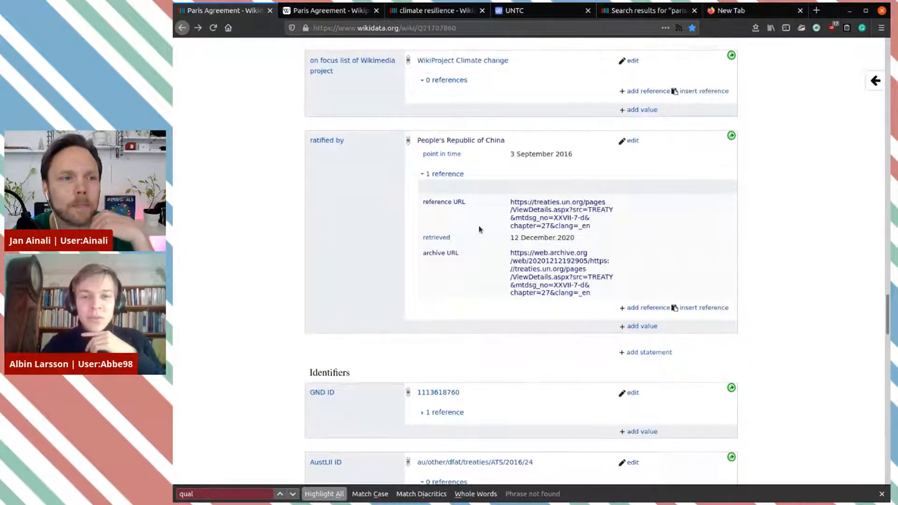
scroll(479, 226, "up", 13)
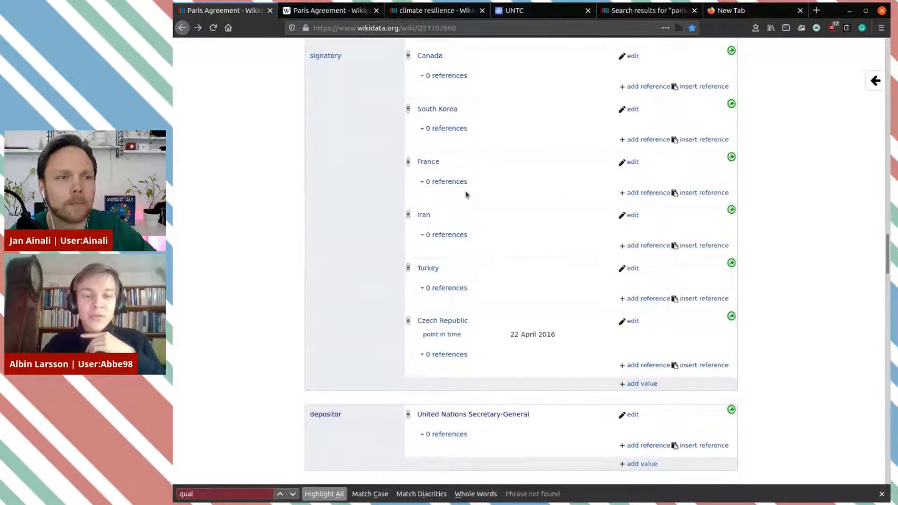
scroll(490, 192, "up", 5)
scroll(494, 163, "up", 1)
scroll(494, 164, "up", 6)
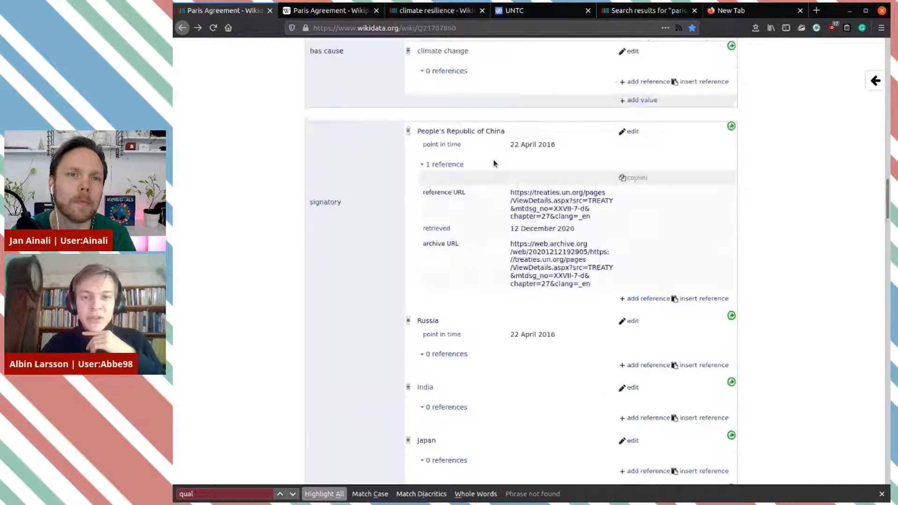
scroll(833, 254, "down", 10)
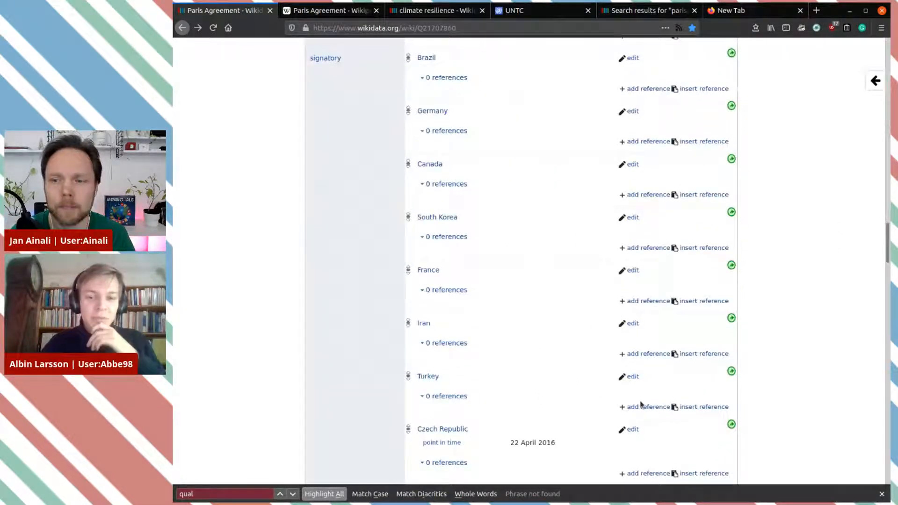
scroll(795, 393, "down", 5)
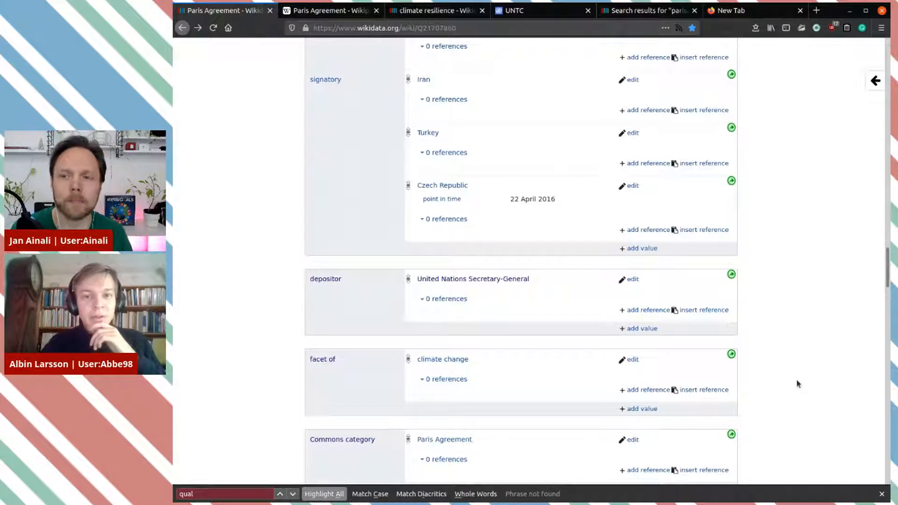
scroll(796, 380, "up", 12)
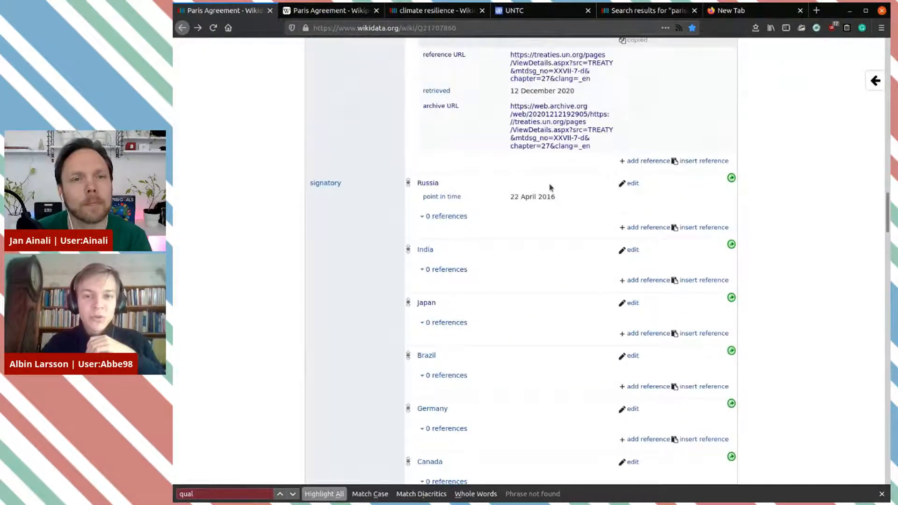
Step: Review the item's statements from signatory and depositor through ratified by and identifiers, then the location, title and language entries
scroll(863, 381, "down", 2)
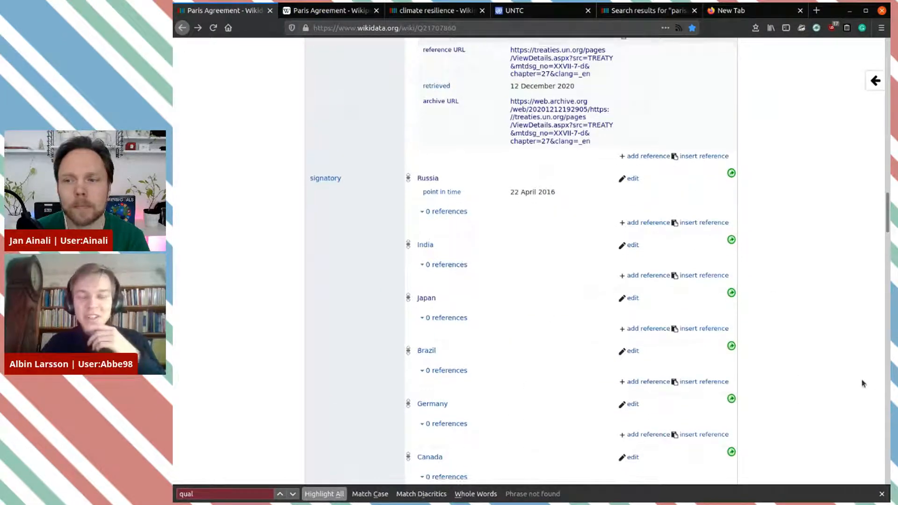
scroll(863, 384, "down", 18)
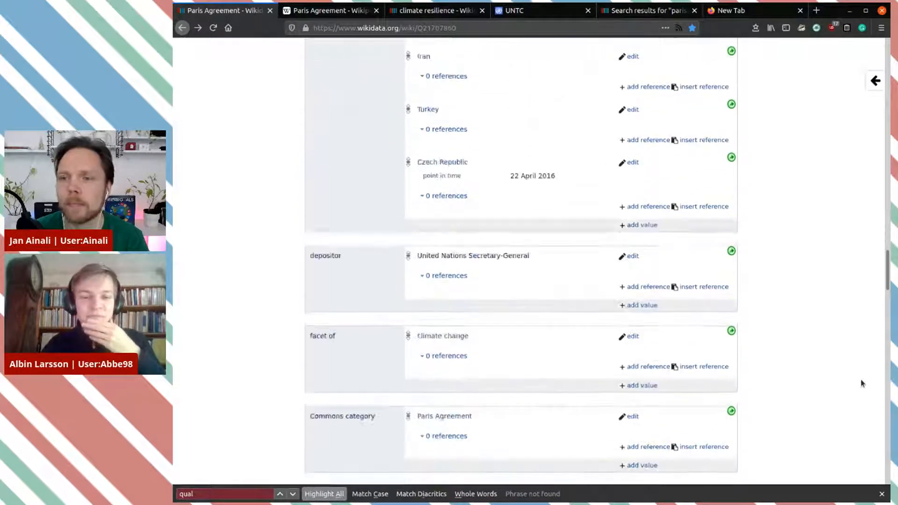
scroll(858, 380, "down", 7)
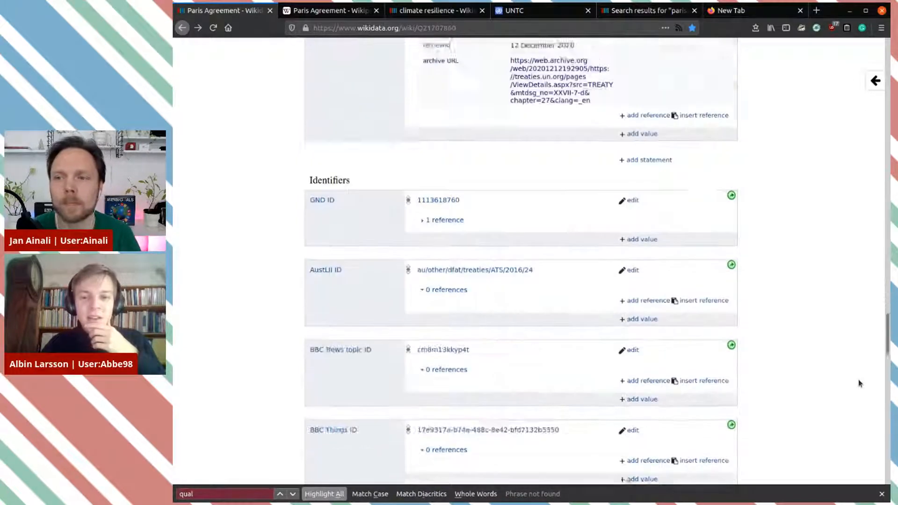
scroll(794, 239, "up", 6)
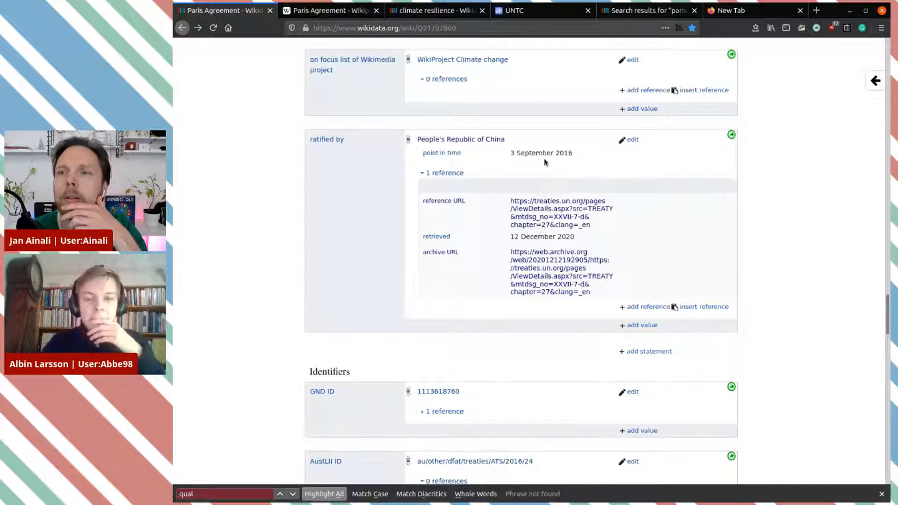
scroll(544, 161, "up", 8)
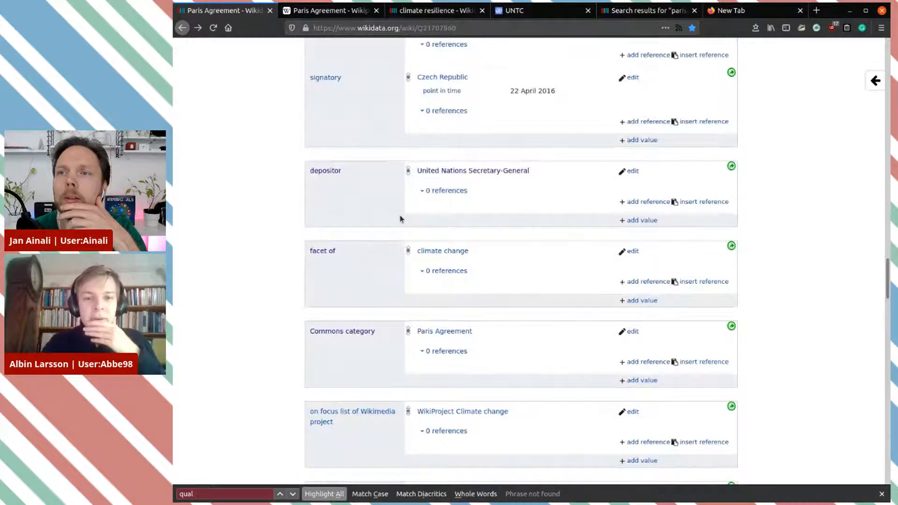
scroll(401, 219, "up", 15)
scroll(401, 219, "up", 15)
scroll(400, 219, "up", 4)
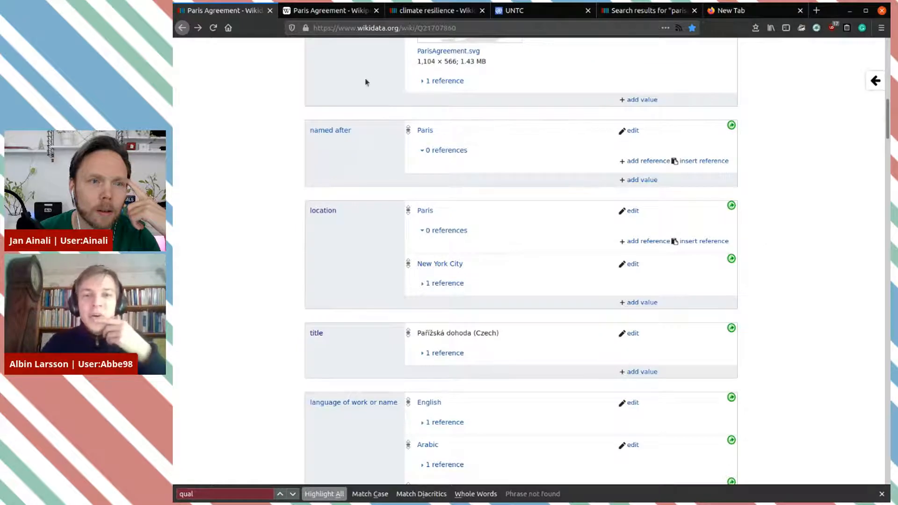
Step: Switch to the Paris Agreement Wikipedia article, open its linked Wikisource text in a separate tab and view it
left_click(320, 19)
scroll(572, 136, "up", 10)
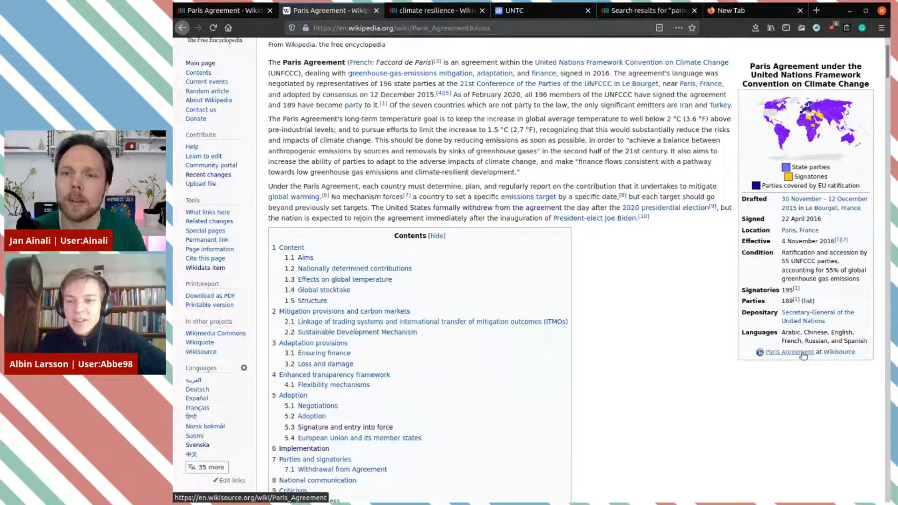
left_click_drag(803, 356, 383, 11)
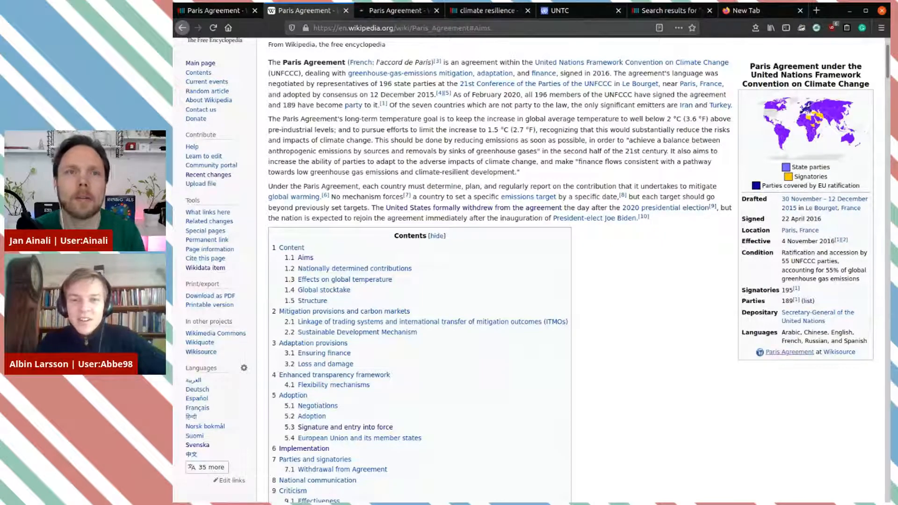
left_click(383, 11)
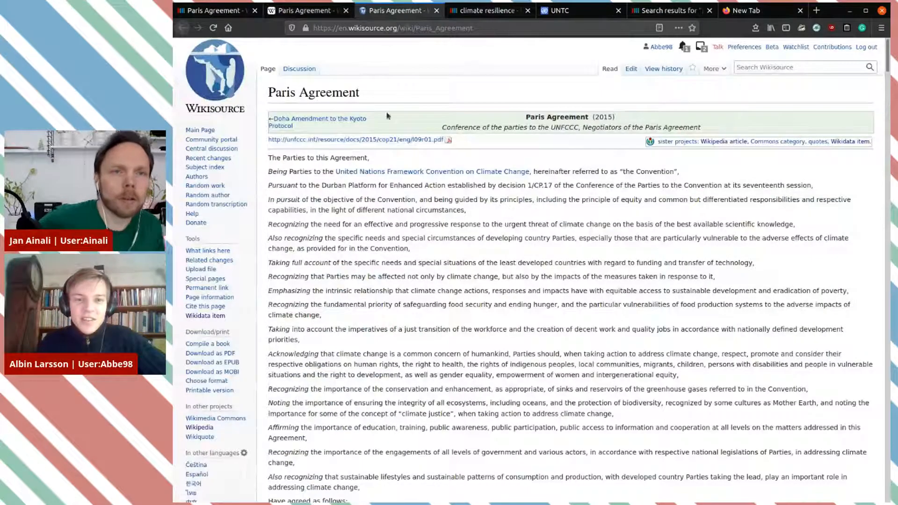
left_click(402, 28)
key("Escape")
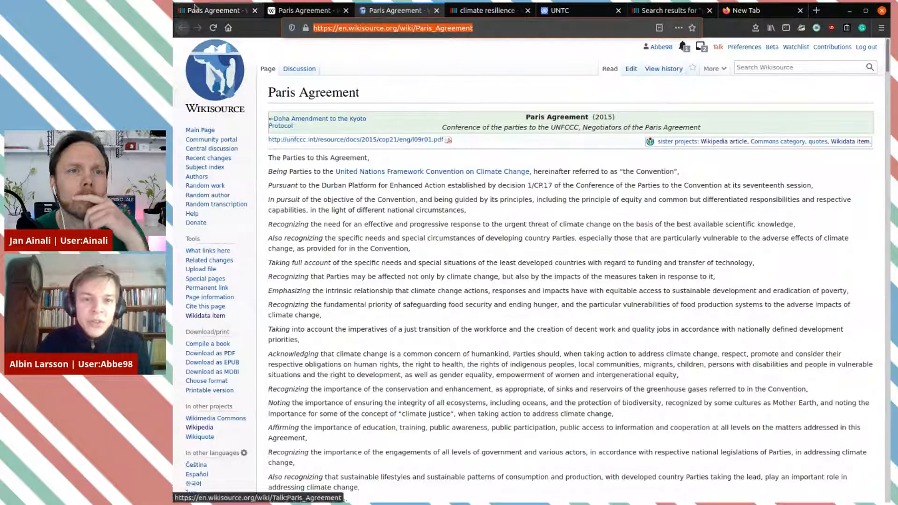
Step: Start a new statement on the Paris Agreement Wikidata item with the property "full work available at URL"
left_click(214, 9)
scroll(606, 217, "down", 15)
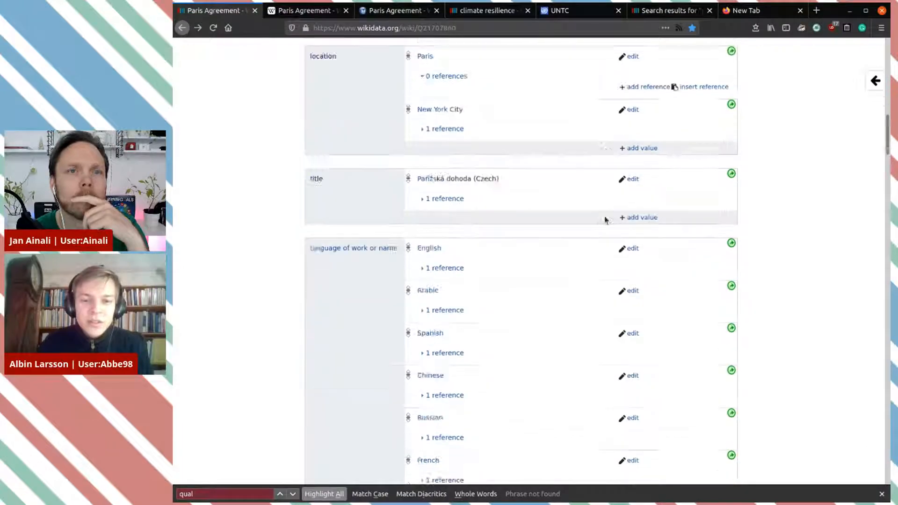
scroll(605, 217, "down", 20)
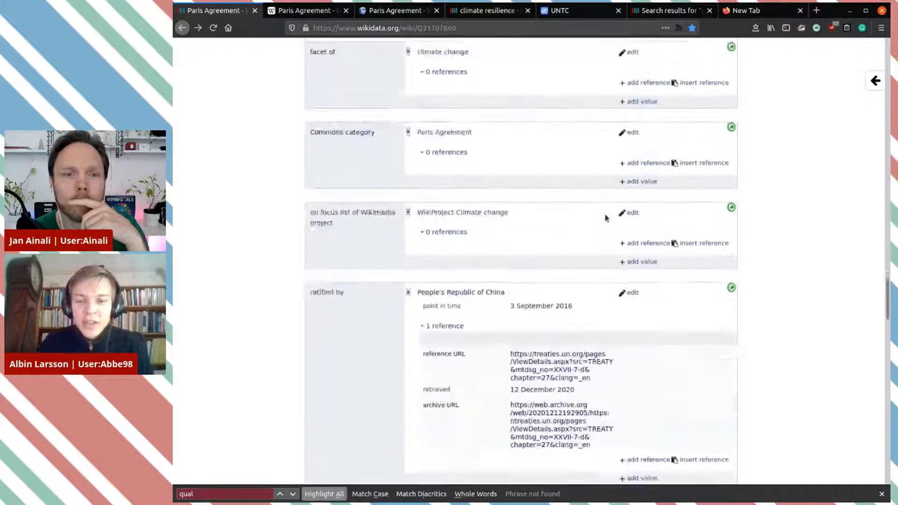
scroll(606, 218, "down", 11)
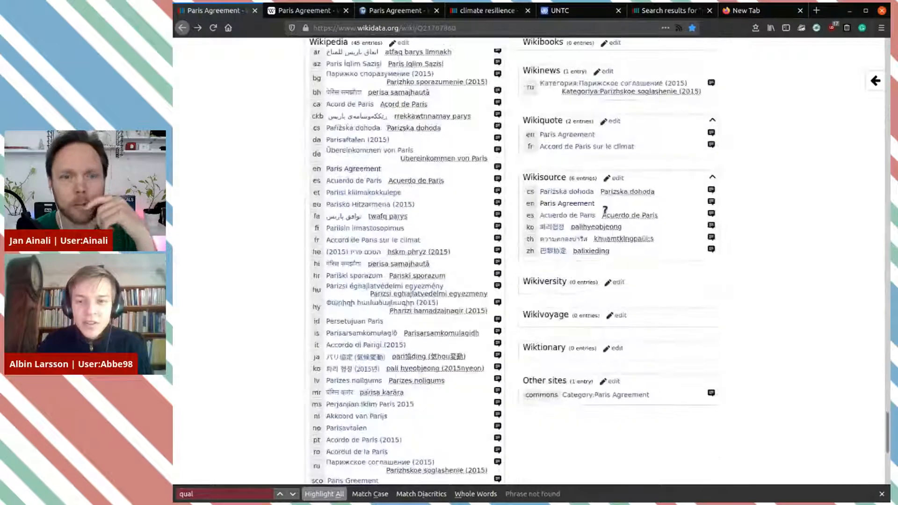
scroll(584, 217, "up", 3)
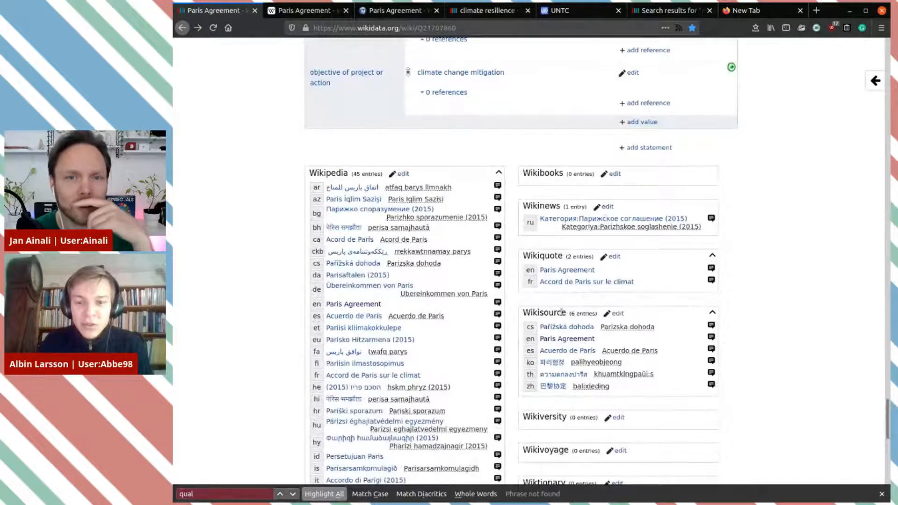
scroll(678, 314, "up", 3)
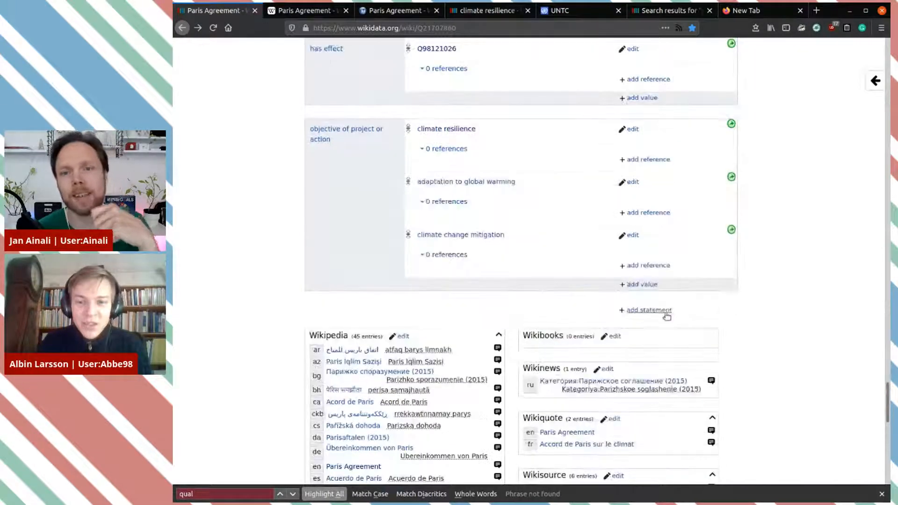
left_click(652, 311)
type("f")
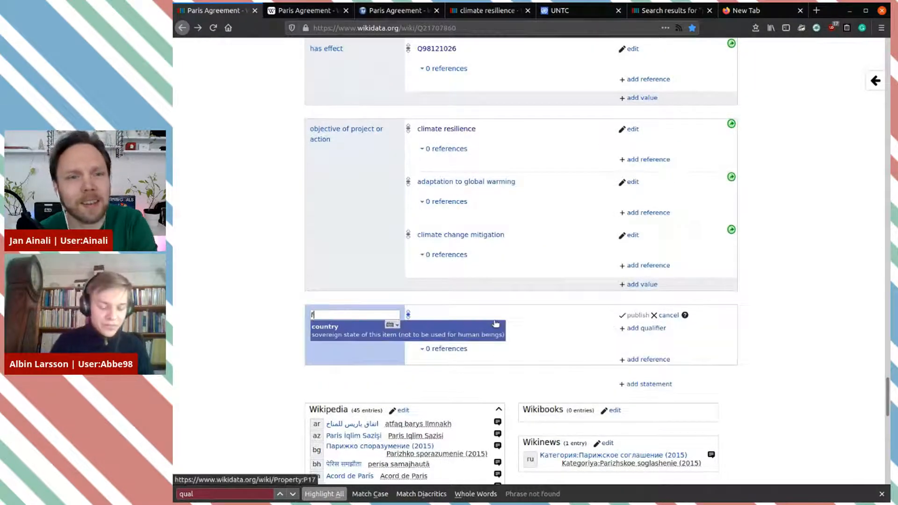
type("ull wpr")
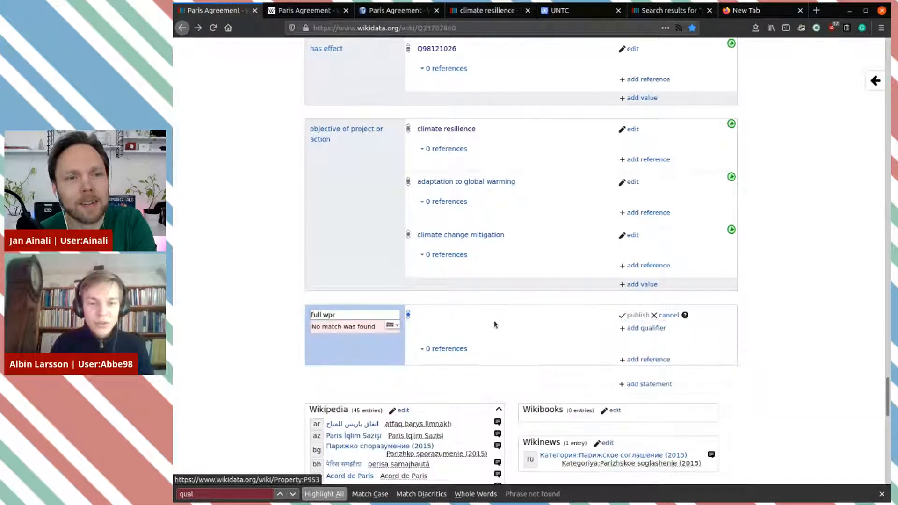
key("BackSpace")
key("BackSpace")
type("or")
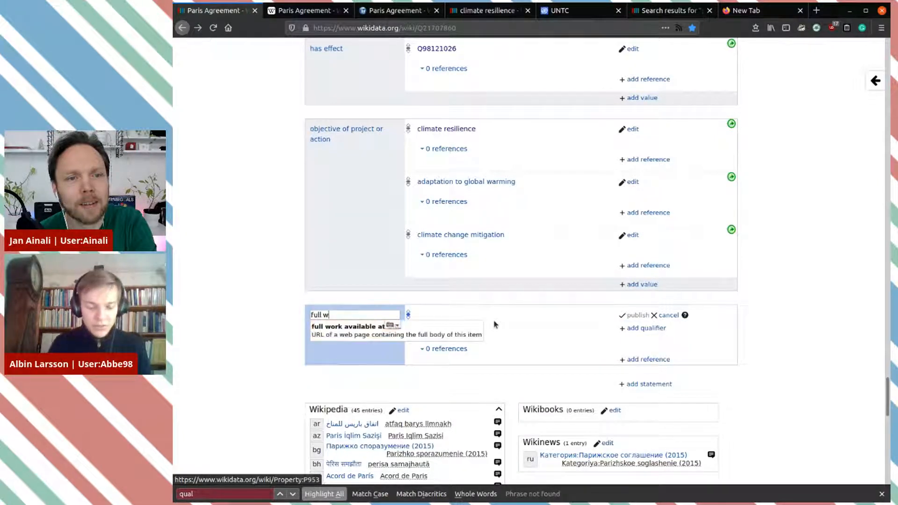
left_click(365, 338)
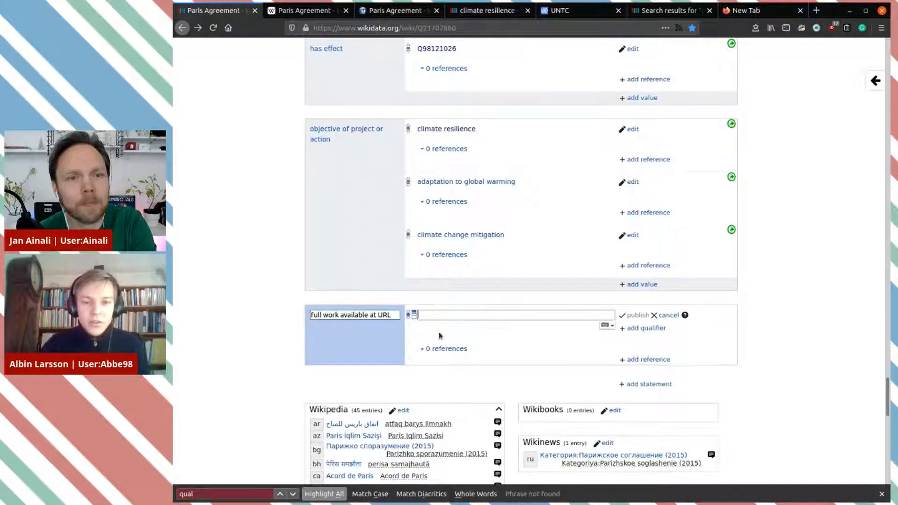
left_click(393, 11)
right_click(354, 141)
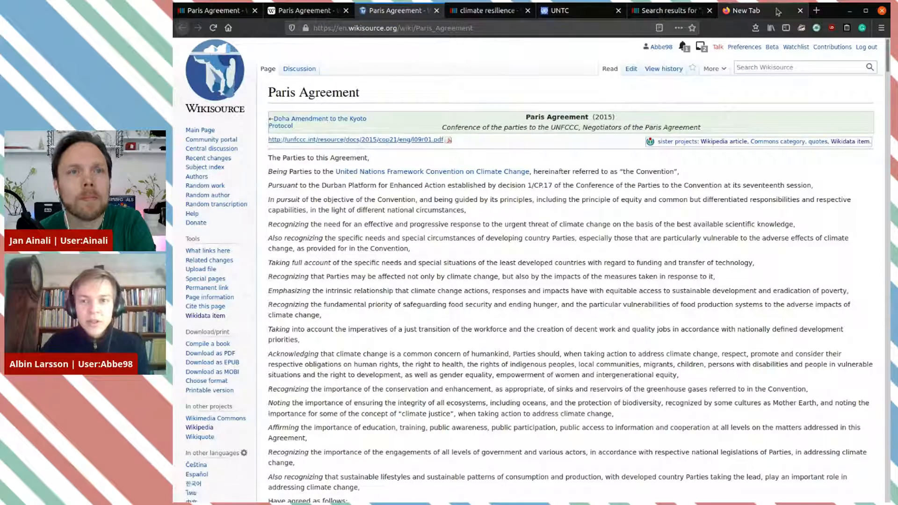
left_click(747, 11)
type("http://unfccc.int/resource/docs/2015/cop21/eng/l09r01.pdf")
key("Return")
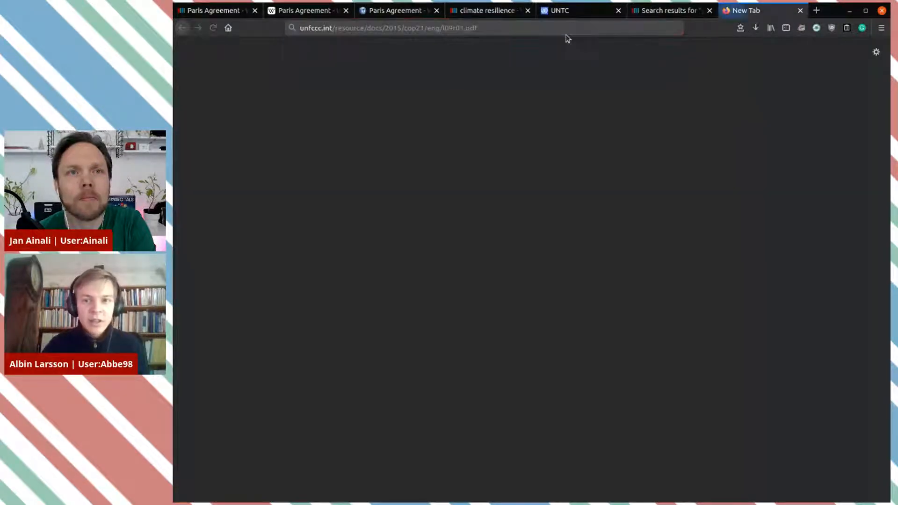
left_click(801, 11)
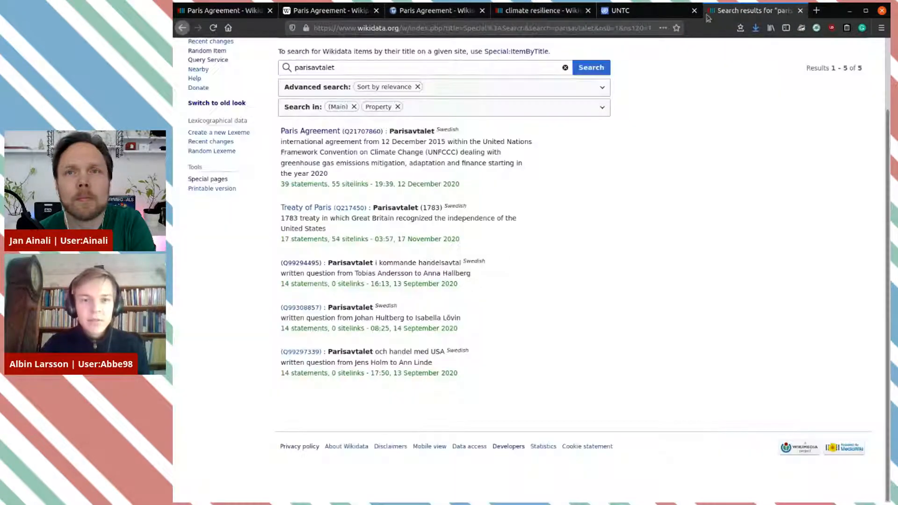
left_click(223, 12)
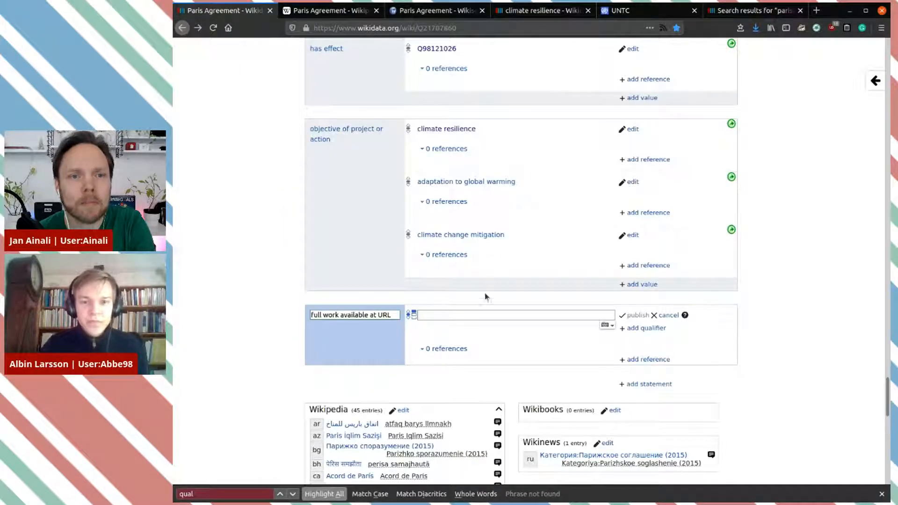
type("http://unfccc.int/resource/docs/2015/cop21/eng/l09r01.pdf")
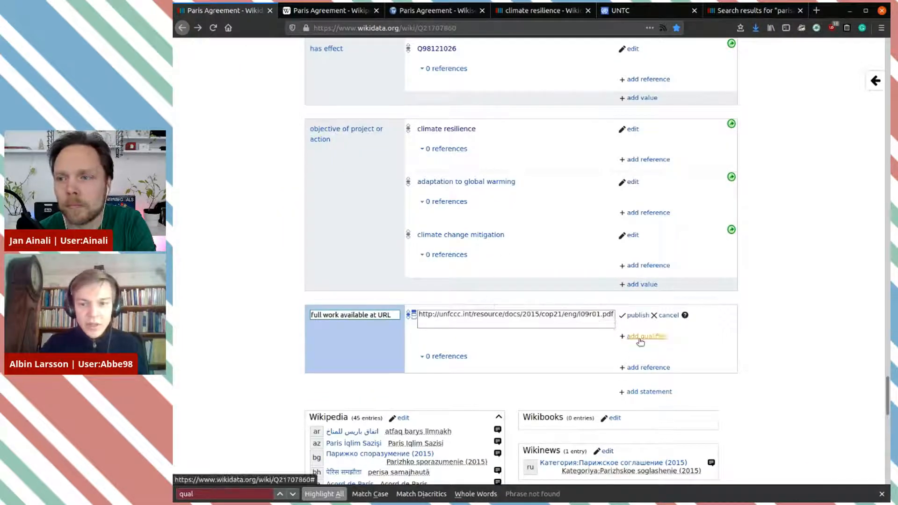
Step: Add the qualifier "language of work or name" with the value English to the full work statement and publish it
left_click(641, 338)
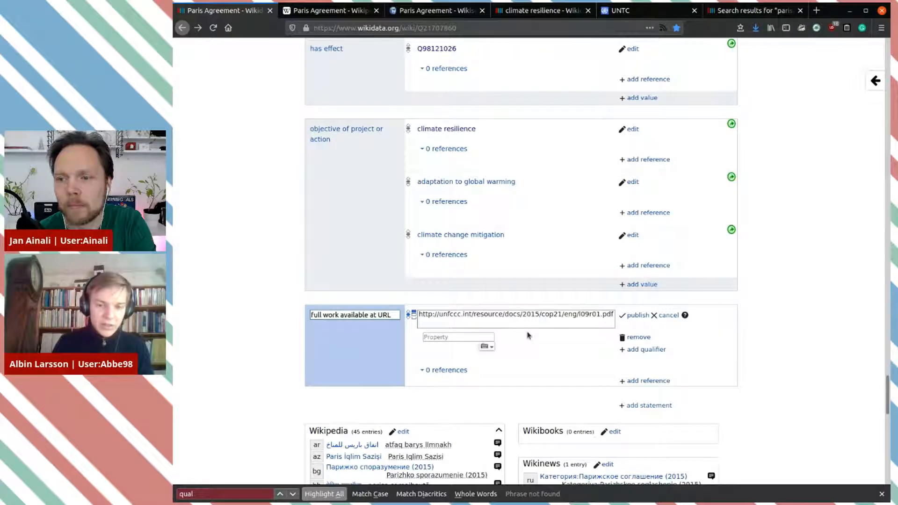
type("language")
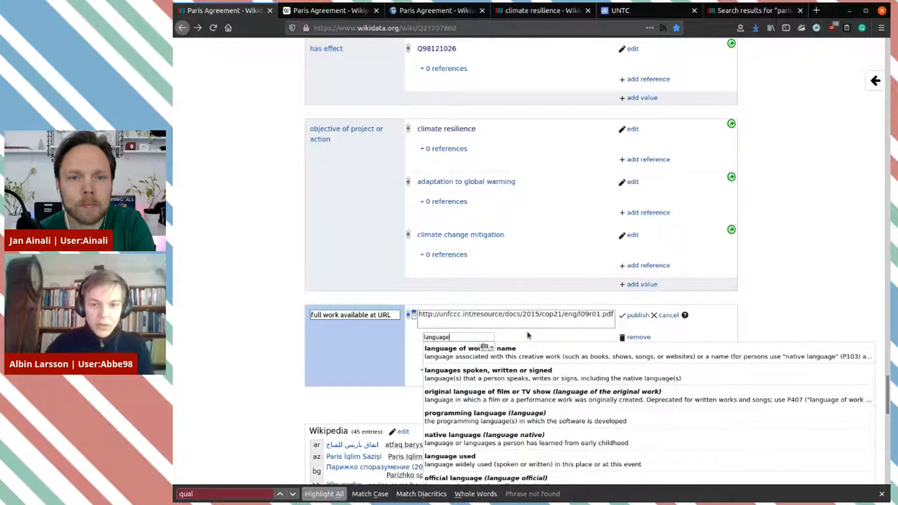
left_click(519, 359)
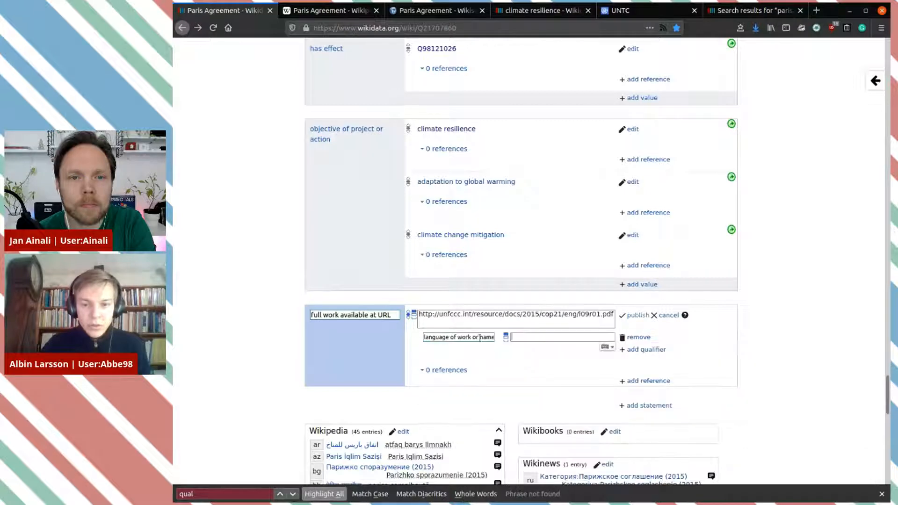
type("English")
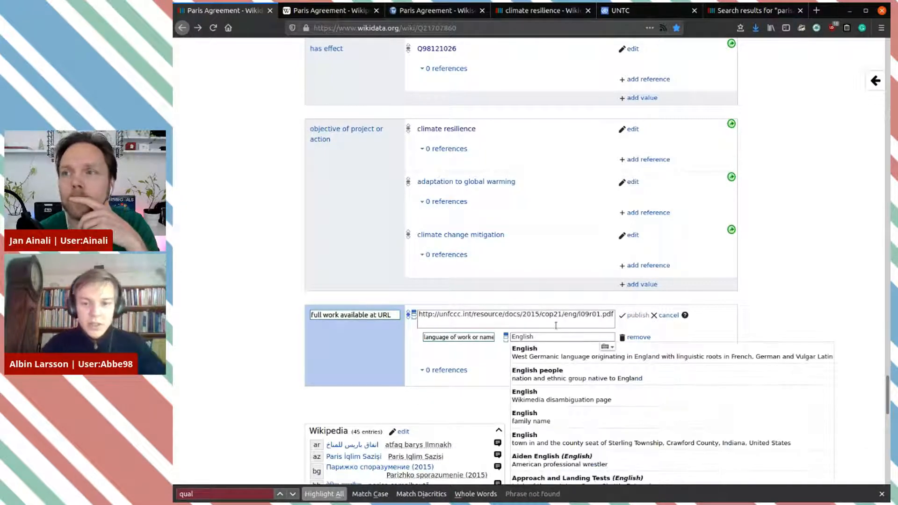
left_click(556, 350)
left_click(638, 315)
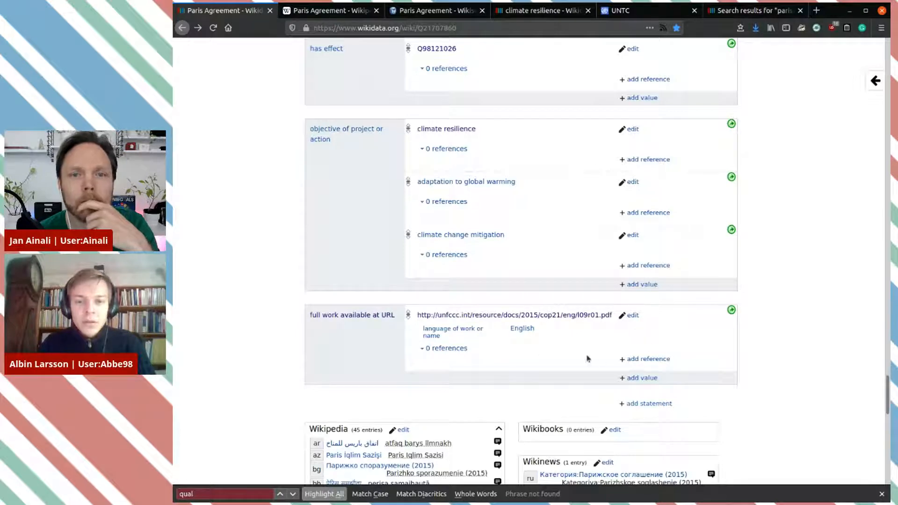
Step: Review the item's sitelinks to other Wikimedia projects, view the English Wikiquote page on the Paris Agreement, and close it
scroll(719, 310, "down", 3)
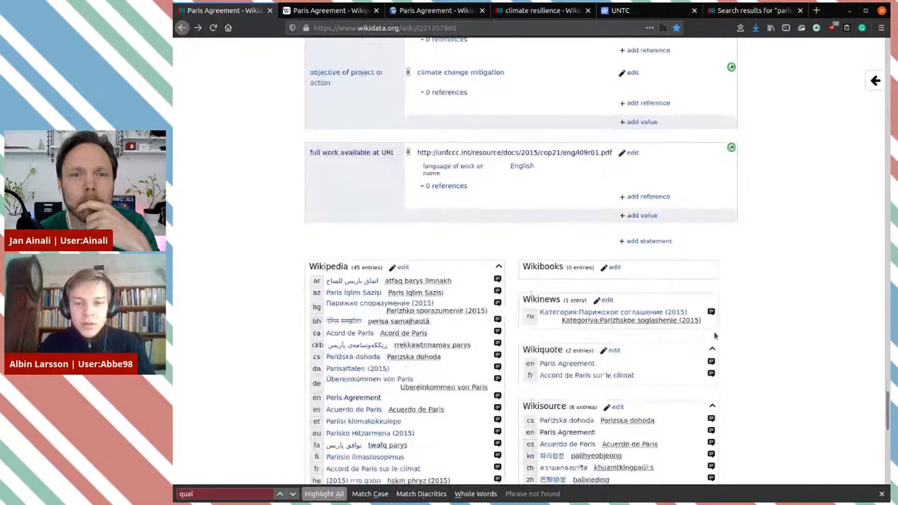
scroll(667, 314, "down", 3)
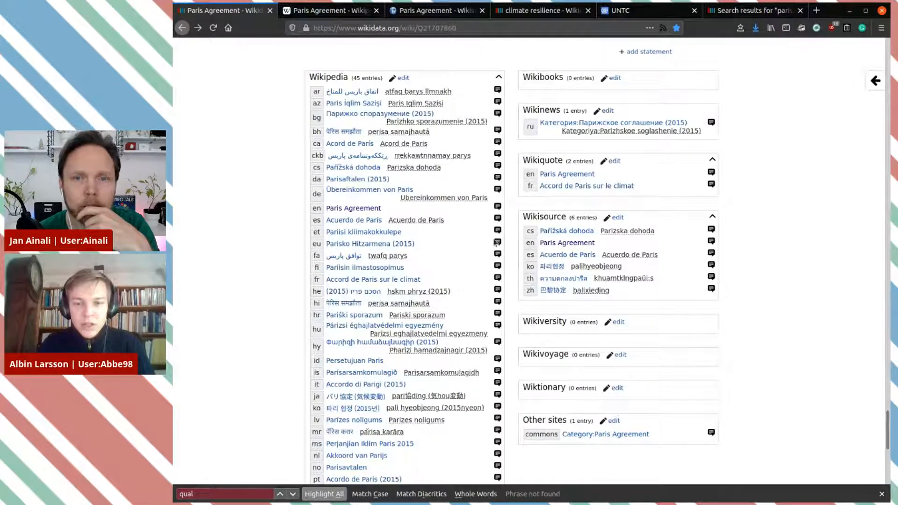
scroll(495, 242, "up", 6)
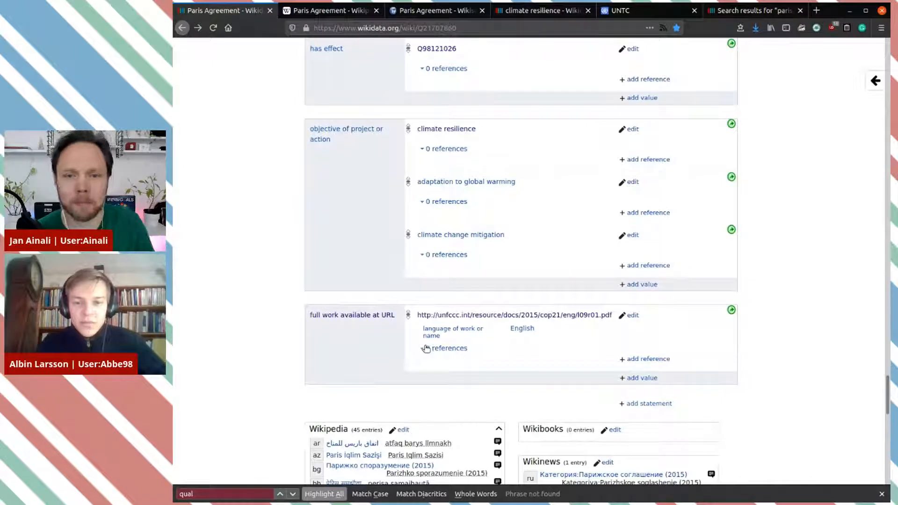
scroll(427, 350, "down", 4)
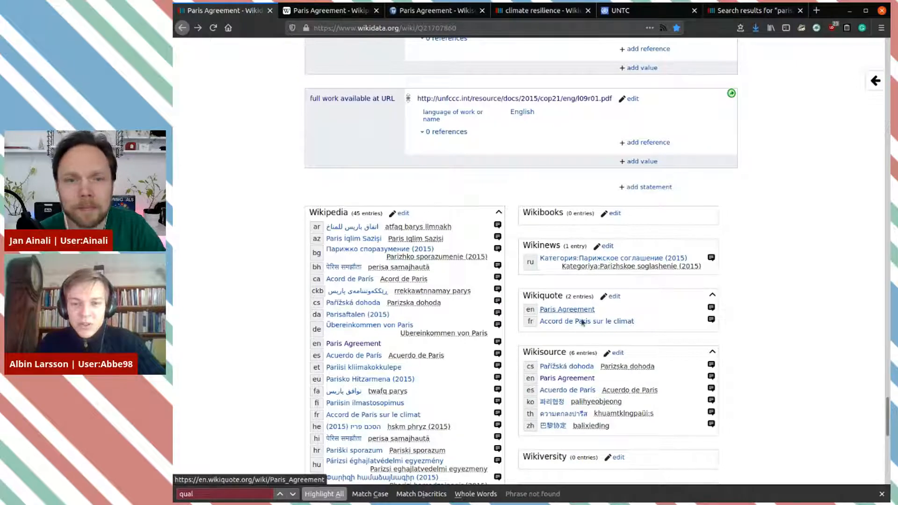
middle_click(567, 309)
left_click(316, 14)
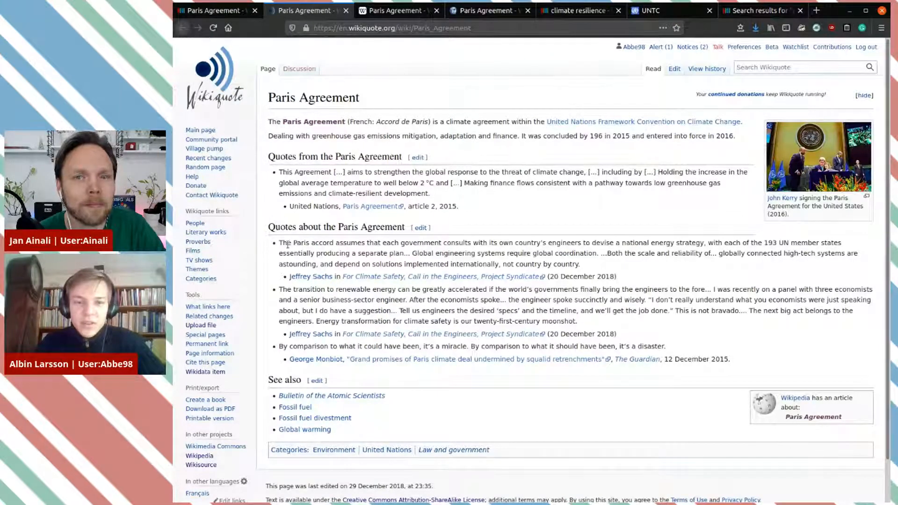
left_click(346, 10)
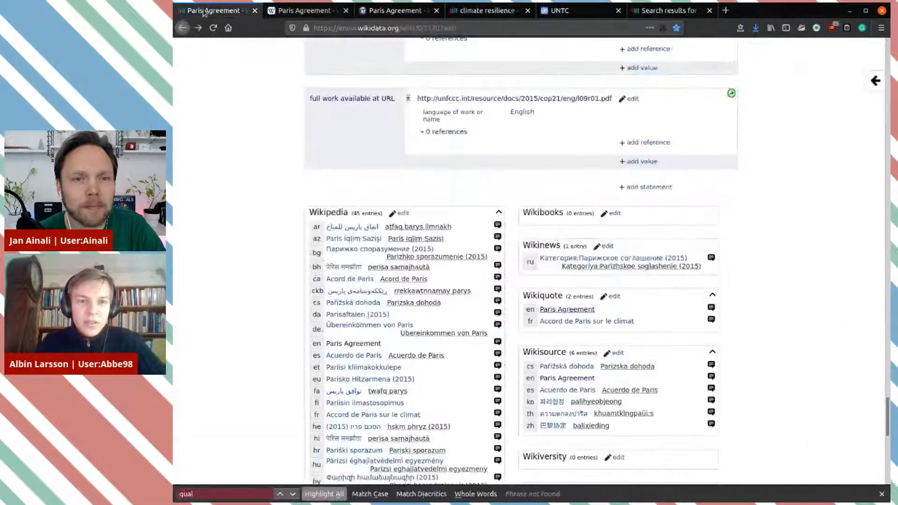
Step: Review the Paris Agreement item's statements and identifiers, including title, location, language, signatory, depositor and facet entries, and their references
scroll(627, 118, "up", 1)
scroll(627, 118, "up", 10)
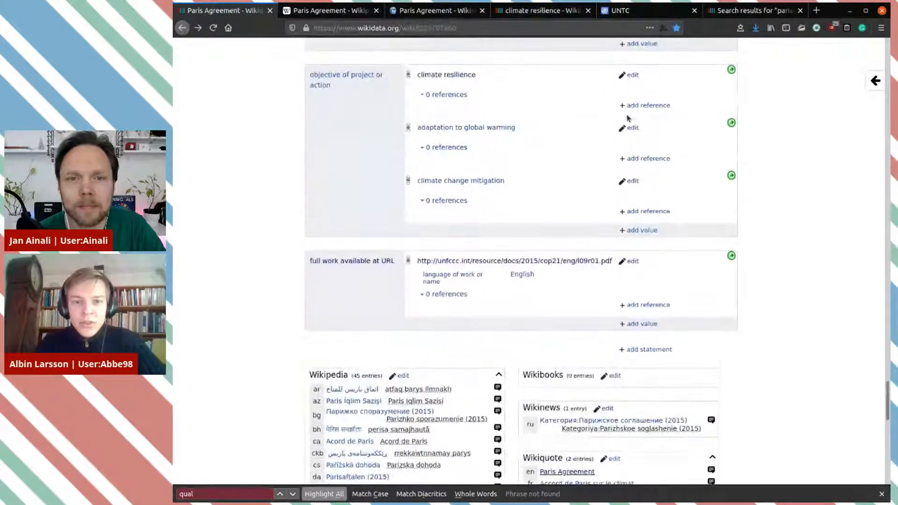
scroll(627, 118, "up", 12)
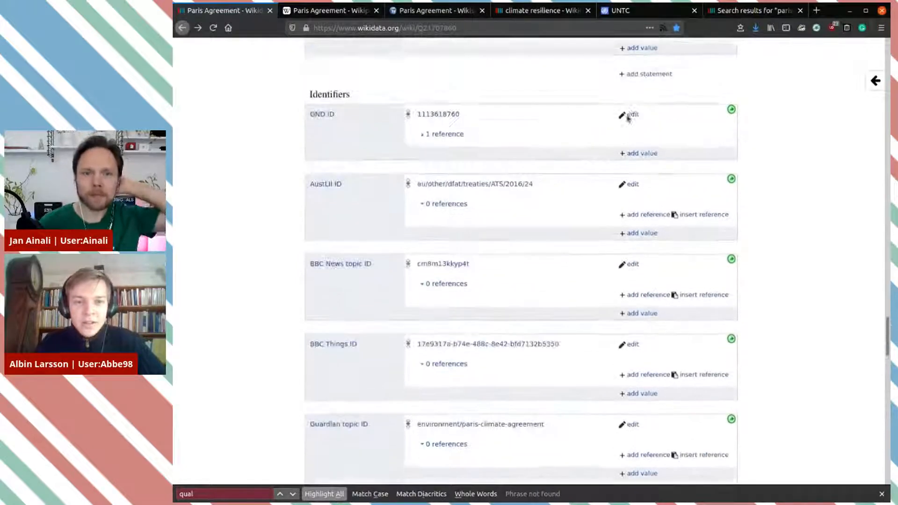
scroll(627, 118, "up", 10)
scroll(628, 118, "up", 12)
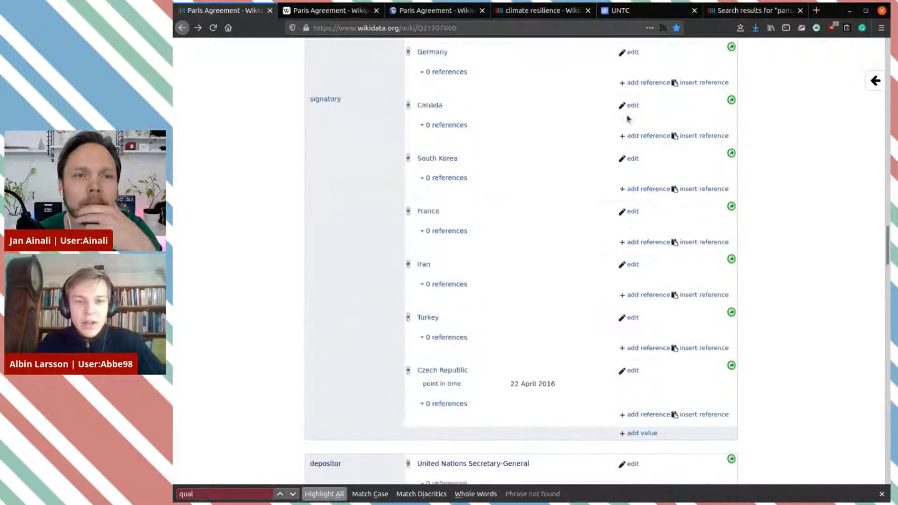
scroll(627, 117, "up", 12)
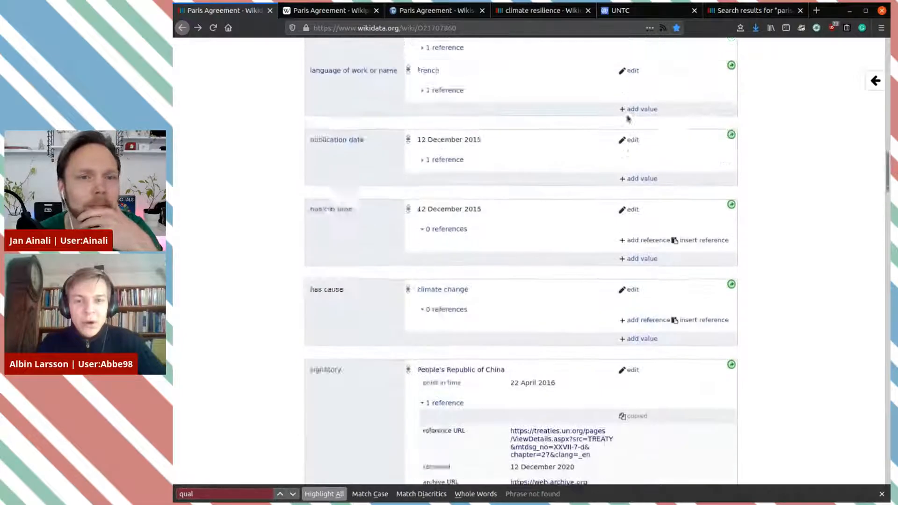
scroll(628, 118, "up", 8)
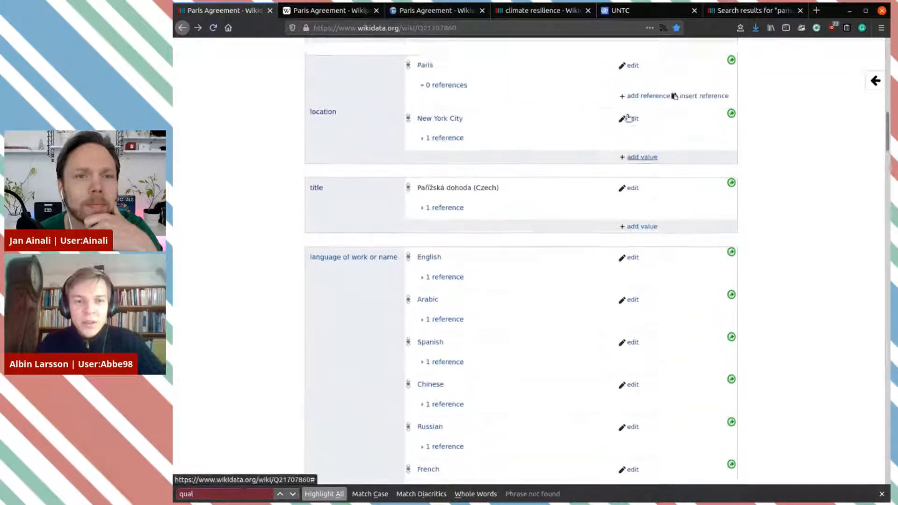
scroll(628, 118, "down", 12)
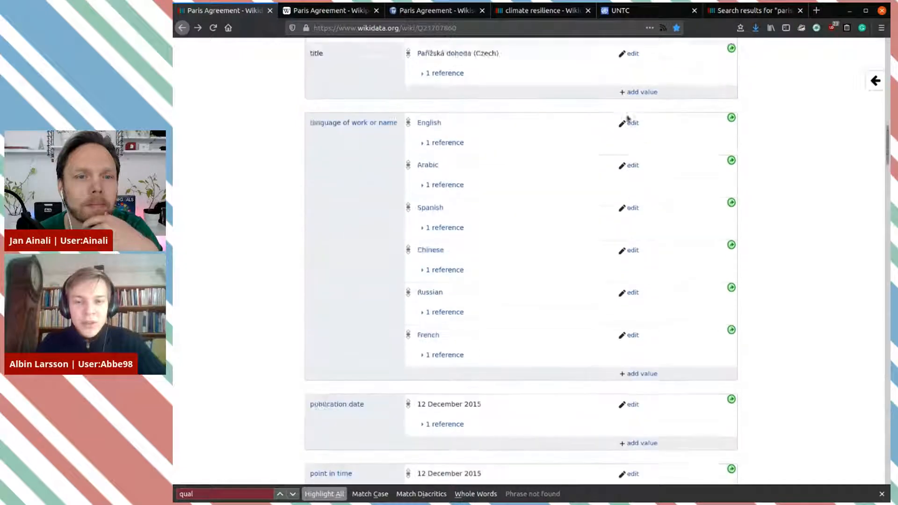
scroll(651, 113, "down", 7)
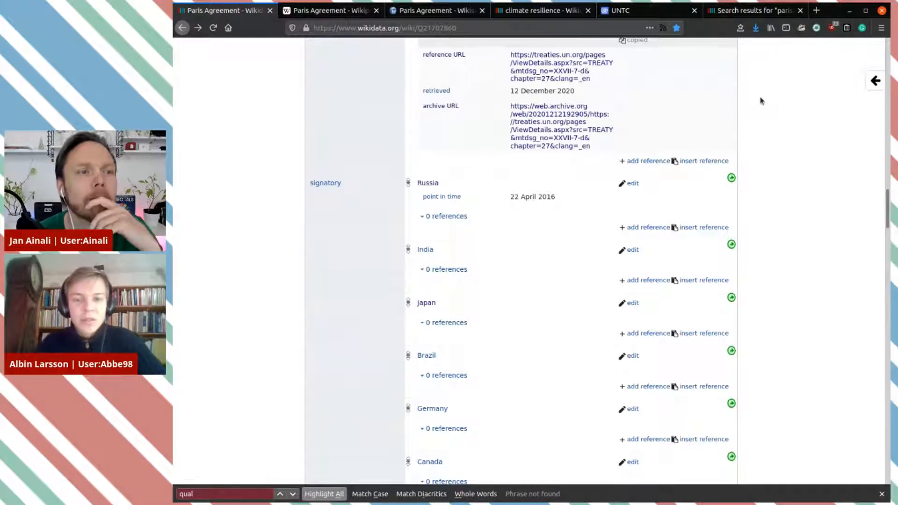
scroll(762, 102, "down", 13)
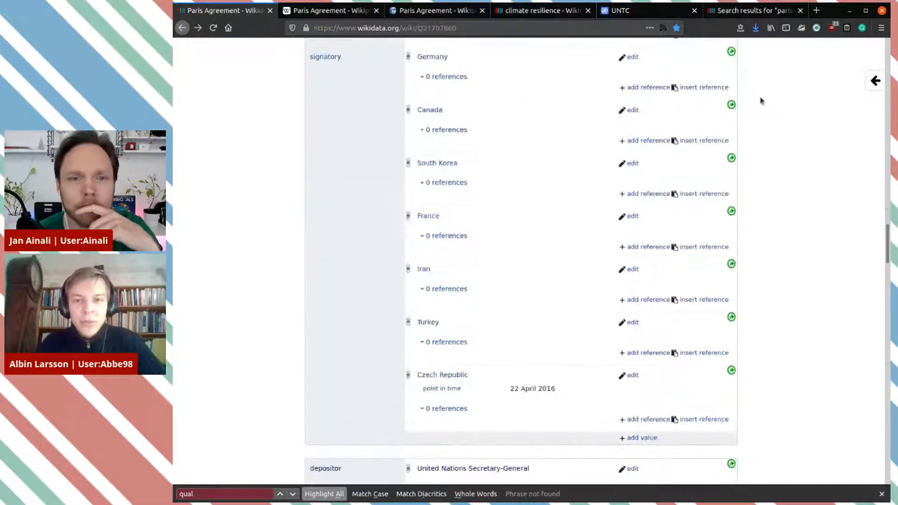
scroll(762, 100, "down", 7)
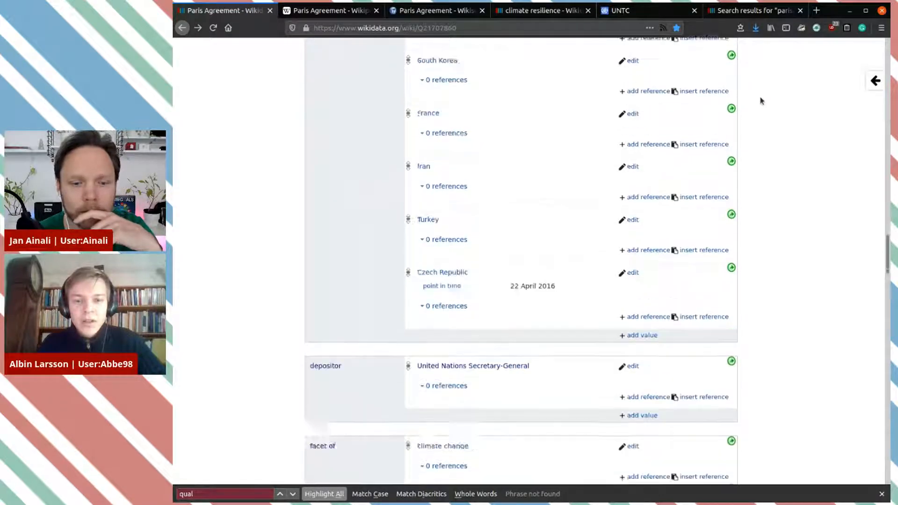
scroll(762, 101, "down", 17)
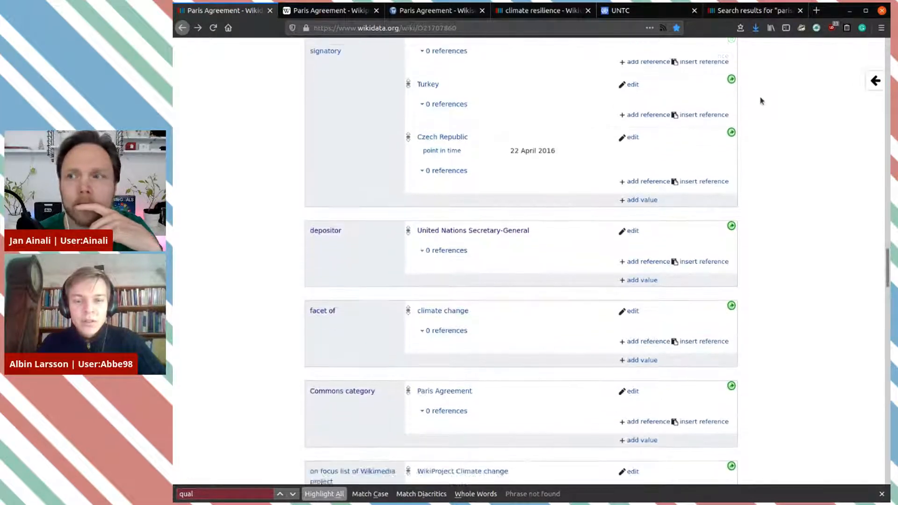